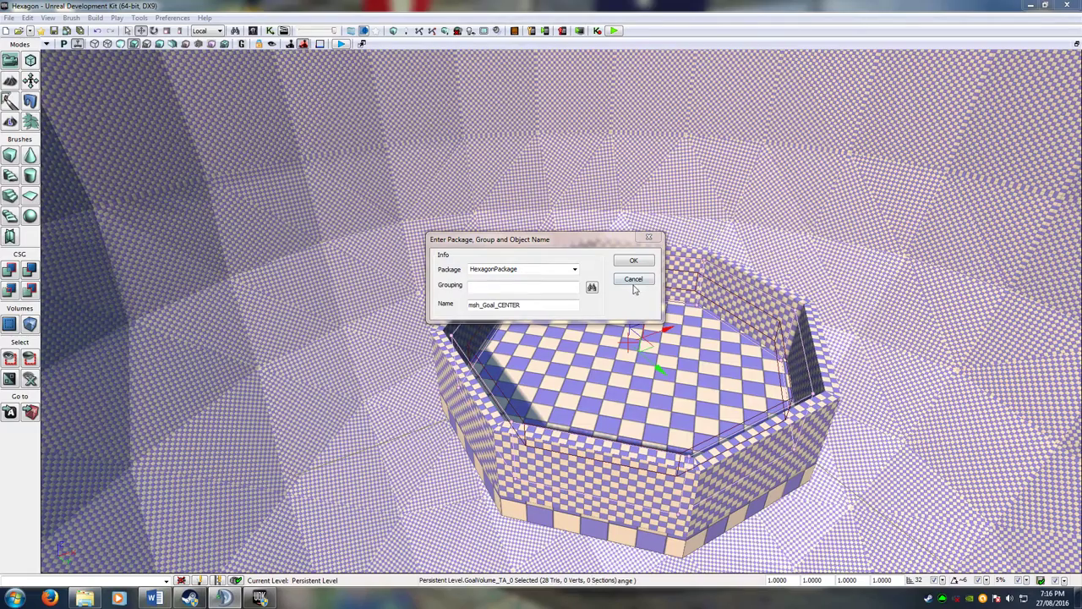
Save the goal volume as a static mesh named msh_Goal_CENTER in HexagonPackage.
left_click_drag(606, 248, 487, 167)
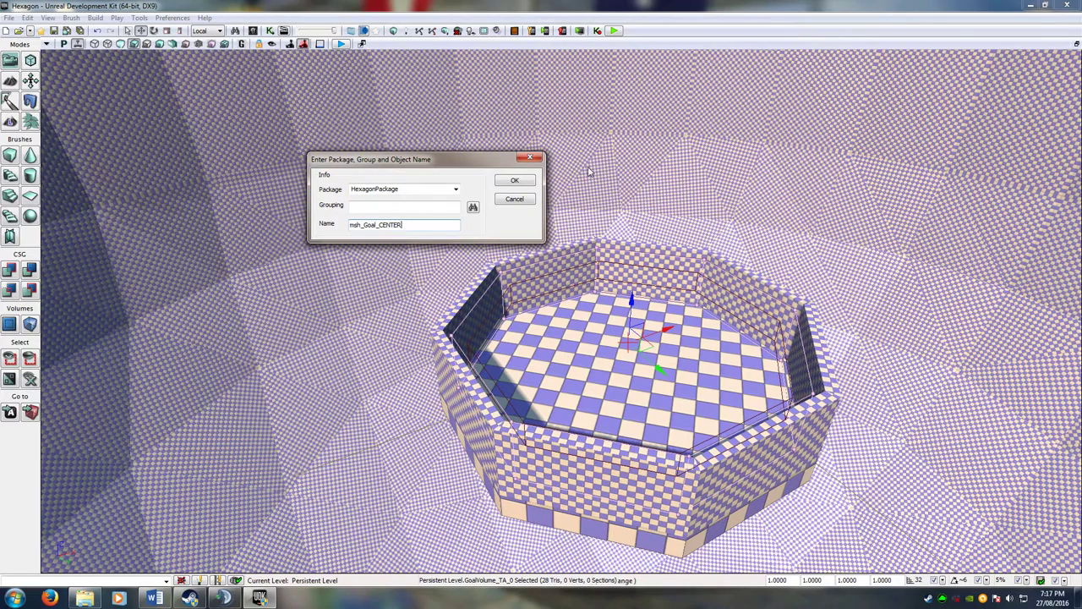
left_click(515, 179)
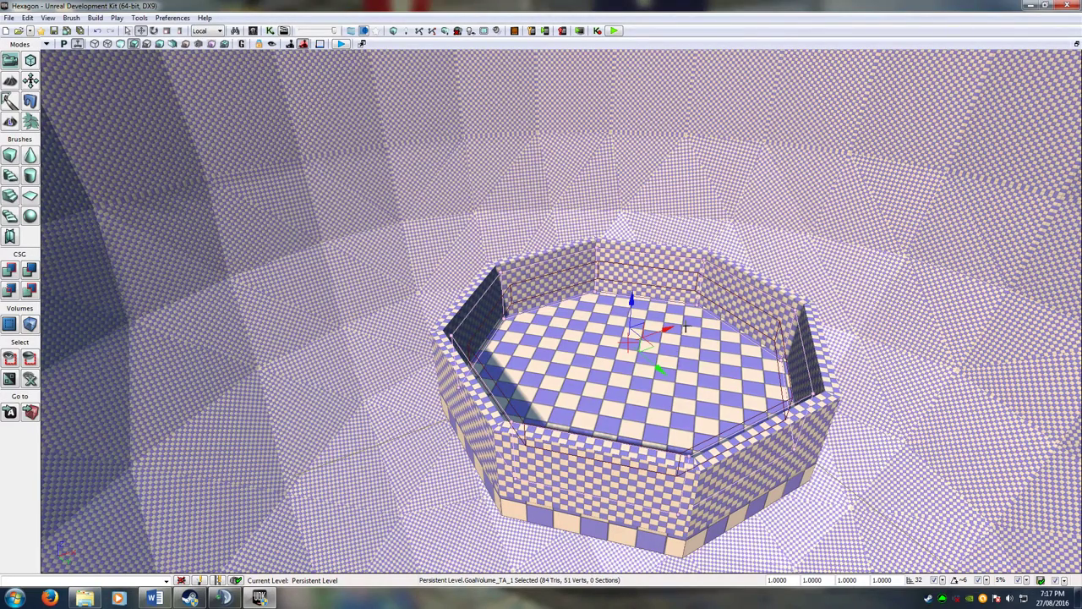
Try to raise the goal volume inside the octagonal arena.
left_click_drag(633, 300, 632, 288)
right_click_drag(634, 290, 634, 298)
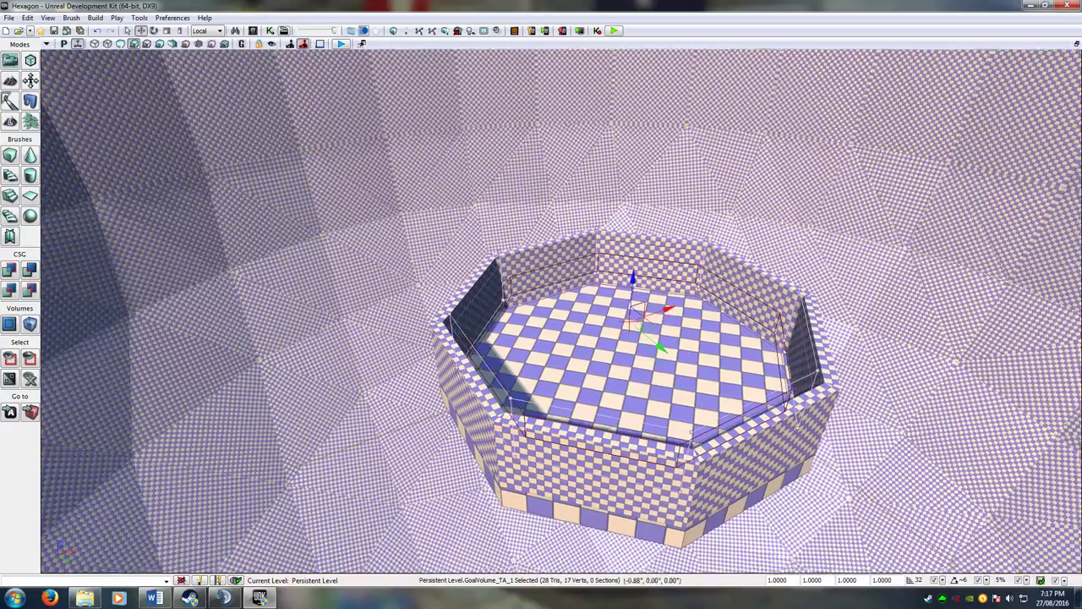
key("w")
right_click_drag(660, 261, 653, 271)
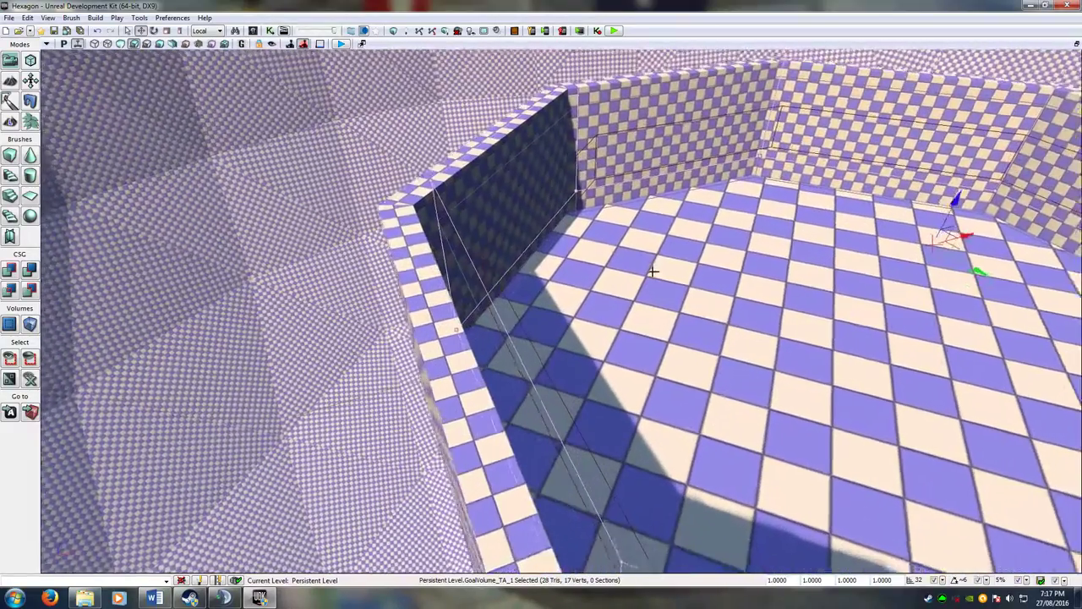
left_click(479, 190)
left_click_drag(951, 227, 947, 199)
key("ctrl+z")
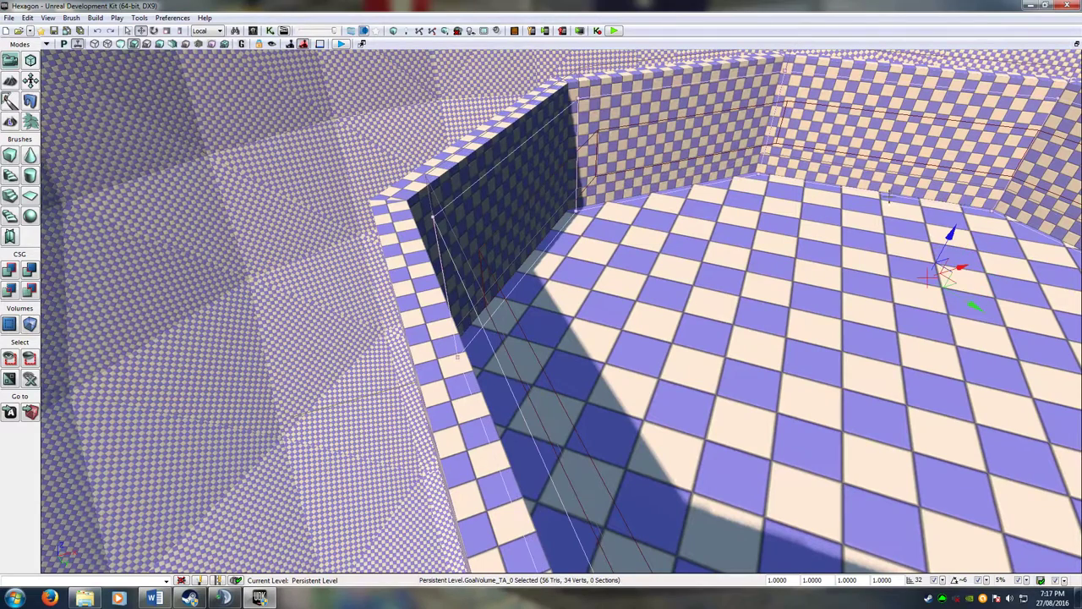
Delete the selected duplicate goal volume from the octagonal arena.
left_click(663, 59)
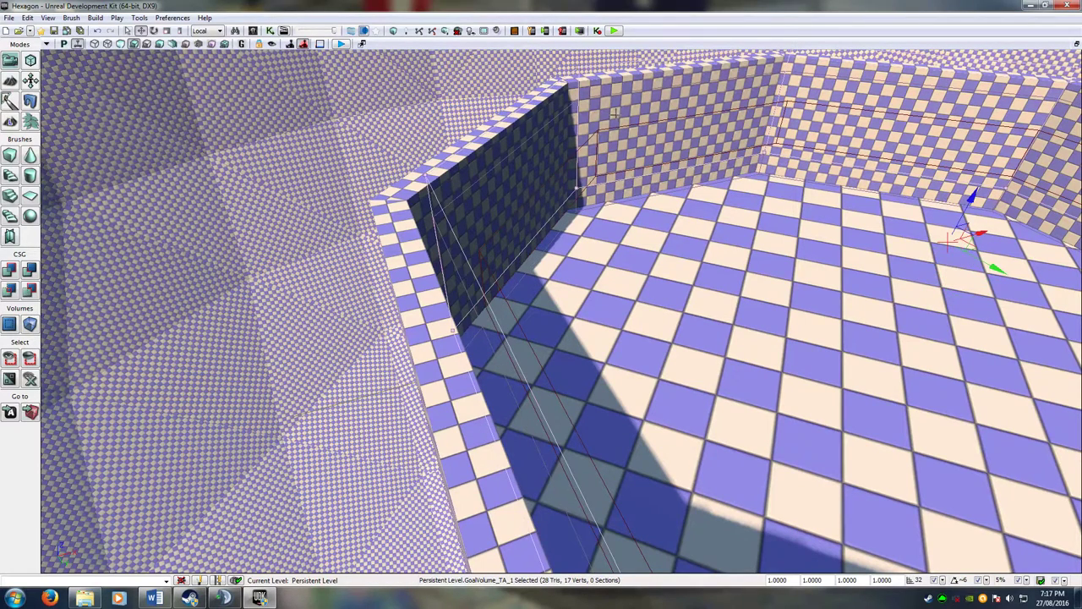
key("ctrl+y")
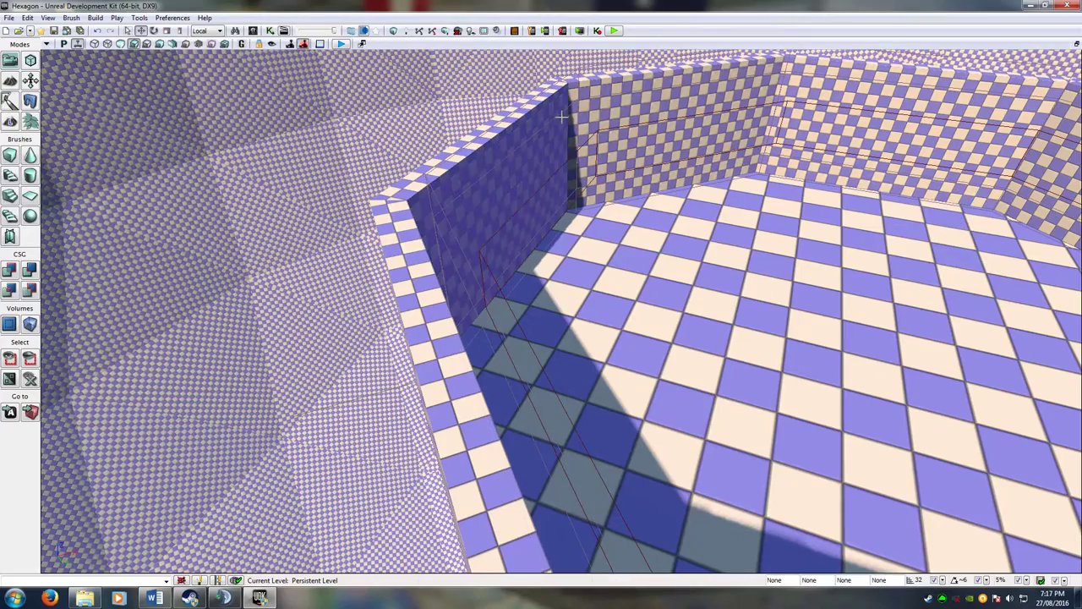
key("ctrl+z")
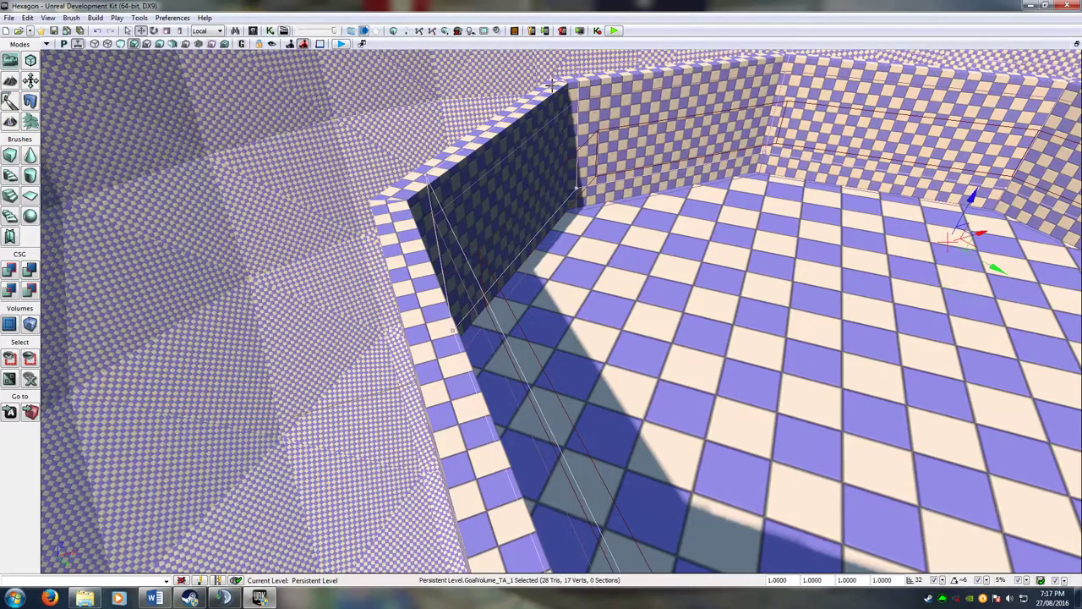
key("Delete")
Open the Content Browser and show the contents of HexagonPackage in the Hexagon maps folder.
right_click_drag(691, 170, 573, 369)
left_click(253, 31)
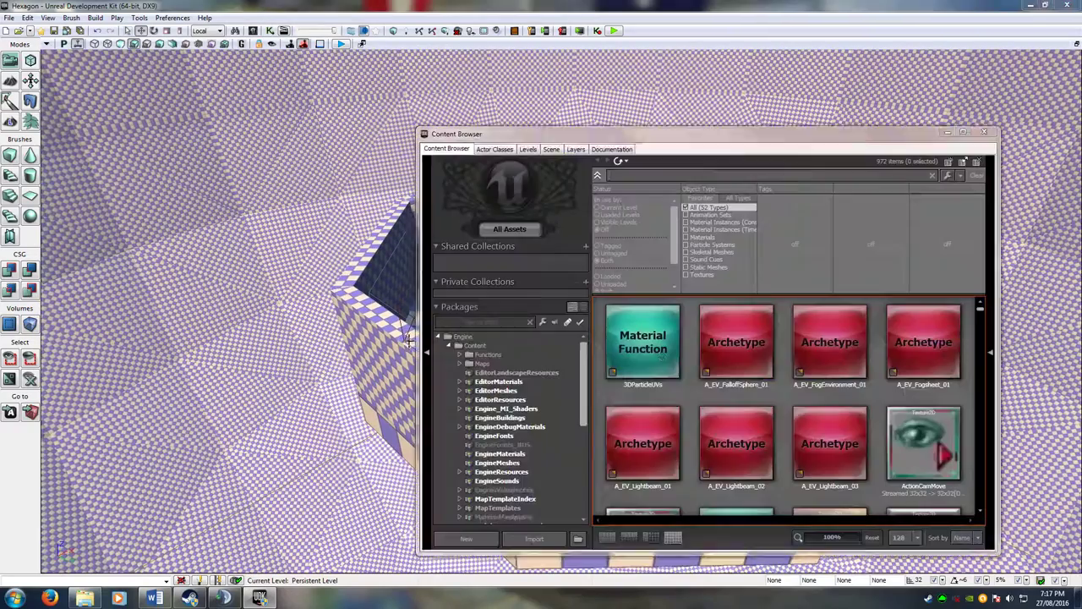
left_click_drag(585, 382, 586, 434)
scroll(525, 418, "down", 1)
scroll(525, 414, "down", 2)
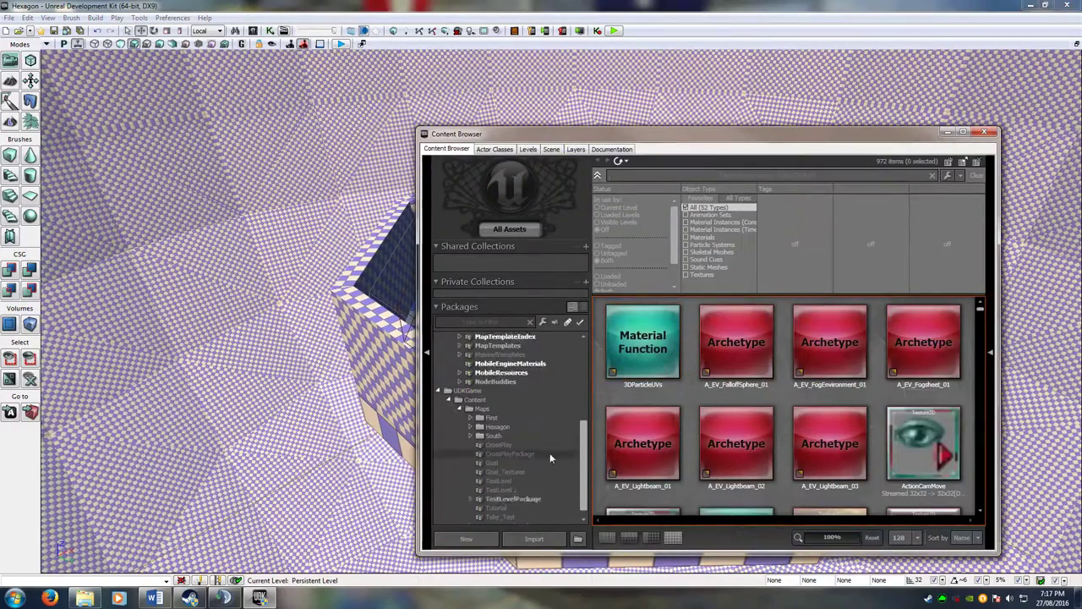
left_click(512, 491)
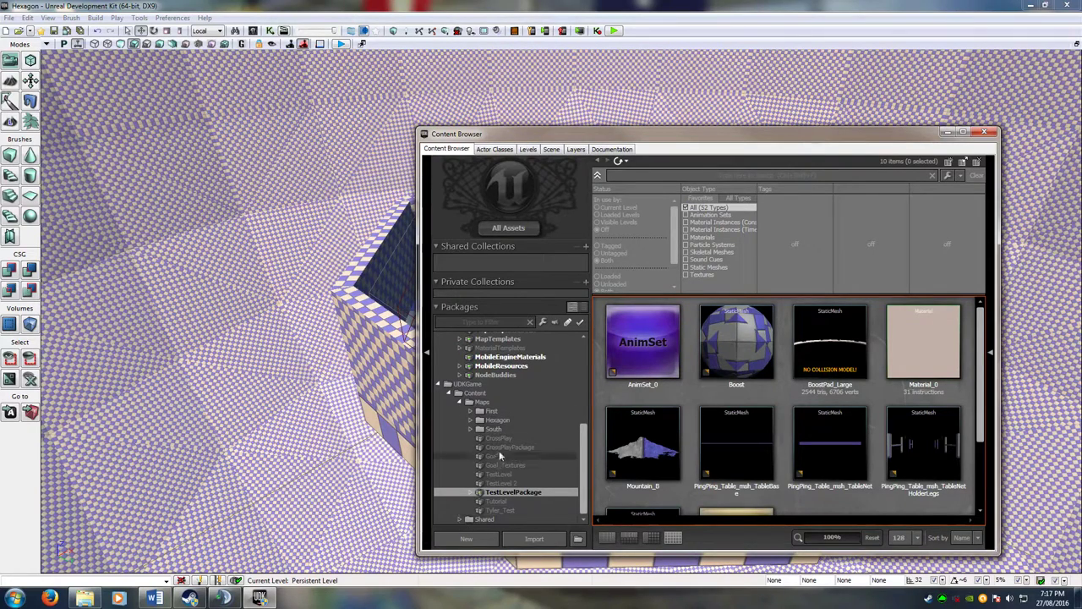
left_click(470, 420)
left_click(522, 438)
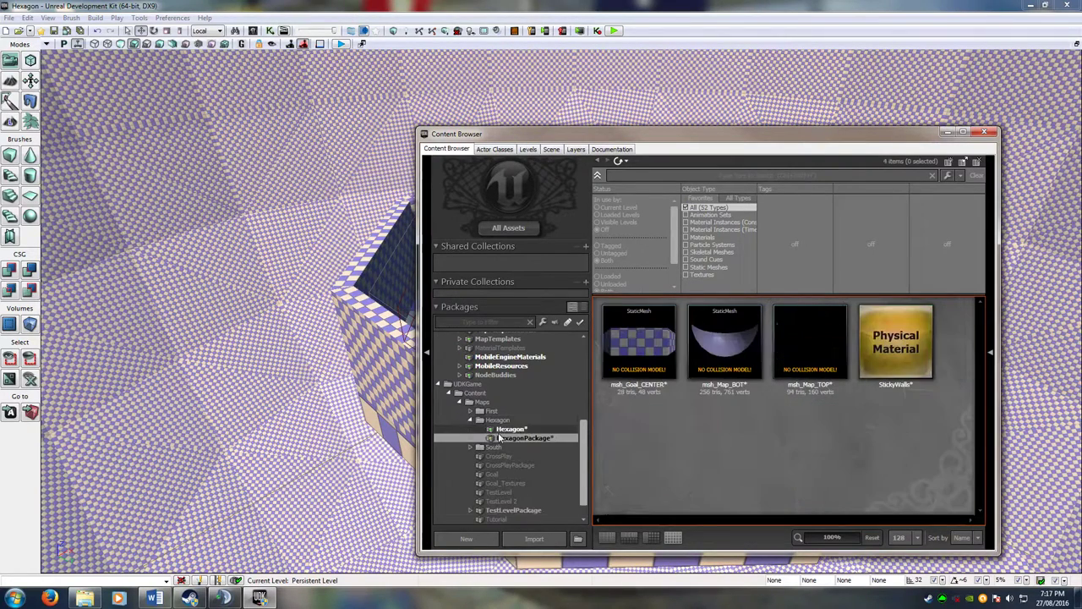
Place the msh_Goal_CENTER static mesh into the level at the octagonal arena.
left_click_drag(761, 142, 955, 120)
left_click(821, 315)
left_click_drag(566, 324, 567, 323)
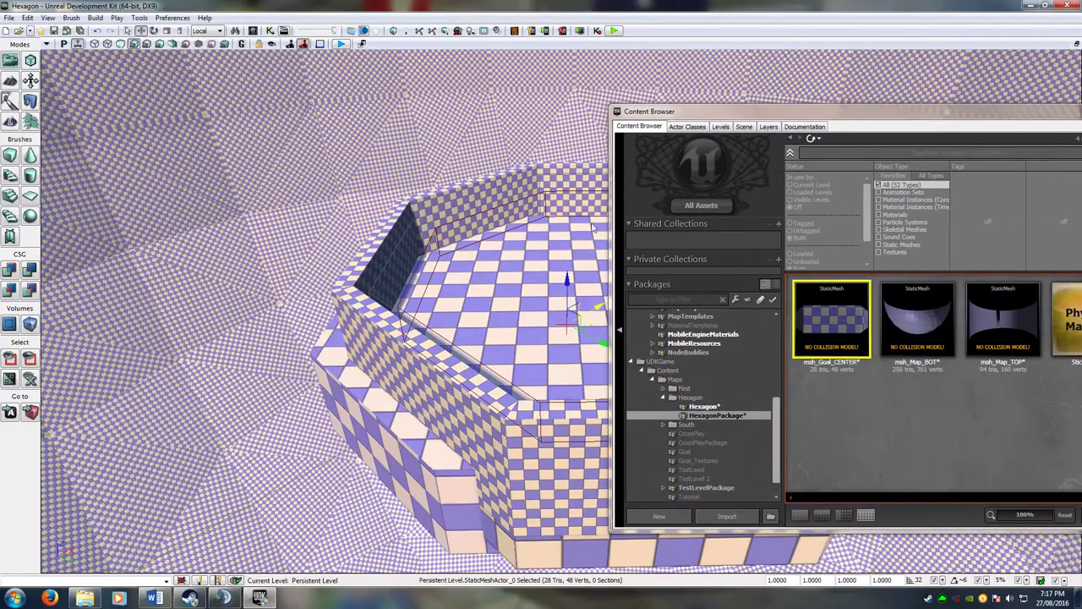
left_click_drag(817, 112, 1081, 114)
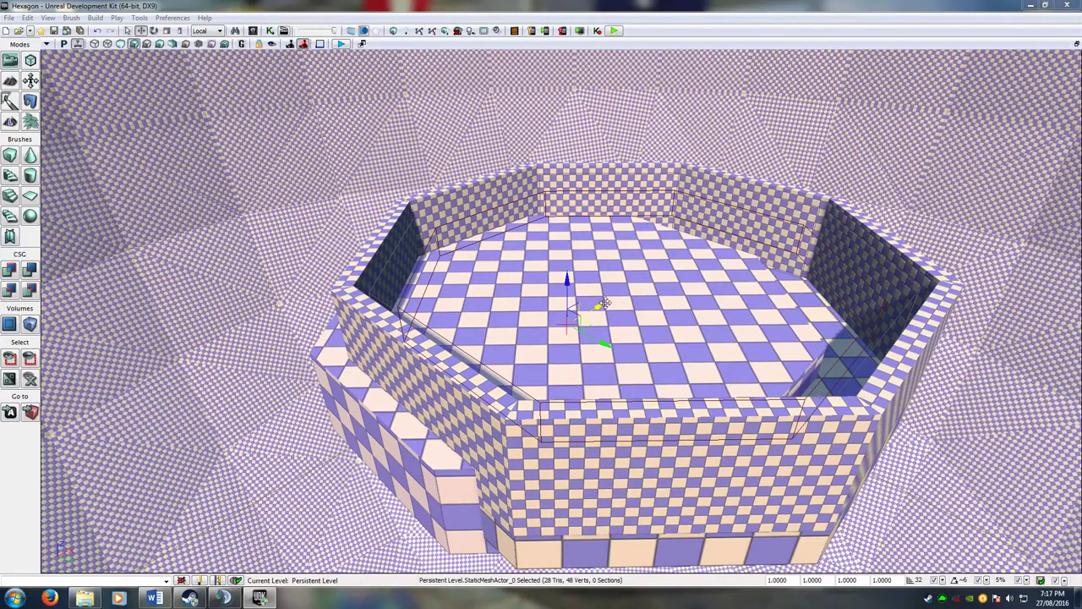
Move the placed goal mesh to the centre of the octagonal arena, aligning it in the top view.
left_click_drag(603, 302, 686, 338)
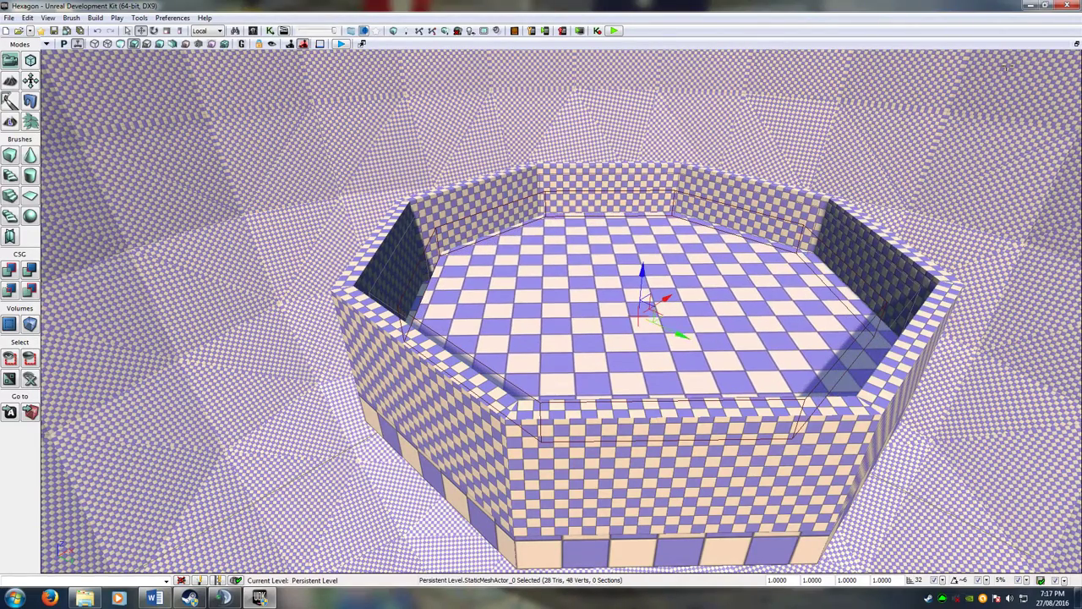
left_click(1077, 44)
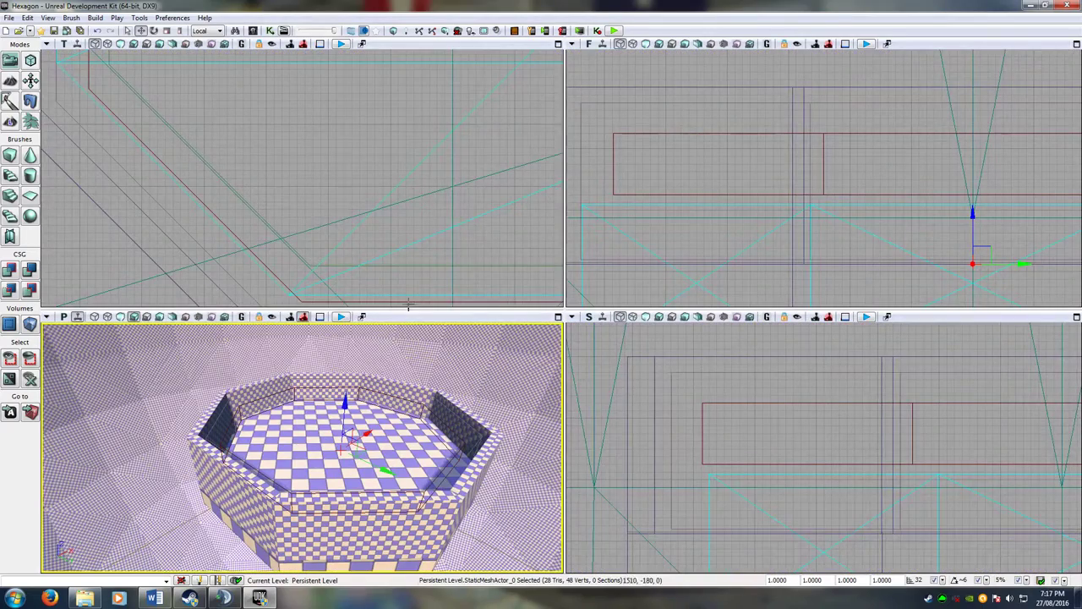
right_click_drag(456, 243, 347, 168)
scroll(338, 253, "down", 12)
scroll(406, 219, "up", 5)
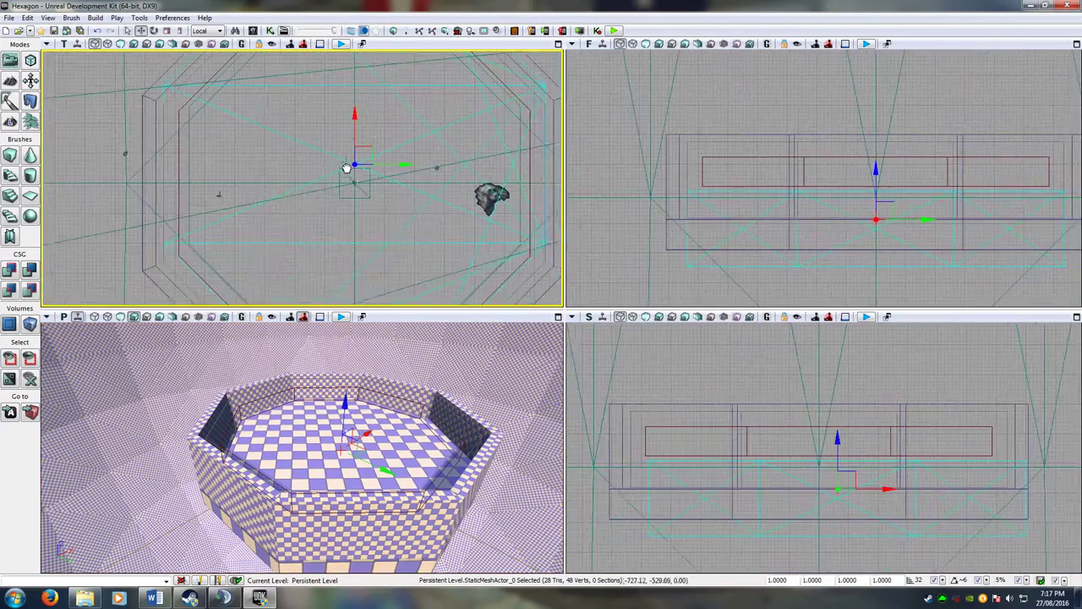
scroll(346, 168, "down", 3)
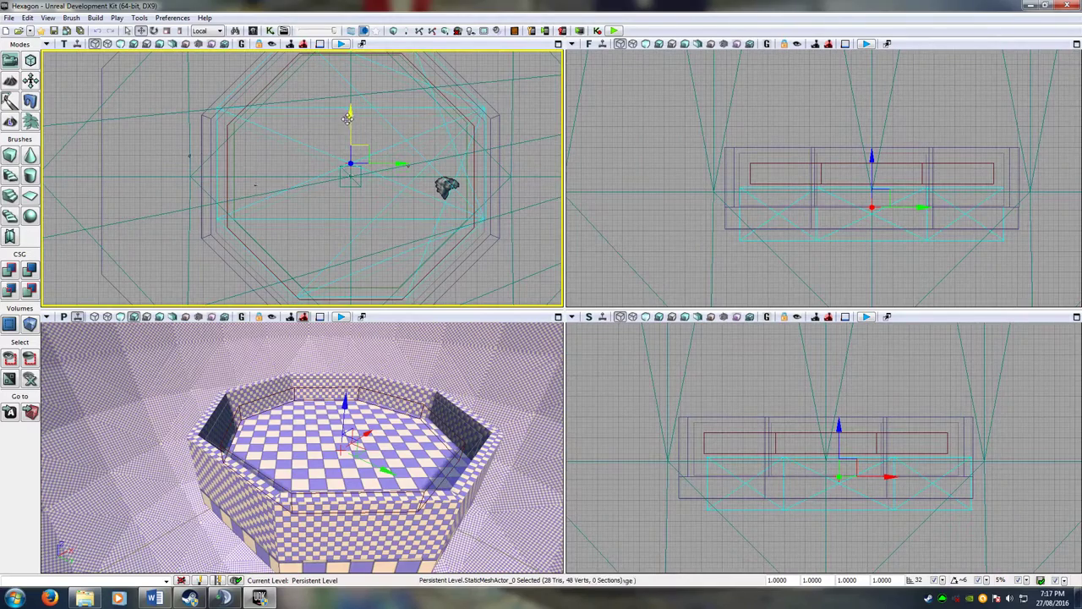
left_click_drag(347, 118, 344, 126)
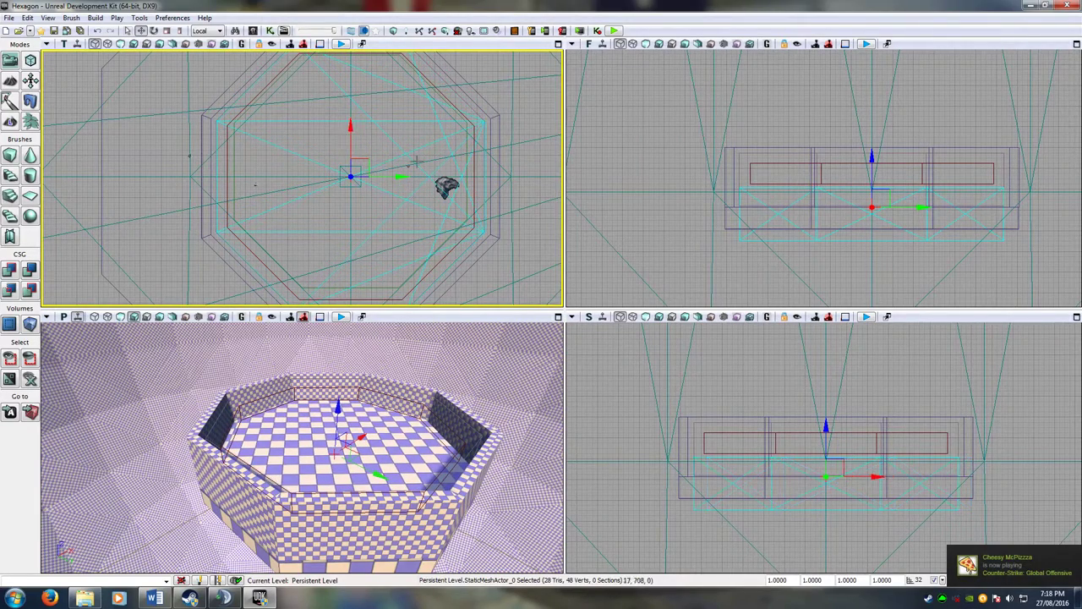
Examine in the top view how the goal mesh's outline lines up with the octagonal walls and volumes.
right_click_drag(438, 173, 375, 241)
left_click_drag(375, 240, 425, 213)
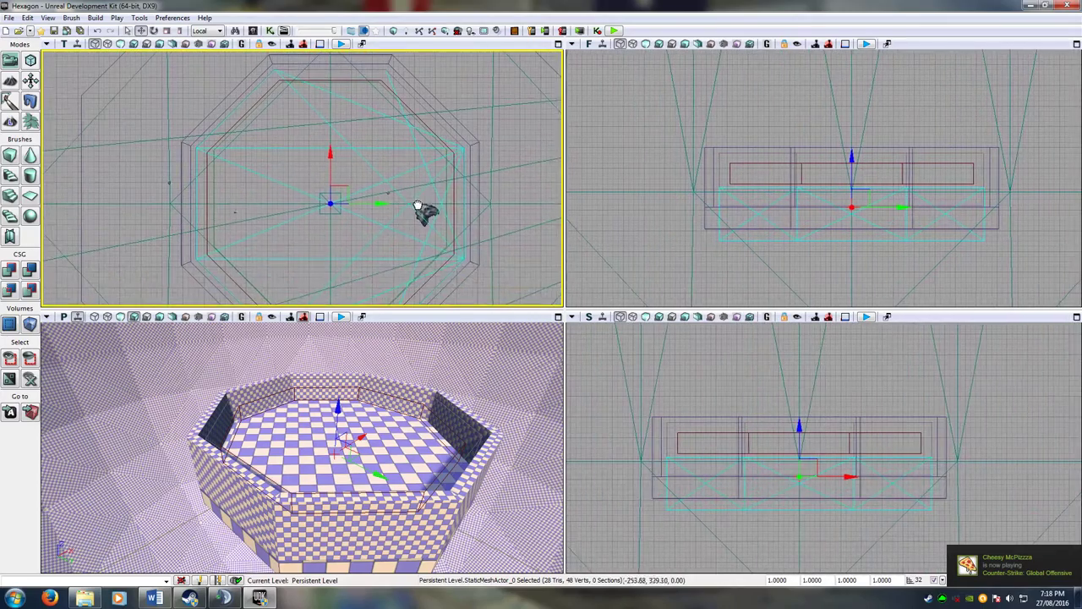
scroll(410, 226, "up", 6)
right_click_drag(409, 227, 514, 215)
scroll(127, 200, "up", 5)
right_click_drag(127, 199, 411, 182)
scroll(409, 186, "up", 4)
scroll(407, 185, "up", 15)
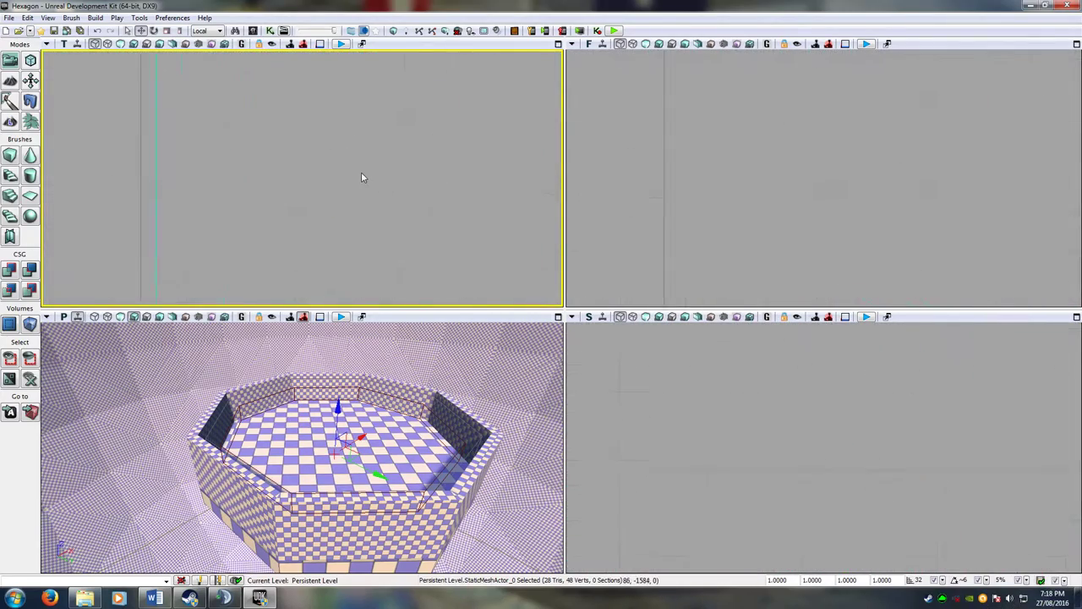
scroll(387, 160, "down", 9)
scroll(387, 159, "down", 17)
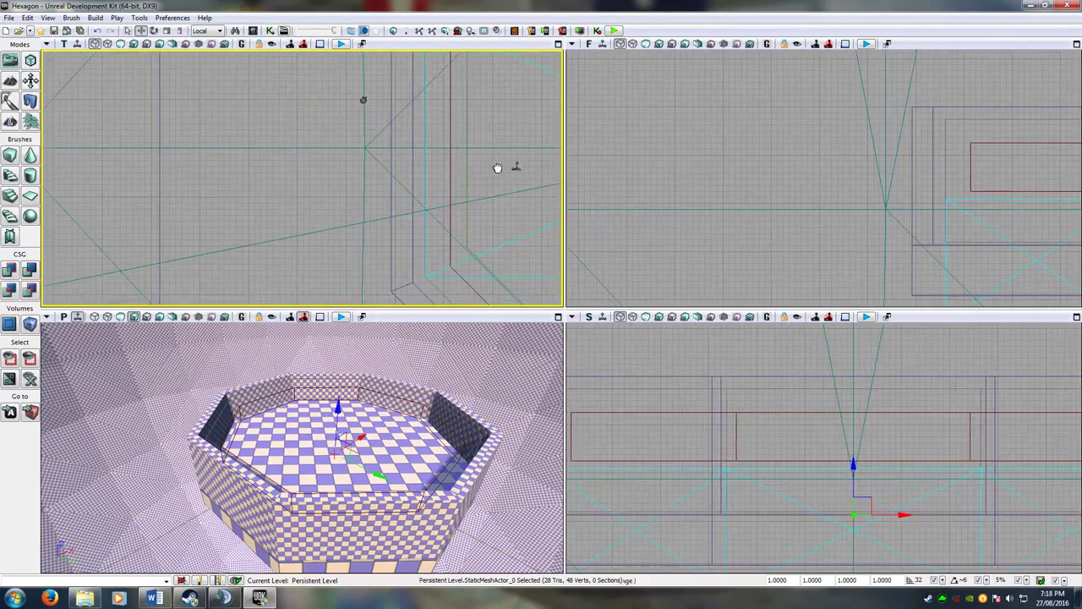
right_click_drag(497, 164, 345, 284)
left_click_drag(483, 144, 78, 106)
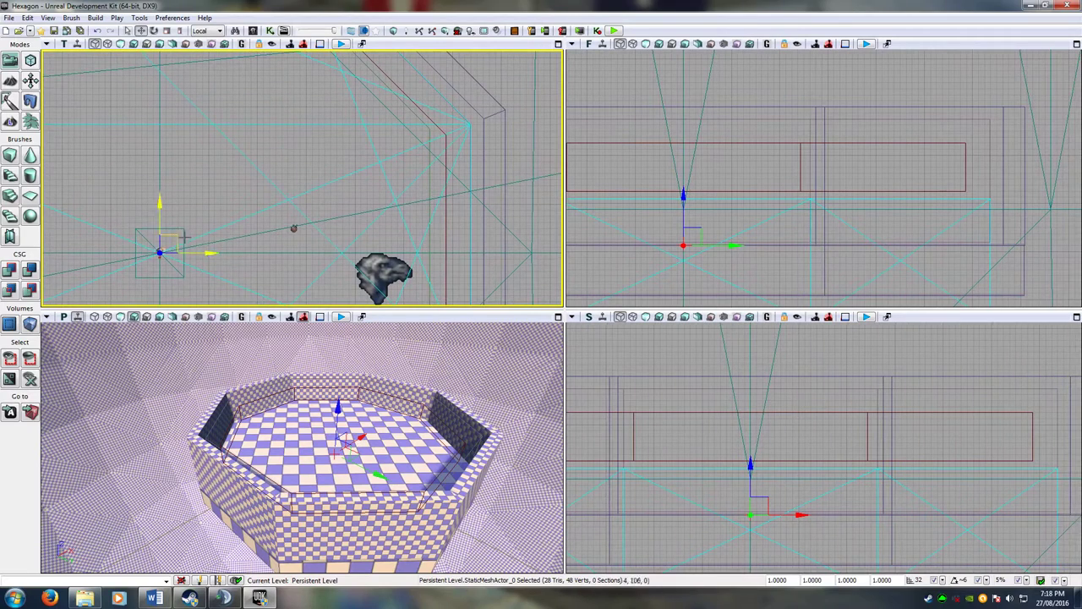
left_click_drag(218, 255, 220, 252)
scroll(517, 250, "up", 3)
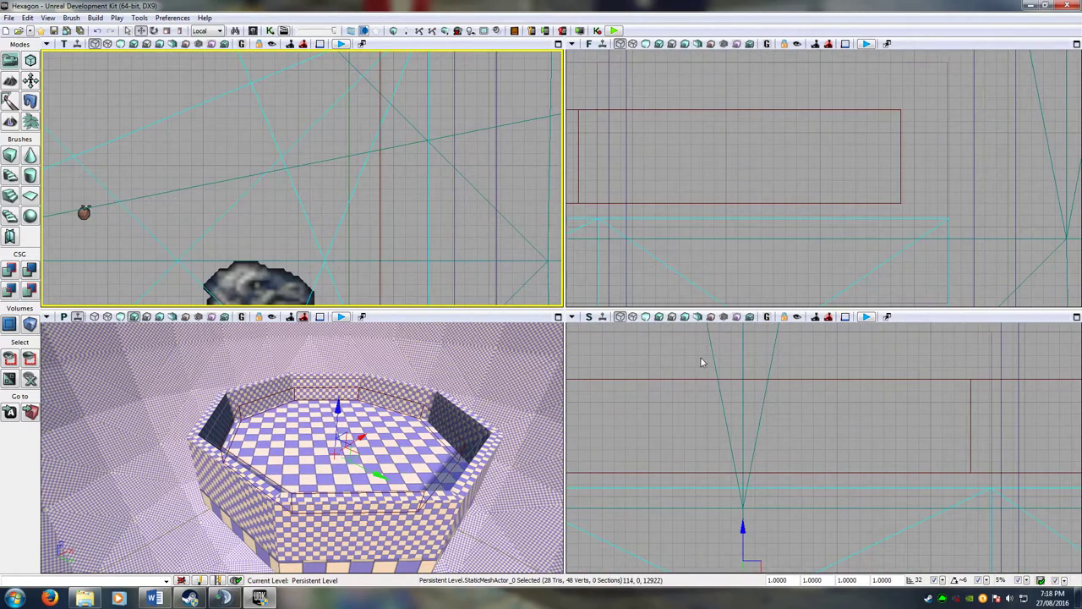
scroll(411, 241, "down", 3)
right_click_drag(330, 206, 469, 223)
scroll(518, 229, "up", 3)
scroll(482, 142, "up", 3)
scroll(483, 142, "down", 3)
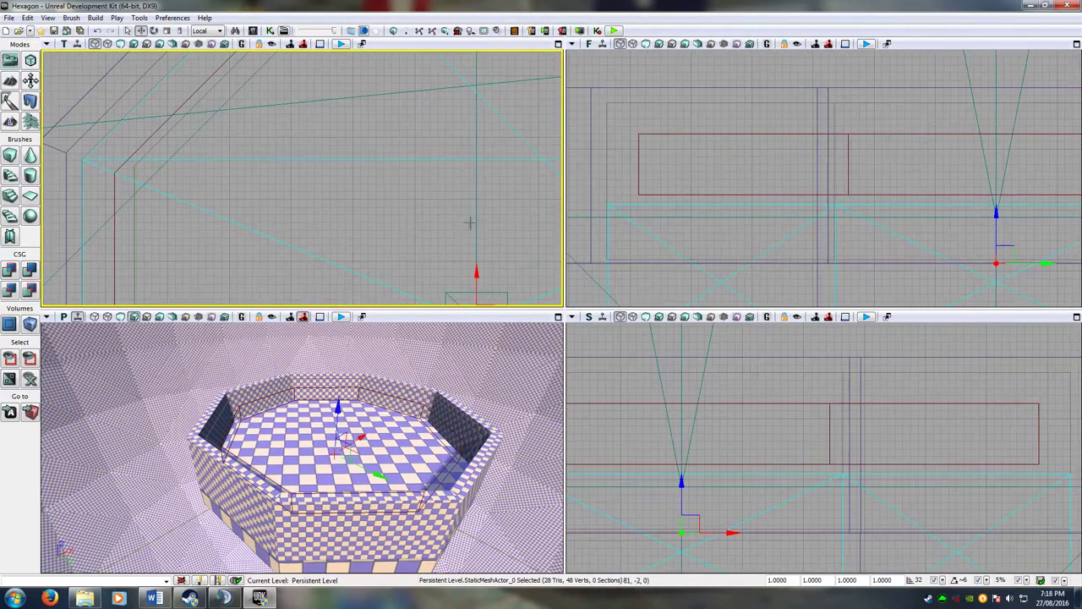
Select the octagonal goal volume and set the drag grid snap to 1.
left_click(161, 82)
right_click_drag(456, 248, 397, 123)
scroll(425, 169, "up", 6)
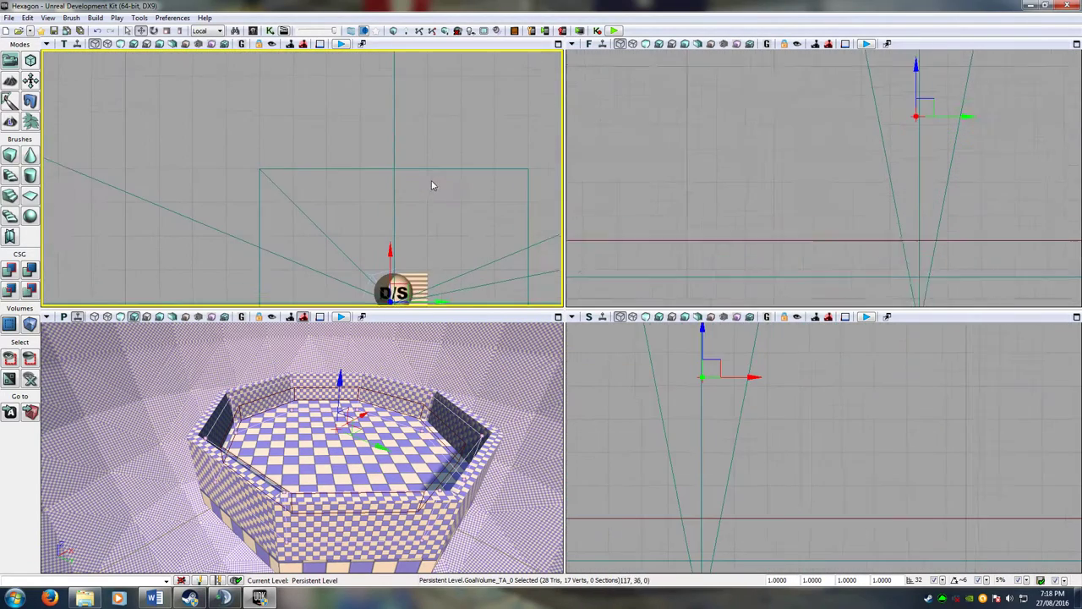
left_click_drag(431, 184, 440, 126)
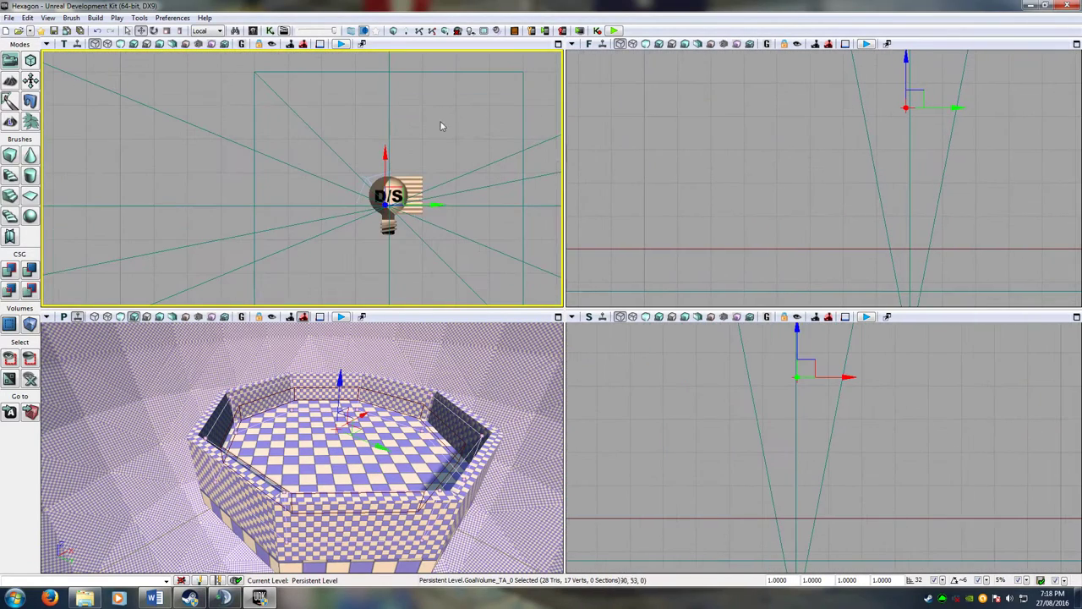
left_click(941, 581)
left_click(964, 454)
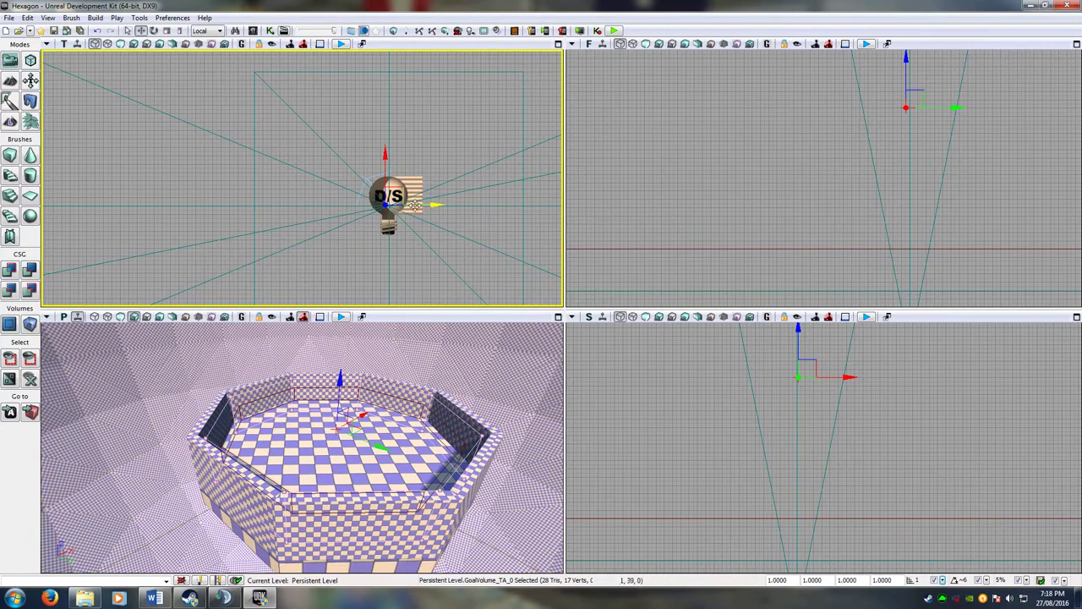
Nudge the goal volume along its Y axis toward the arena's centre point in the top view.
scroll(415, 205, "up", 5)
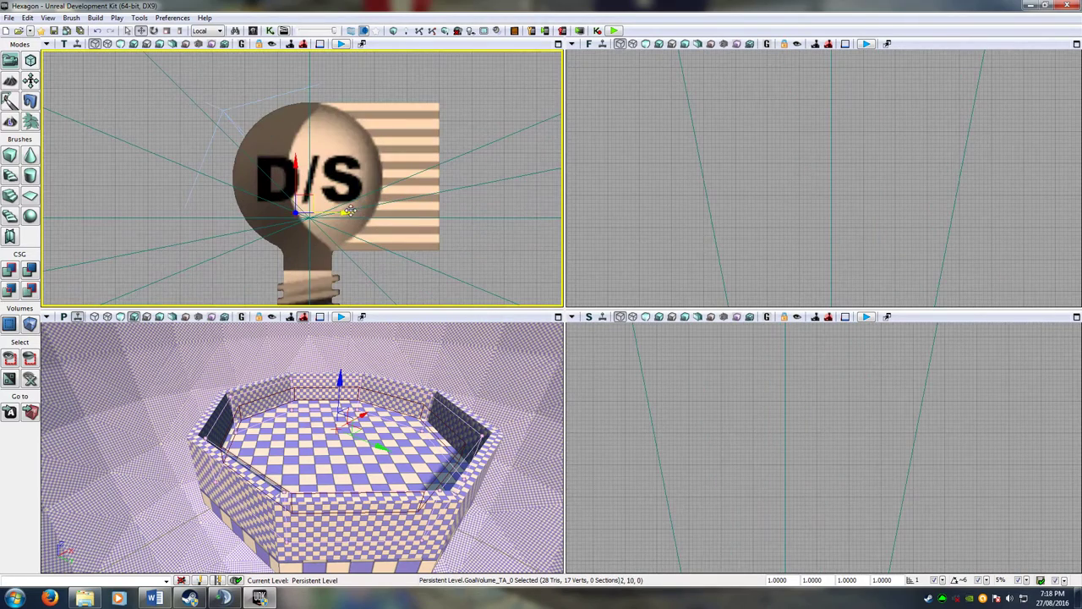
scroll(363, 216, "up", 2)
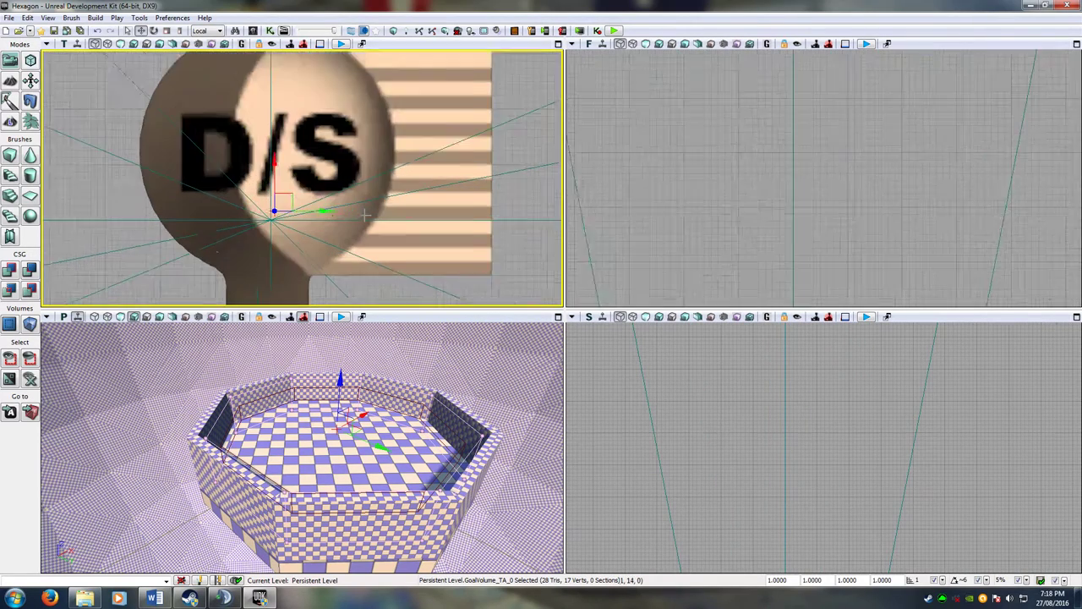
scroll(363, 215, "up", 2)
left_click(258, 203)
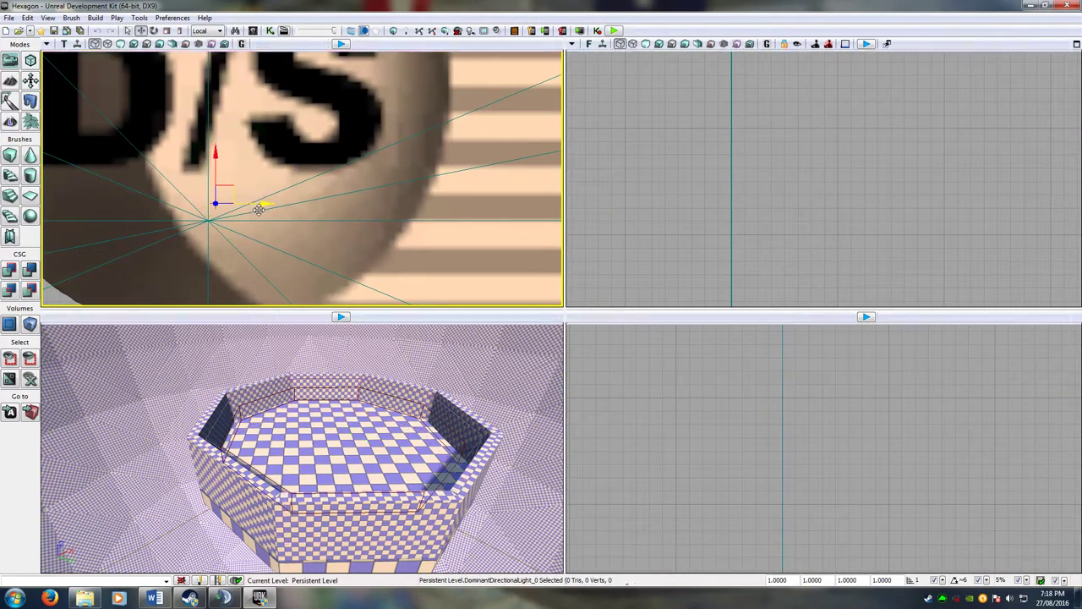
scroll(328, 198, "down", 5)
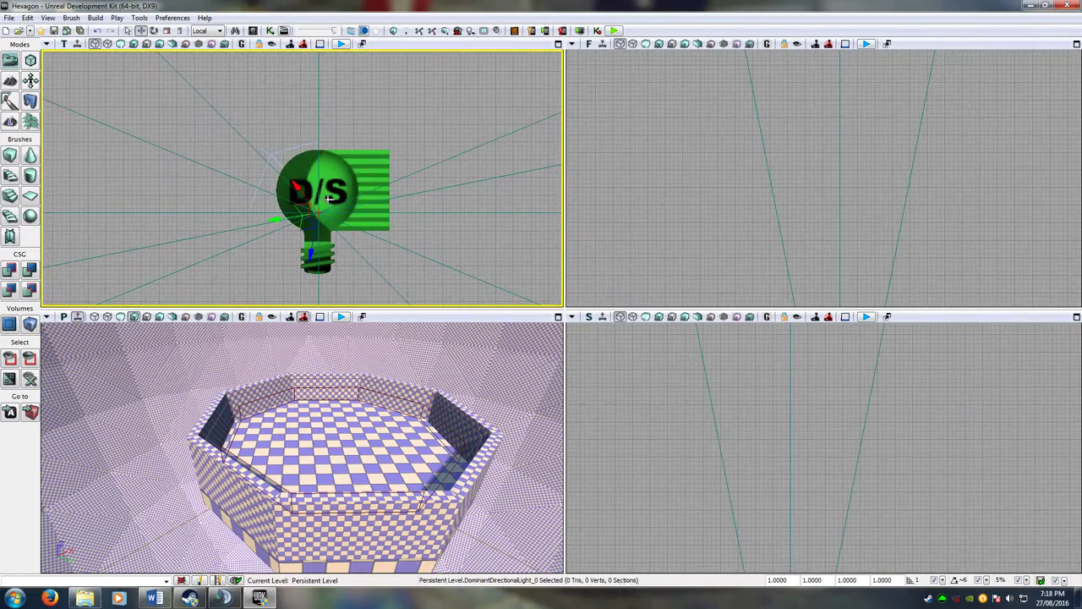
Select the octagonal goal volume and examine in the top view how its pivot lines up with the arena's centre point.
left_click(494, 140)
scroll(495, 169, "down", 3)
scroll(415, 223, "up", 6)
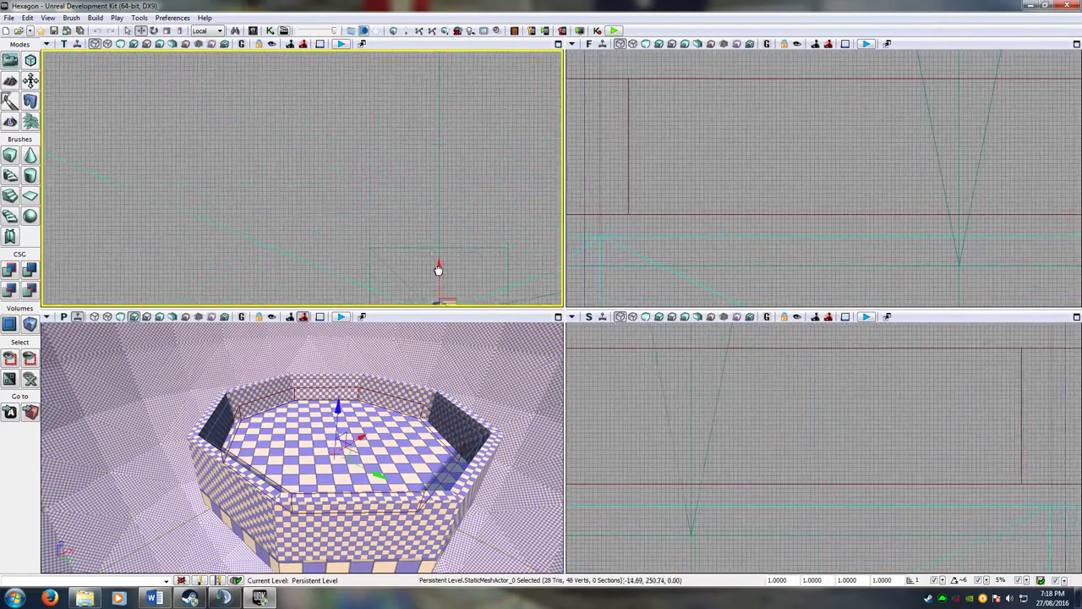
scroll(415, 224, "down", 2)
left_click(325, 88)
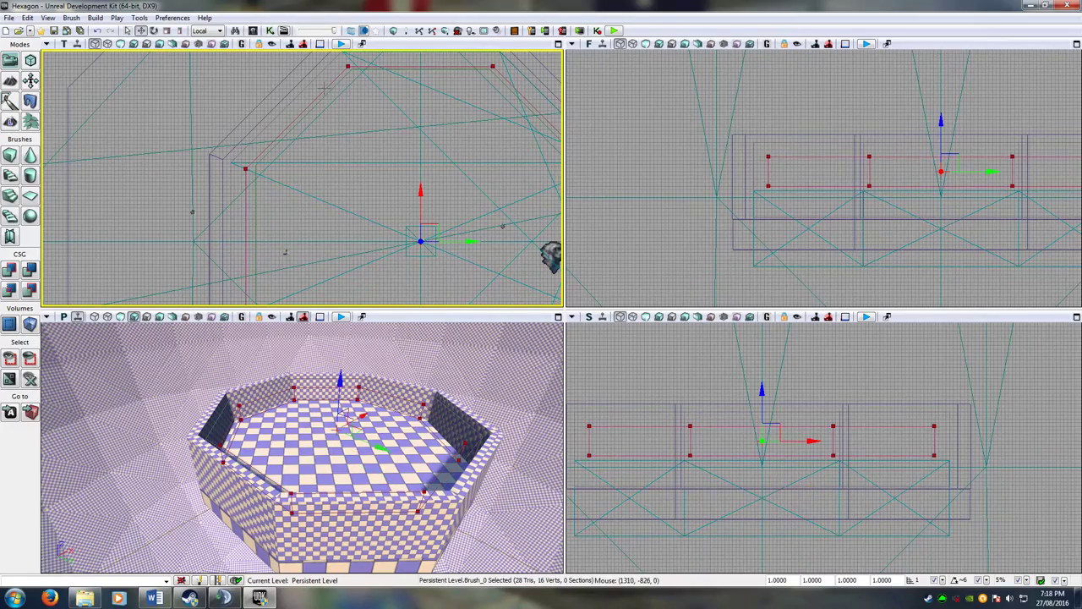
left_click(333, 90)
scroll(331, 136, "up", 5)
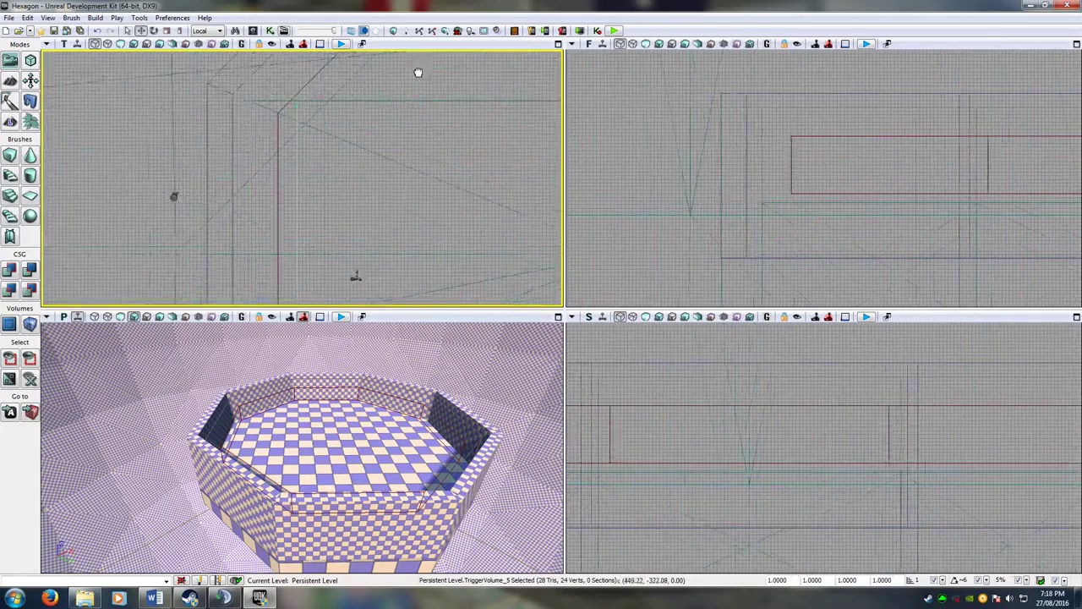
left_click(272, 135)
scroll(441, 157, "down", 10)
right_click_drag(486, 160, 321, 183)
scroll(336, 171, "up", 10)
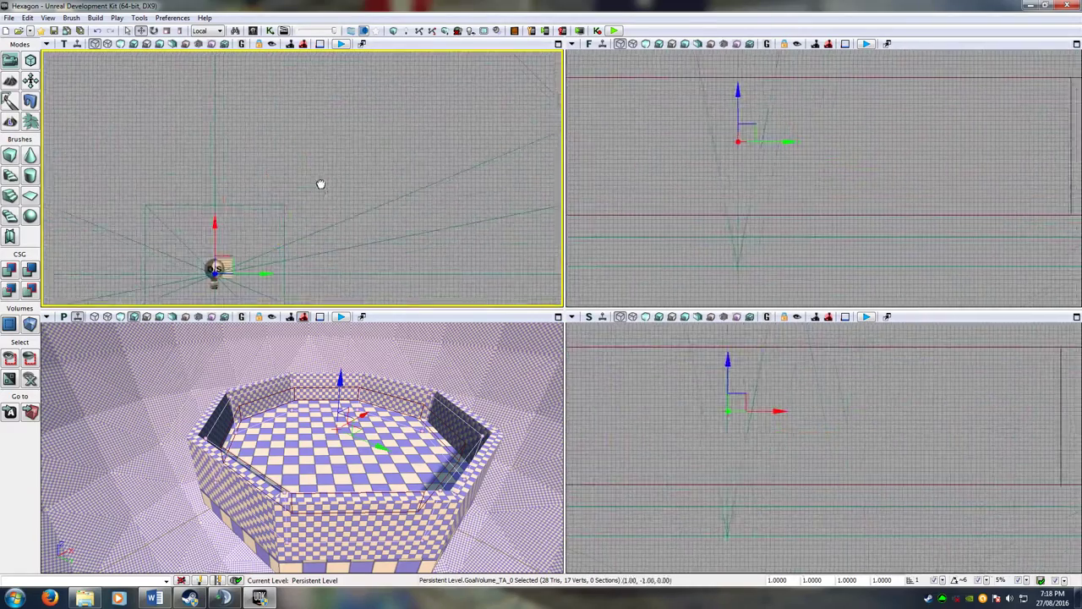
scroll(320, 183, "up", 6)
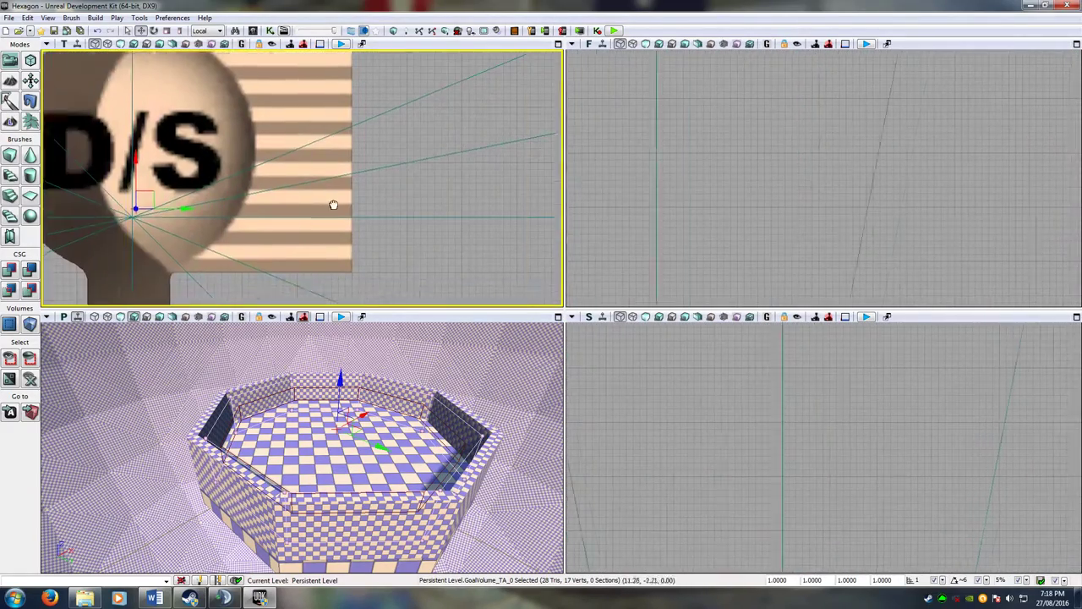
left_click_drag(333, 205, 377, 177)
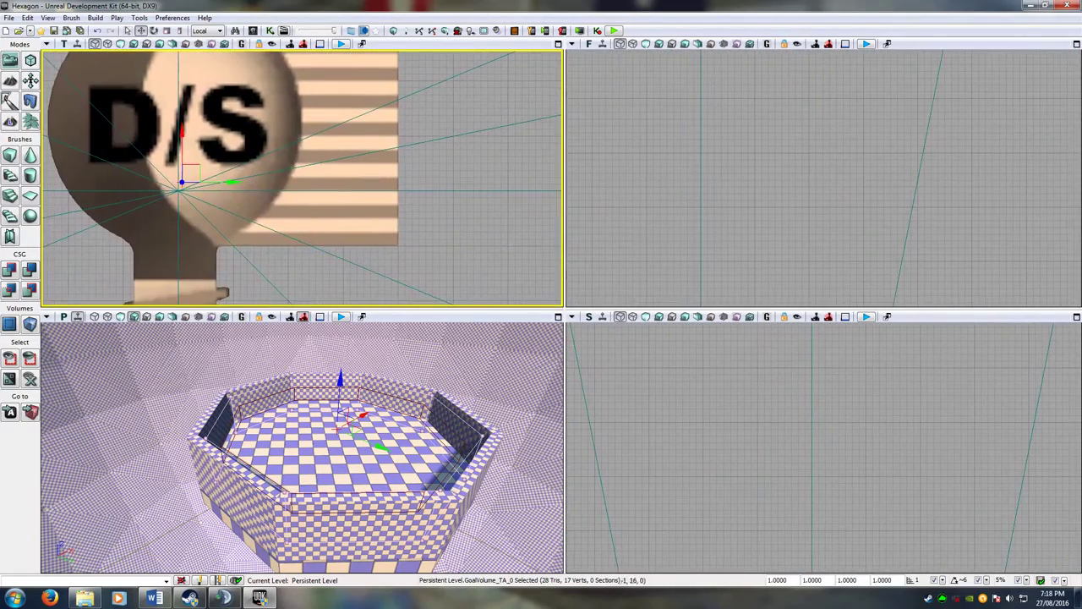
Try nudging the octagonal goal volume 1 unit along its negative Y axis in the top view.
left_click(227, 188)
scroll(301, 172, "down", 5)
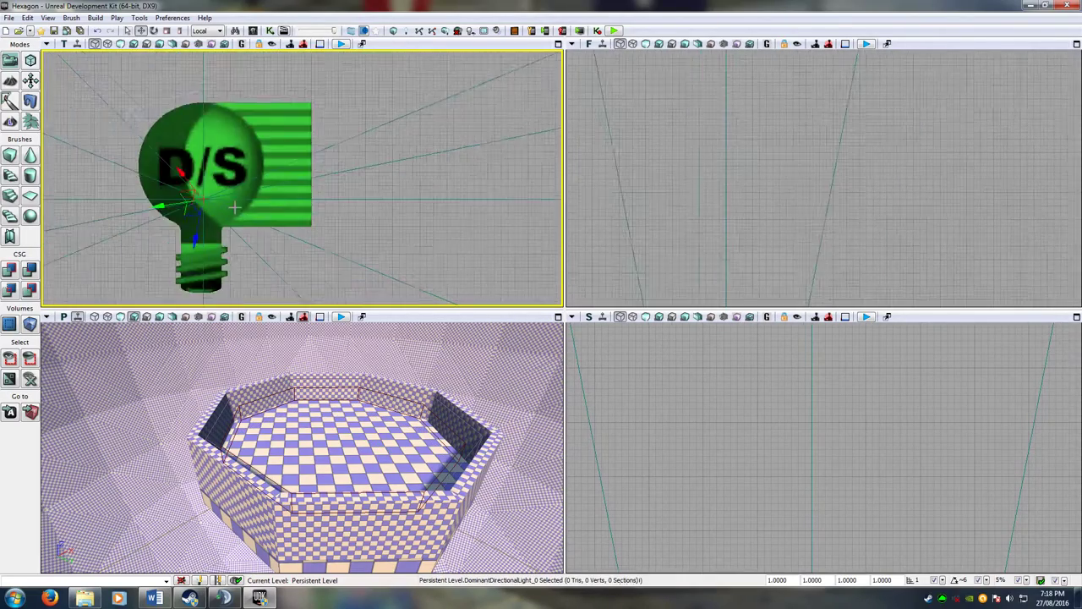
scroll(343, 180, "down", 6)
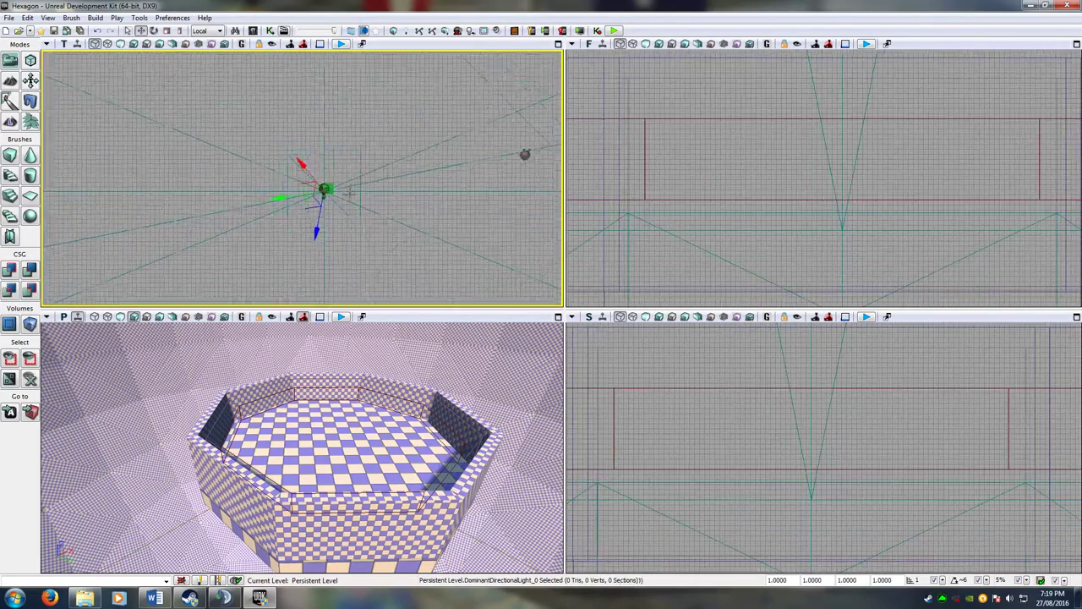
left_click(313, 100)
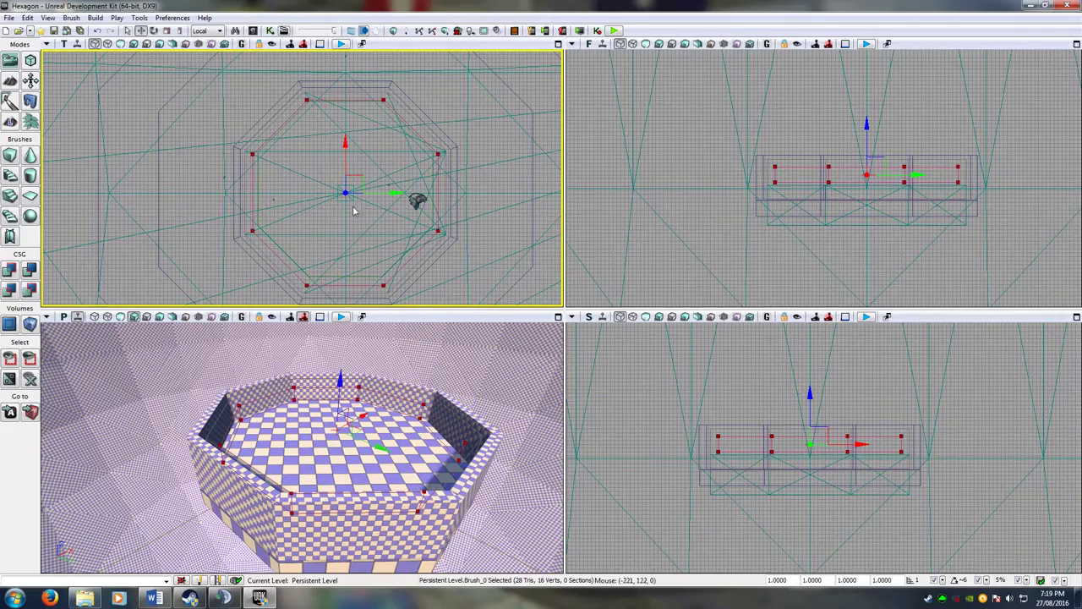
left_click(284, 114)
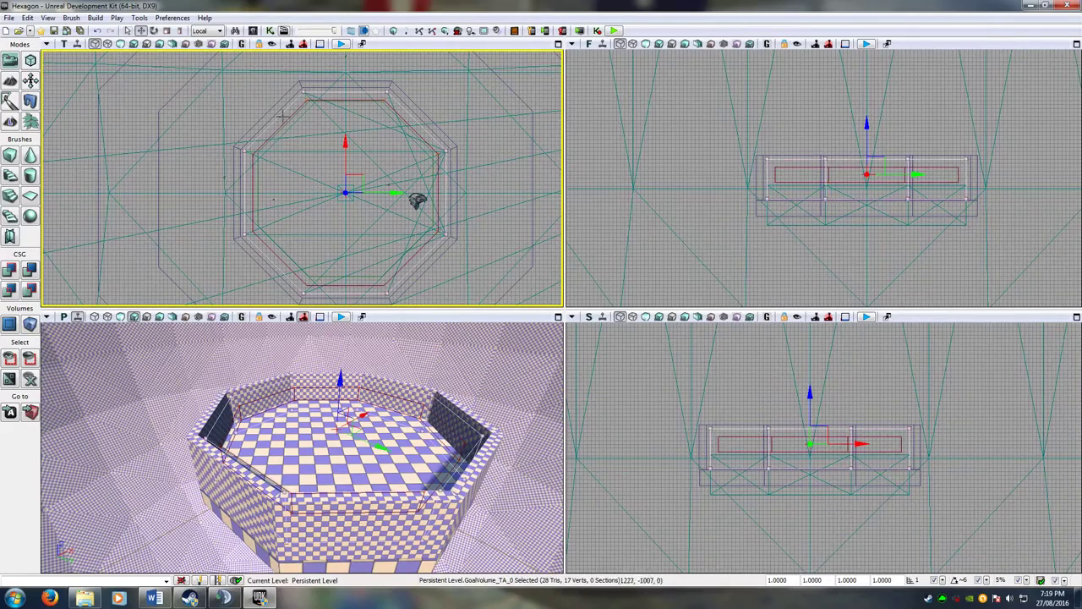
scroll(374, 217, "up", 8)
scroll(439, 211, "up", 10)
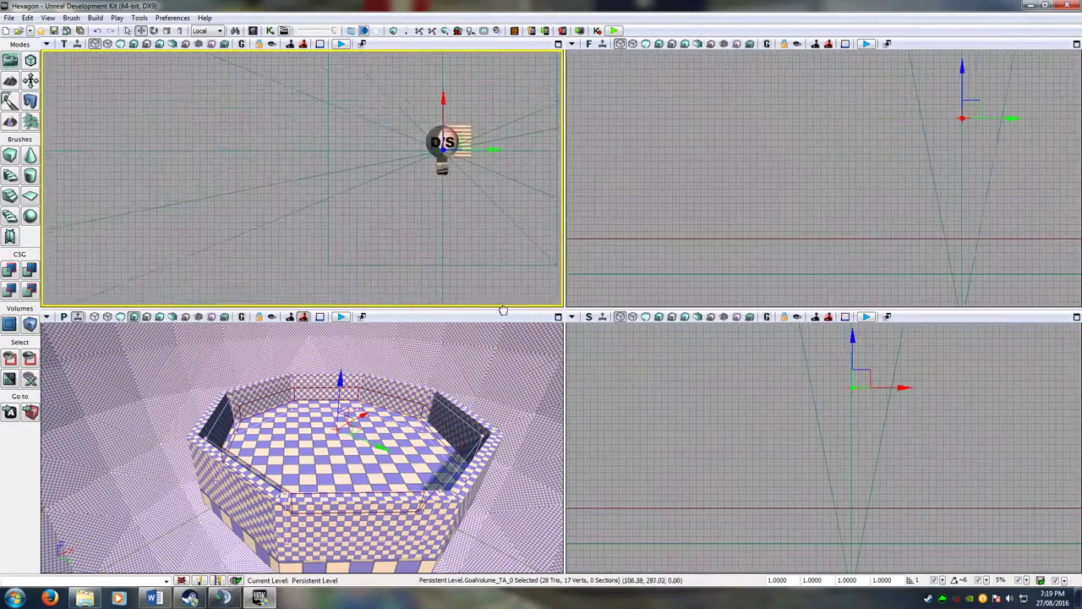
scroll(445, 180, "up", 5)
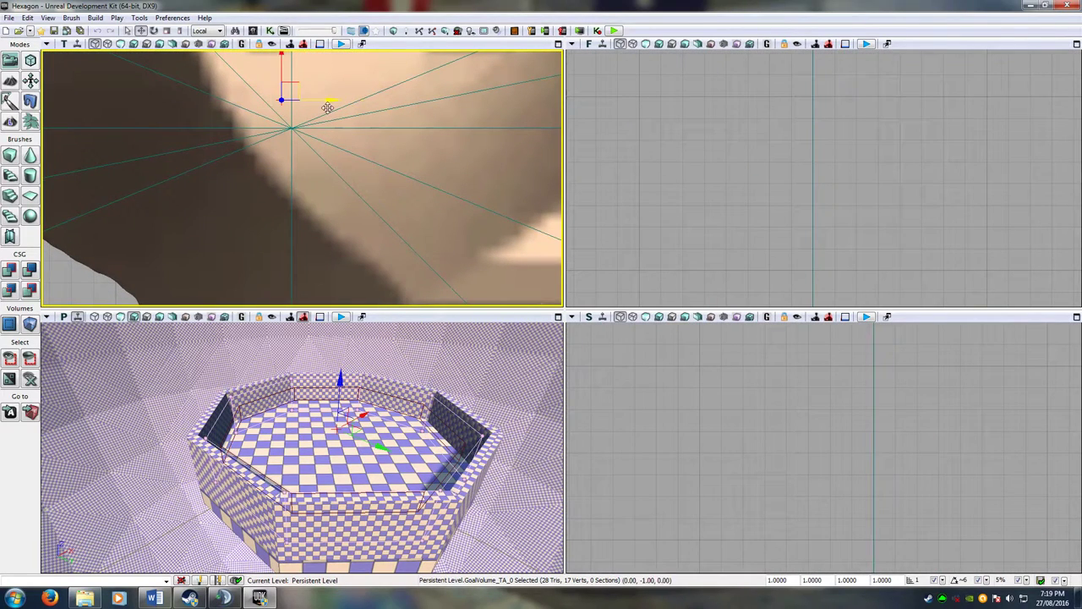
Move the dominant directional light away from the arena's centre point to the corner of the small square outline.
left_click(323, 119)
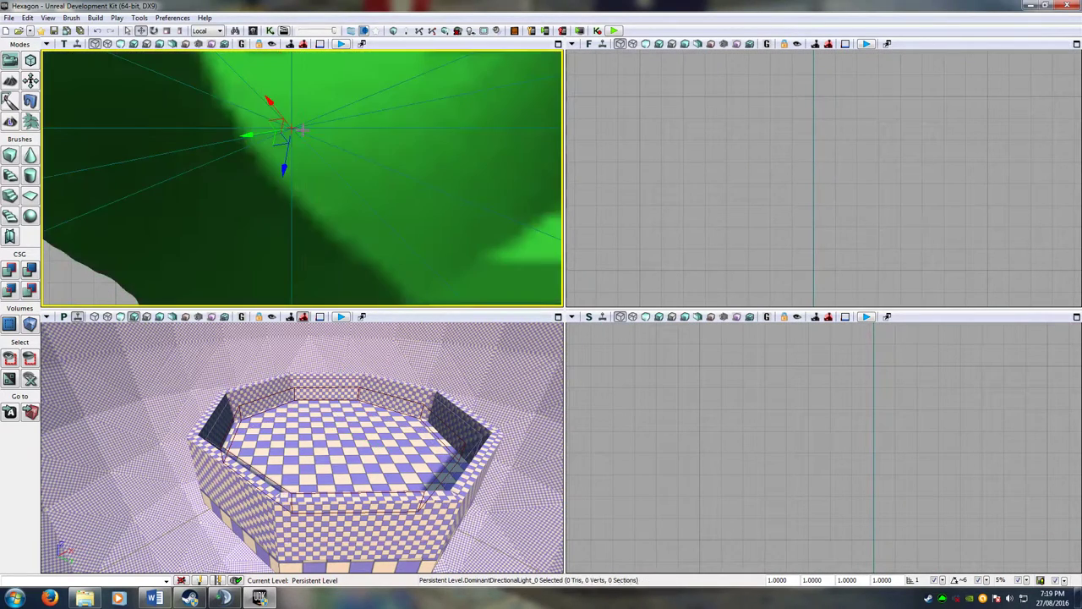
scroll(410, 220, "down", 8)
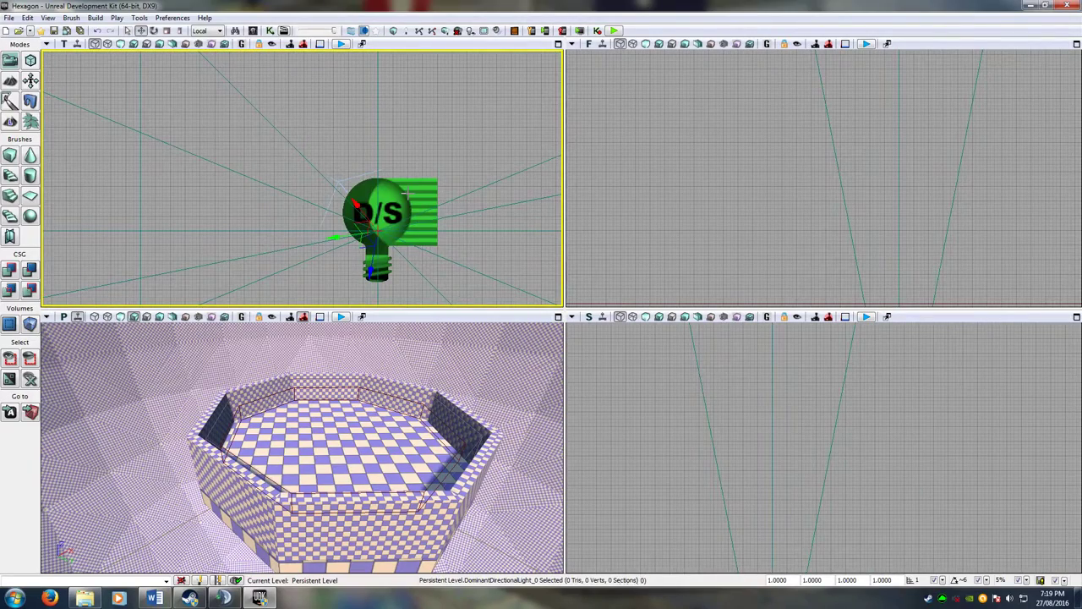
scroll(407, 194, "down", 6)
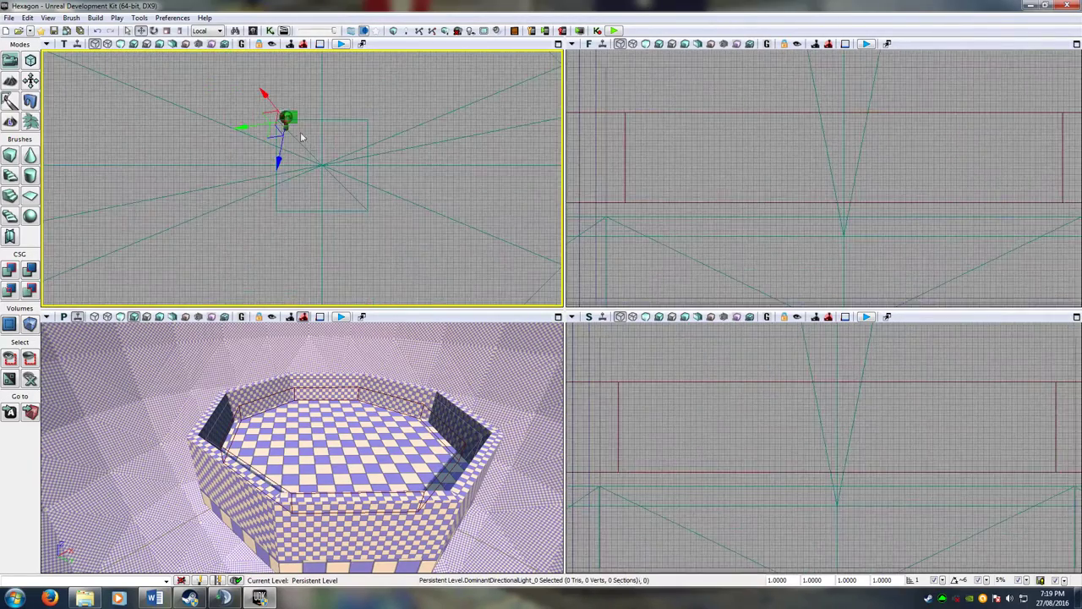
scroll(301, 137, "down", 5)
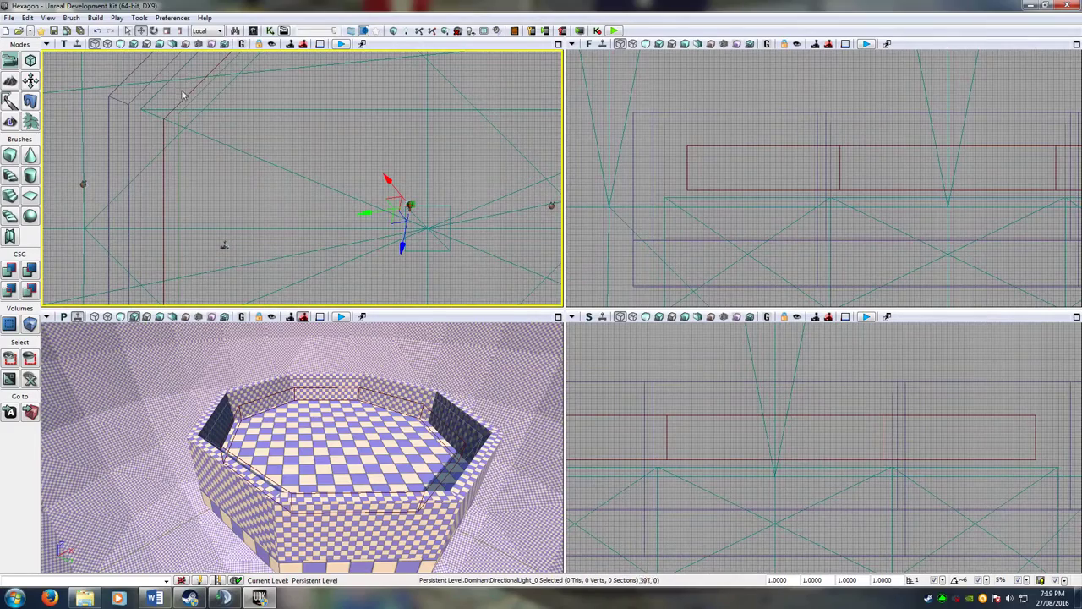
Reselect the octagonal goal volume and nudge it 1 unit along its positive Y axis.
left_click(169, 110)
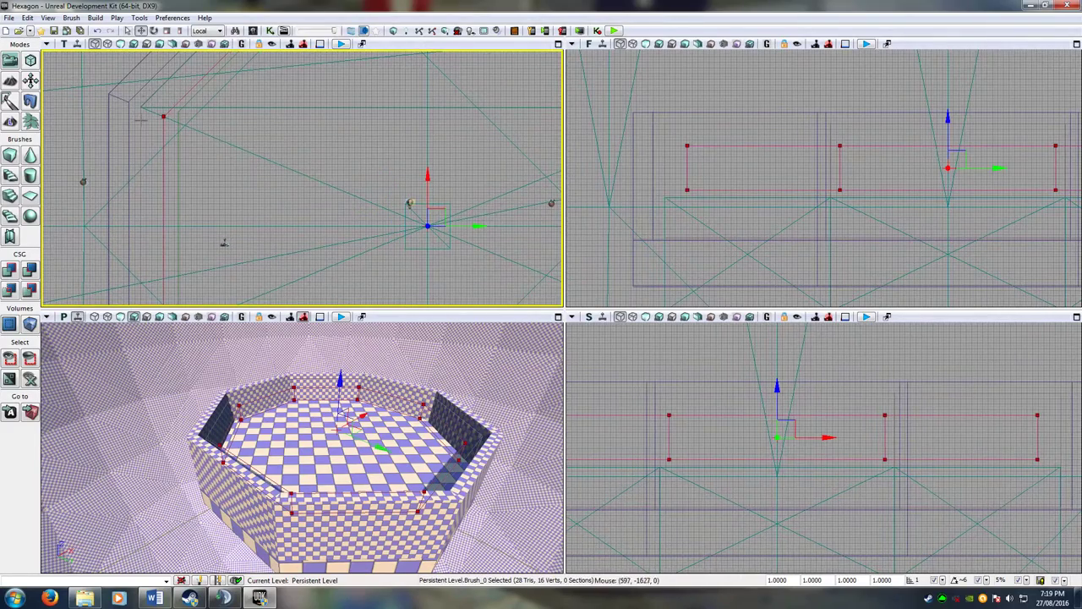
scroll(355, 175, "up", 10)
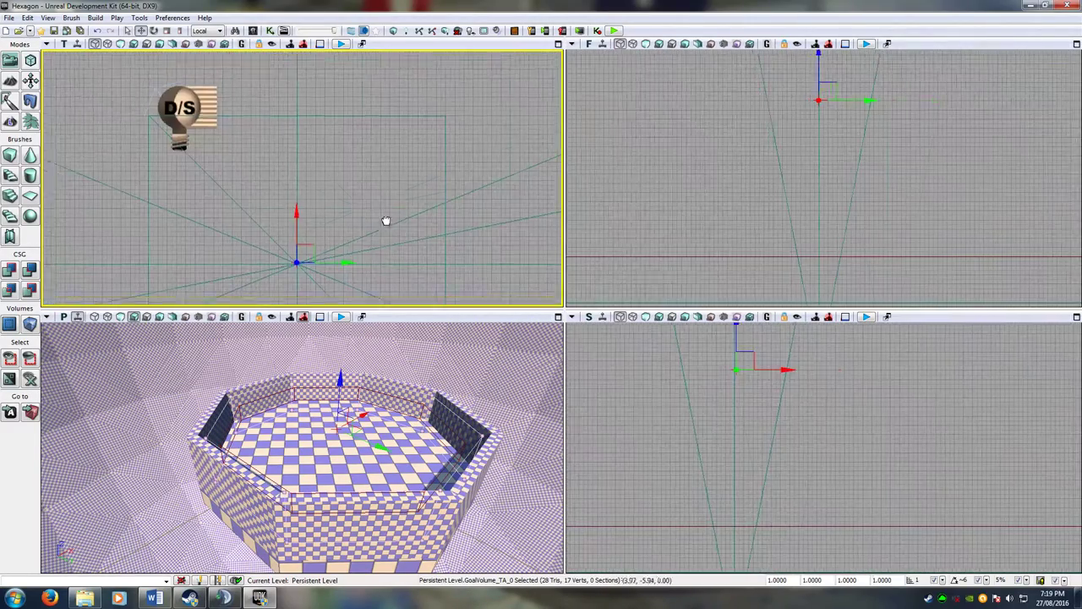
scroll(457, 156, "up", 5)
left_click_drag(323, 183, 389, 84)
scroll(348, 149, "up", 2)
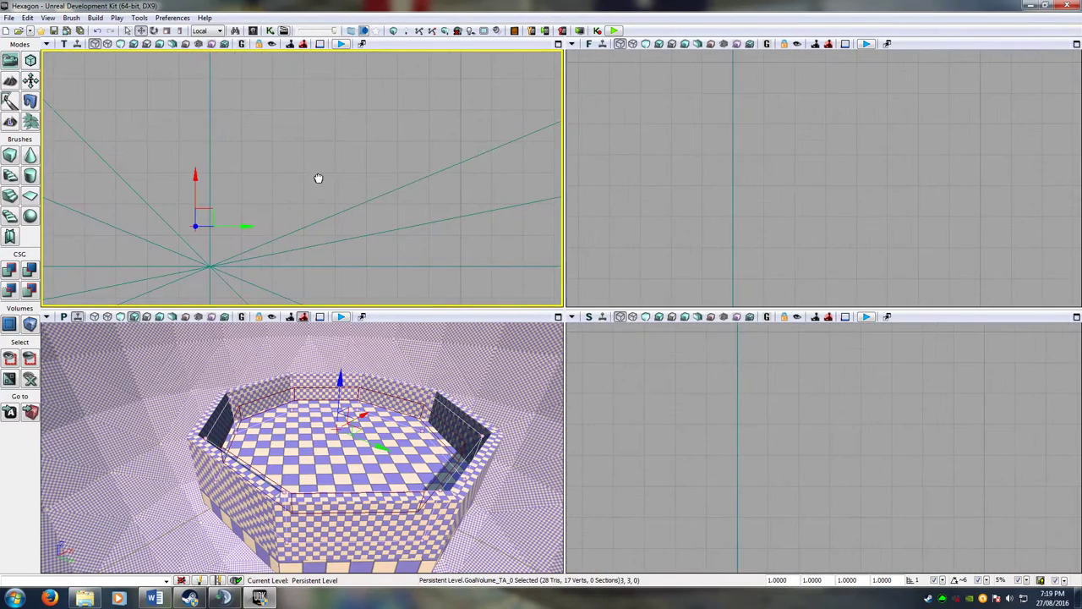
left_click_drag(316, 177, 450, 100)
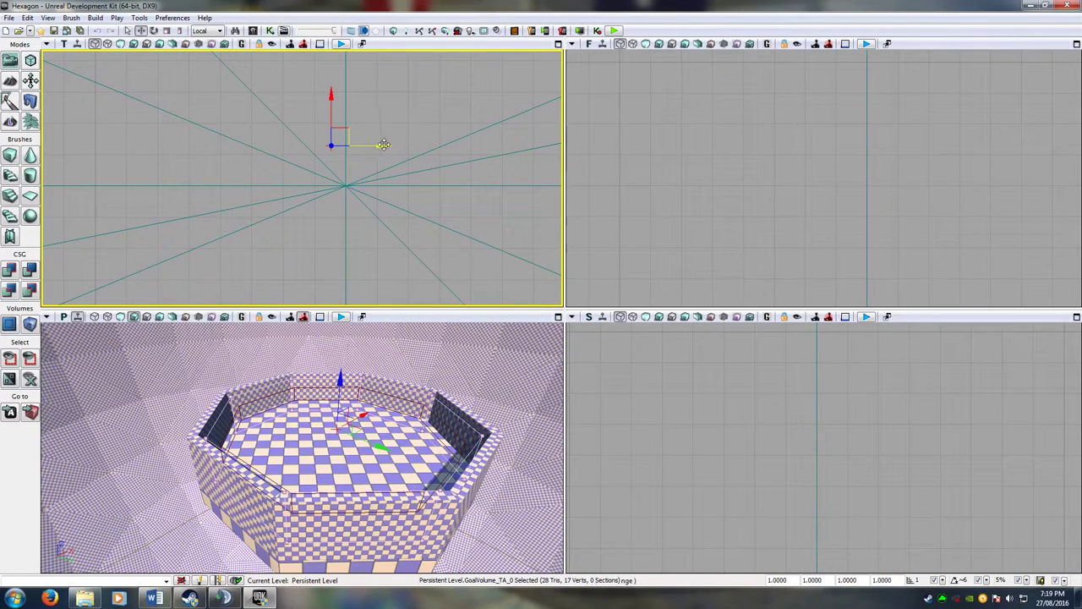
left_click_drag(383, 144, 415, 155)
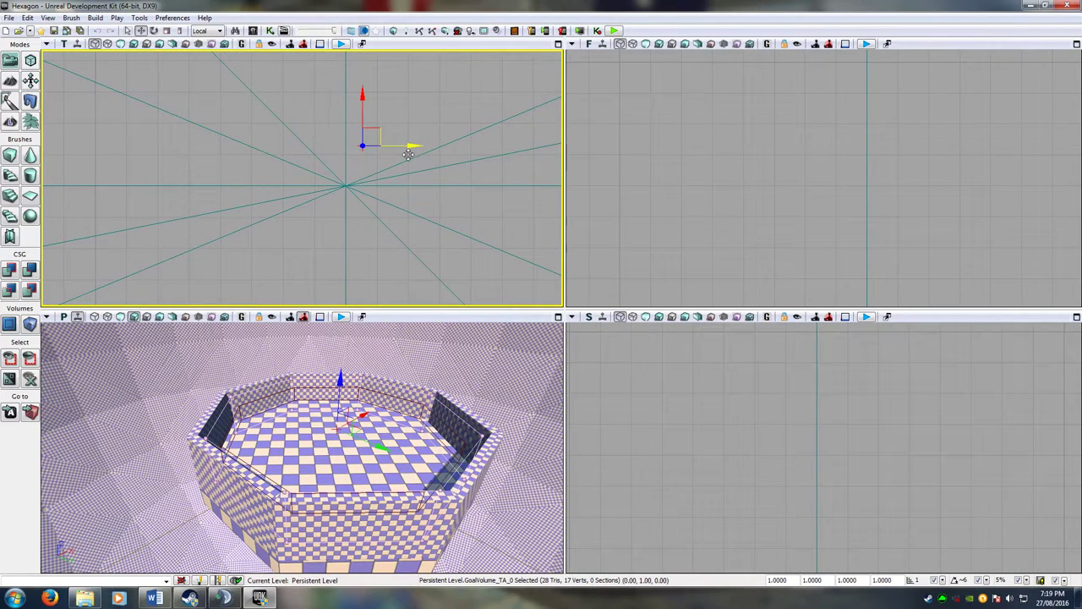
Move the goal volume's pivot to the center of the selection.
scroll(408, 155, "down", 15)
left_click_drag(435, 99, 390, 144)
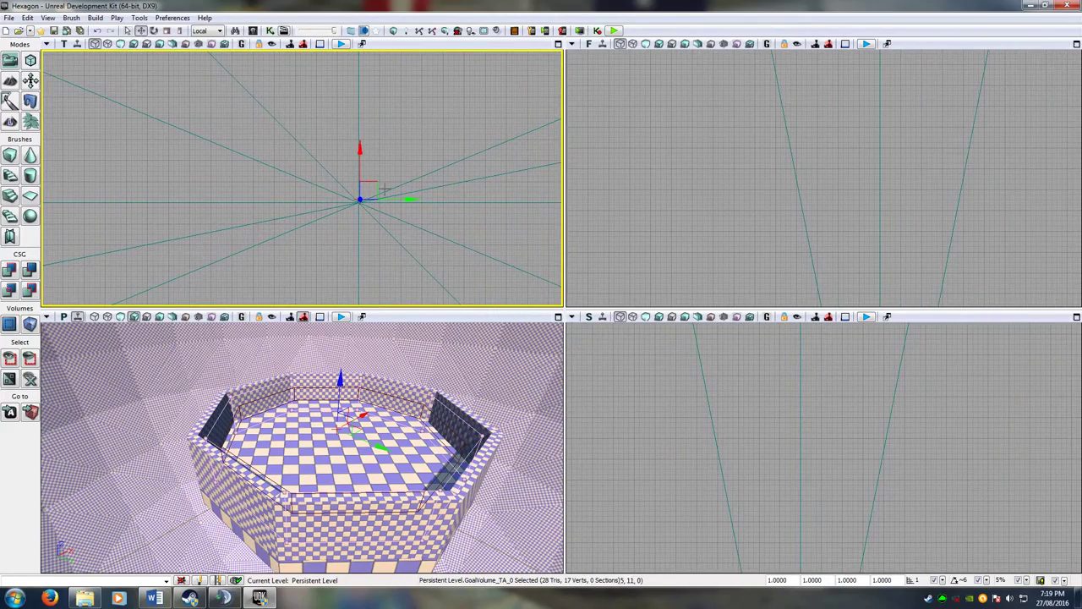
scroll(362, 147, "down", 10)
left_click_drag(224, 110, 421, 283)
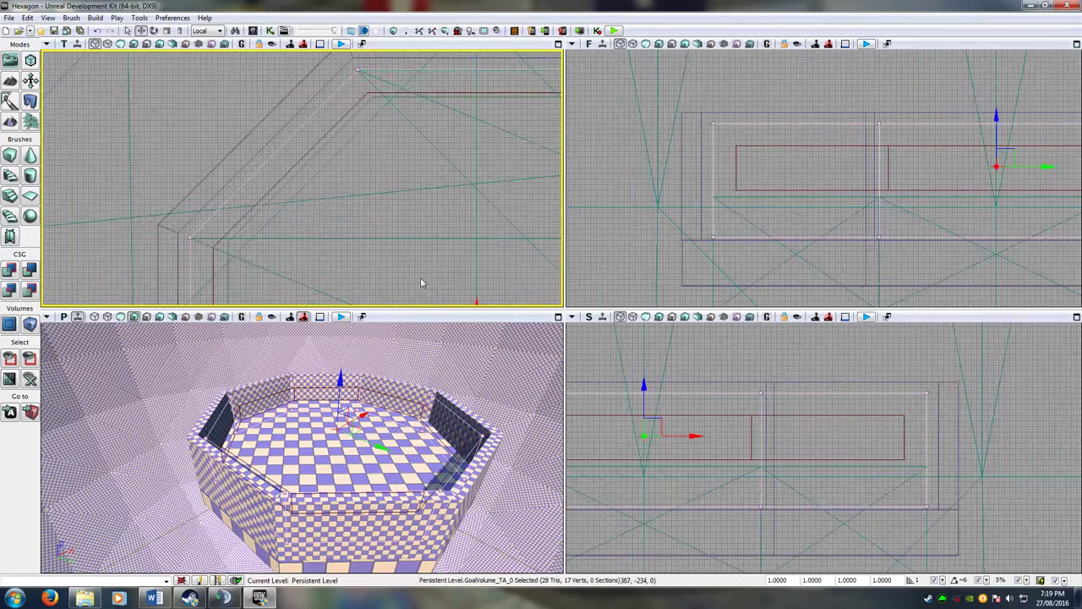
right_click(294, 132)
mouse_move(398, 271)
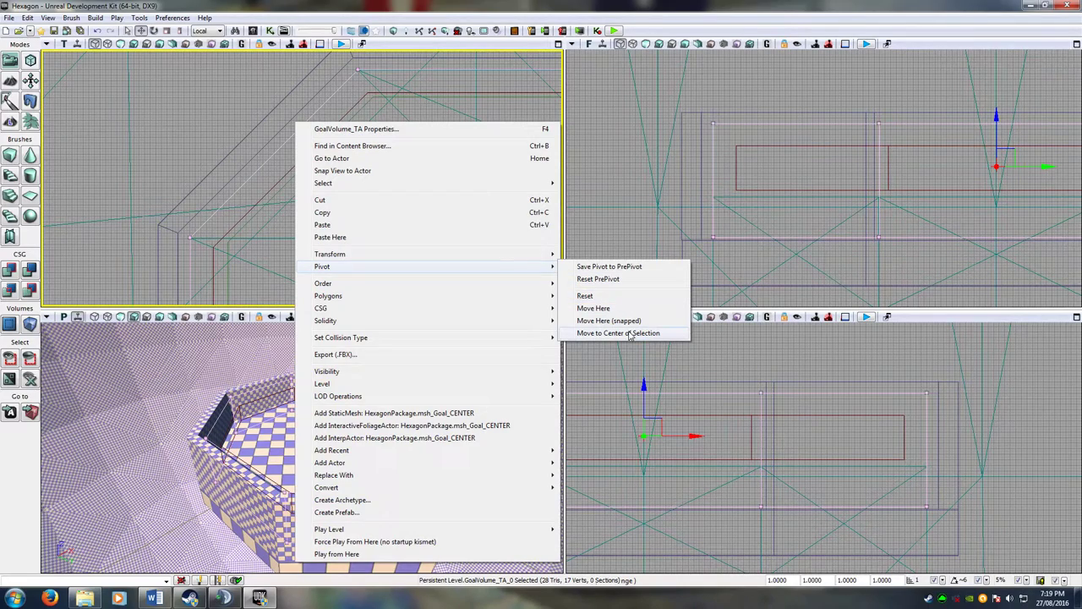
left_click(630, 334)
Try nudging the goal volume along its Y axis toward the arena's centre point with grid snapping on.
right_click_drag(479, 232, 380, 112)
scroll(414, 228, "up", 5)
right_click_drag(431, 258, 343, 146)
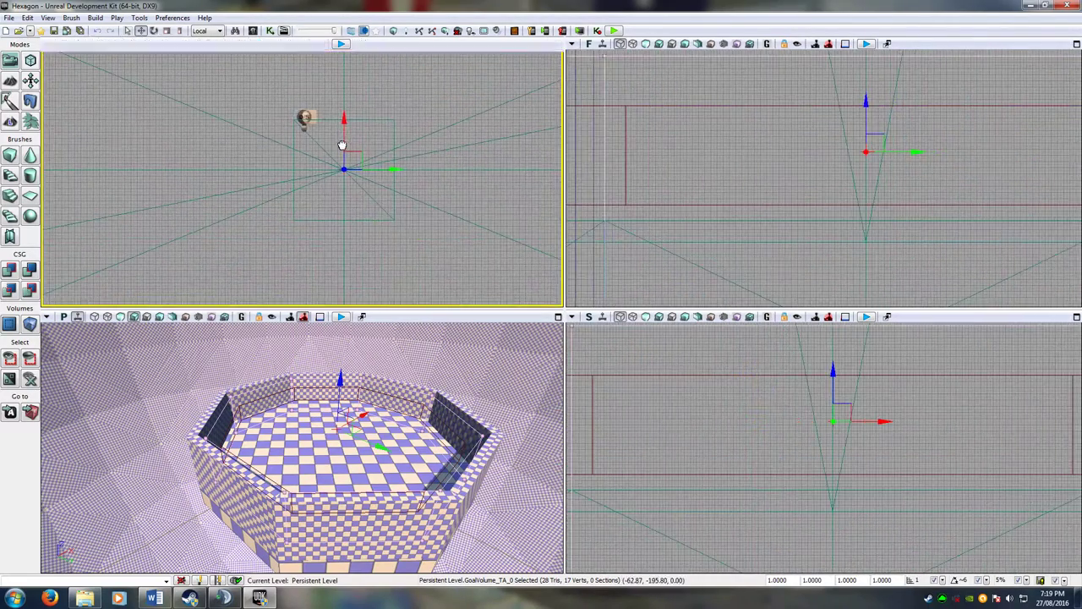
scroll(338, 161, "up", 6)
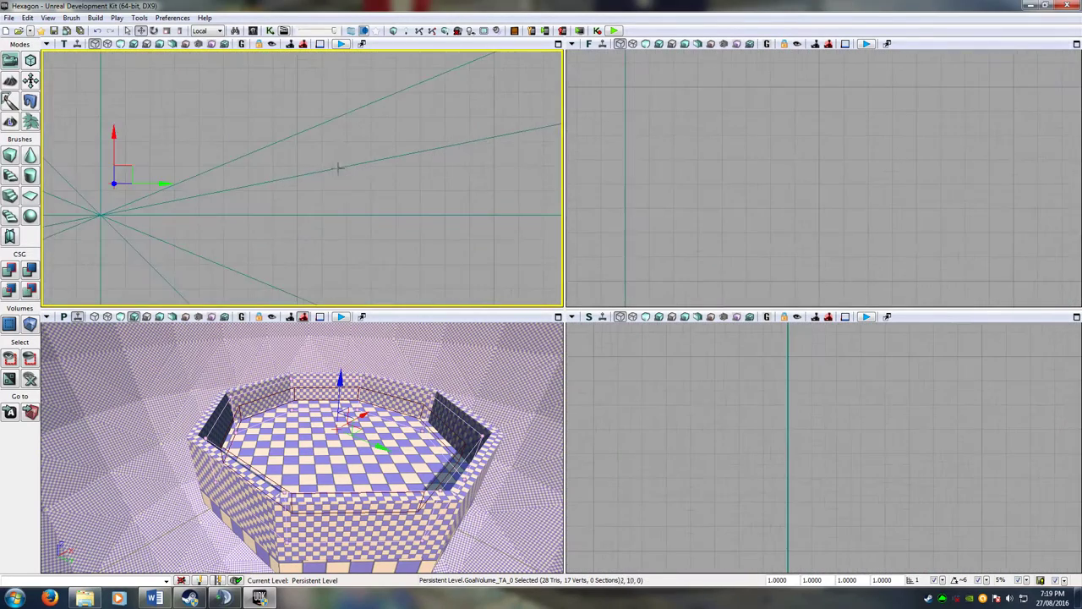
scroll(553, 164, "down", 5)
scroll(465, 193, "up", 5)
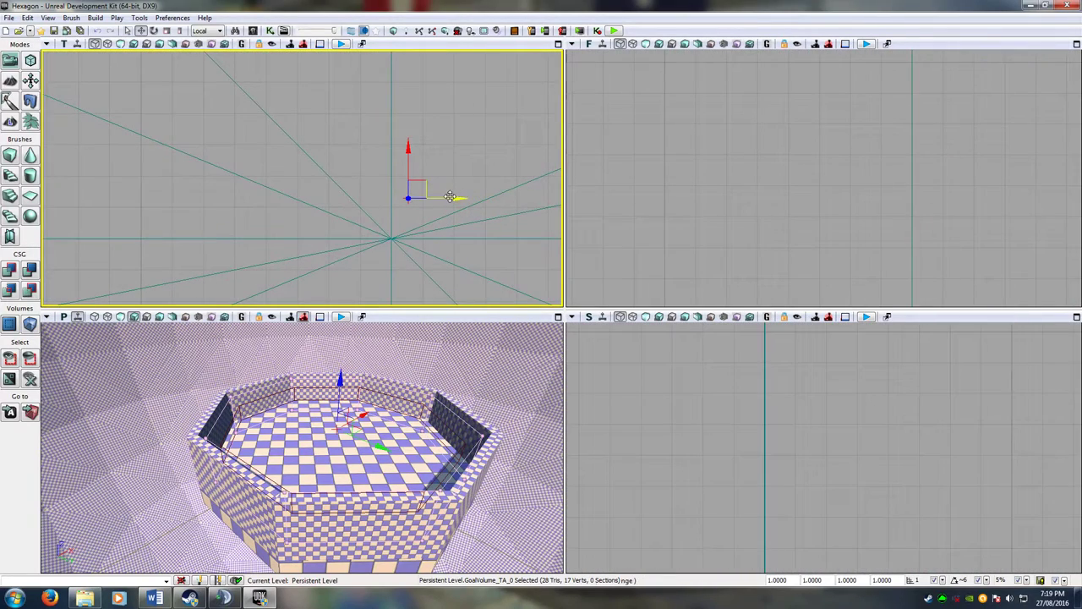
left_click_drag(450, 196, 424, 199)
left_click(448, 213)
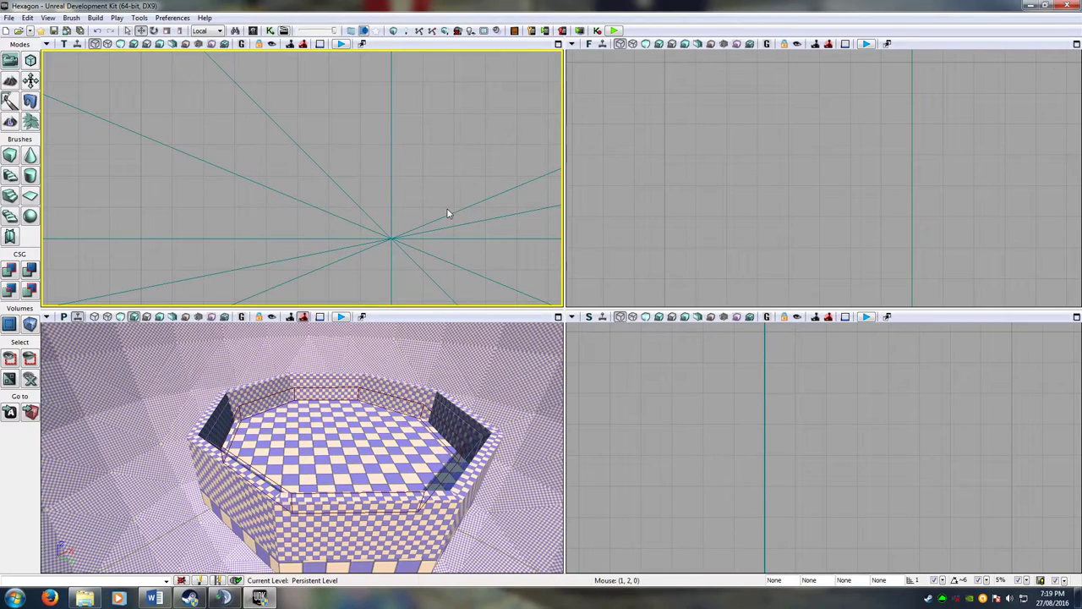
Turn off drag grid snapping and move the goal volume along its X axis onto the arena's centre line.
left_click(447, 253)
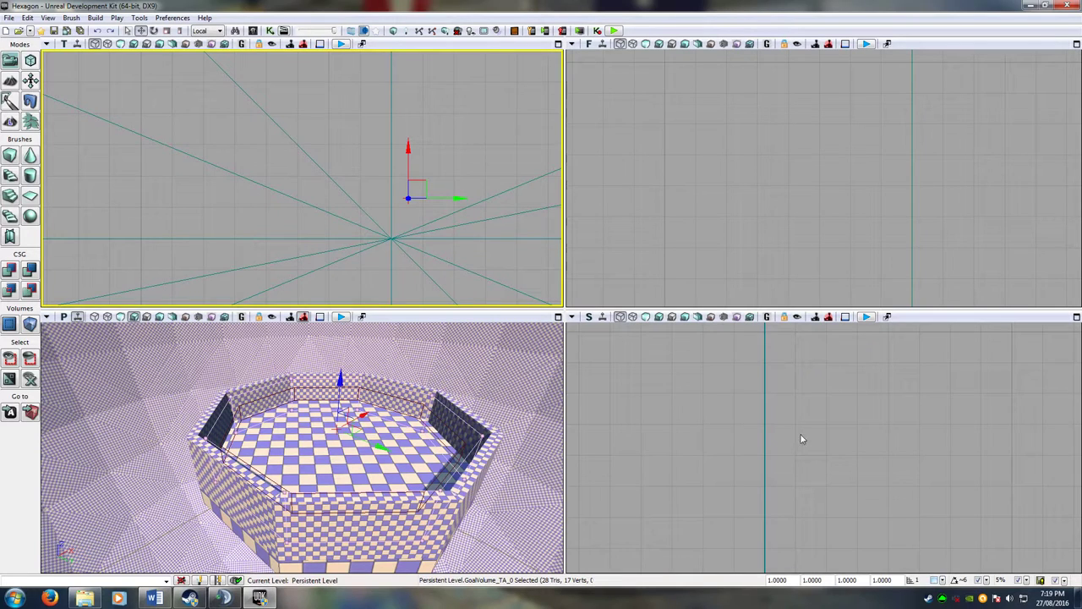
left_click_drag(415, 159, 417, 194)
left_click(420, 222)
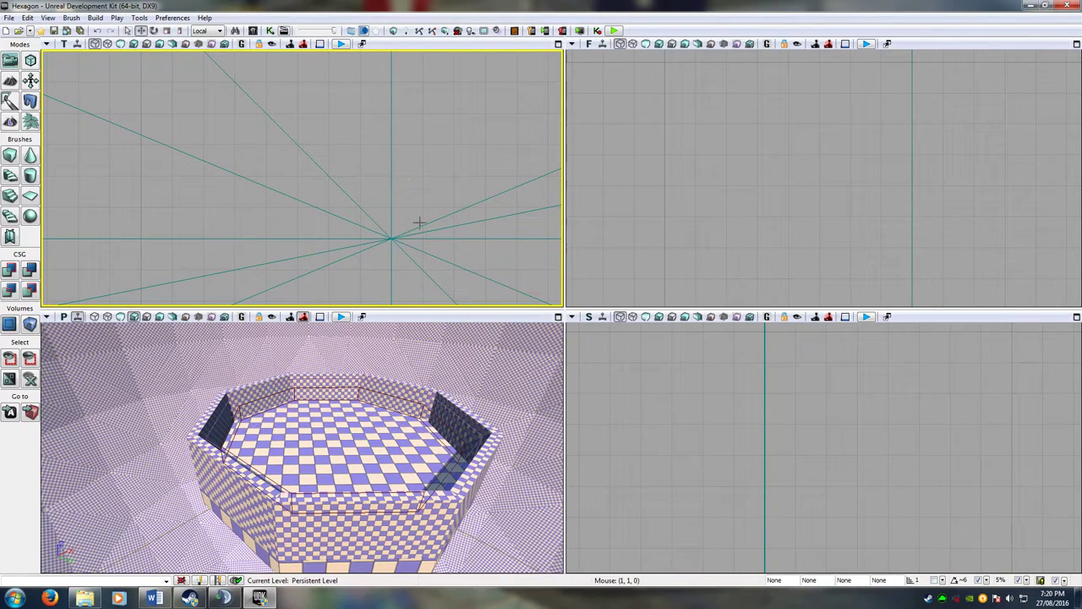
Reselect the goal volume and move it 0.5 units along its negative Y axis onto the arena's centre point.
scroll(434, 228, "down", 15)
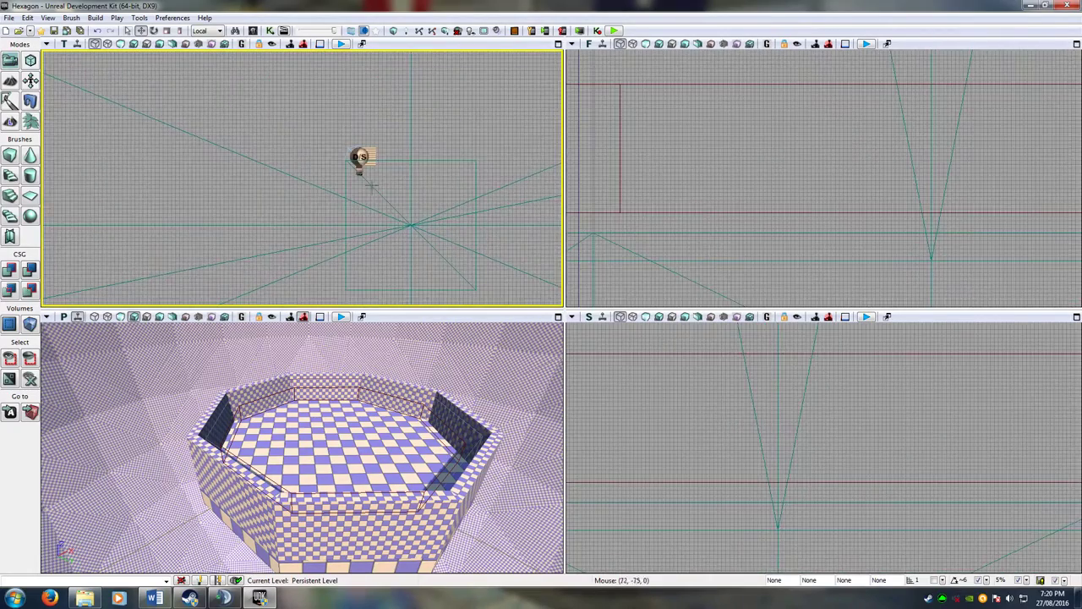
left_click_drag(345, 158, 396, 229)
scroll(395, 230, "down", 9)
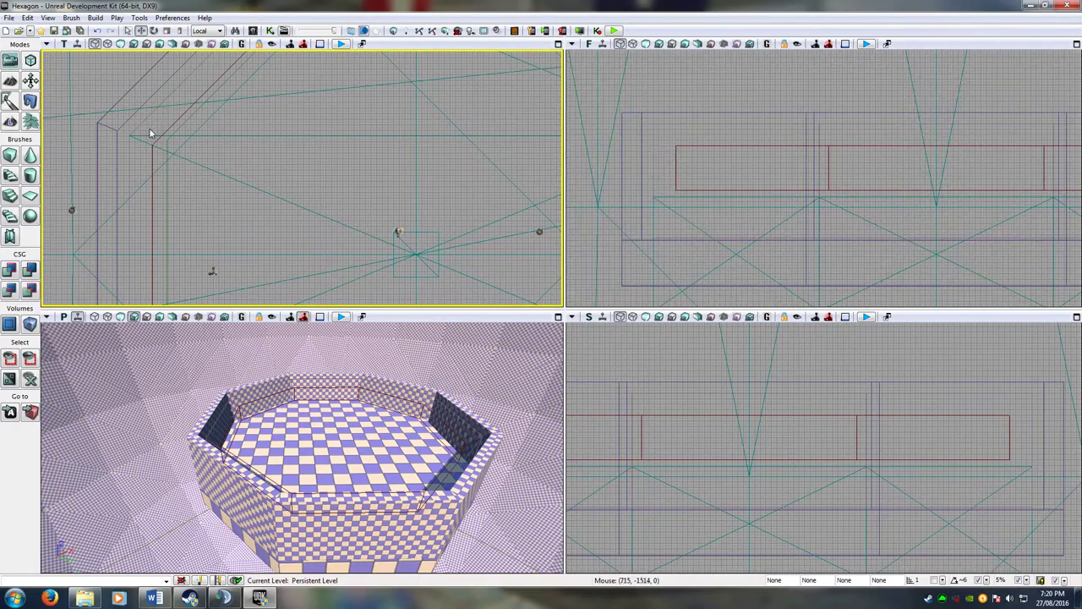
left_click(151, 133)
scroll(379, 248, "up", 5)
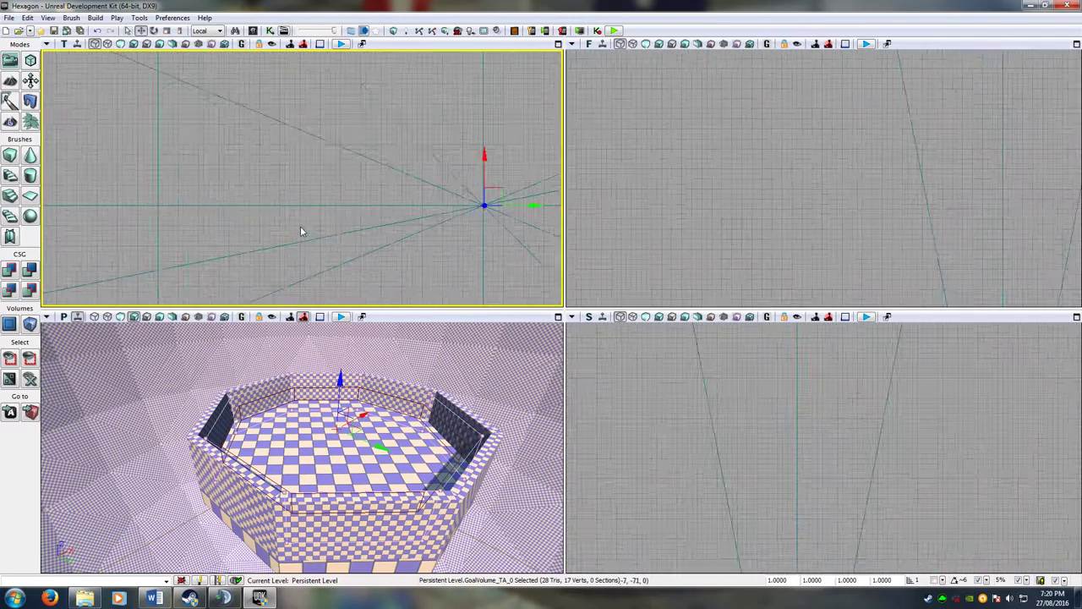
scroll(313, 218, "up", 6)
left_click_drag(372, 193, 280, 200)
scroll(338, 201, "up", 5)
left_click_drag(440, 199, 246, 203)
scroll(339, 194, "up", 7)
left_click_drag(339, 211, 7, 218)
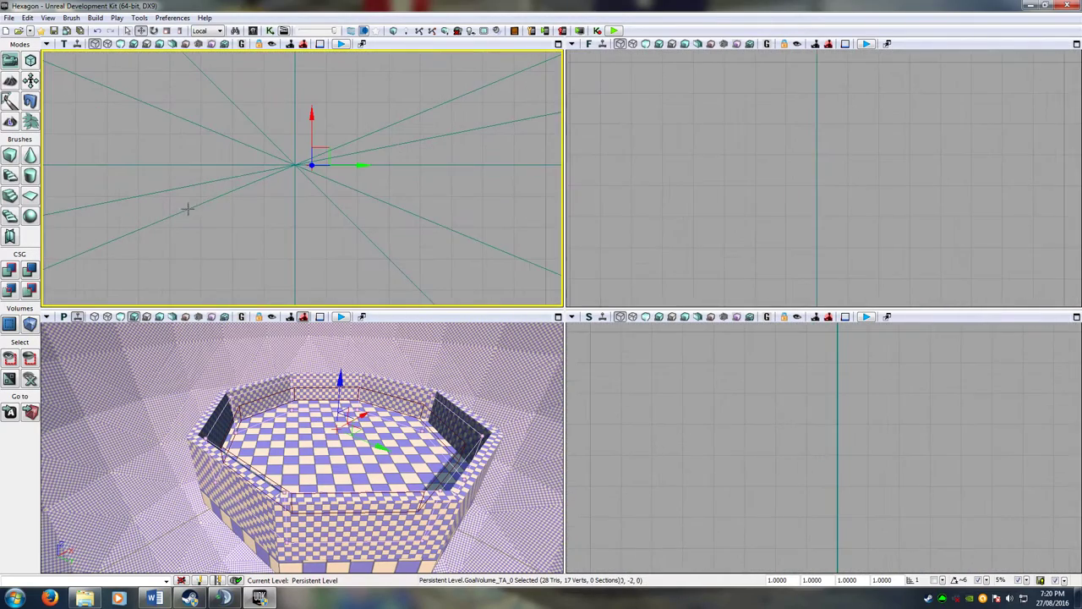
left_click_drag(366, 164, 357, 158)
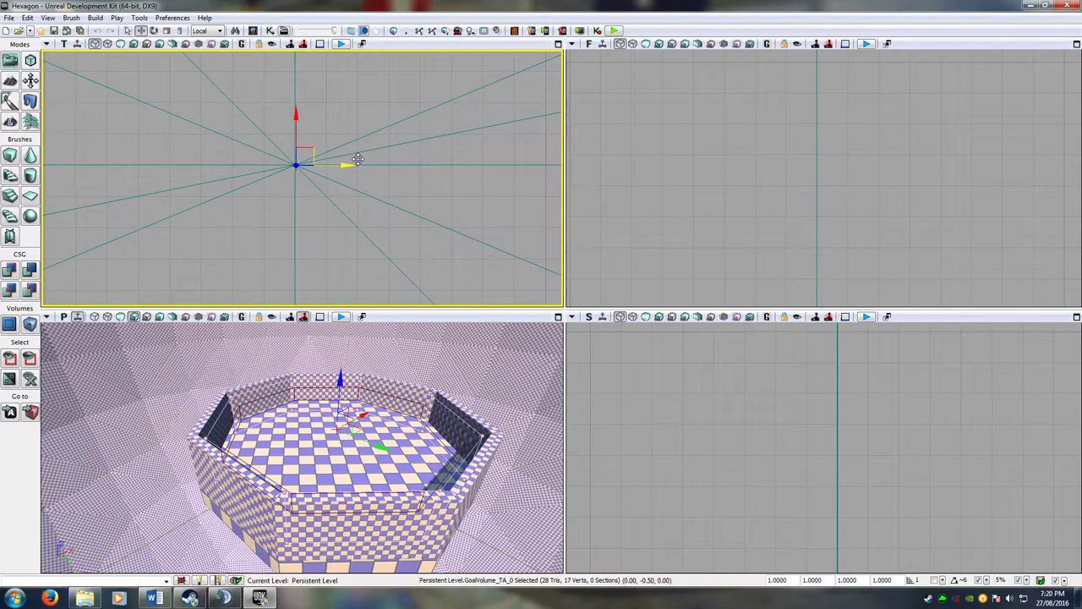
Reselect the goal volume, turn drag grid snapping back on and set the grid size to 32.
left_click(324, 158)
scroll(330, 150, "down", 10)
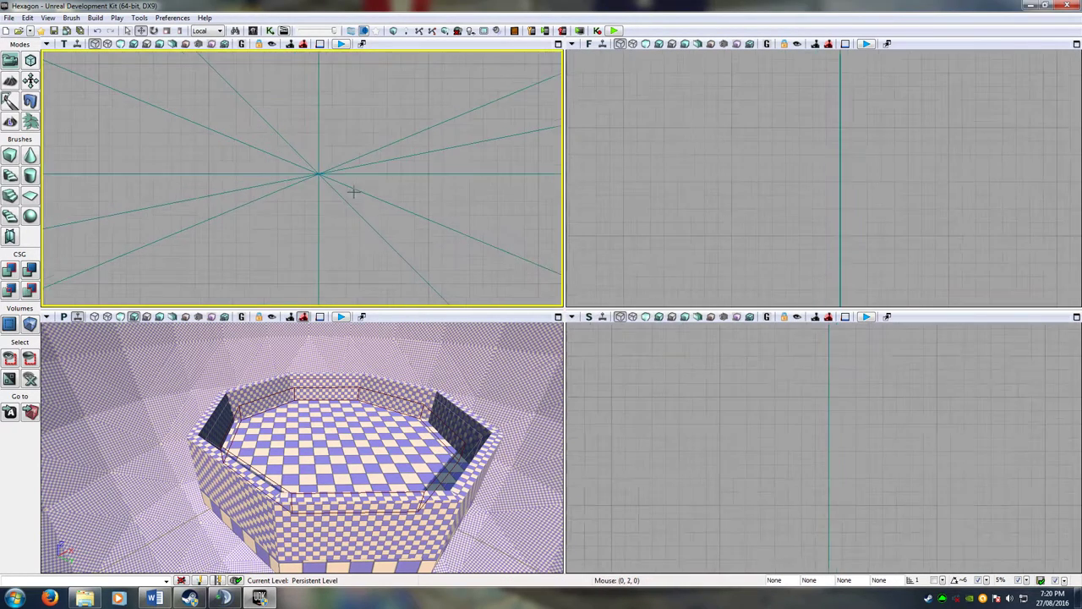
scroll(354, 230, "up", 6)
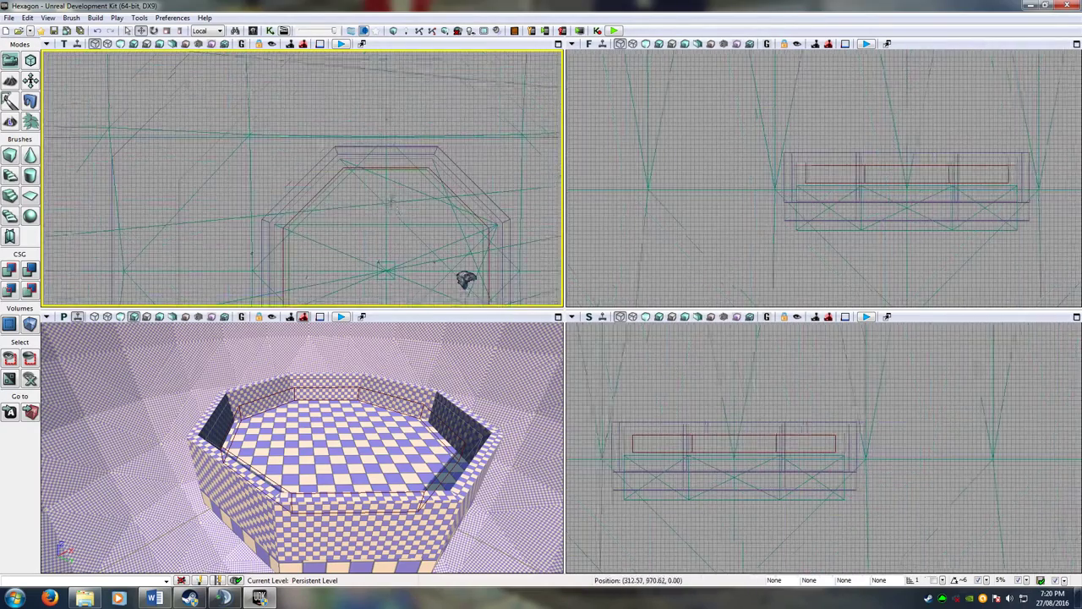
left_click(295, 105)
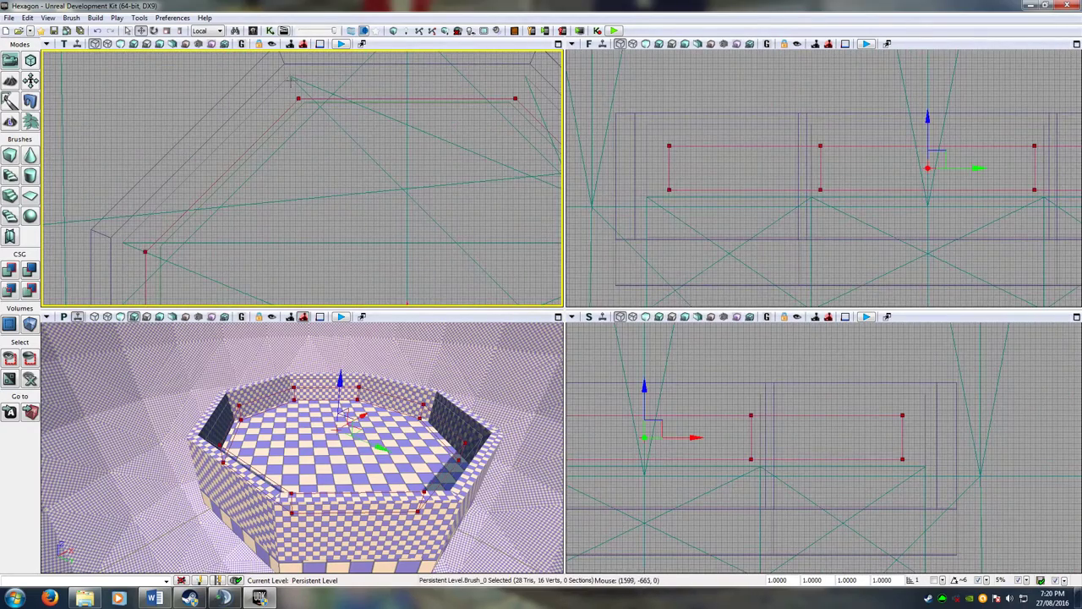
left_click(292, 77)
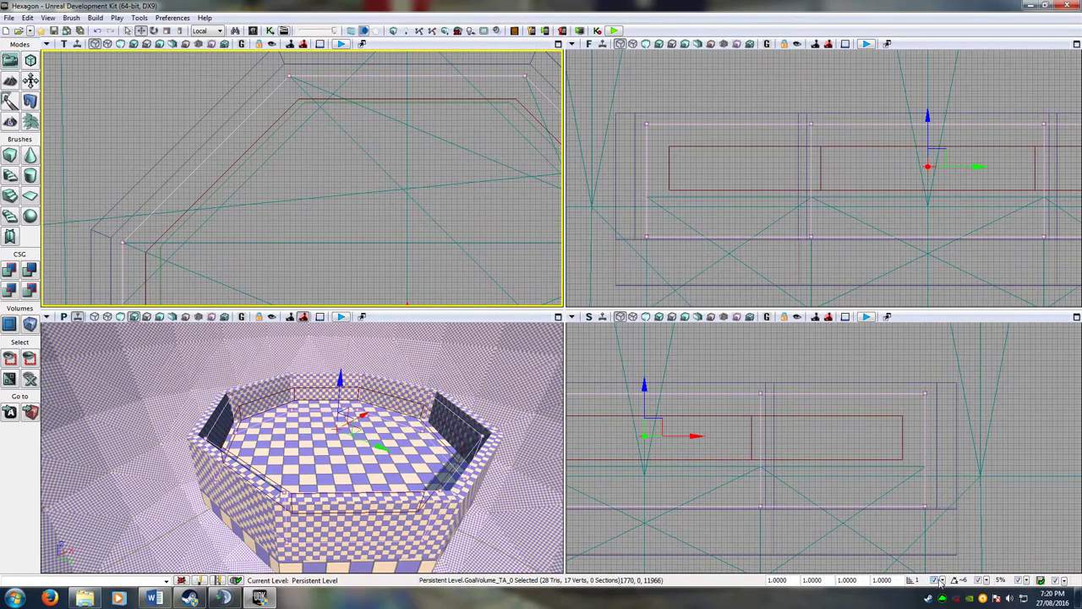
left_click(941, 582)
left_click(962, 515)
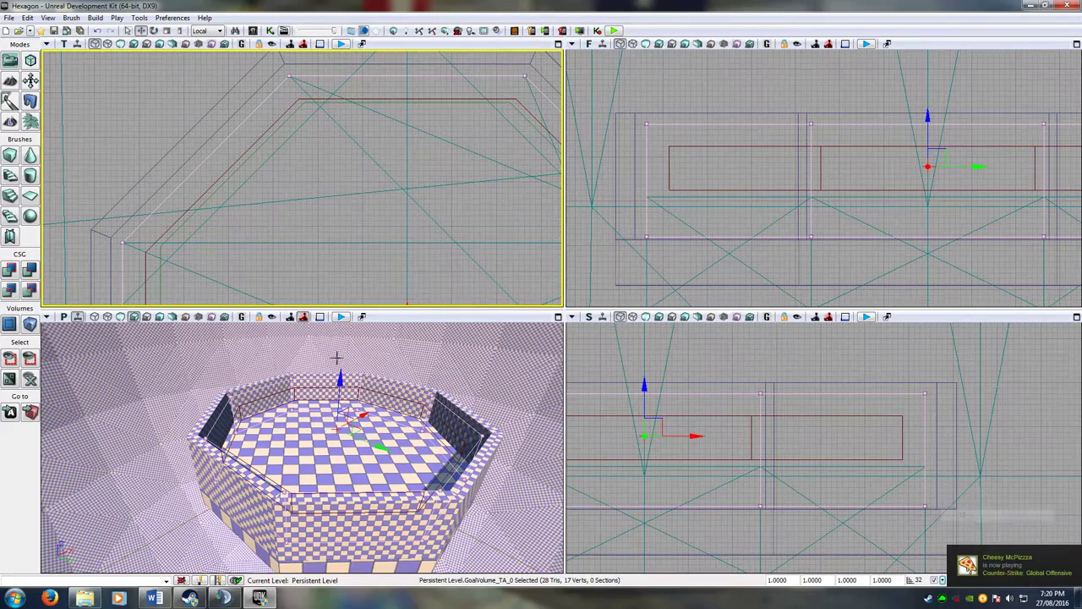
Select the central goal static mesh and raise it along its Z axis until it coincides with the goal volume.
right_click_drag(372, 406, 412, 409)
right_click_drag(382, 220, 264, 210)
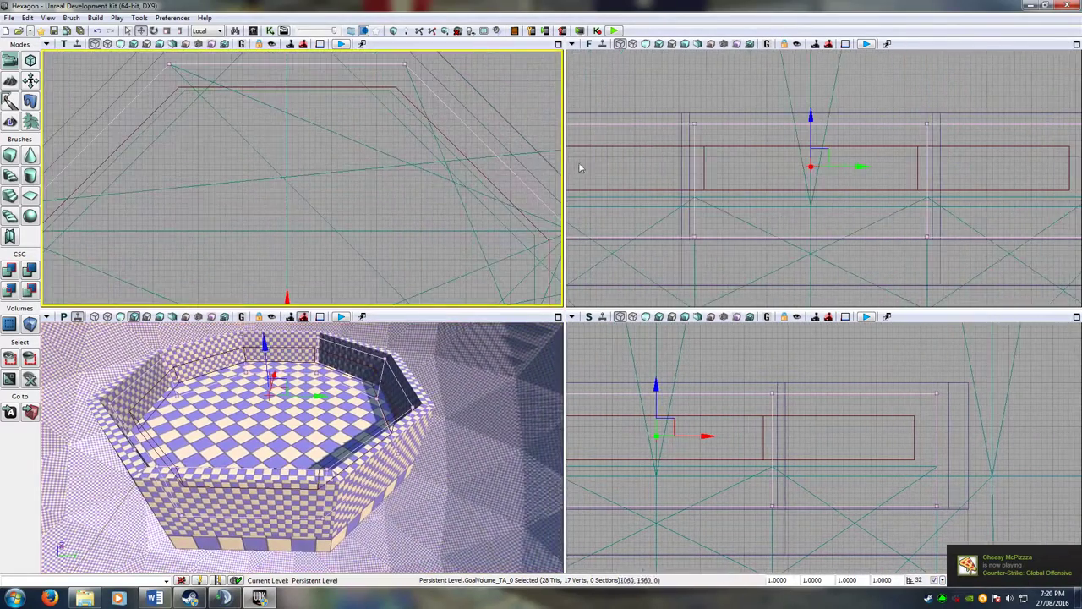
right_click_drag(744, 185, 829, 188)
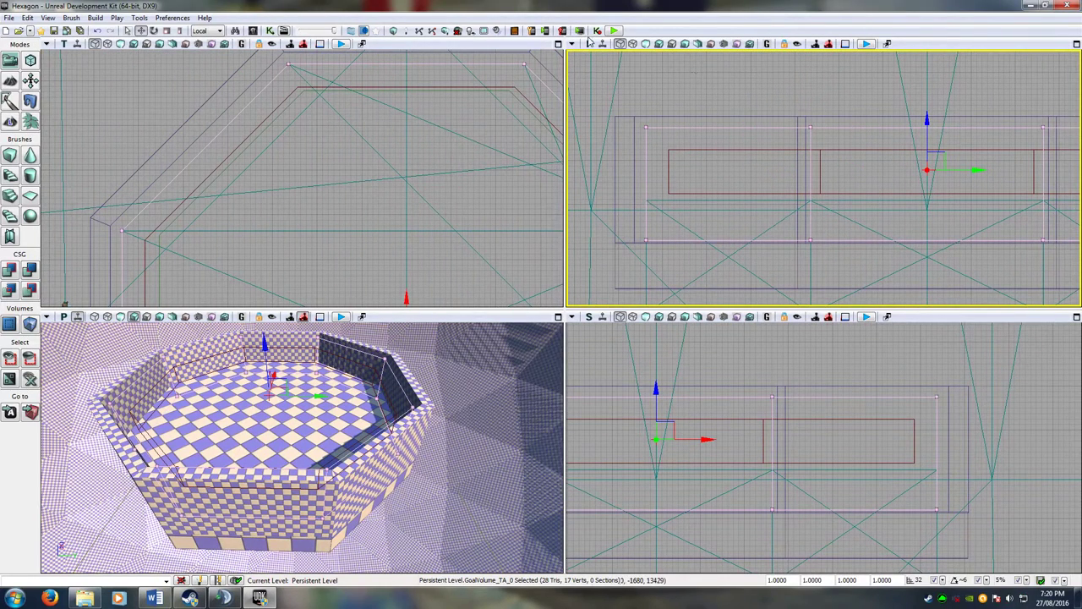
left_click(311, 409)
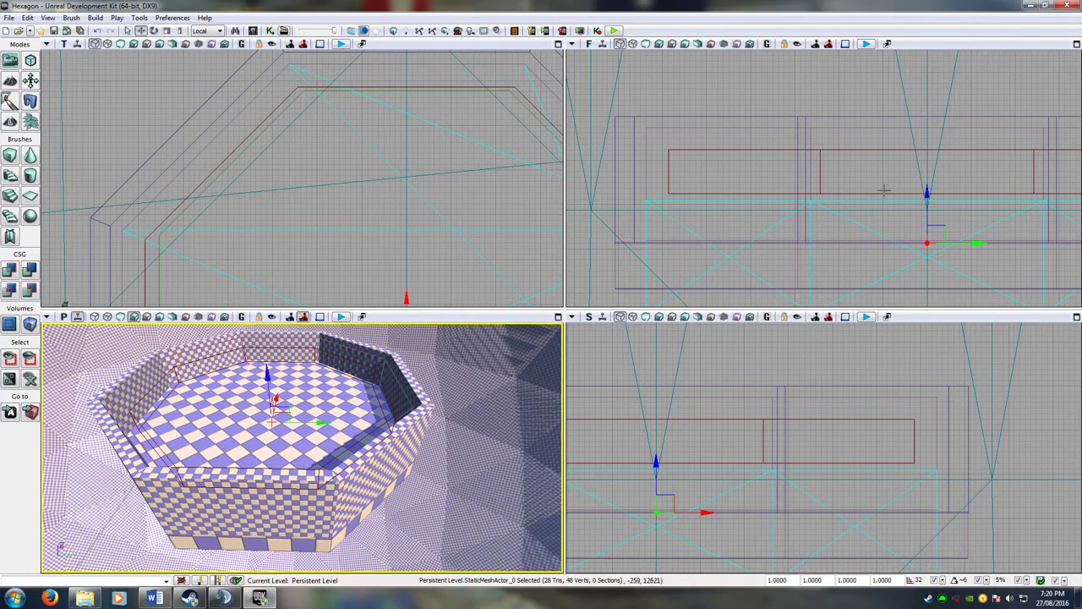
left_click_drag(927, 188, 922, 123)
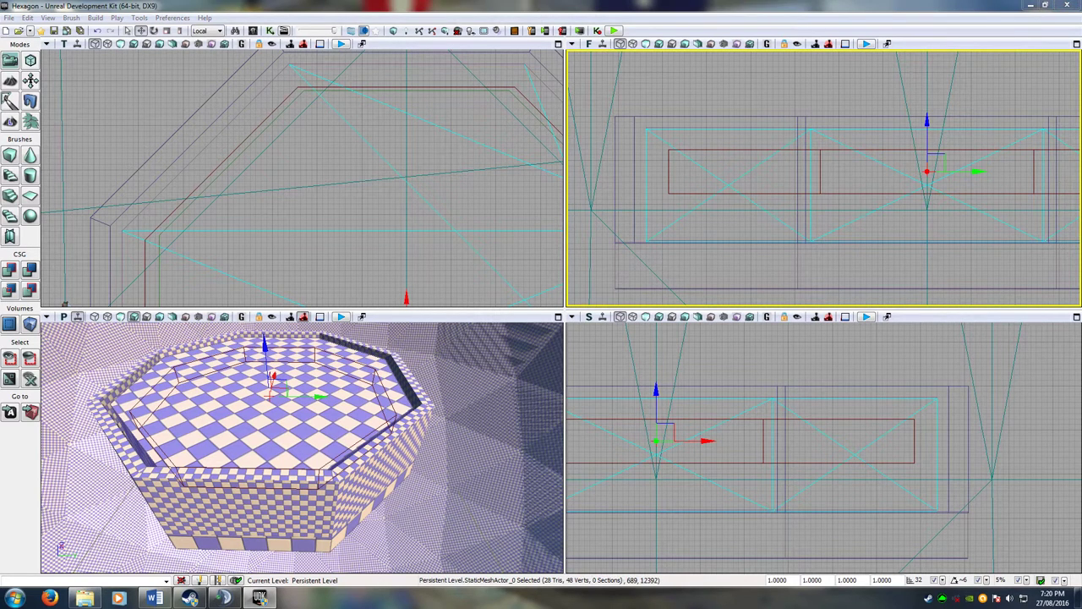
Open the EngineDebugMaterials package in the Content Browser and filter its assets to Materials only.
left_click_drag(1081, 97, 699, 89)
scroll(526, 429, "up", 6)
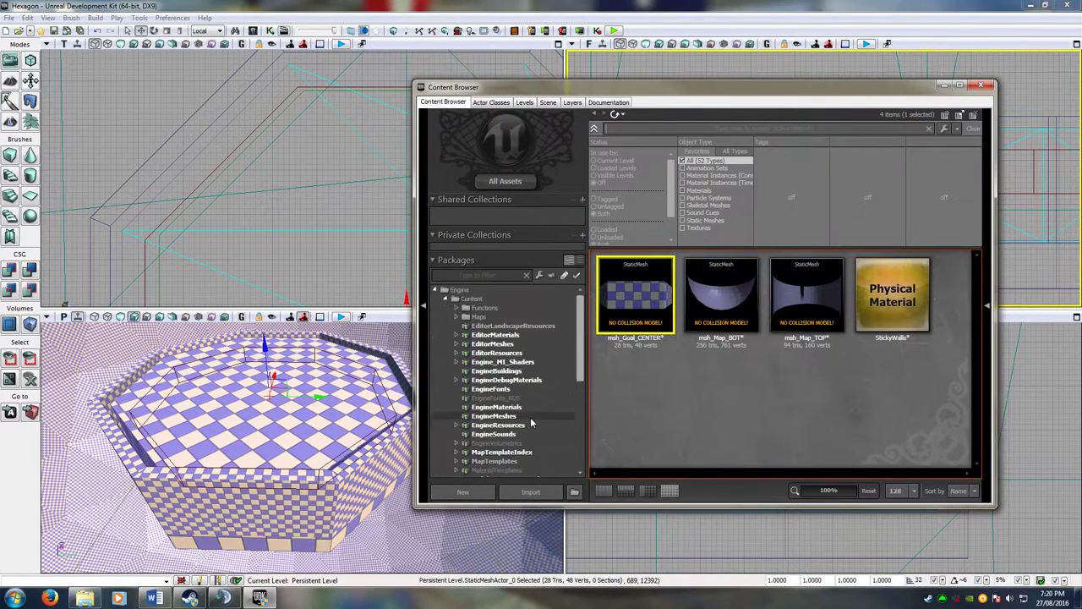
left_click(502, 380)
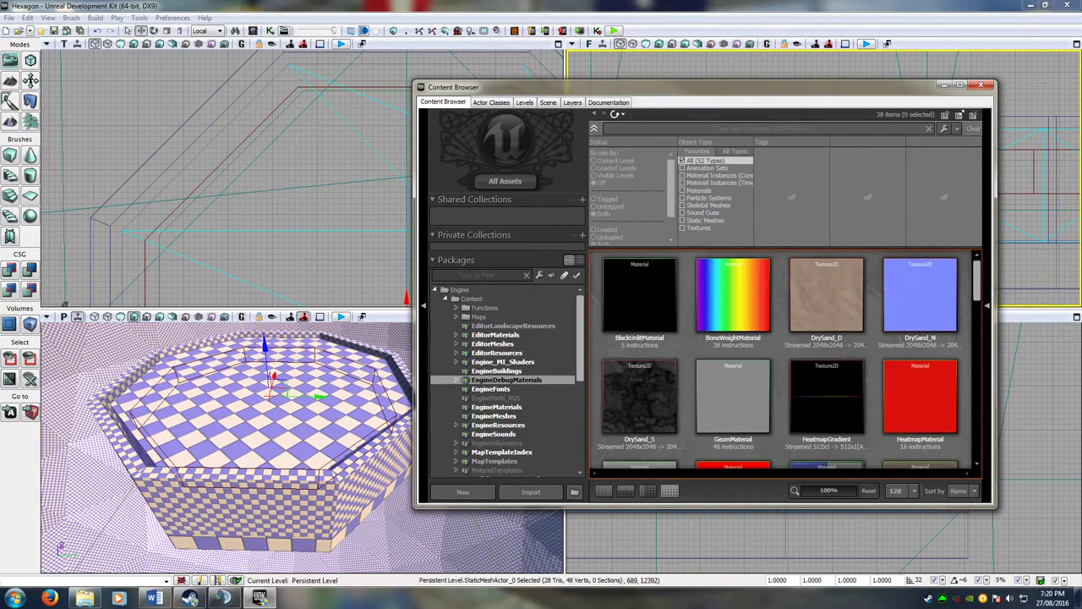
left_click(693, 190)
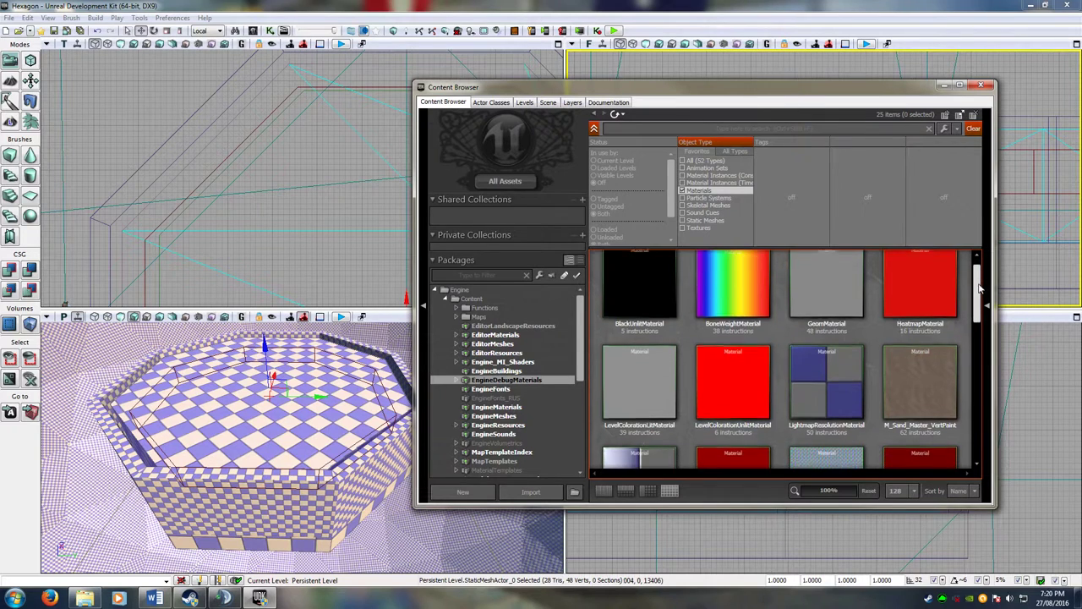
scroll(979, 285, "down", 1)
scroll(979, 285, "up", 1)
left_click_drag(978, 286, 978, 262)
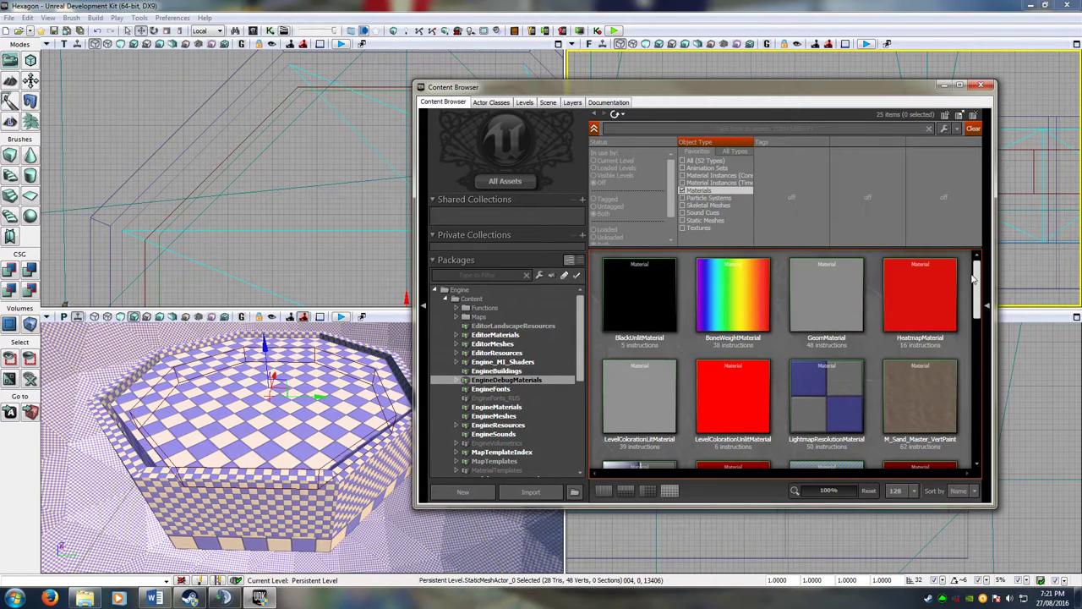
Try HeatmapMaterial and LevelColorationUnlitMaterial on the goal mesh, undoing each one.
left_click(343, 416)
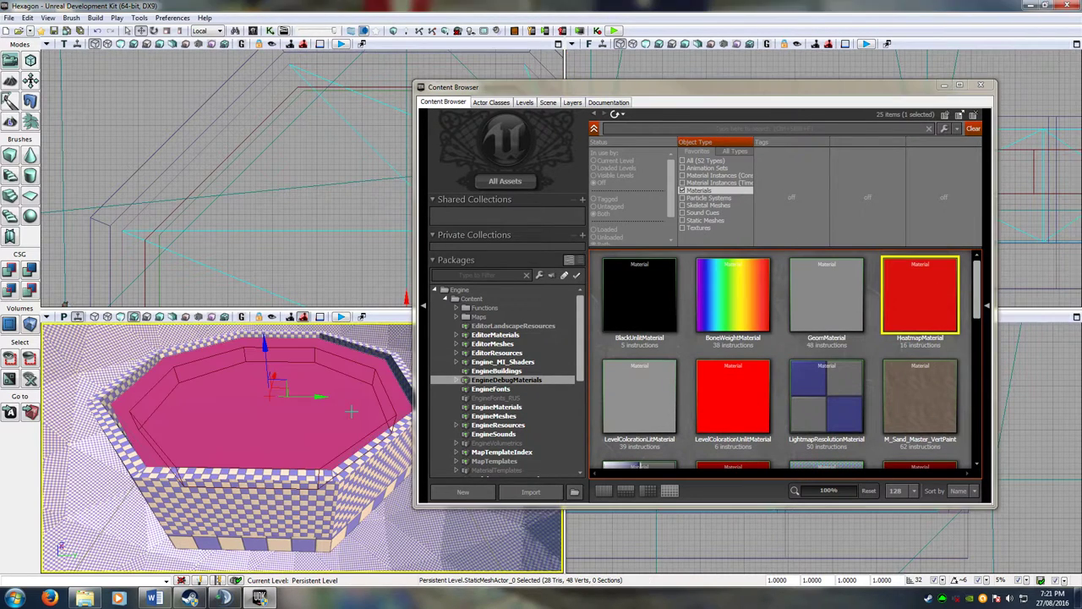
right_click_drag(372, 422, 465, 430)
key("ctrl+z")
scroll(659, 394, "down", 6)
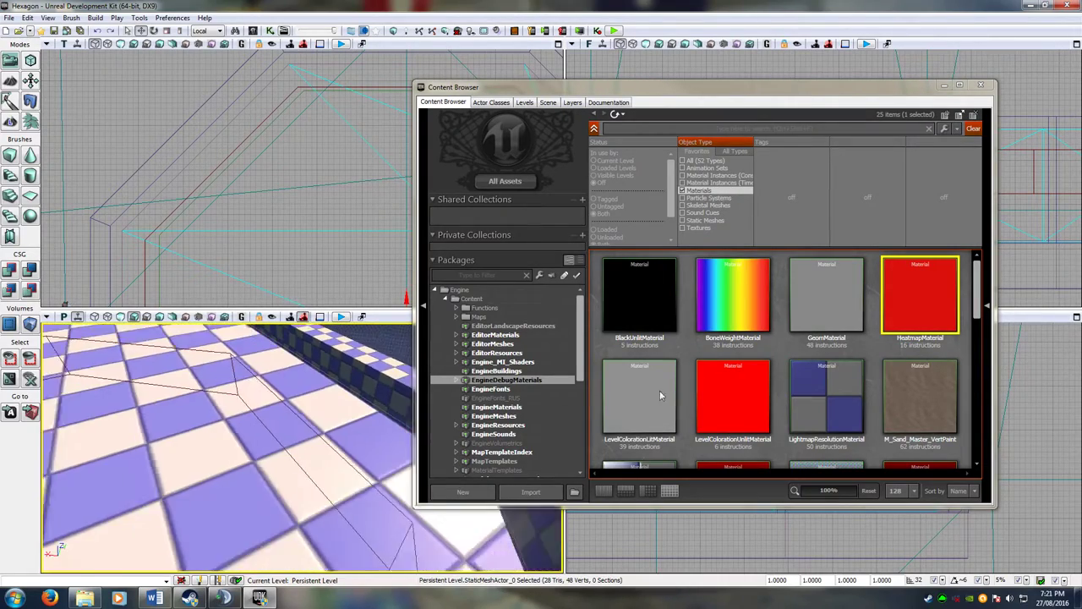
left_click_drag(732, 394, 274, 462)
right_click_drag(274, 462, 615, 446)
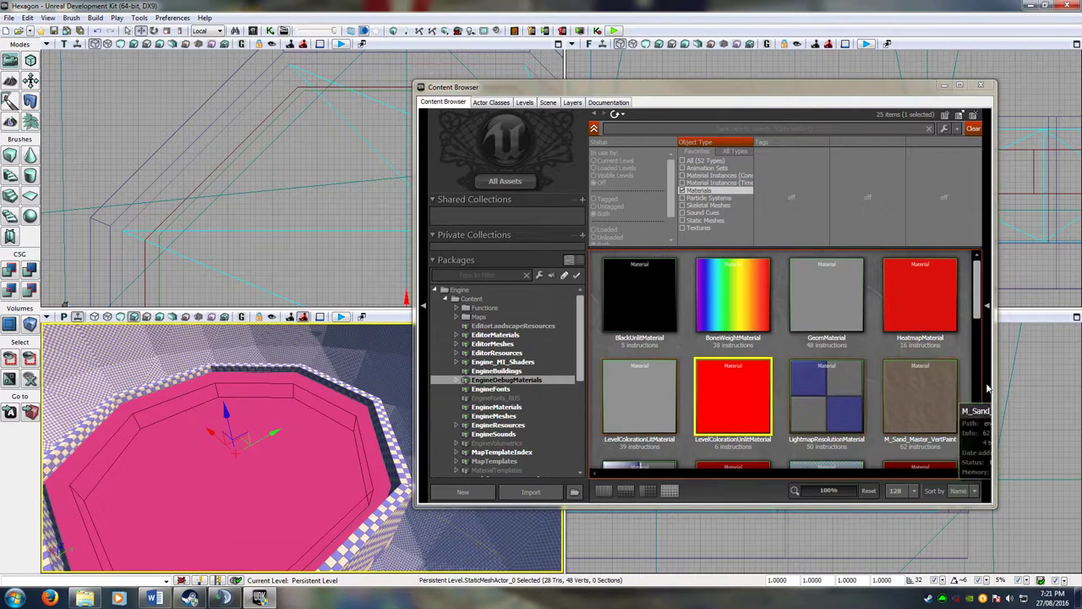
key("ctrl+z")
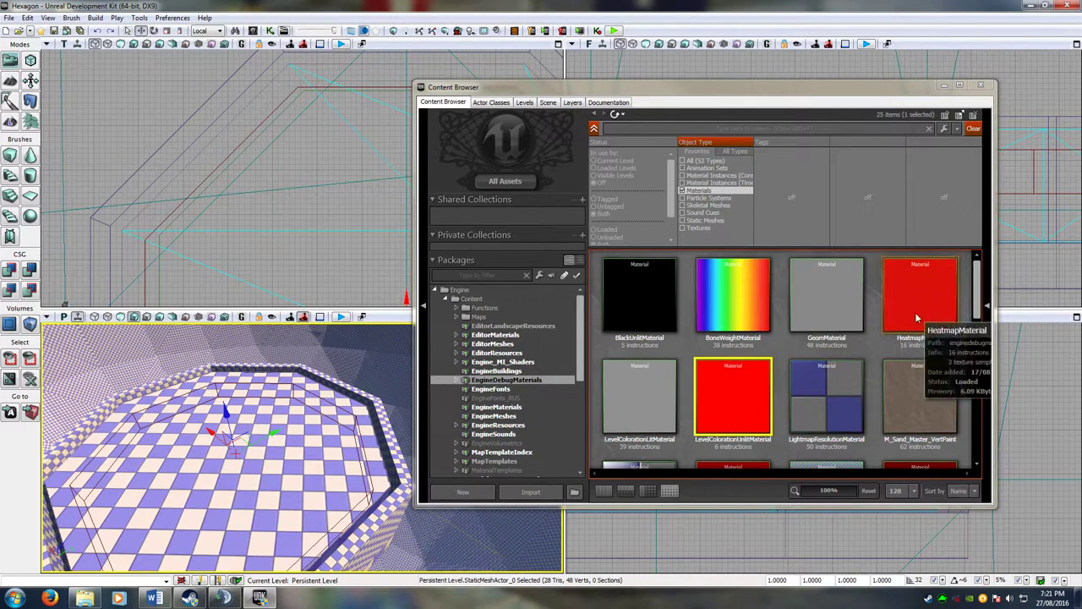
Try GeomMaterial, ShadedLevelColorationLitMaterial and MAT_LevelColorationLitLightmapUVs on the goal mesh, undoing each one.
left_click(826, 297)
left_click_drag(195, 466, 195, 432)
right_click_drag(195, 432, 182, 368)
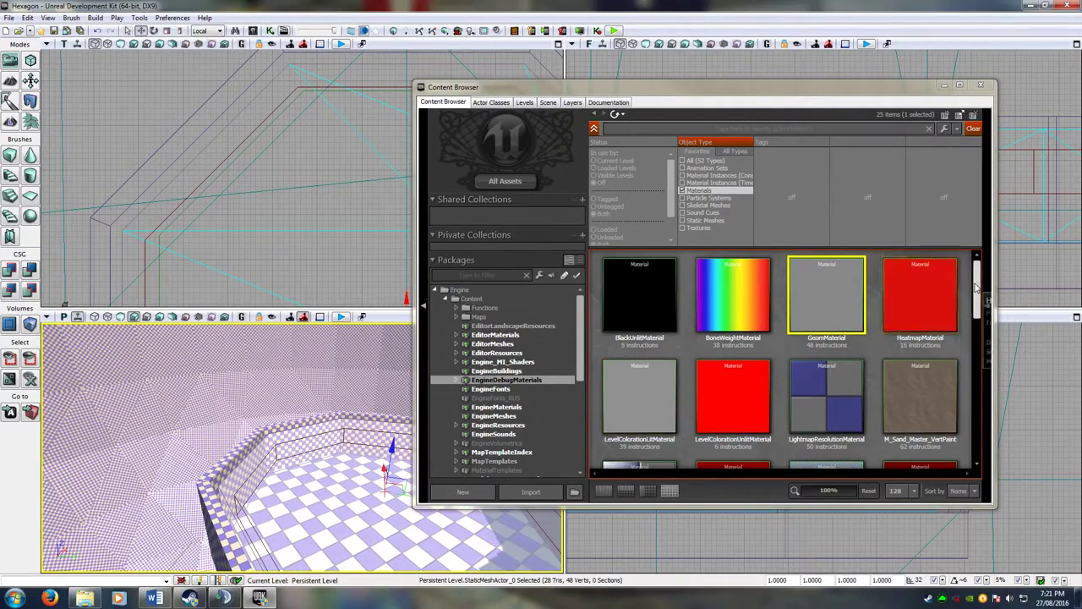
scroll(977, 287, "down", 2)
left_click(920, 360)
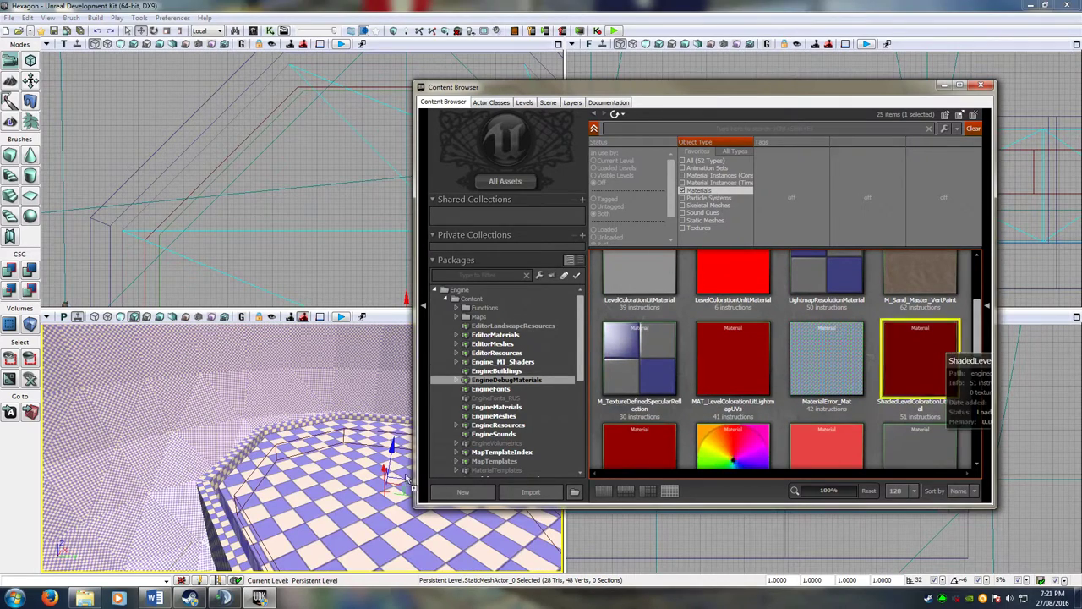
left_click_drag(406, 479, 304, 523)
right_click_drag(305, 524, 339, 550)
key("ctrl+z")
left_click_drag(740, 368, 324, 464)
key("ctrl+z")
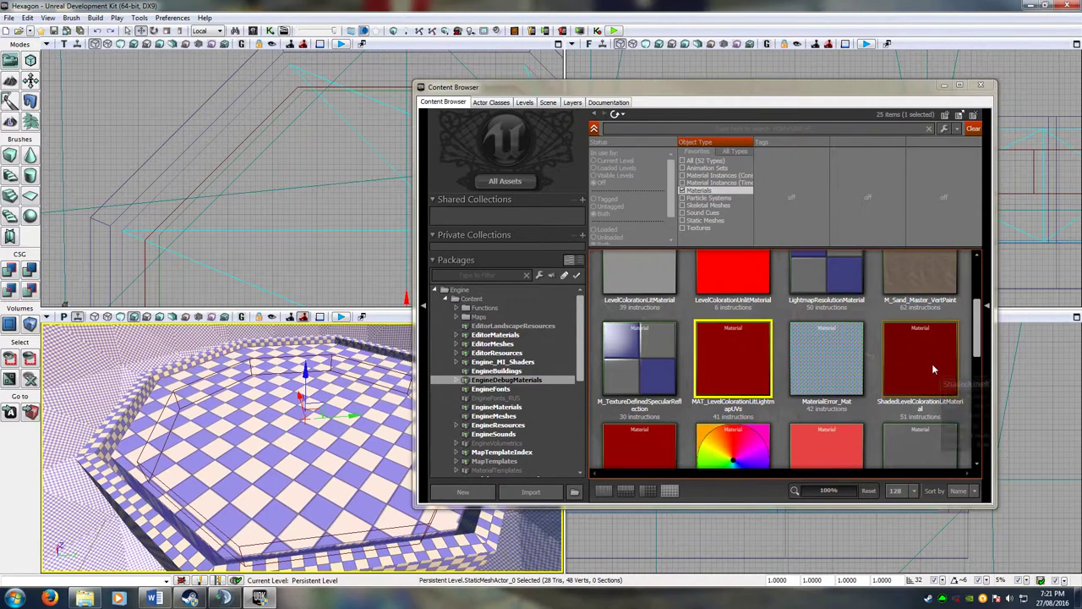
Apply TerrainCollisionMaterial to the central goal mesh and close the Content Browser.
scroll(879, 372, "down", 2)
scroll(818, 378, "up", 1)
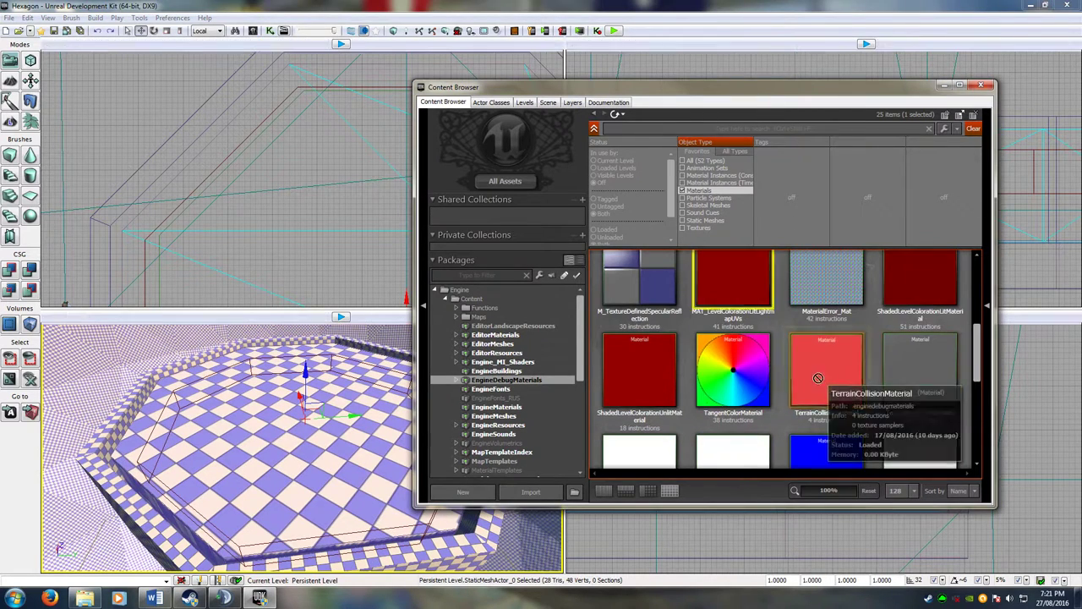
left_click_drag(817, 378, 240, 492)
right_click_drag(240, 492, 297, 503)
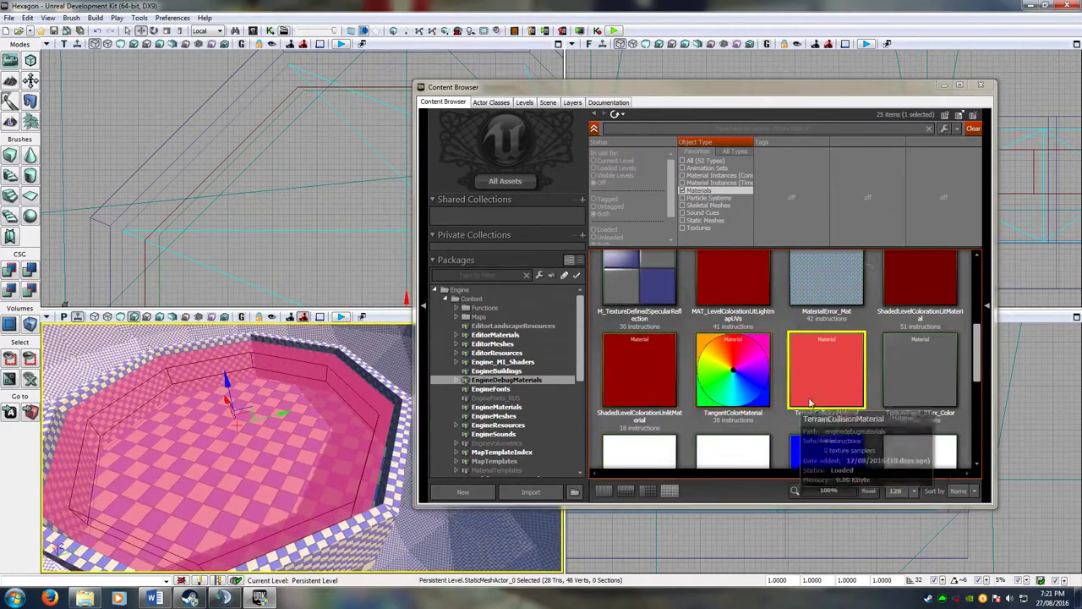
left_click_drag(978, 339, 981, 263)
right_click_drag(338, 456, 287, 456)
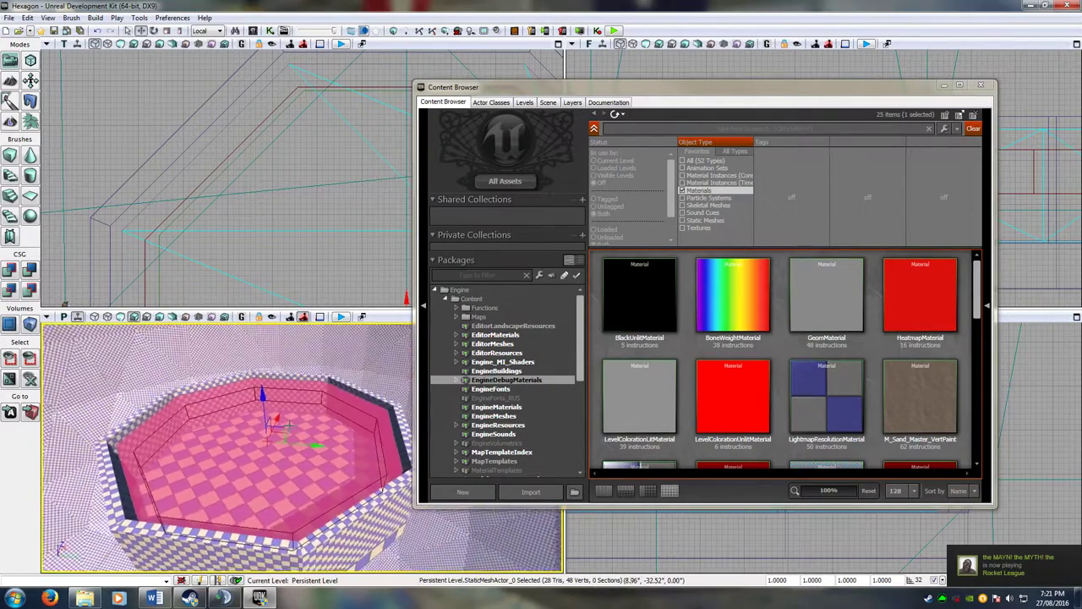
right_click_drag(288, 426, 292, 430)
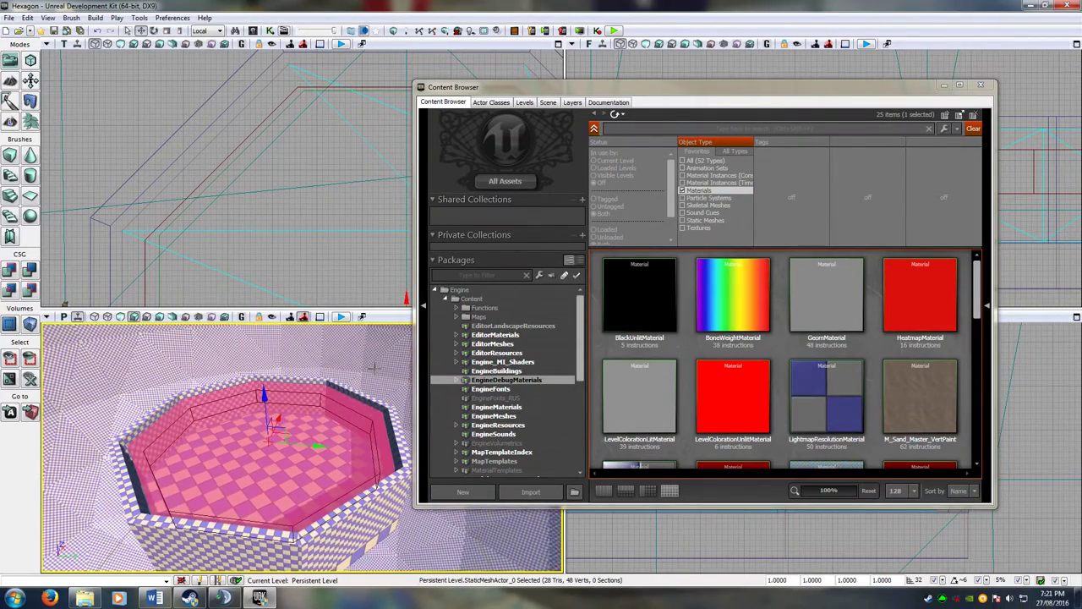
left_click(982, 87)
Add the goal volume to the mesh selection and move both up about 10176 units so they rest on the arena's upper edge.
left_click_drag(296, 448, 296, 448)
mouse_move(296, 448)
right_mouse_down()
mouse_move(283, 355)
mouse_move(309, 448)
right_mouse_up()
left_click_drag(295, 448, 296, 448)
left_click(913, 398)
left_click_drag(913, 398, 774, 411)
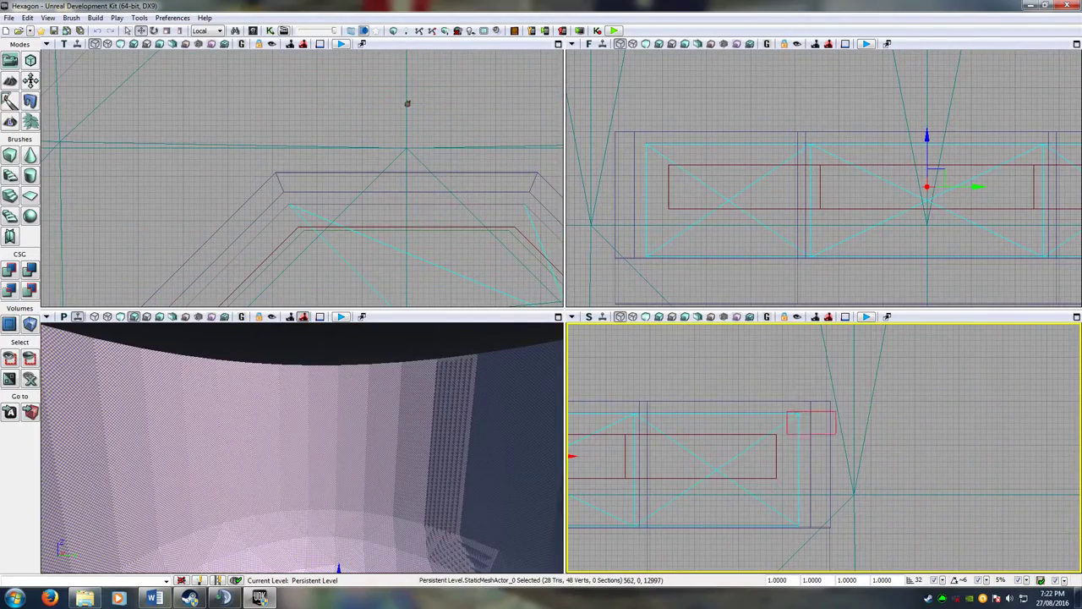
left_click(787, 411, "ctrl")
scroll(790, 412, "down", 10)
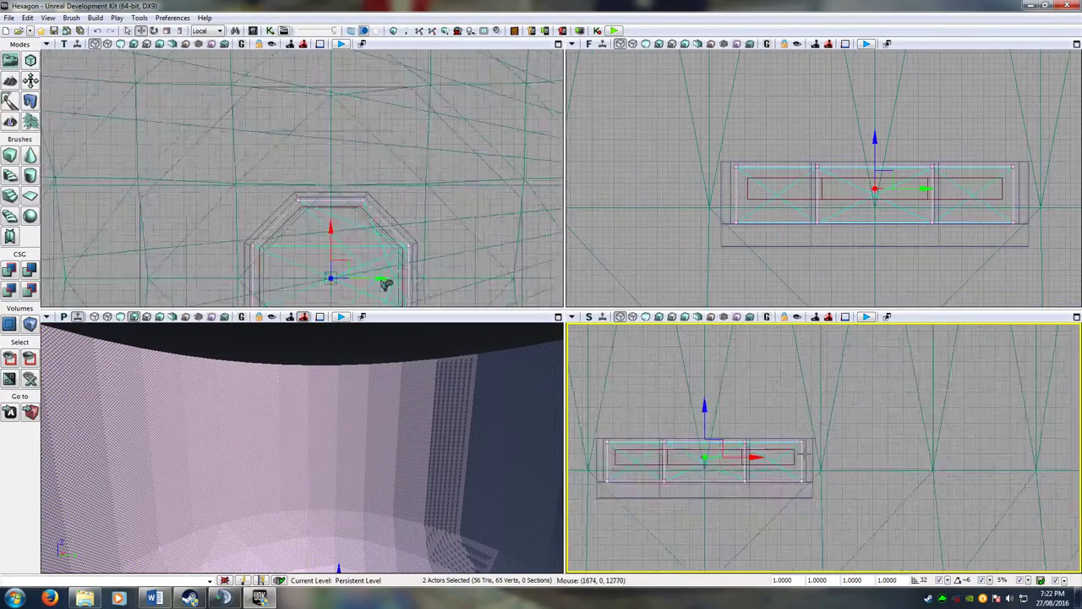
scroll(816, 482, "up", 4)
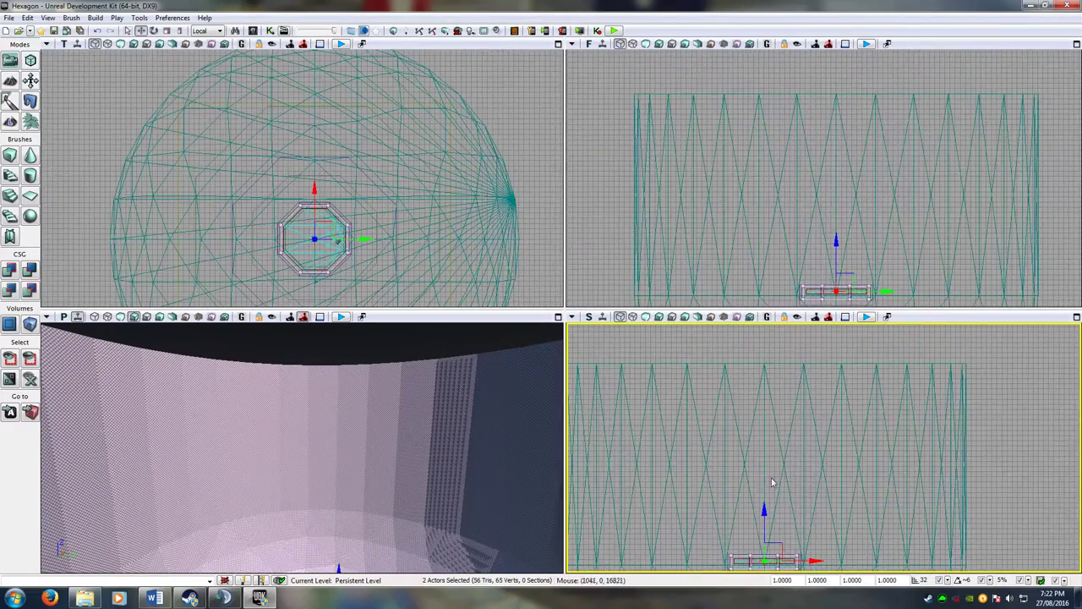
left_click_drag(763, 505, 763, 288)
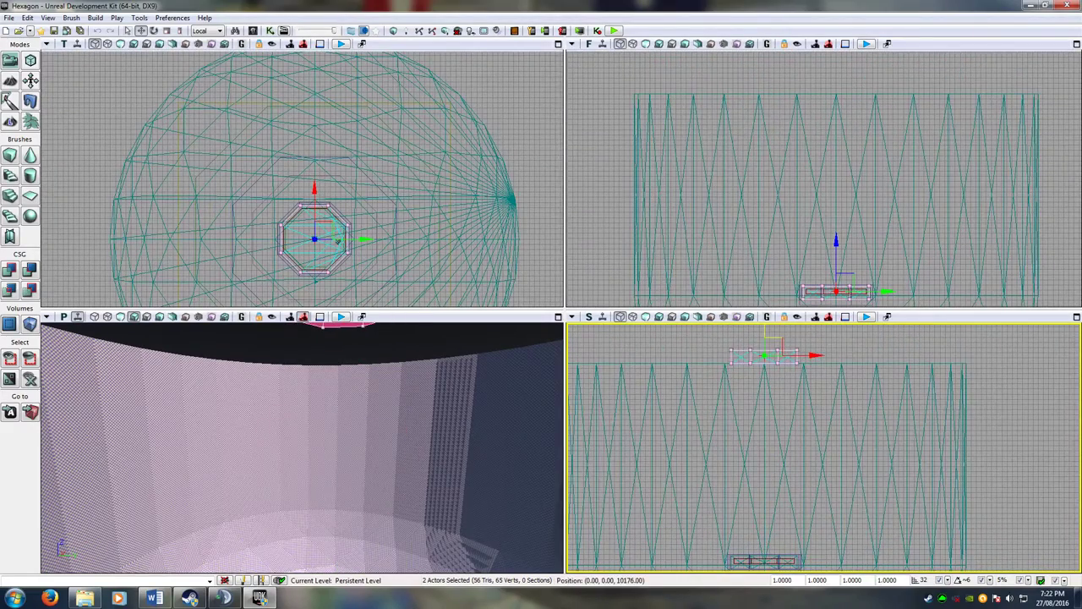
scroll(741, 454, "up", 8)
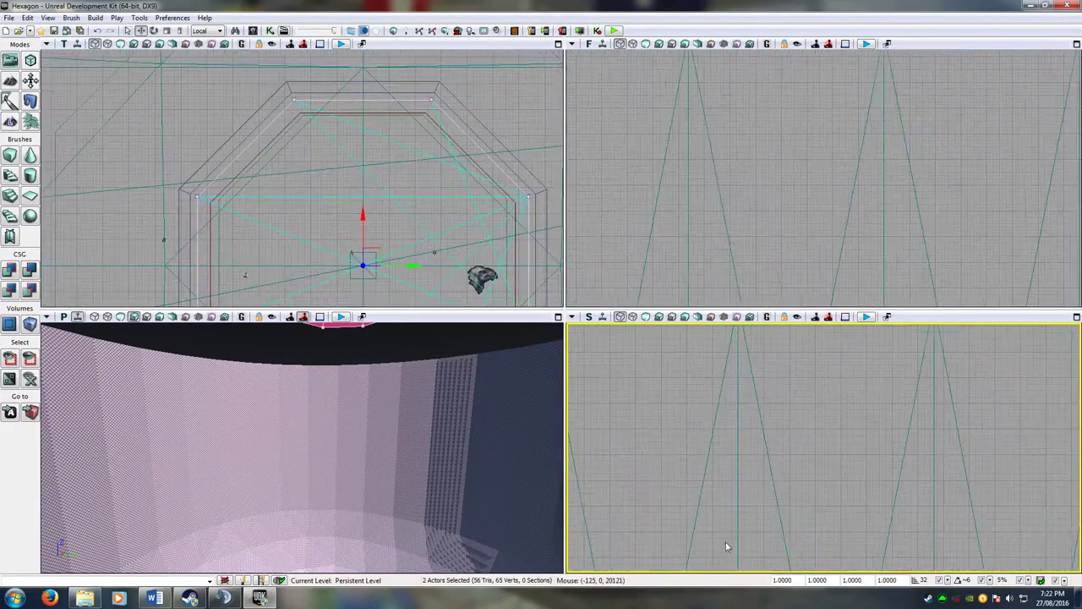
scroll(725, 547, "down", 5)
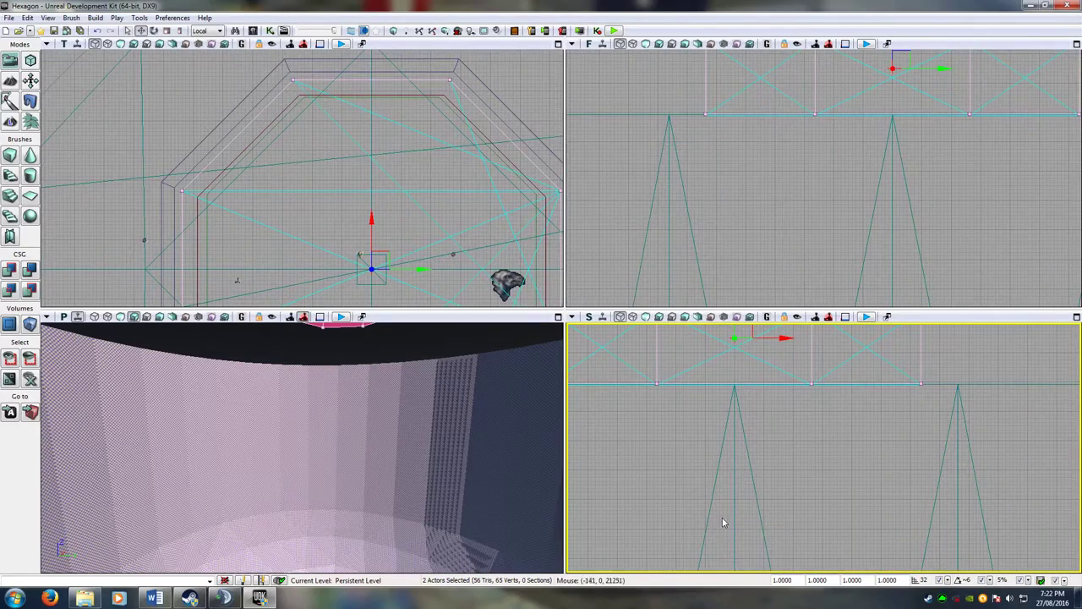
right_click_drag(721, 485, 732, 495)
Deselect the goal and examine how it sits against the arena's ceiling from below and the side.
right_click_drag(414, 415, 363, 380)
left_click(414, 415)
right_click_drag(398, 465, 461, 505)
left_click_drag(398, 465, 398, 465)
left_click(609, 452)
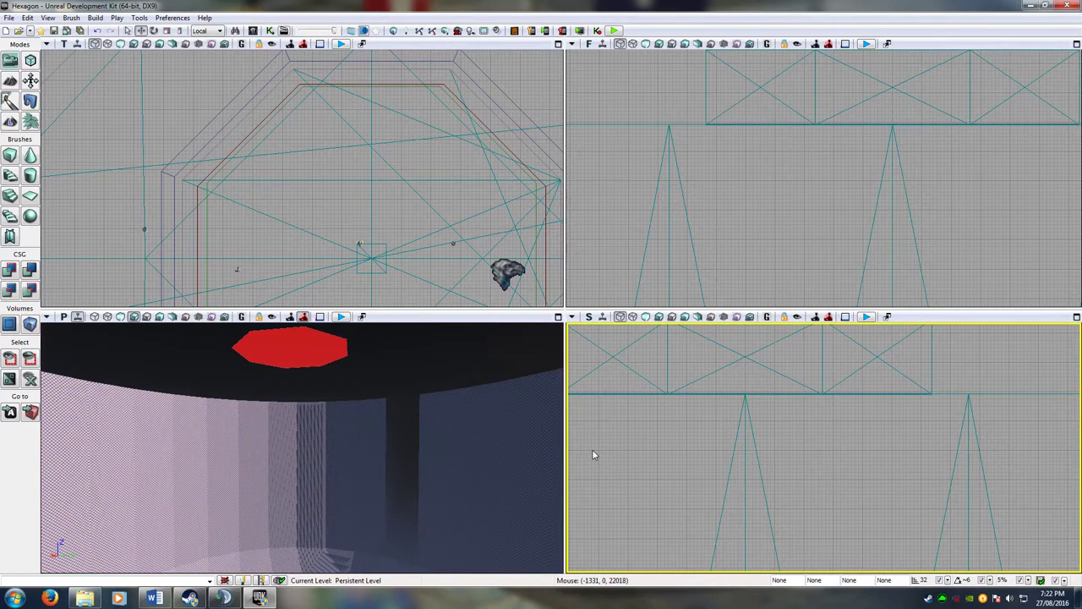
left_click_drag(485, 412, 486, 411)
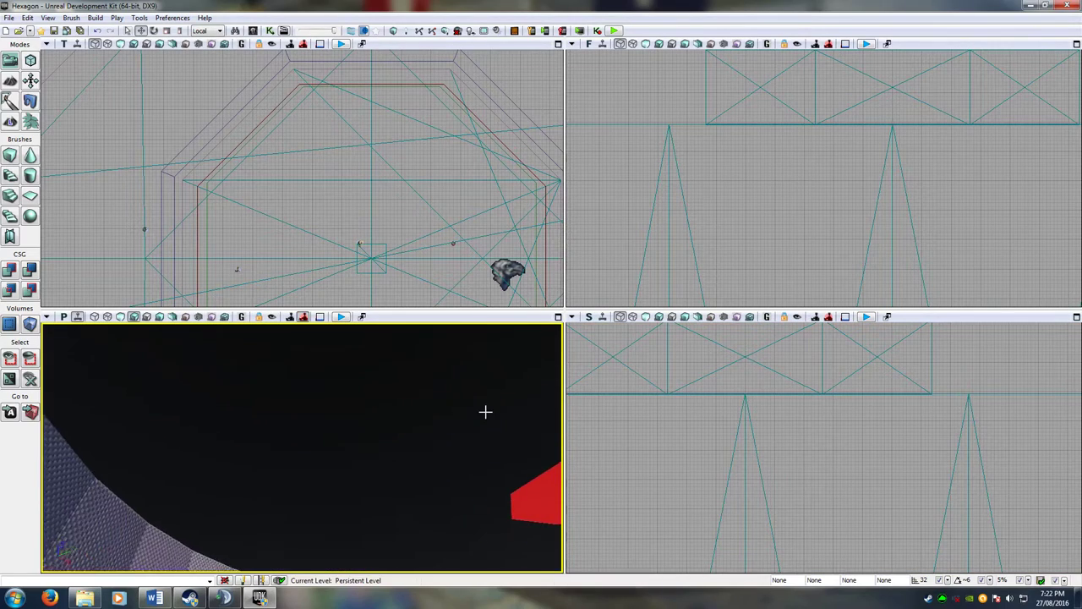
right_click_drag(485, 412, 444, 423)
left_click(485, 411)
left_click(685, 414)
left_click_drag(486, 411, 485, 411)
Assign a Goal_TA object to the ceiling goal volume, edit its Points To Award setting and close the properties.
left_click(409, 444)
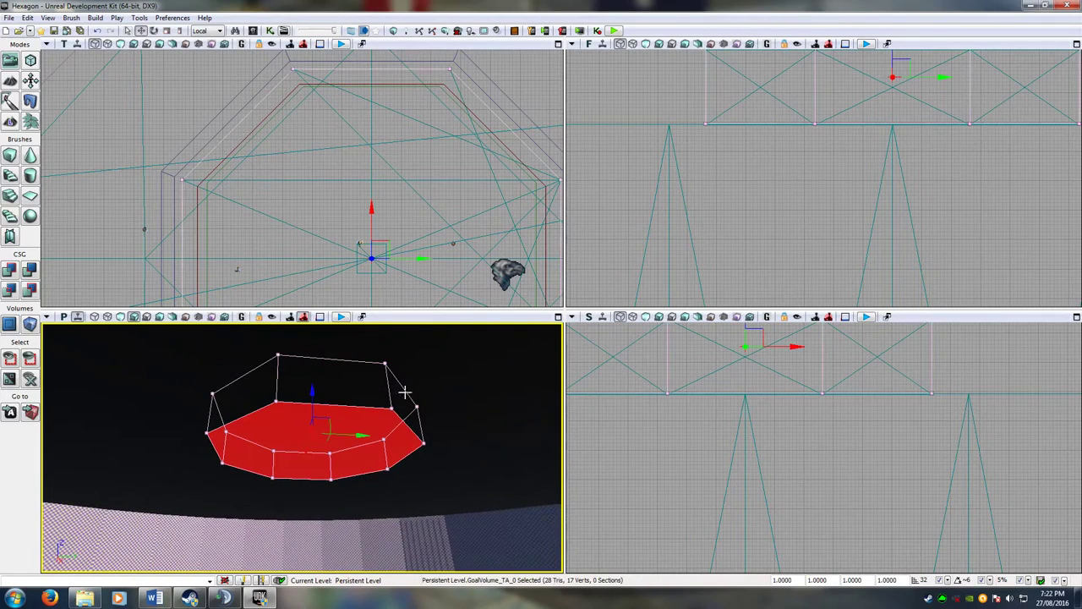
double_click(402, 417)
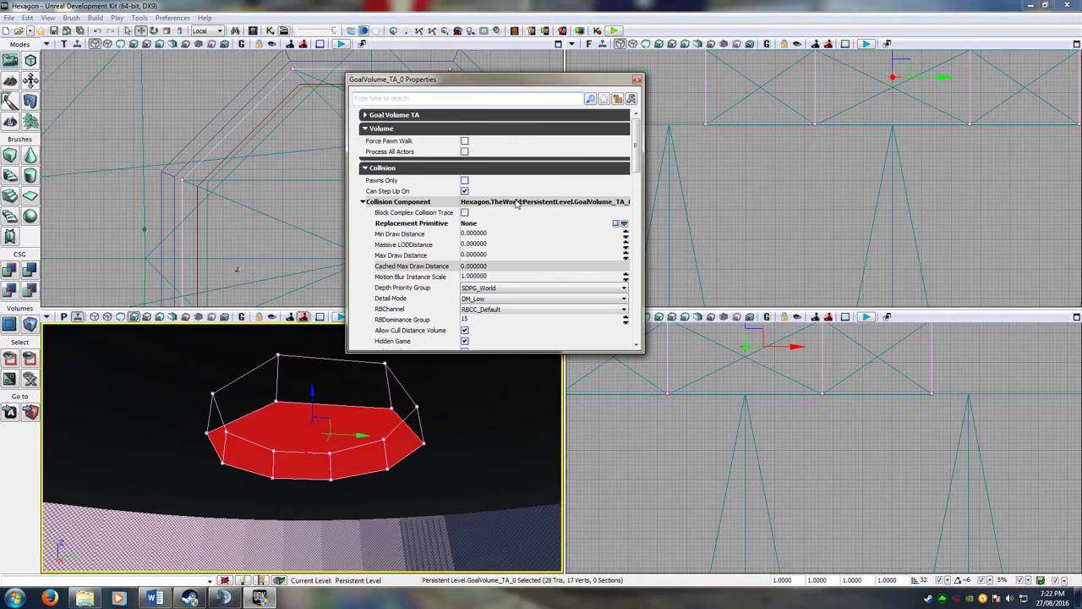
left_click(457, 116)
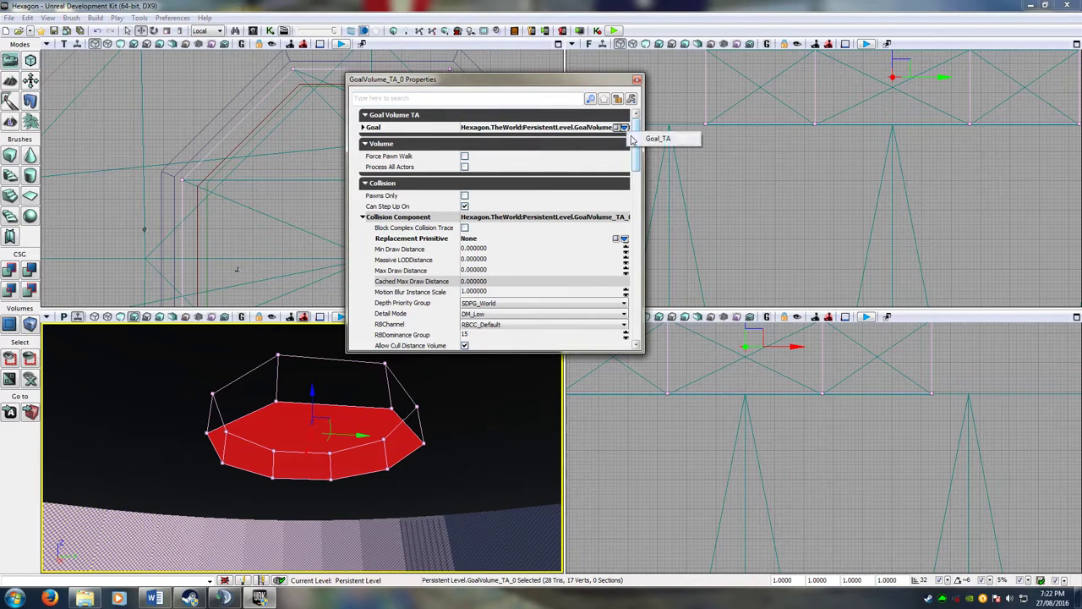
left_click(653, 139)
left_click(579, 313)
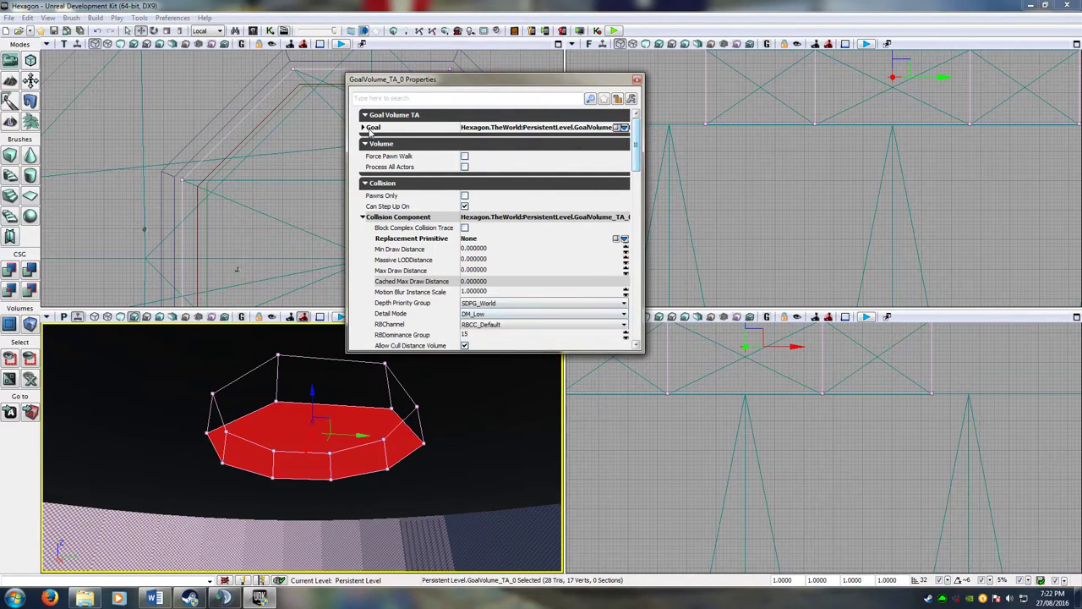
left_click(364, 128)
left_click(383, 139)
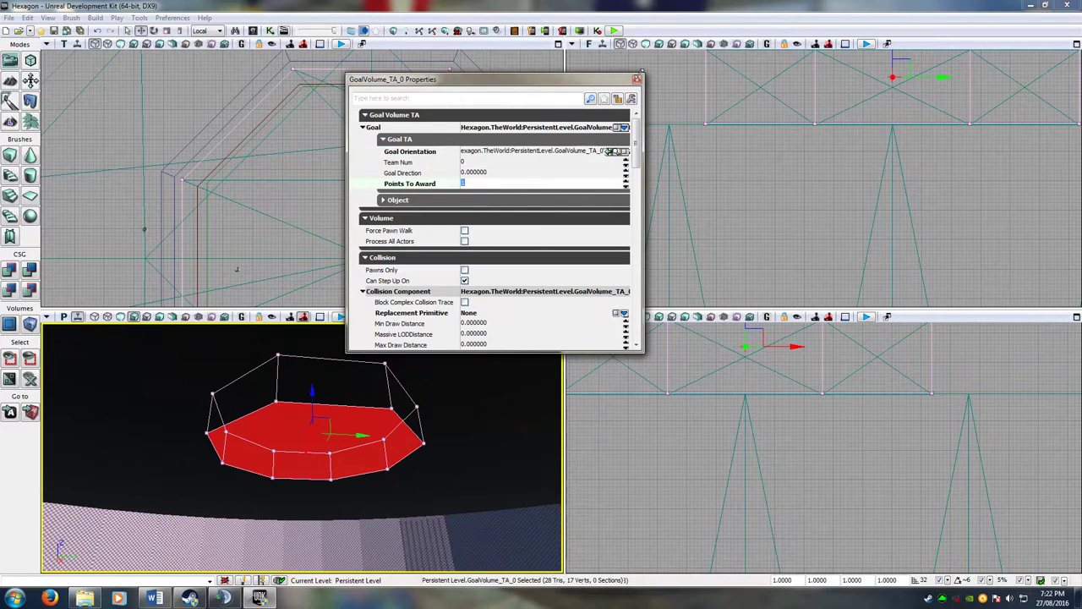
left_click(637, 80)
Check the Goal TA settings of the goal volume inside the octagonal basin, including its Points To Award.
right_click_drag(366, 462, 316, 420)
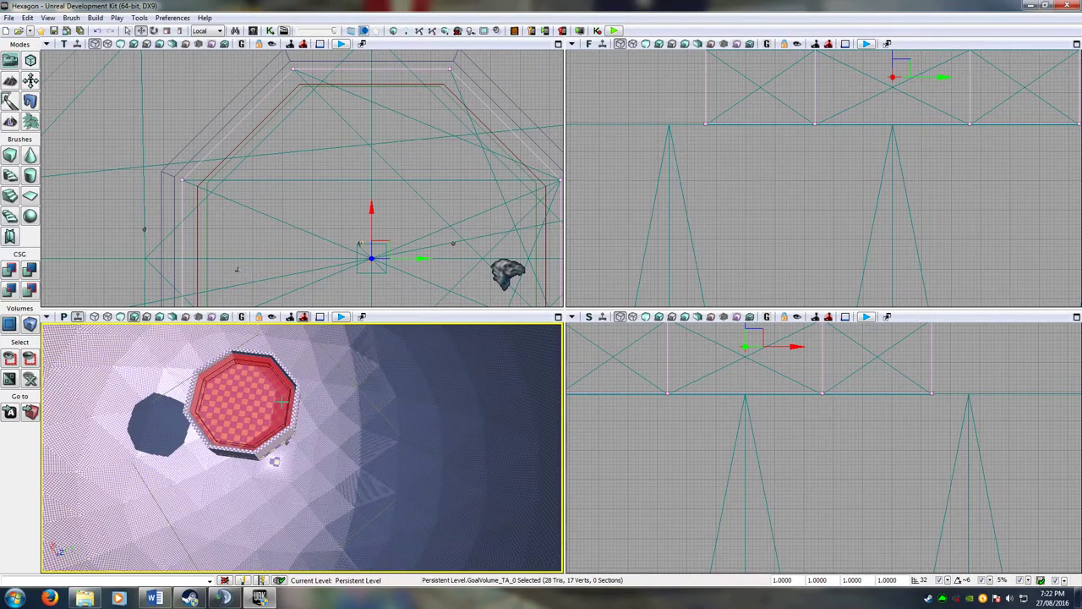
left_click(281, 399)
left_click(290, 397)
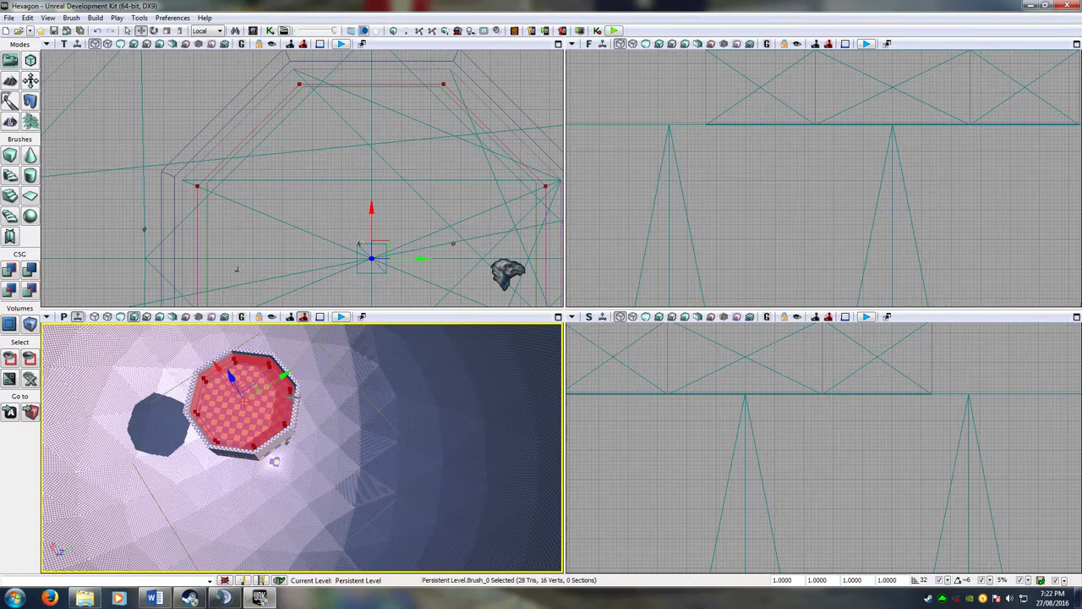
left_click(296, 399)
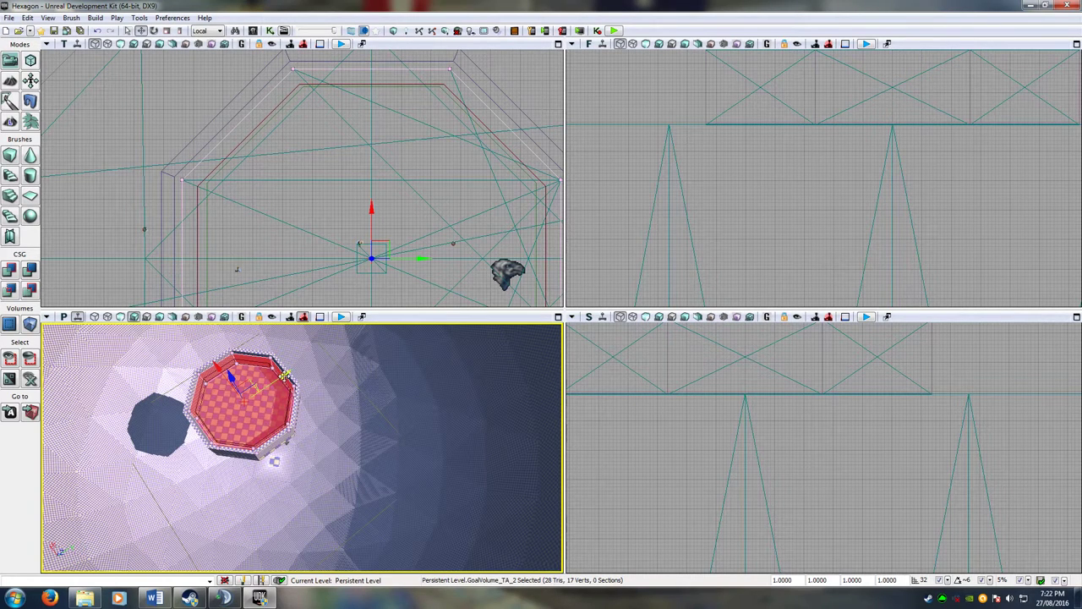
key("F4")
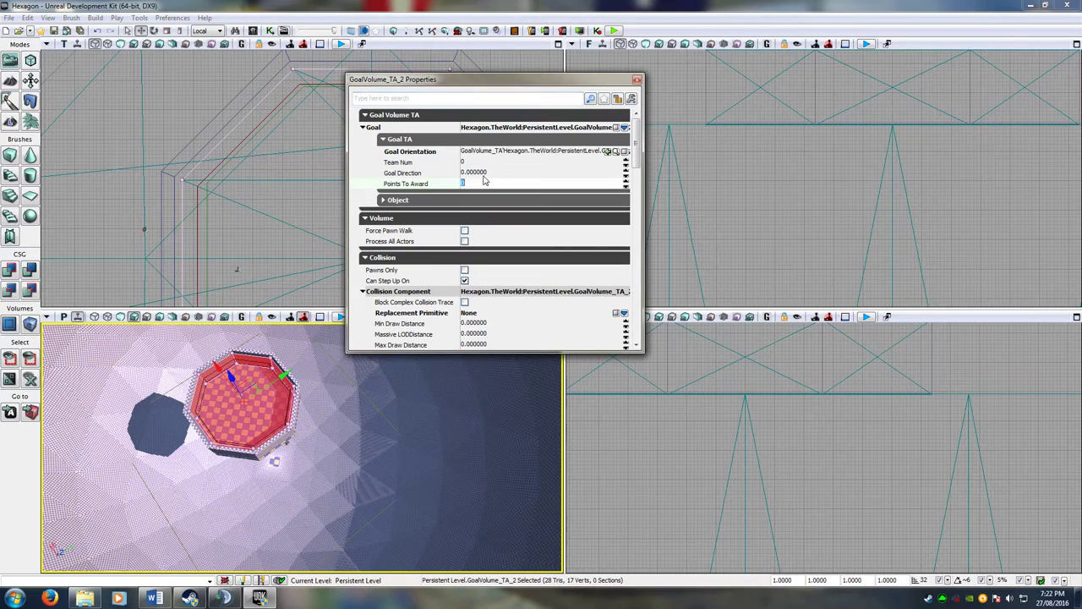
left_click(638, 80)
Try LevelColorationLitMaterial and GeomMaterial from EngineDebugMaterials on the octagonal basin's outer wall.
right_click_drag(302, 448, 291, 368)
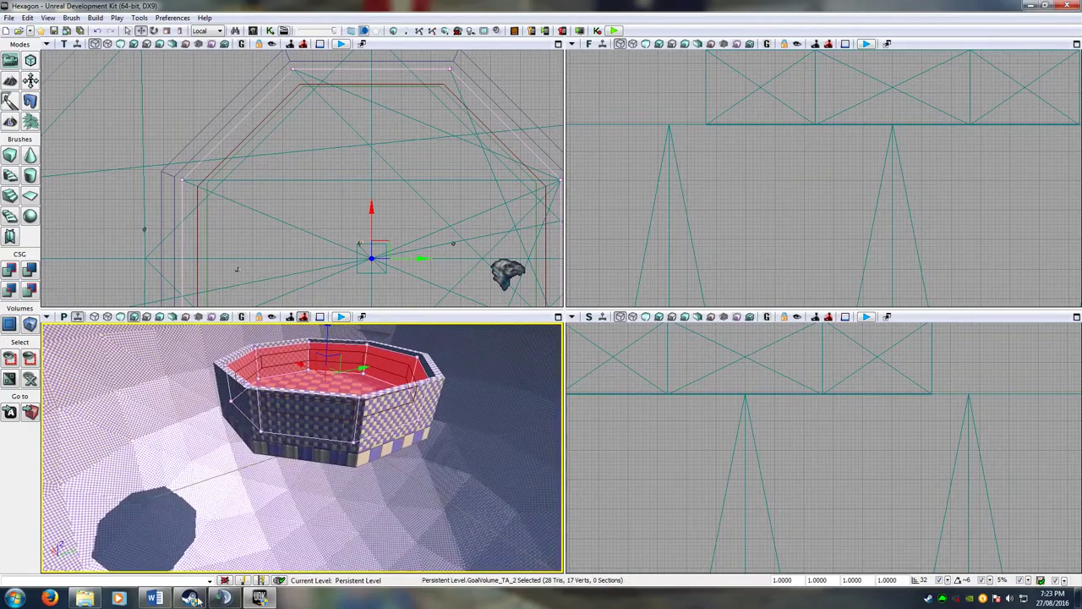
key("alt+Tab")
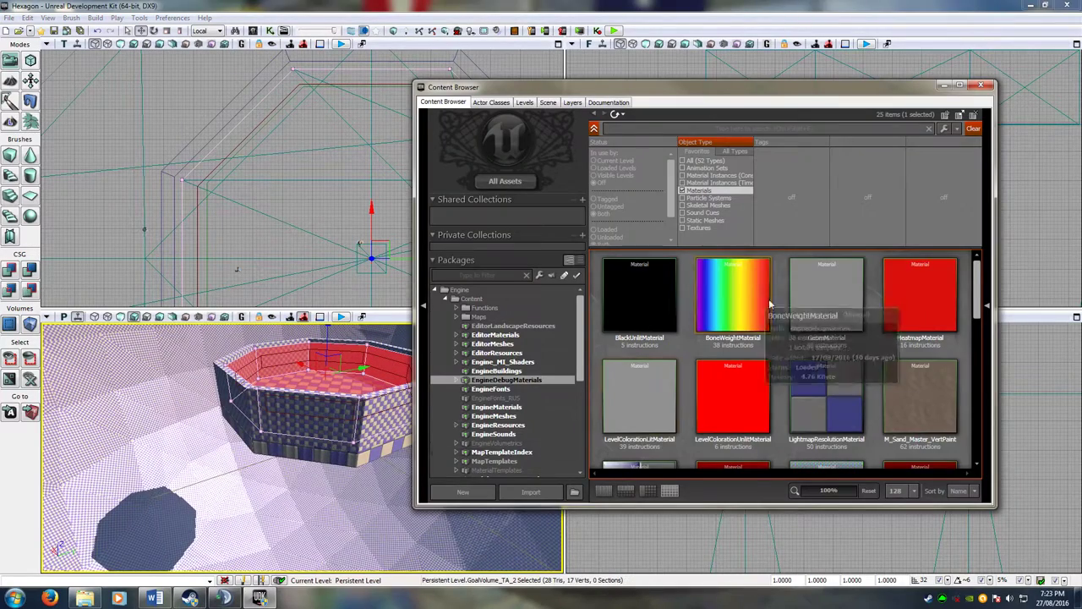
scroll(828, 325, "down", 1)
scroll(829, 327, "up", 1)
left_click(649, 417)
left_click(341, 427)
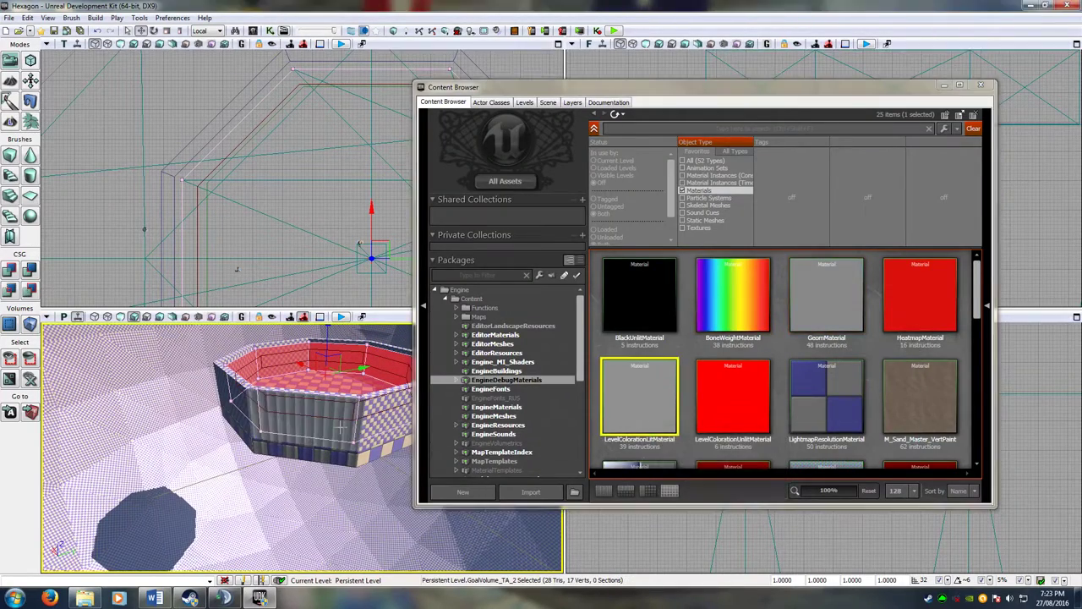
right_click_drag(341, 427, 342, 393)
right_click_drag(304, 492, 308, 473)
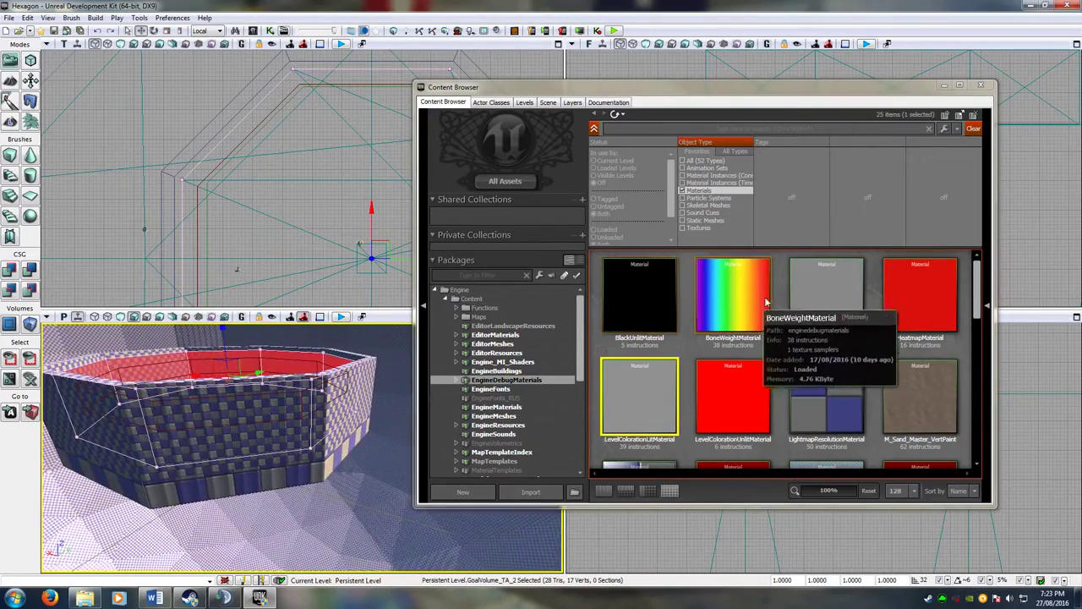
left_click(832, 291)
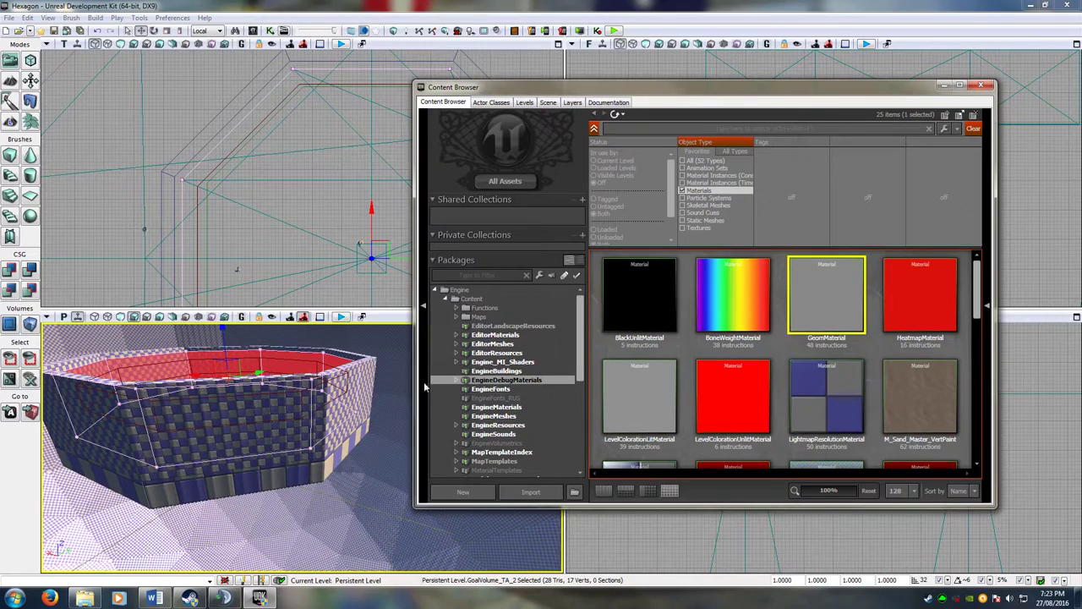
left_click(356, 409)
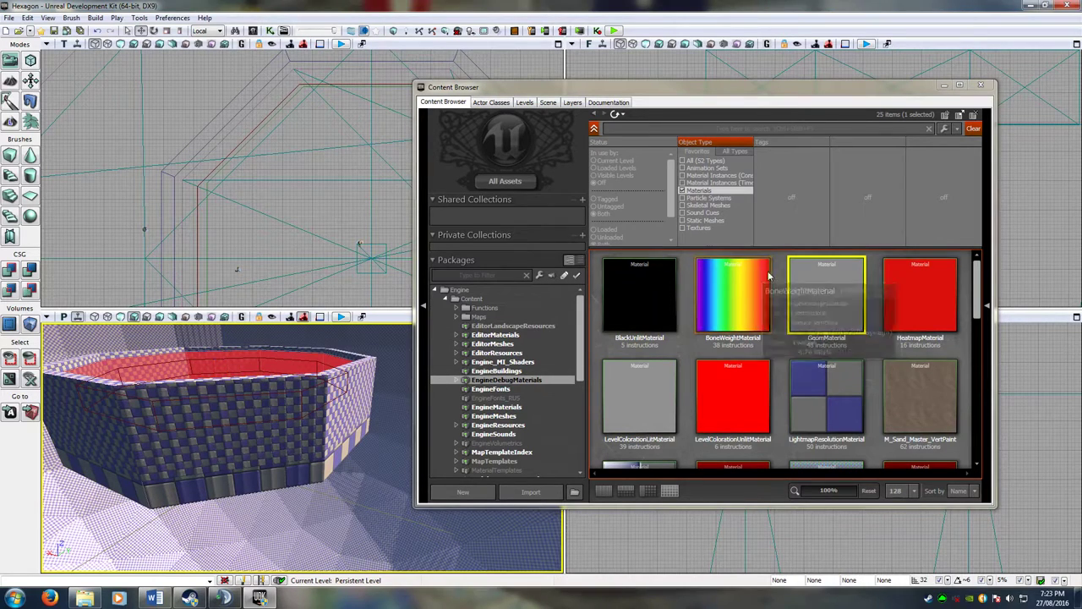
Save the Hexagon level.
key("w")
right_click_drag(305, 439, 270, 444)
key("w")
key("s")
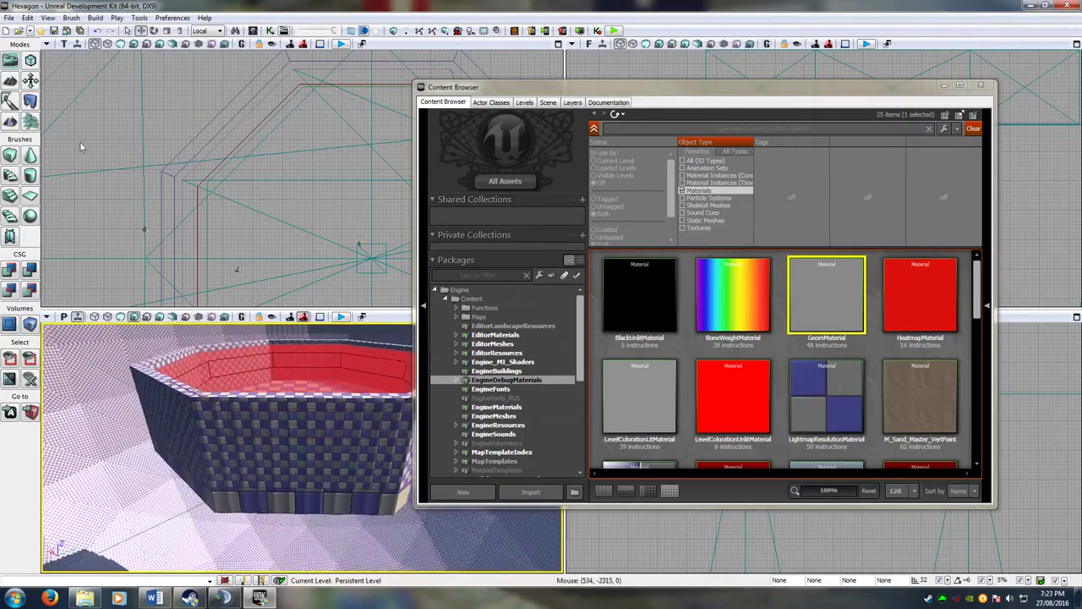
left_click(9, 18)
left_click(32, 98)
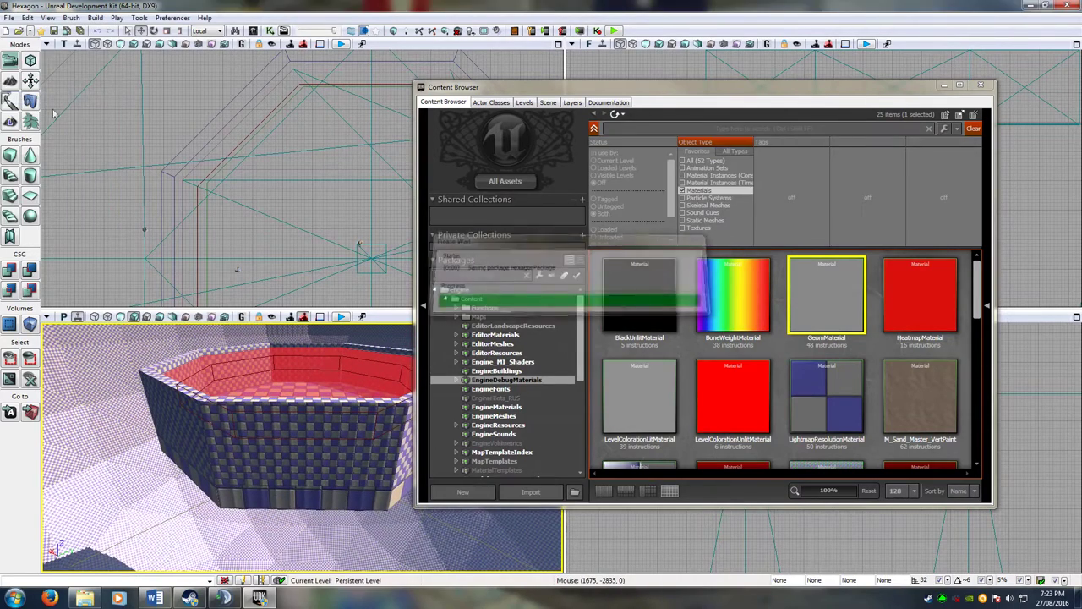
Apply TexturePaint_2Tex_Color from EngineDebugMaterials to one outer wall face of the octagonal basin.
left_click_drag(459, 459, 797, 300)
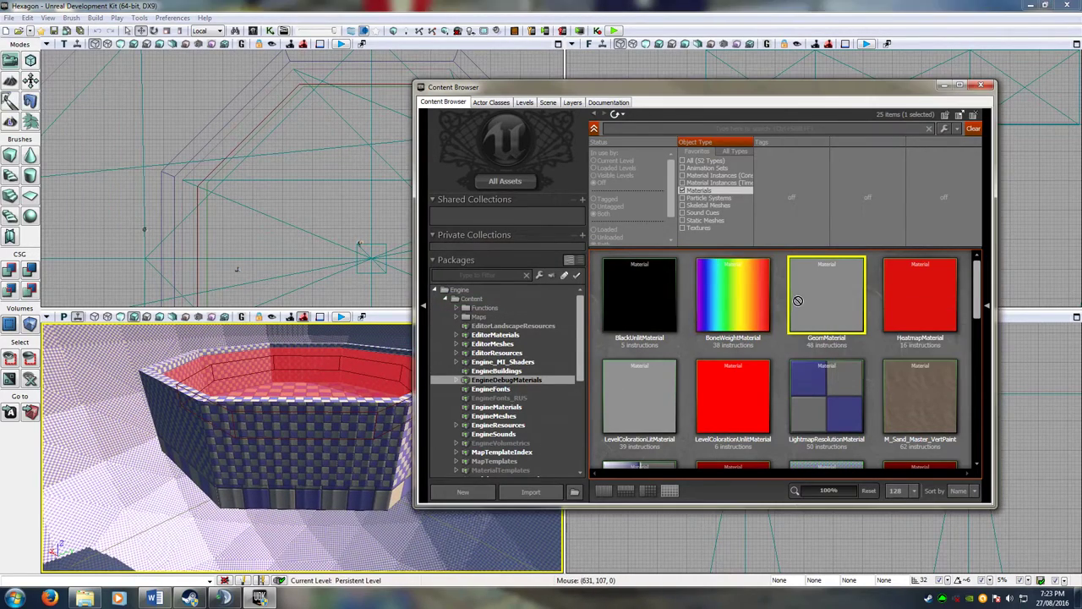
scroll(865, 376, "down", 5)
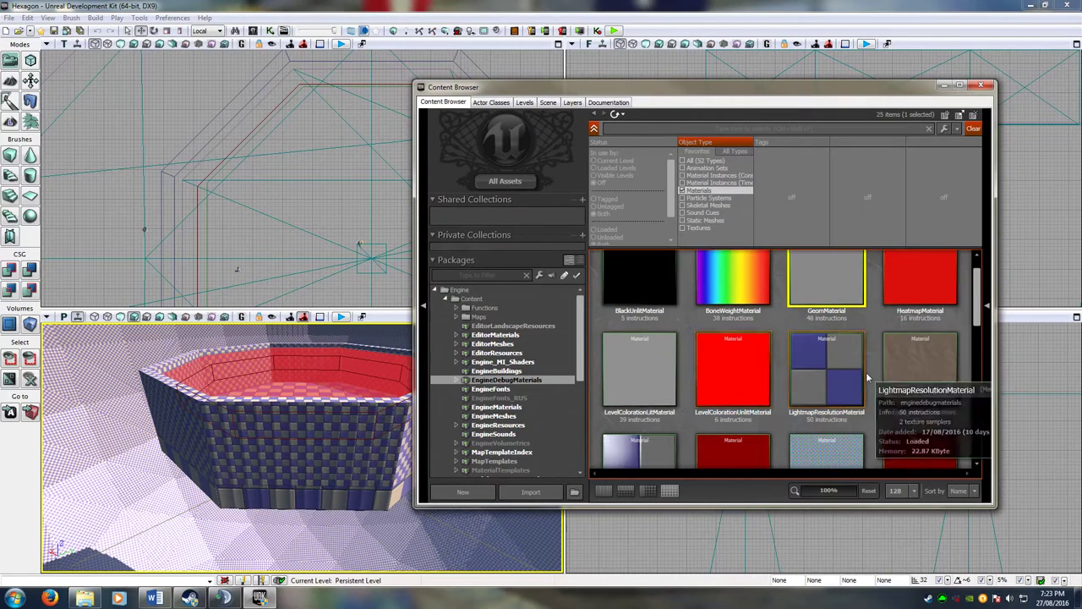
scroll(889, 378, "down", 1)
left_click(917, 355)
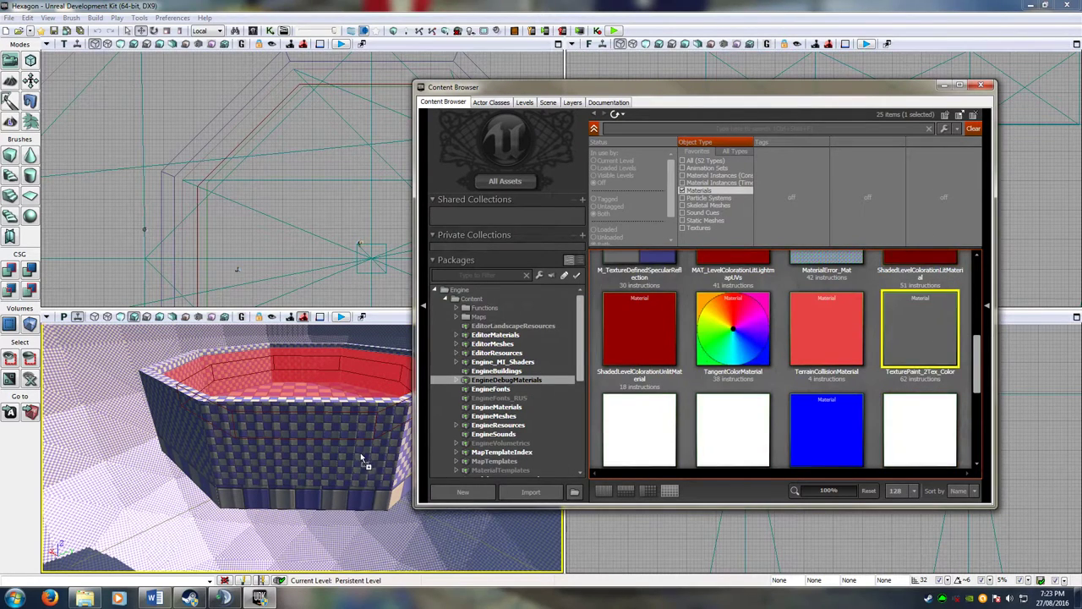
left_click_drag(917, 355, 358, 456)
Rebuild the level's geometry and close the Map Check results.
right_click_drag(359, 455, 360, 454)
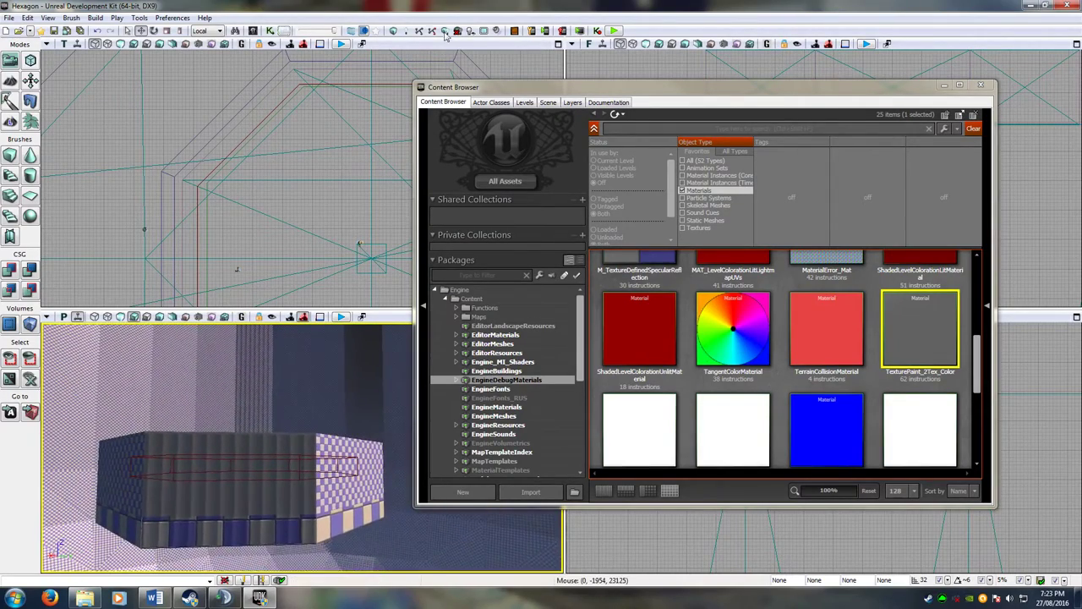
left_click(394, 34)
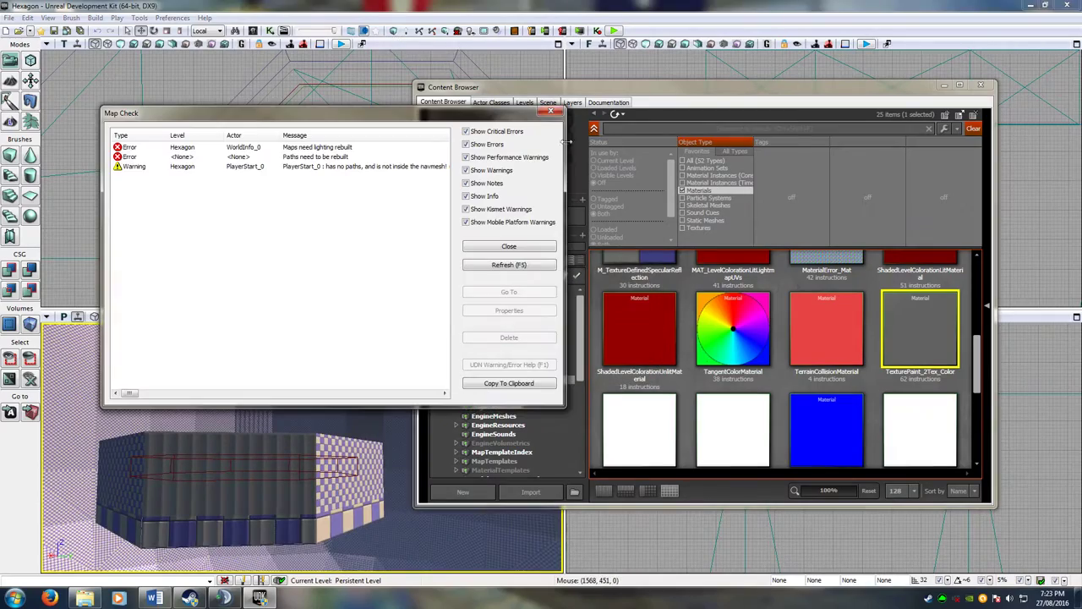
left_click(553, 112)
Apply TexturePaint_2Tex_Color to the neighbouring outer wall faces around the octagonal basin.
right_click_drag(364, 439, 356, 474)
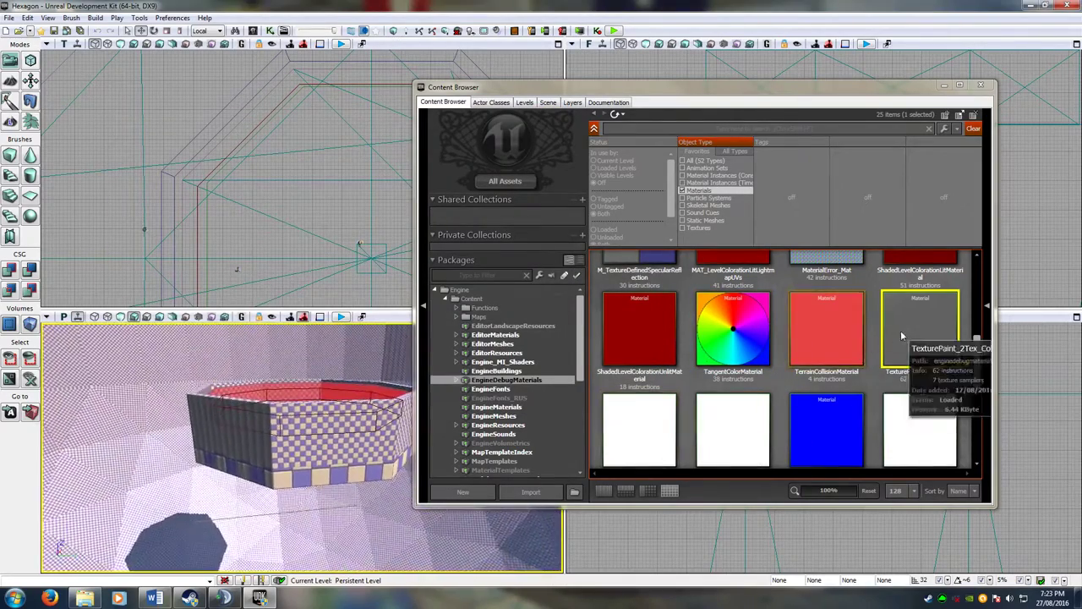
left_click_drag(901, 331, 350, 482)
mouse_move(351, 486)
right_mouse_down()
mouse_move(325, 470)
mouse_move(314, 476)
mouse_move(330, 477)
right_mouse_up()
left_click_drag(923, 320, 543, 464)
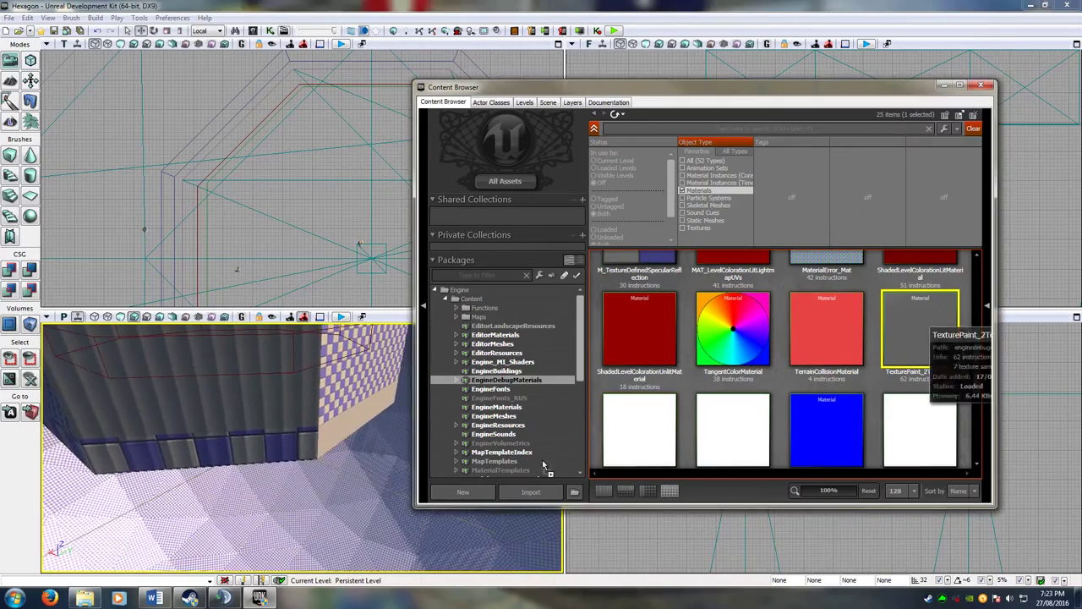
left_click_drag(279, 450, 279, 449)
right_click_drag(296, 458, 324, 460)
left_click_drag(896, 325, 444, 448)
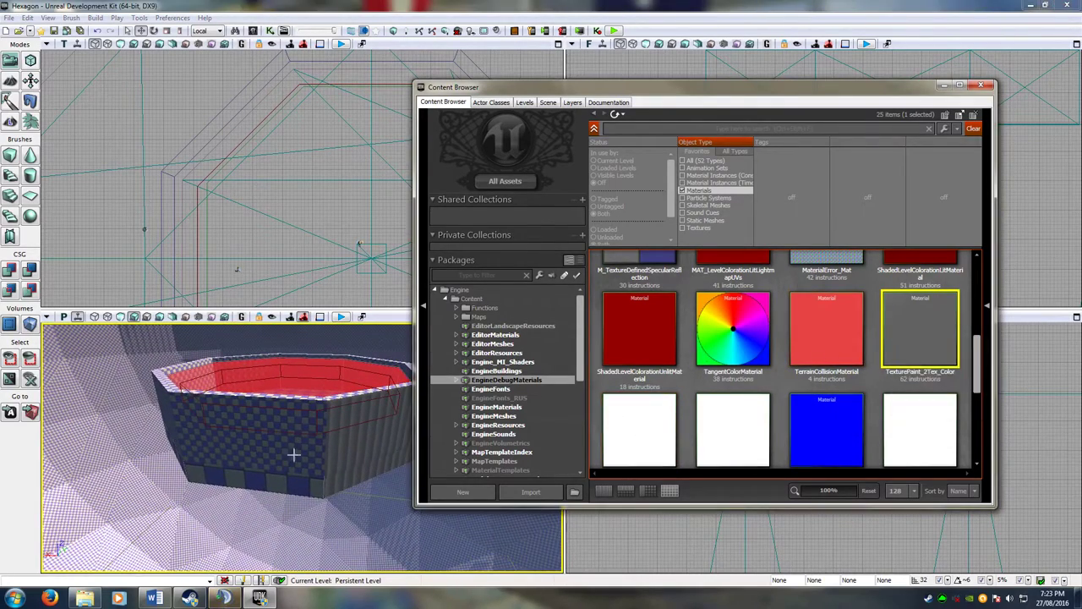
left_click_drag(923, 321, 297, 460)
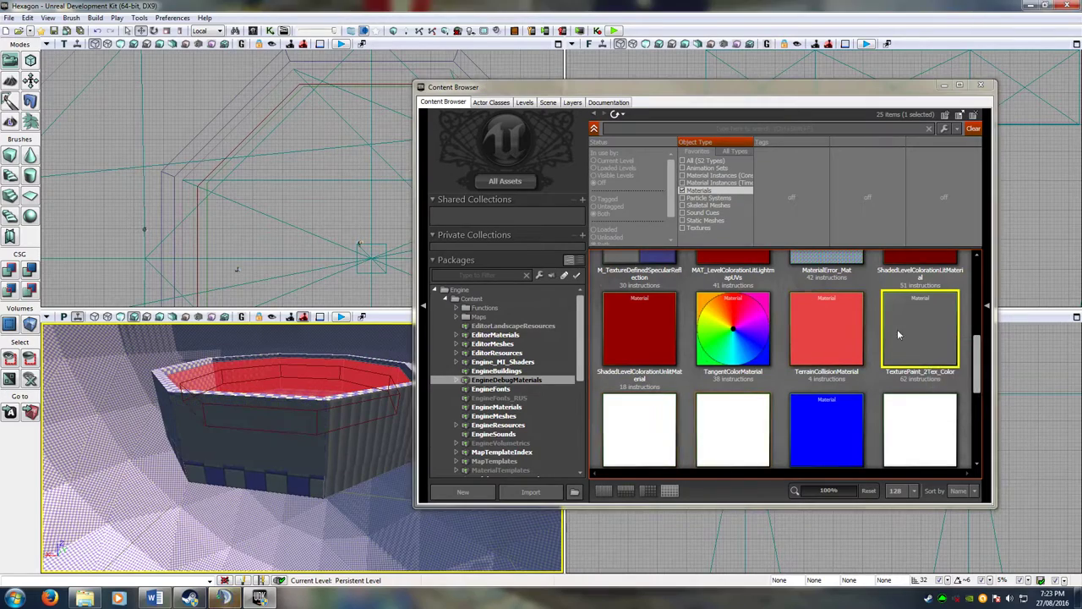
Continue around the octagonal basin, applying TexturePaint_2Tex_Color to the next checkered wall faces.
right_click_drag(278, 476, 296, 485)
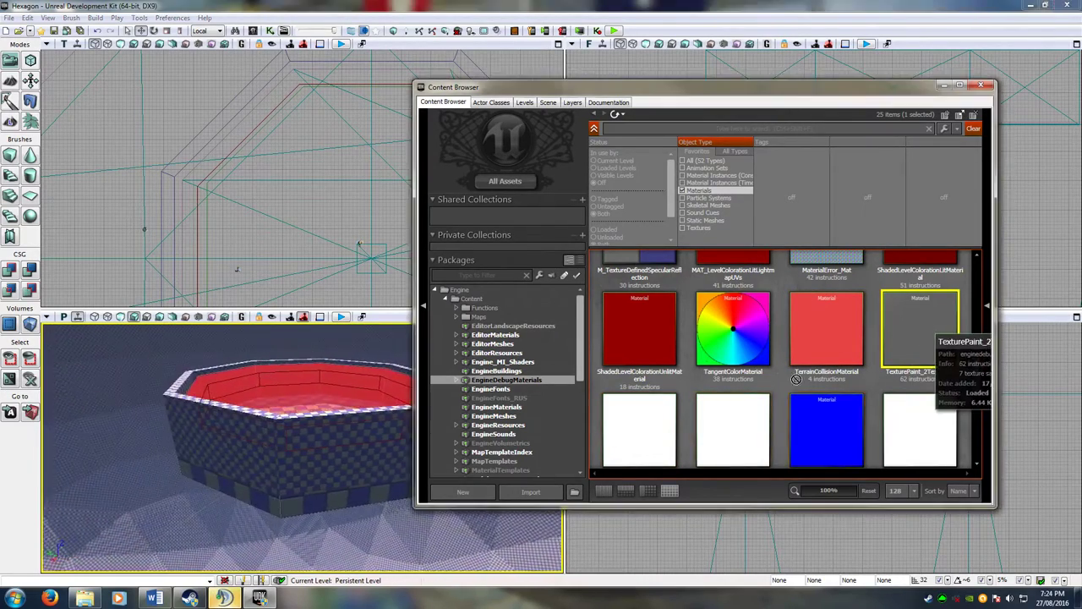
left_click_drag(796, 380, 398, 452)
left_click_drag(907, 323, 811, 351)
left_click_drag(259, 448, 260, 448)
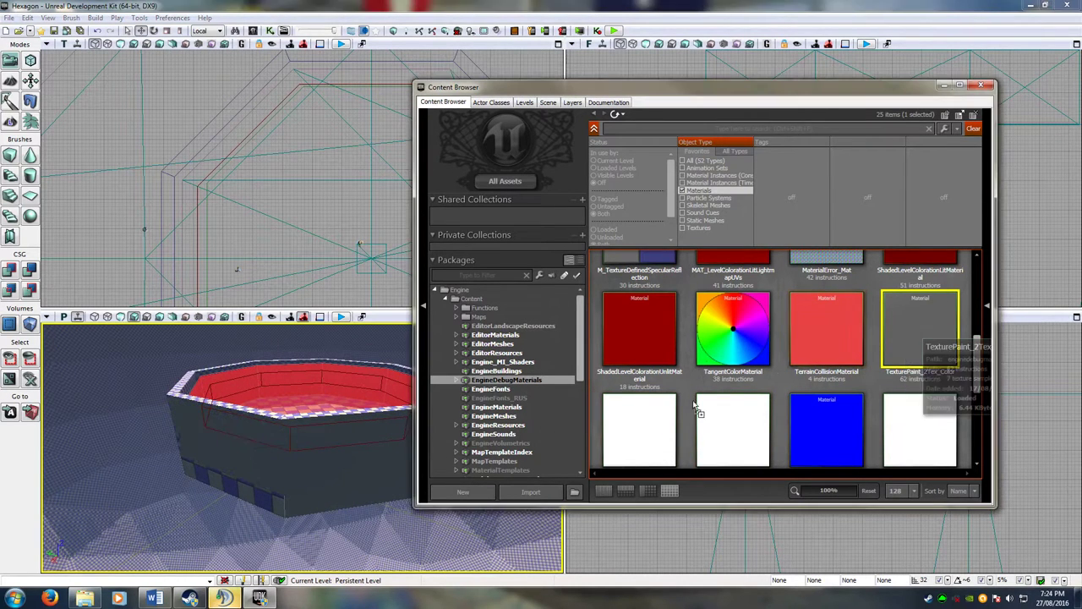
left_click_drag(280, 505, 280, 504)
right_click_drag(281, 504, 380, 512)
right_click_drag(338, 482, 331, 505)
left_click_drag(916, 340, 551, 440)
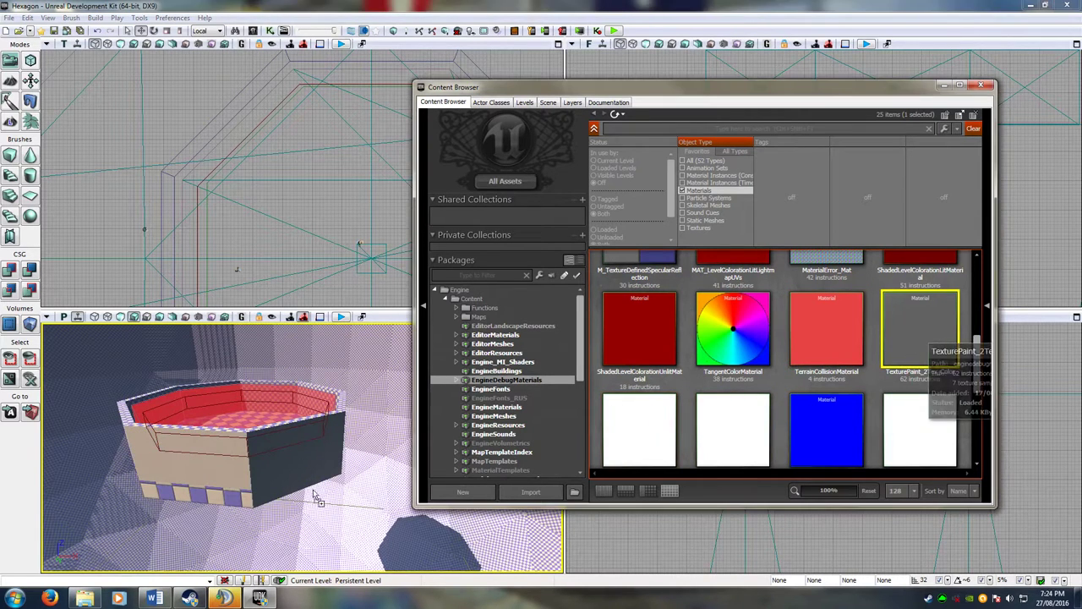
Apply TexturePaint_2Tex_Color to the checkered wall face beside the already textured side of the basin.
mouse_move(211, 488)
right_mouse_down()
mouse_move(254, 488)
mouse_move(224, 499)
mouse_move(212, 497)
mouse_move(246, 491)
mouse_move(214, 486)
right_mouse_up()
right_click(214, 422)
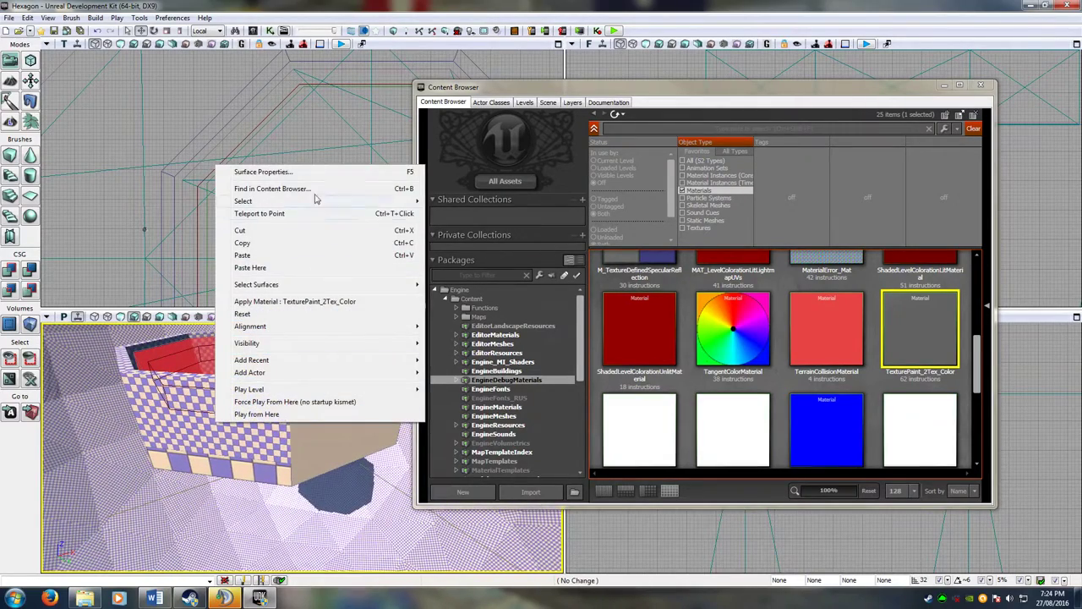
mouse_move(332, 201)
left_click(401, 304)
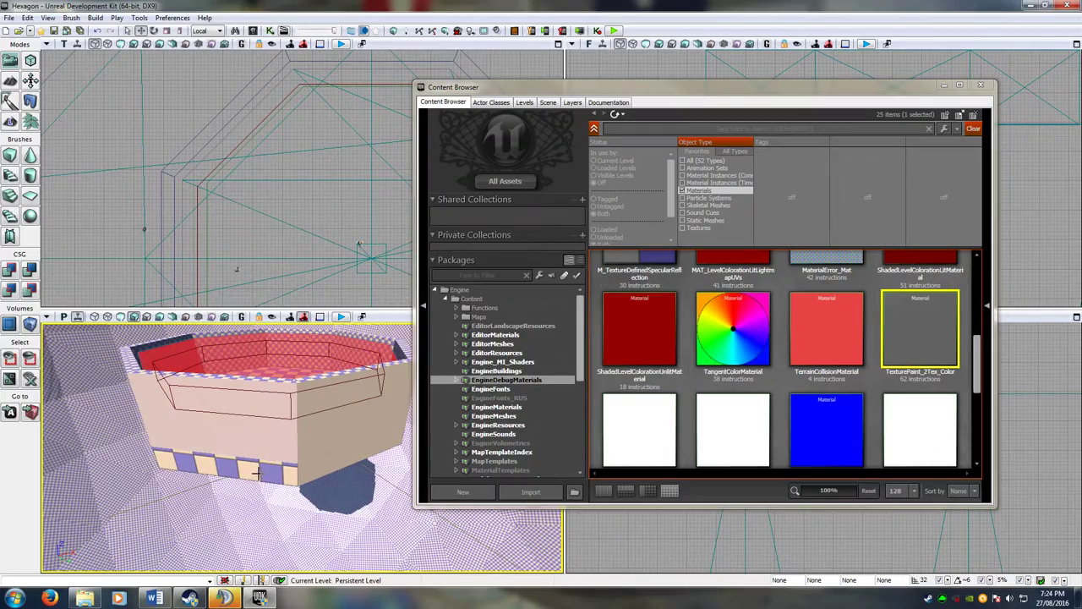
Select five more checkered surfaces of the octagonal basin together and apply TexturePaint_2Tex_Color to them.
right_click_drag(252, 443, 230, 444)
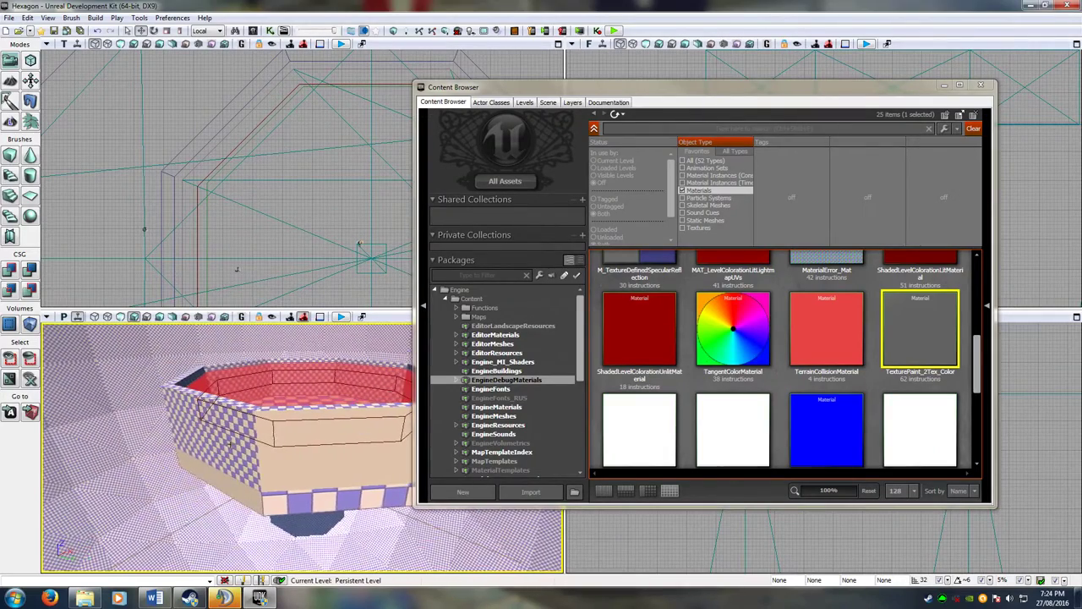
left_click_drag(230, 444, 211, 443)
right_click_drag(211, 443, 247, 446)
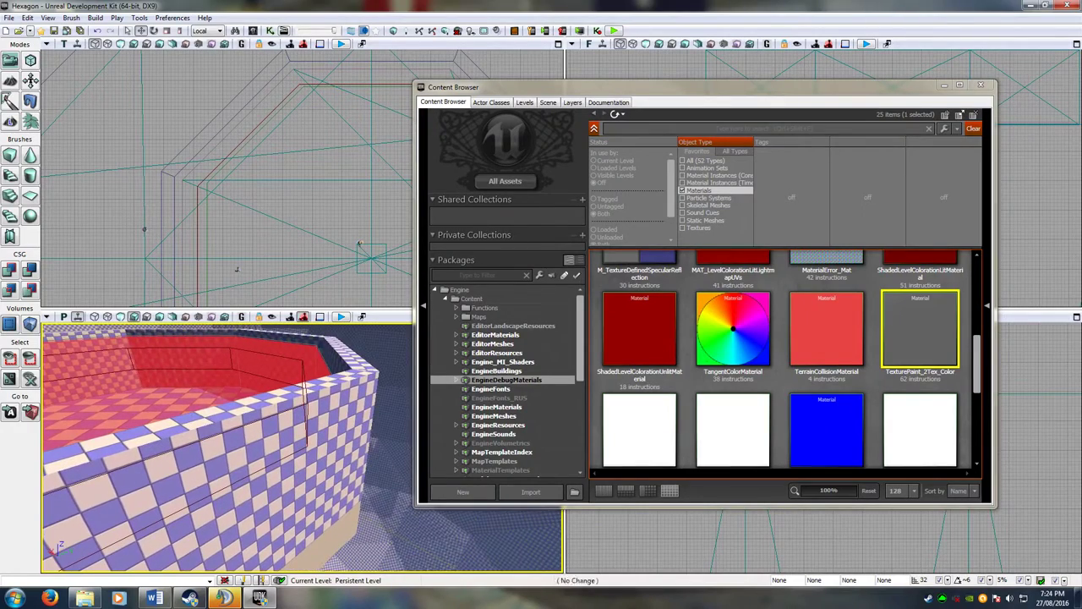
left_click_drag(353, 351, 134, 362)
right_click(71, 359)
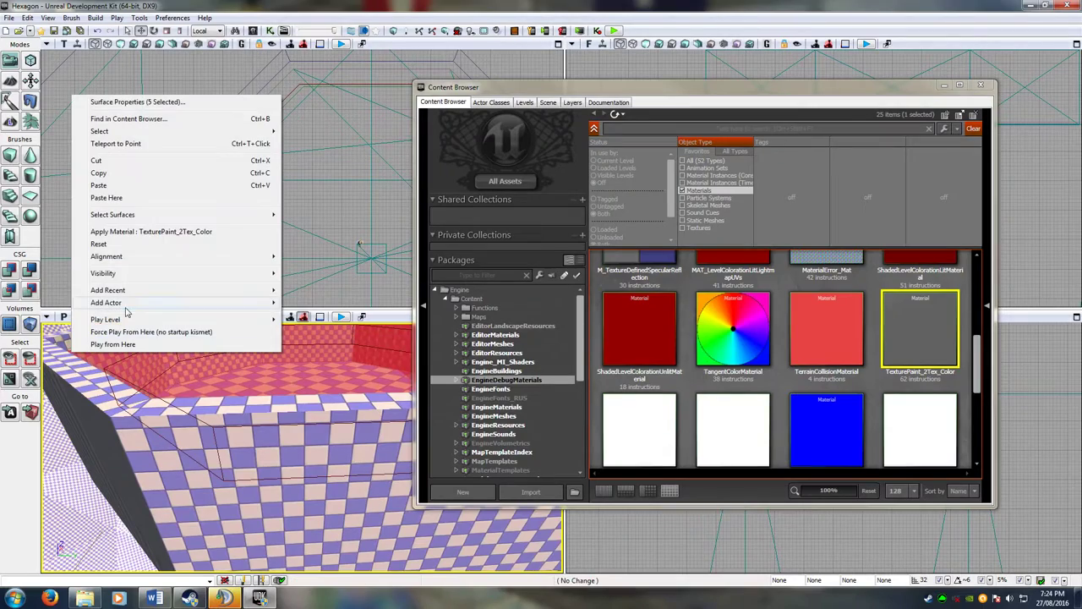
left_click(127, 224)
right_click_drag(170, 463, 364, 478)
right_click_drag(237, 541, 175, 546)
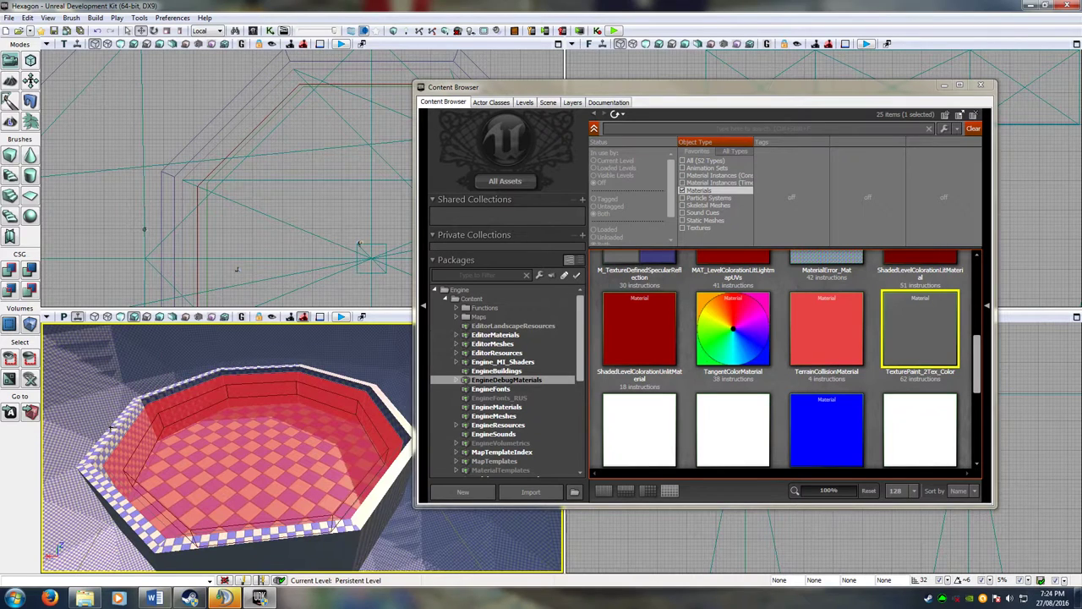
Apply TexturePaint_2Tex_Color to the five selected surfaces of the octagonal basin.
left_click(254, 370)
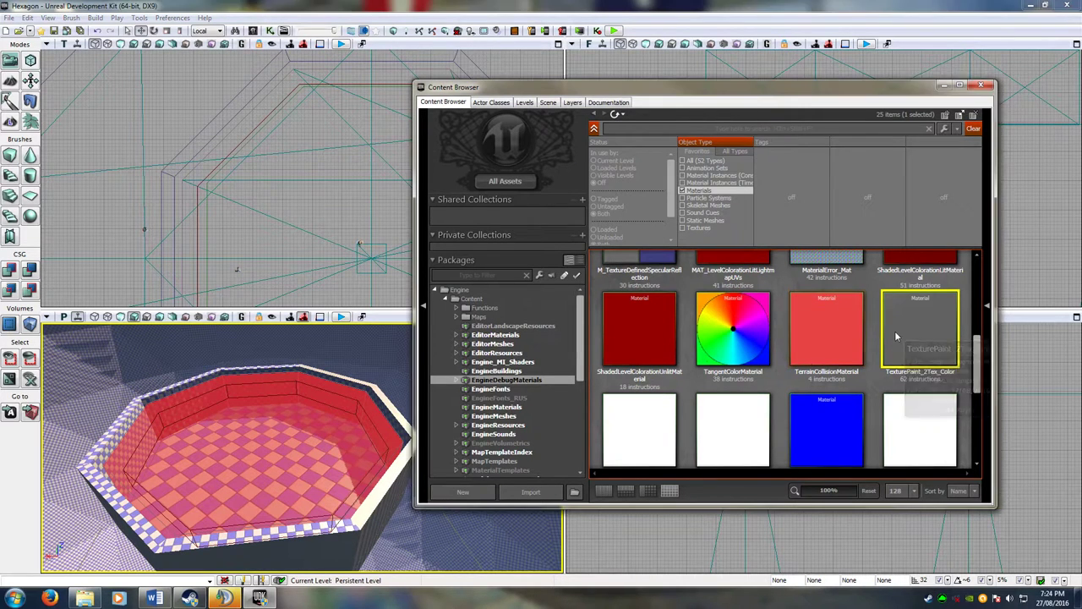
right_click(879, 363)
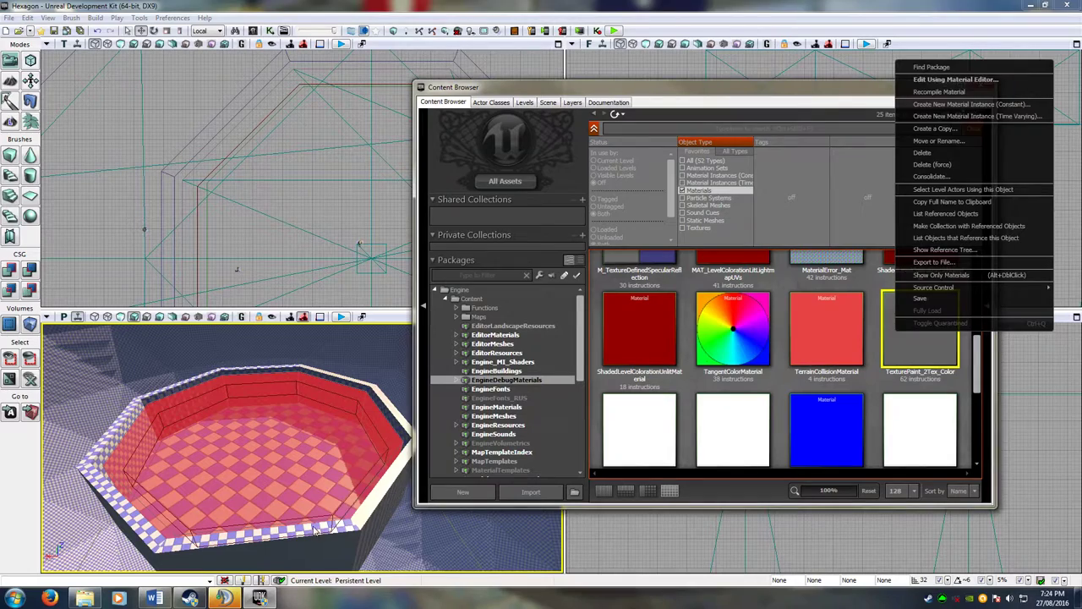
right_click(314, 529)
right_click(315, 526)
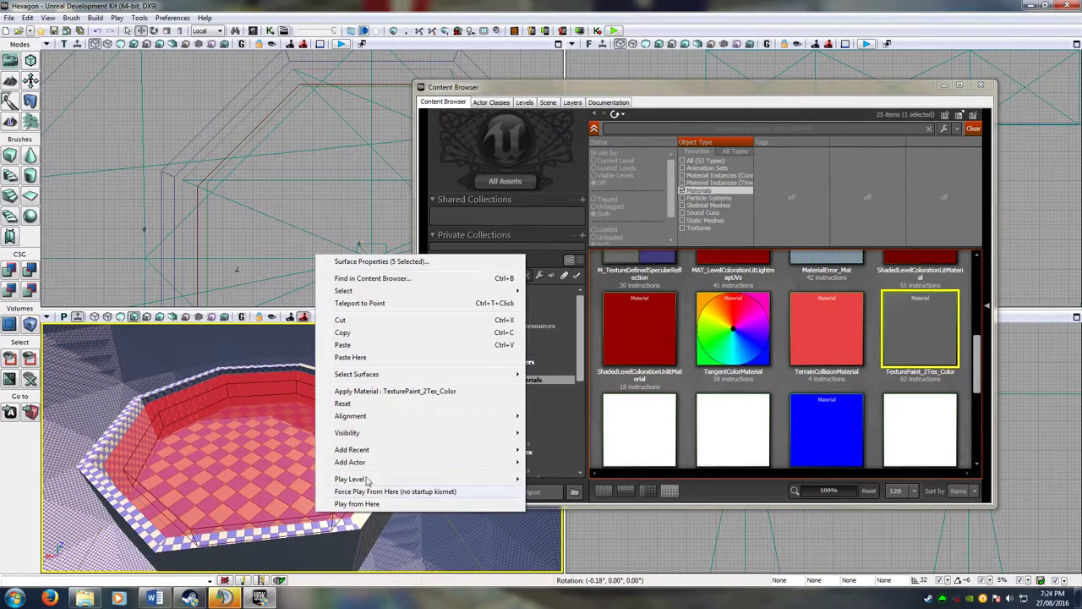
left_click(372, 395)
mouse_move(312, 423)
right_mouse_down()
mouse_move(253, 427)
mouse_move(287, 402)
mouse_move(254, 399)
mouse_move(312, 423)
mouse_move(296, 420)
mouse_move(291, 397)
mouse_move(296, 423)
right_mouse_up()
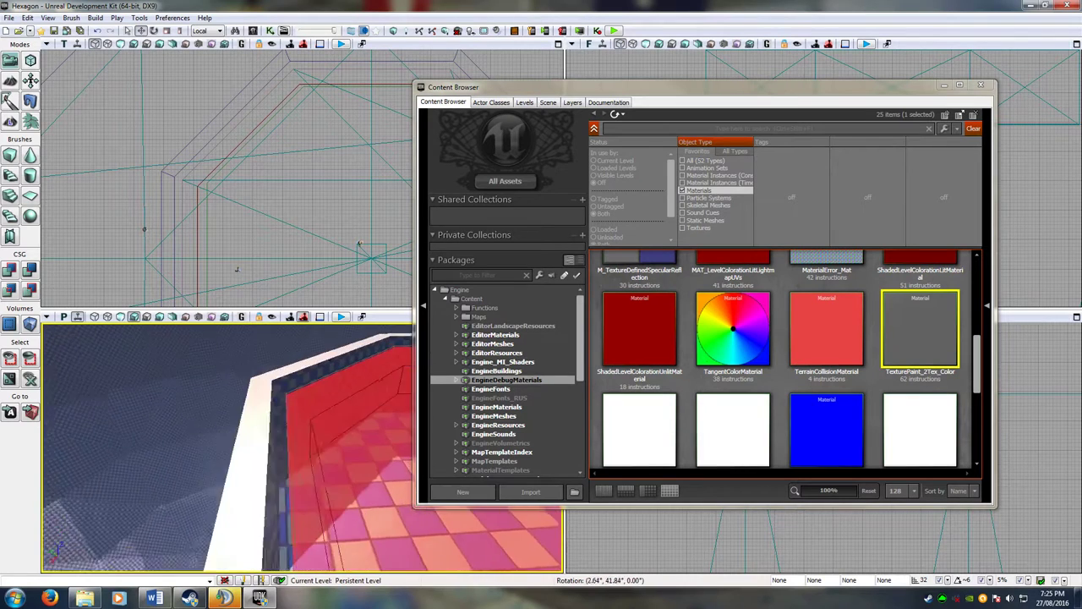
right_click_drag(305, 351, 200, 355)
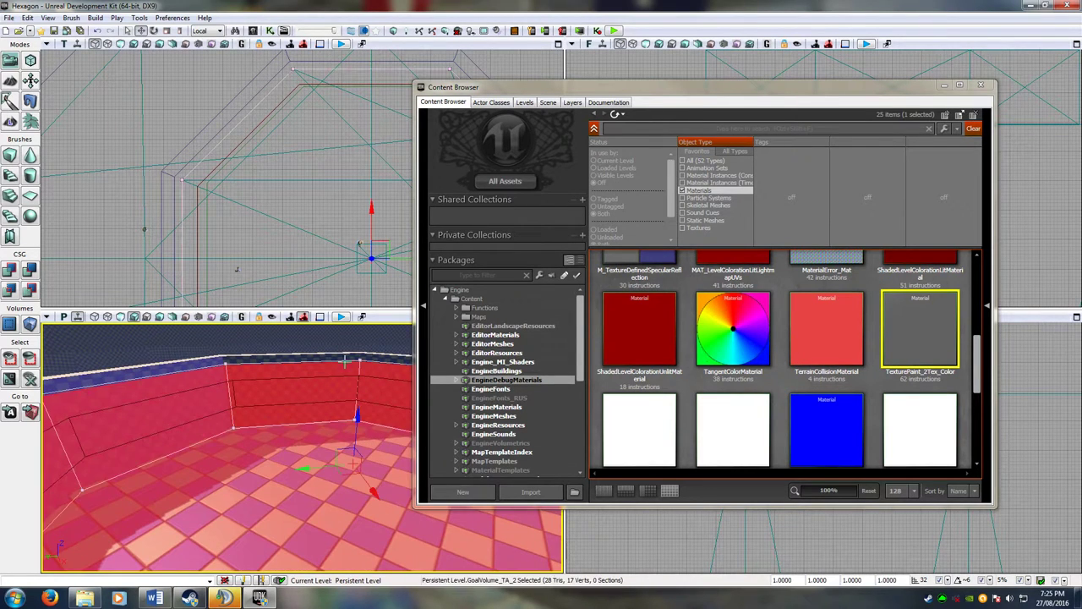
right_click_drag(273, 351, 271, 354)
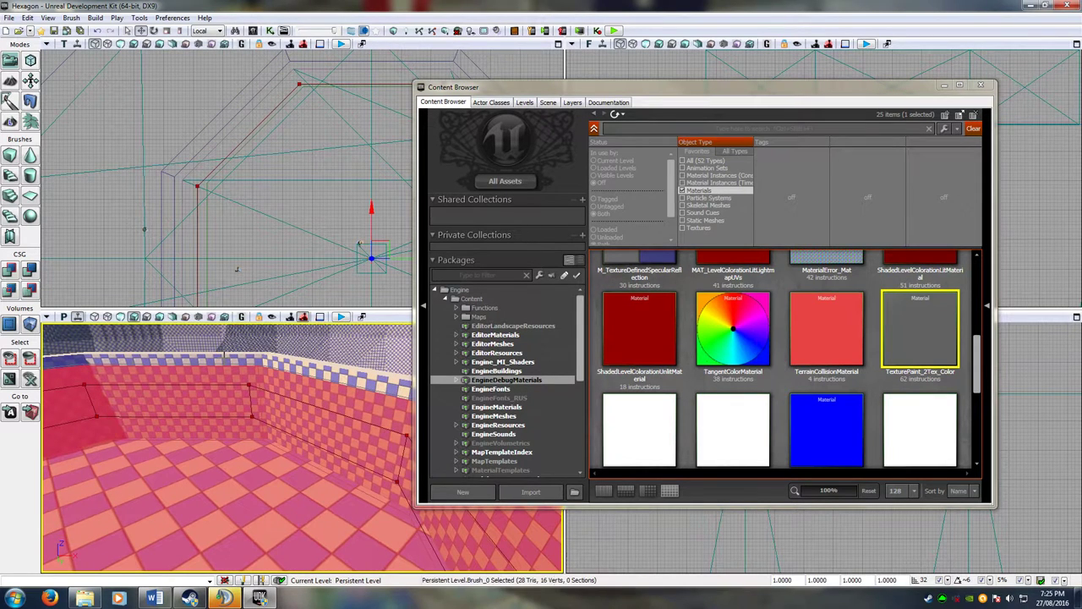
double_click(286, 365)
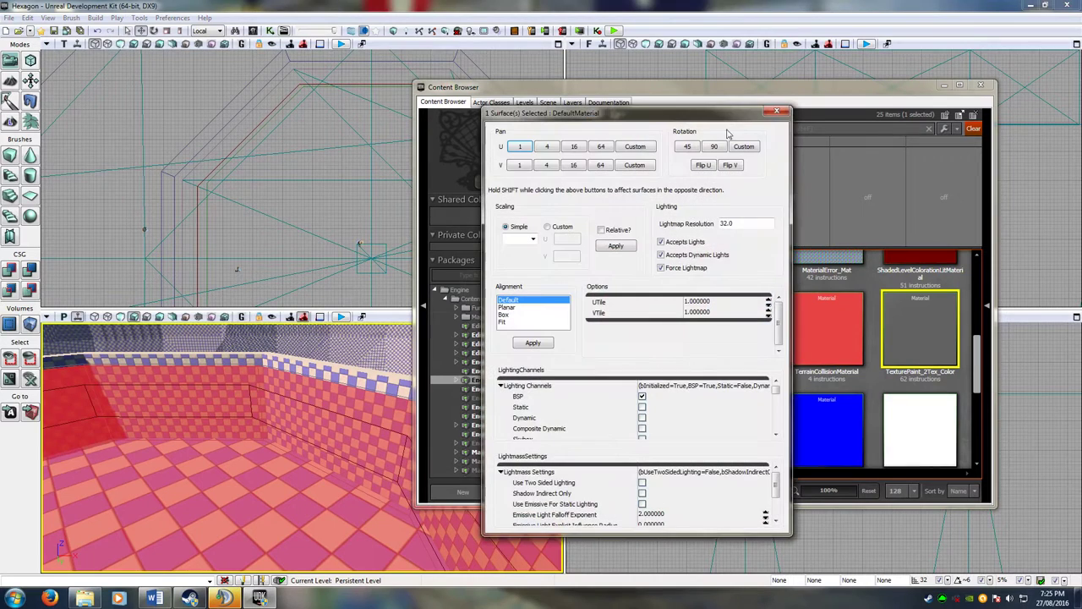
left_click(777, 112)
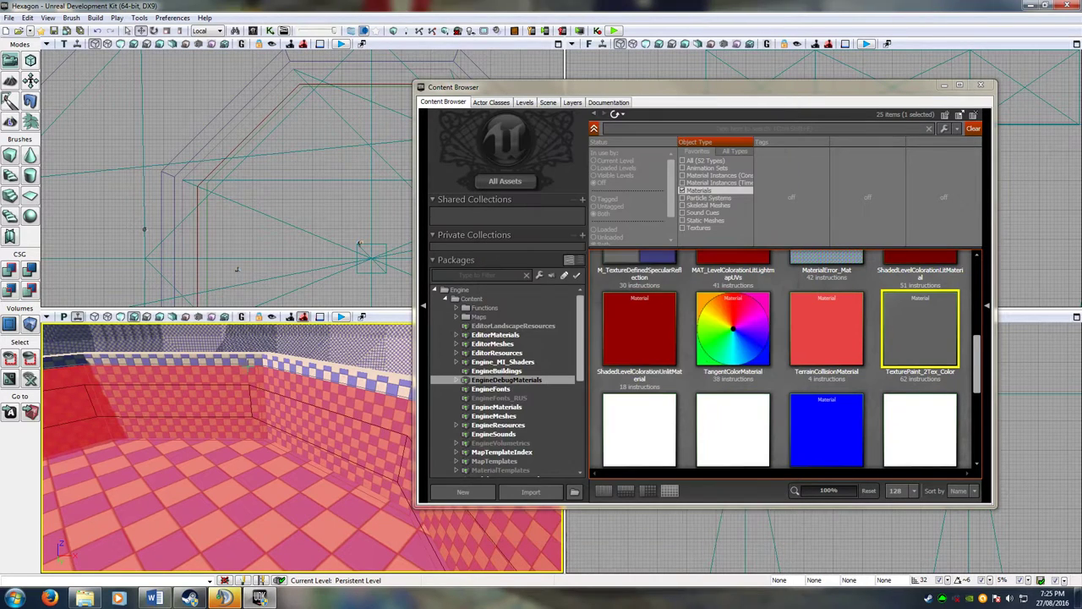
Select the checkered rim faces inside the octagonal basin, eight surfaces in all, and apply TexturePaint_2Tex_Color to them.
right_click_drag(264, 347, 281, 347)
left_click(188, 362, "ctrl")
right_click_drag(188, 362, 152, 365)
left_click(314, 370, "ctrl")
left_click(181, 403, "ctrl")
right_click_drag(179, 405, 308, 427)
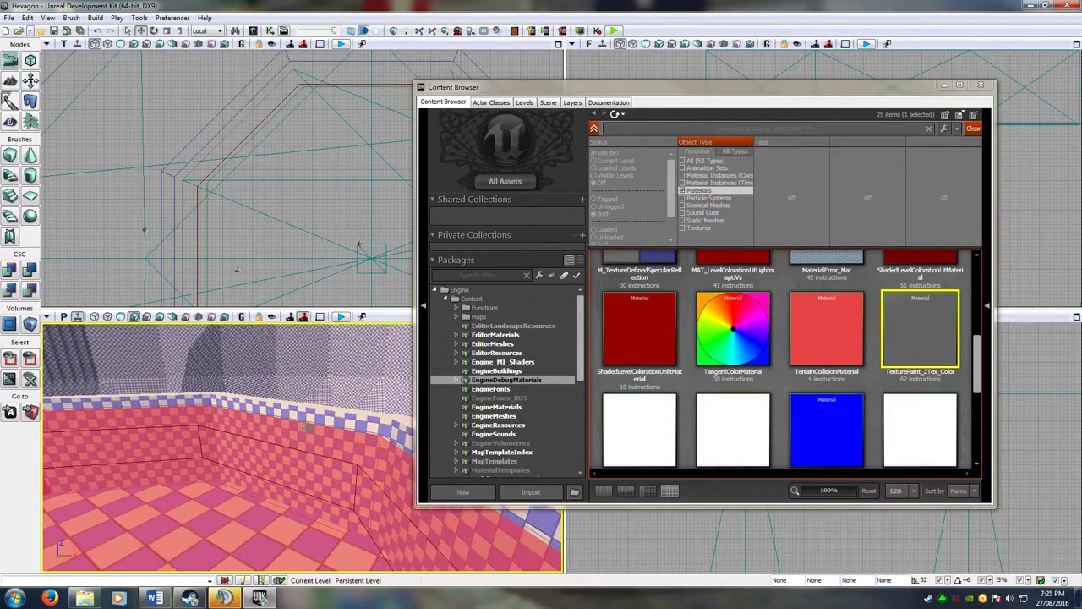
right_click(362, 416)
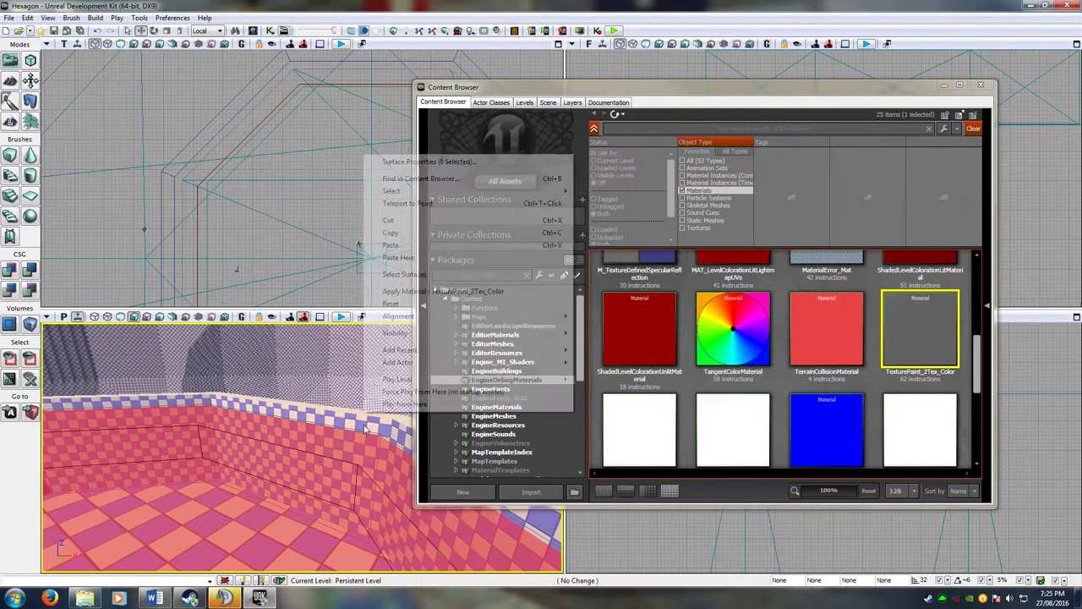
left_click(424, 294)
Apply TexturePaint_2Tex_Color to the arena's ceiling and checkered surrounding walls.
right_click_drag(355, 388, 372, 449)
right_click_drag(330, 537, 269, 367)
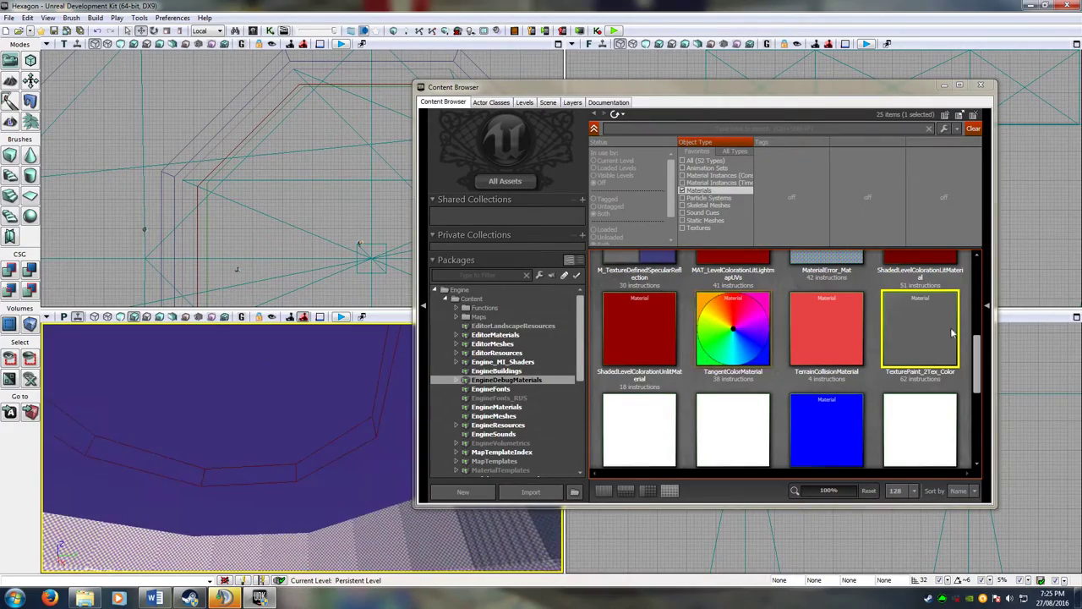
right_click(284, 382)
left_click(410, 254)
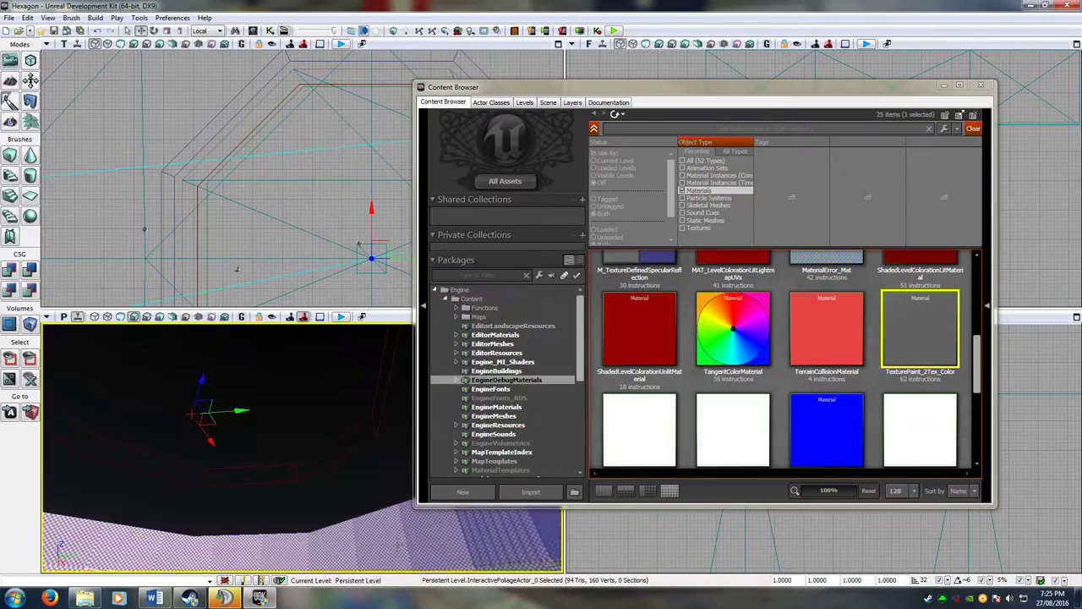
right_click_drag(287, 457, 372, 397)
left_click_drag(935, 323, 299, 396)
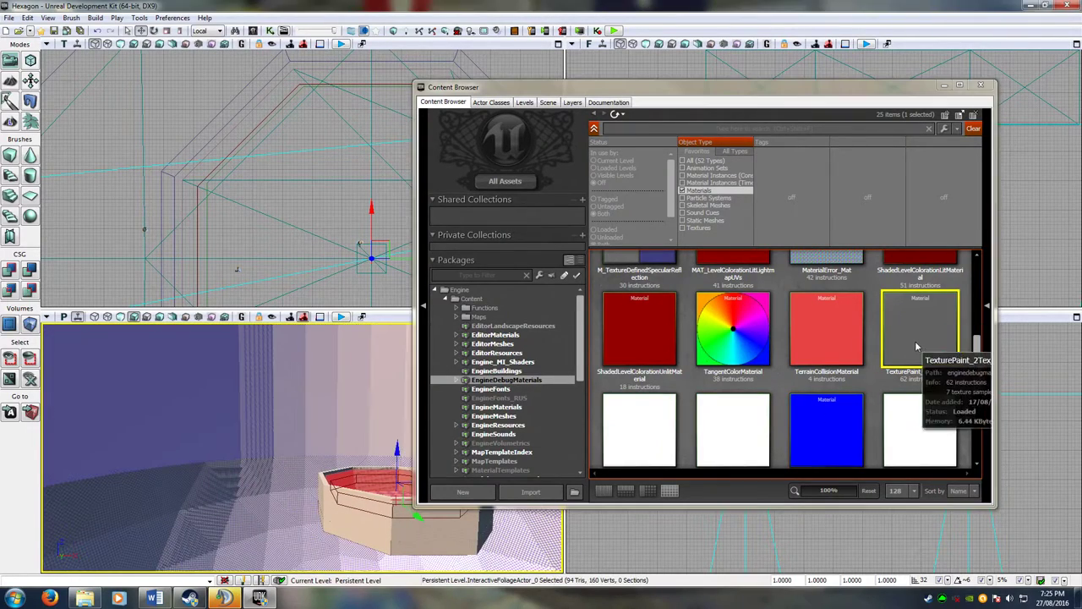
Try TexturePaint_2Tex_Color, VertexPaint_2Tex_Color and VertexPaint_4Tex in turn on the arena floor around the basin.
left_click_drag(918, 346, 285, 522)
right_click_drag(285, 522, 296, 549)
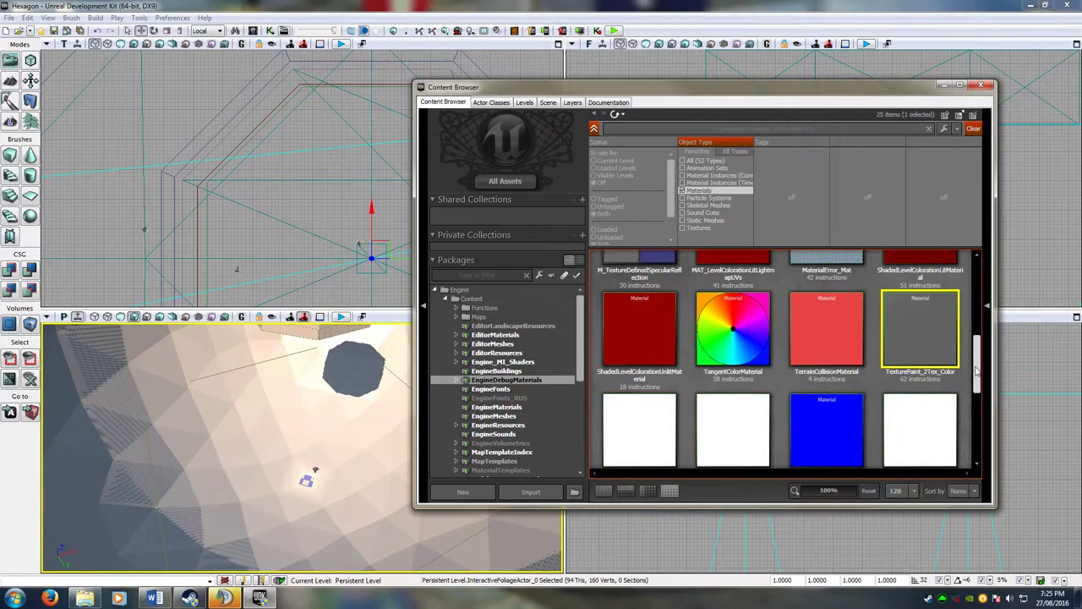
scroll(978, 382, "down", 3)
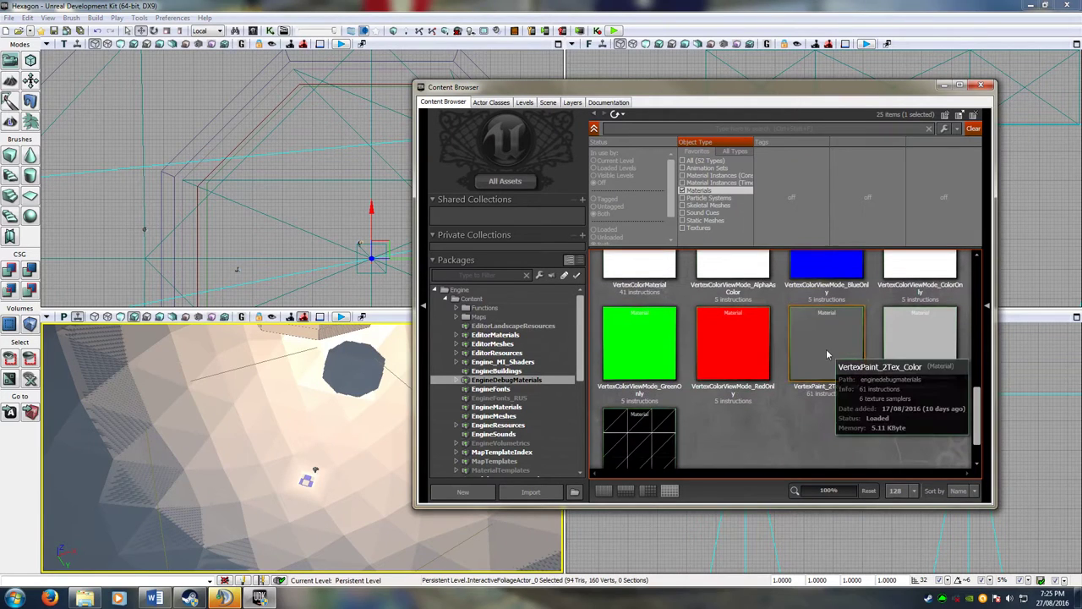
left_click_drag(267, 391, 226, 381)
right_click_drag(226, 382, 397, 437)
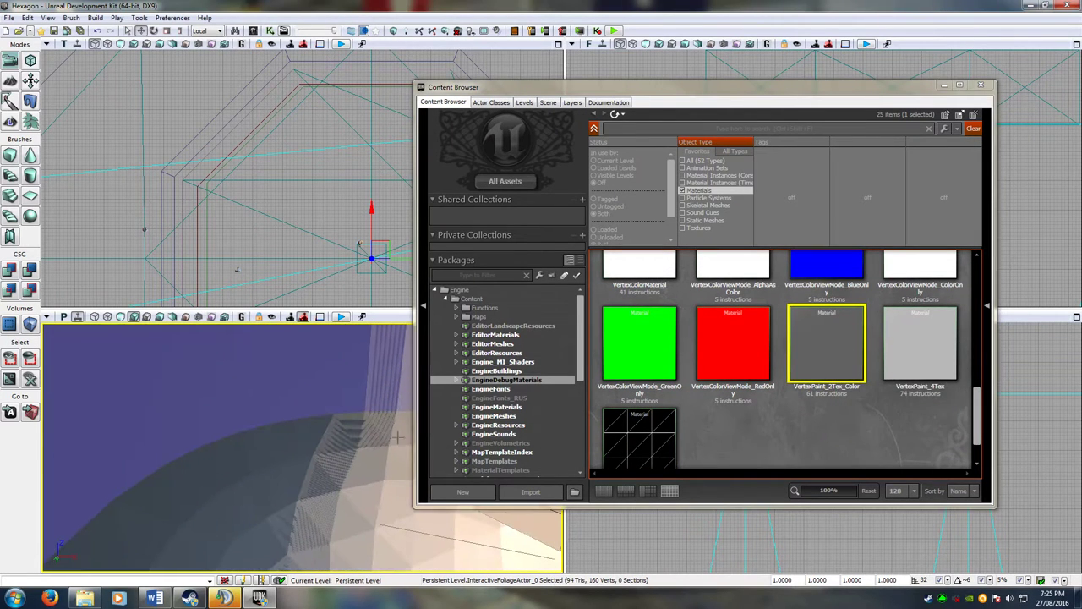
left_click(945, 340)
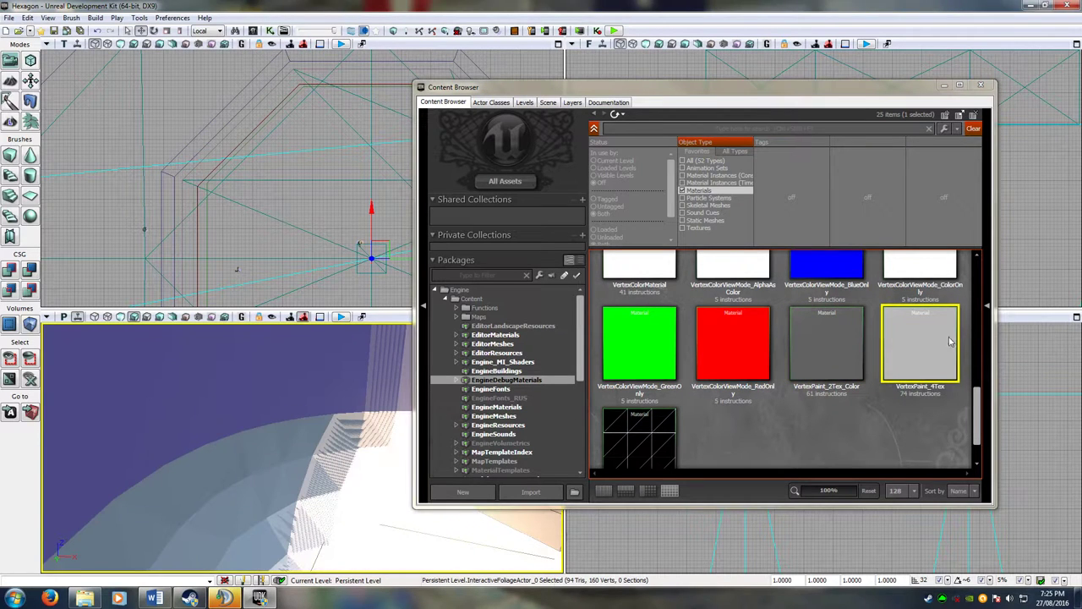
right_click_drag(262, 406, 375, 423)
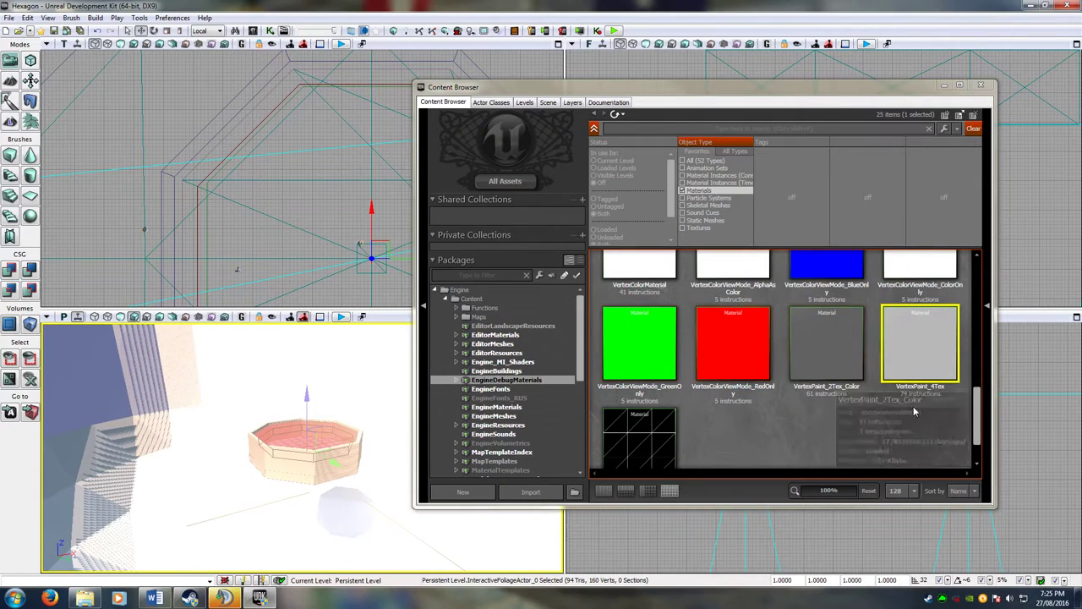
Try WireframeMaterial on the arena's floor and wall.
left_click(638, 440)
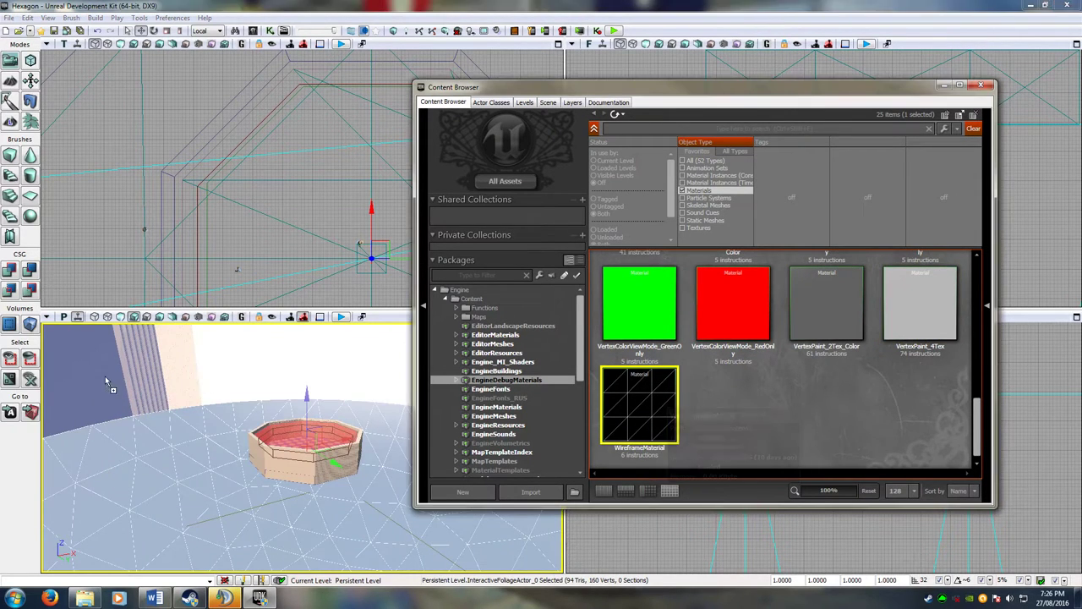
left_click_drag(106, 377, 101, 371)
right_click_drag(355, 473, 372, 418)
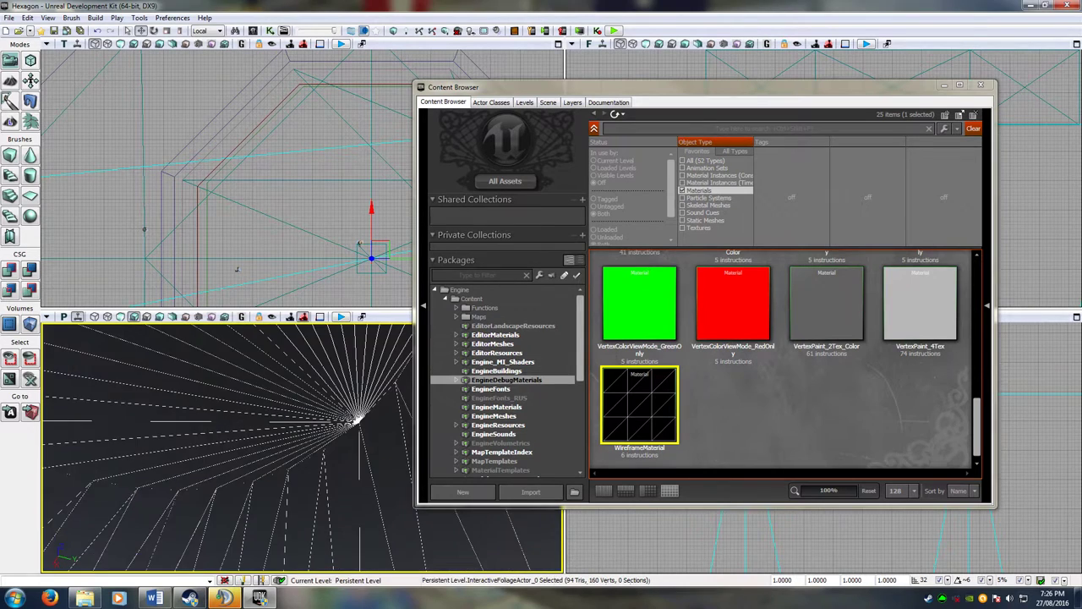
left_click_drag(377, 484, 366, 467)
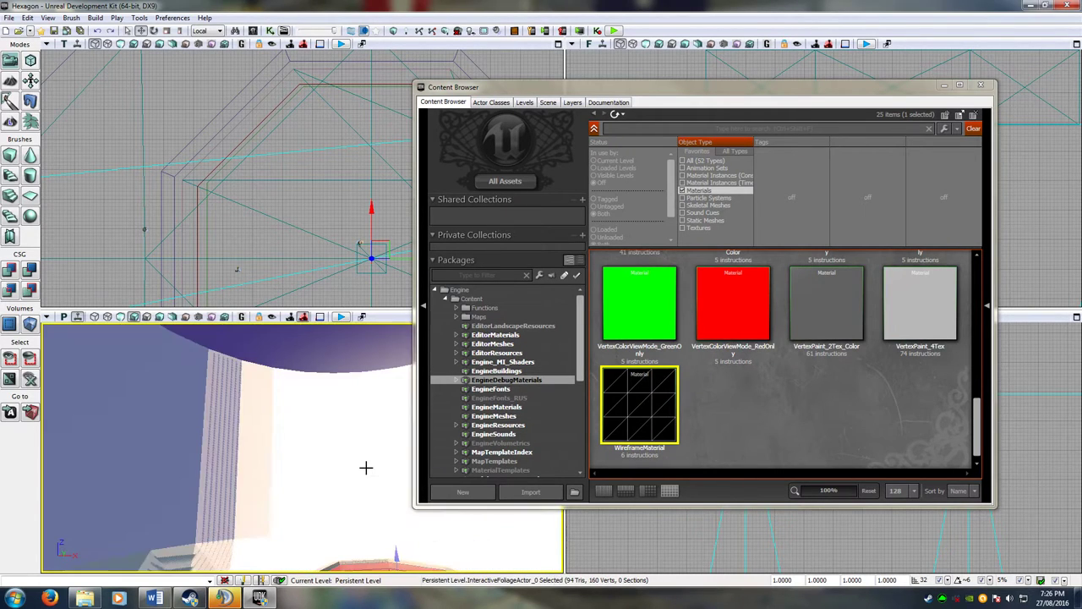
Find M_Sand_Master_VertPaint among the debug materials and apply it to the arena's walls and floor.
scroll(728, 401, "up", 5)
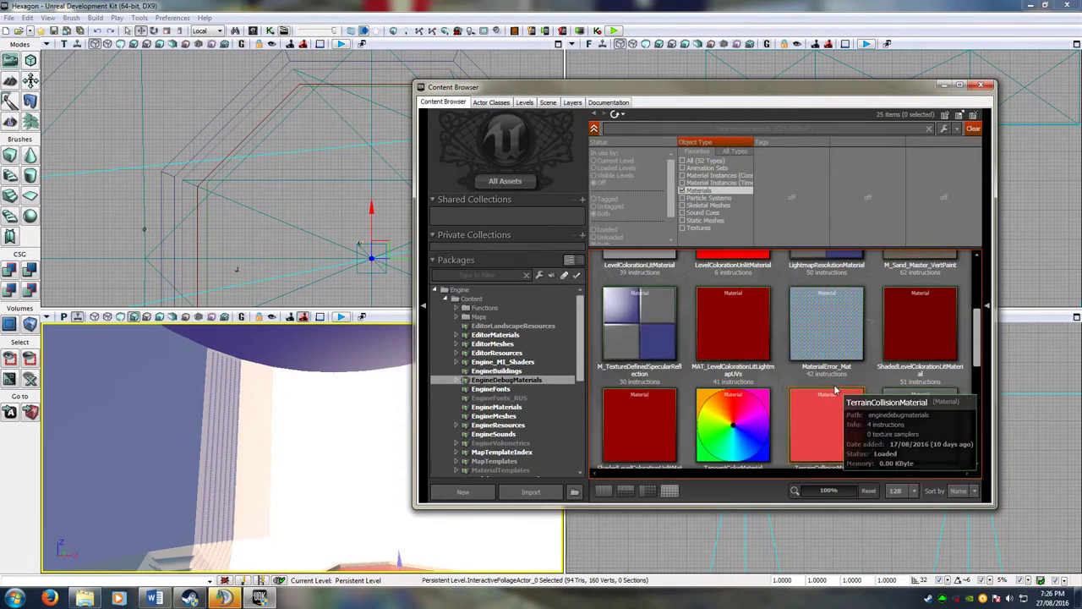
scroll(729, 400, "up", 2)
scroll(685, 398, "up", 1)
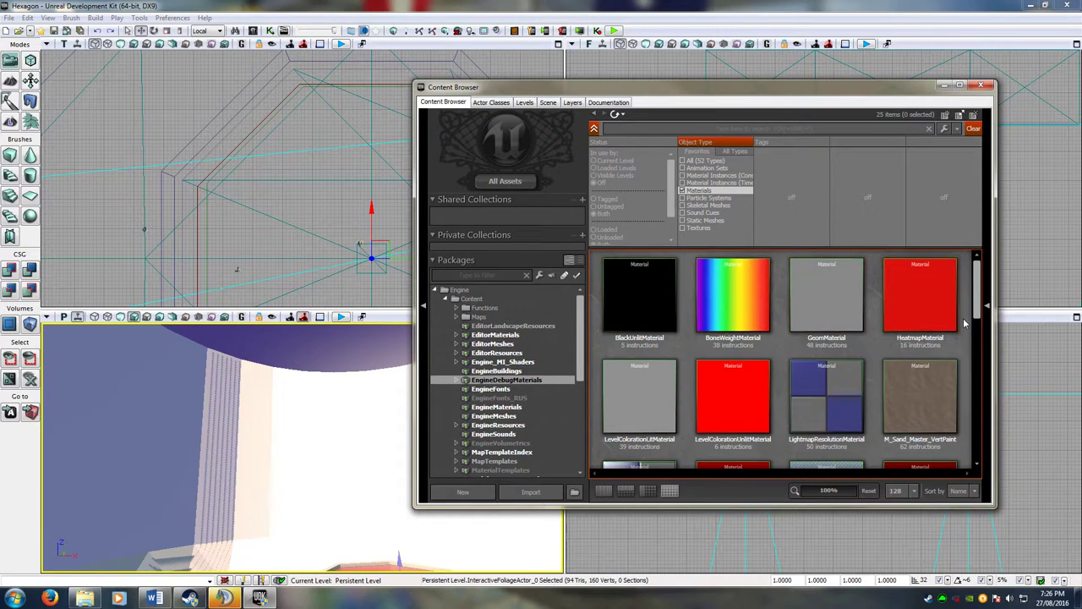
left_click_drag(338, 458, 338, 458)
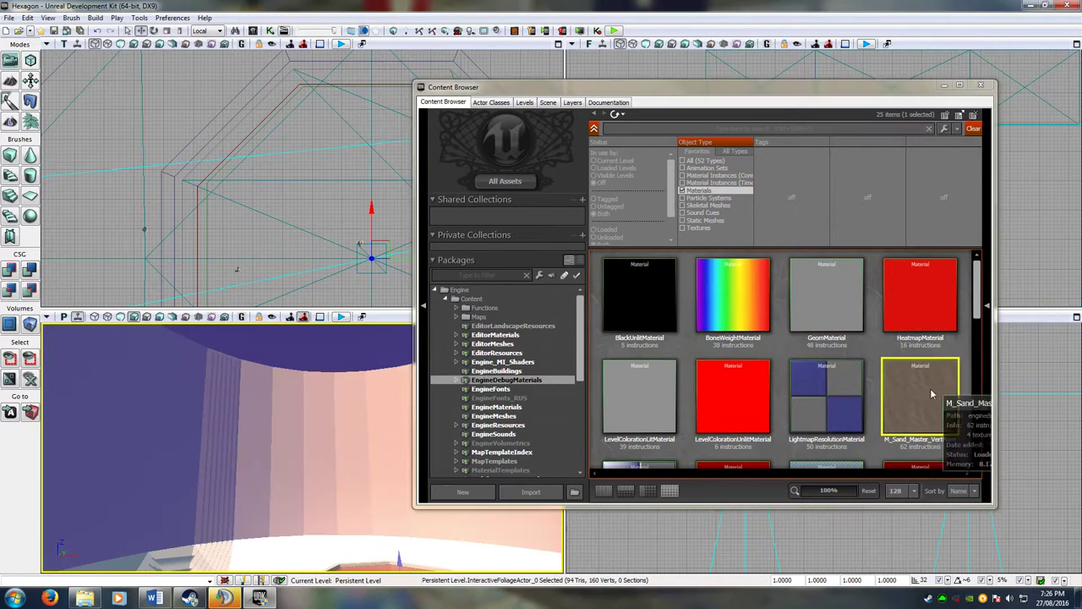
right_click_drag(371, 523, 203, 486)
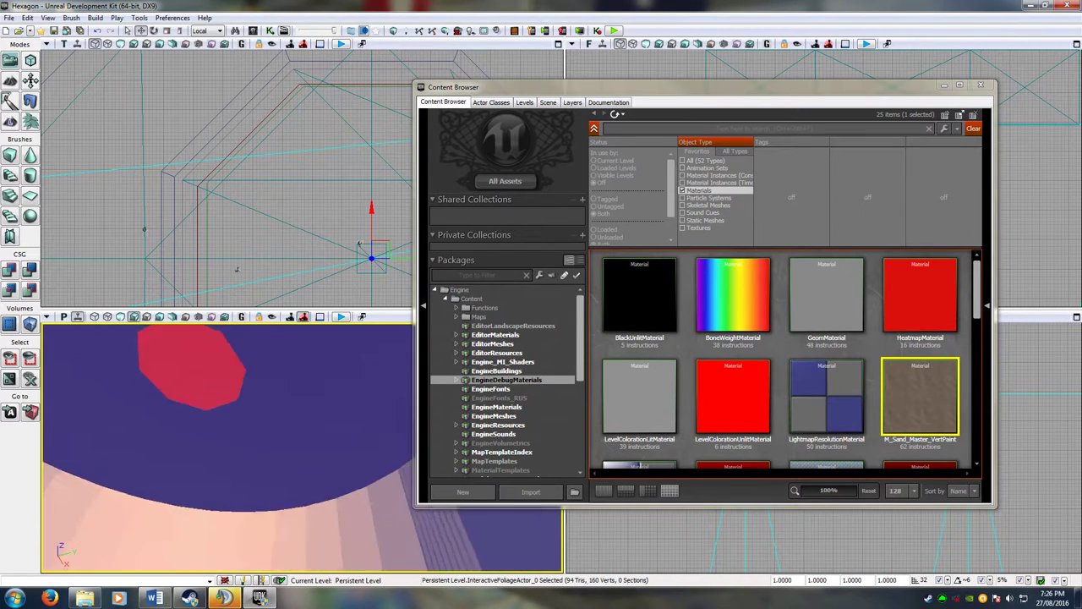
right_click_drag(298, 415, 587, 406)
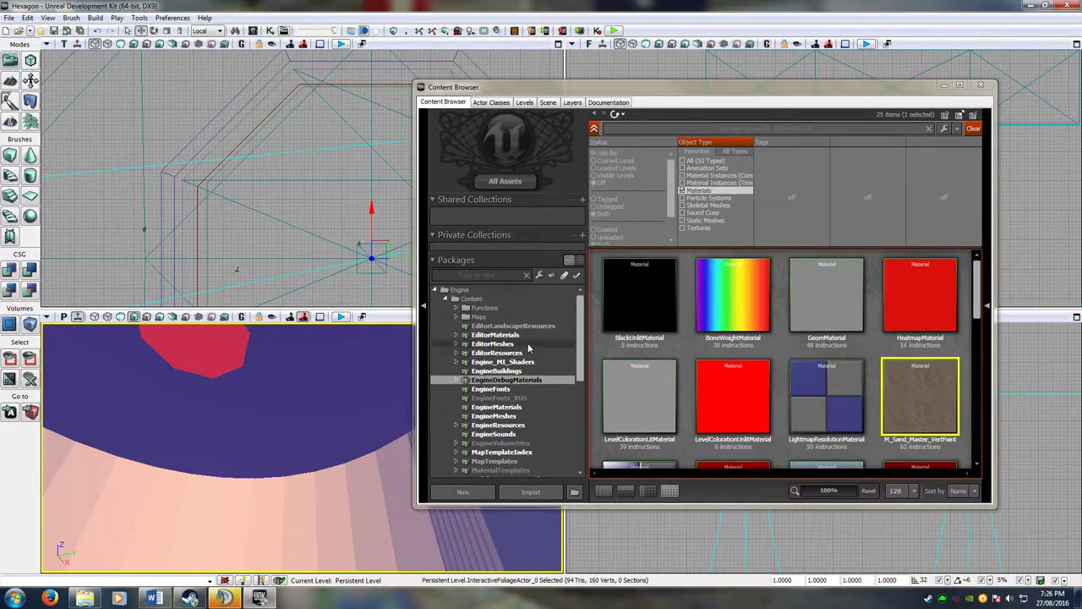
Browse the EngineMaterials package, try EditorBrushMaterial on the inside floor of the octagonal basin, and undo it.
left_click(508, 408)
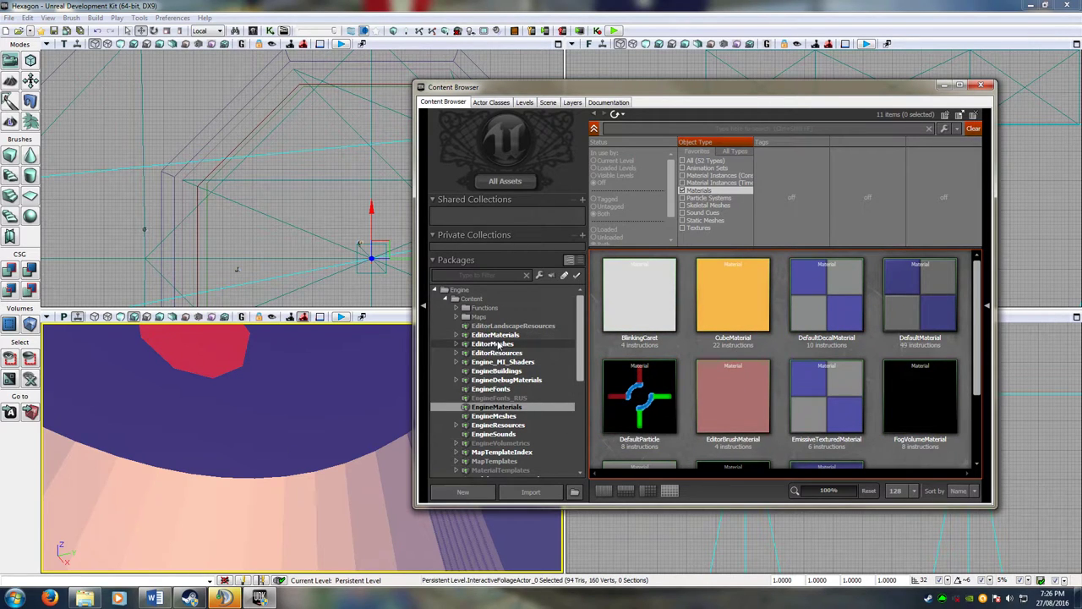
scroll(887, 372, "down", 2)
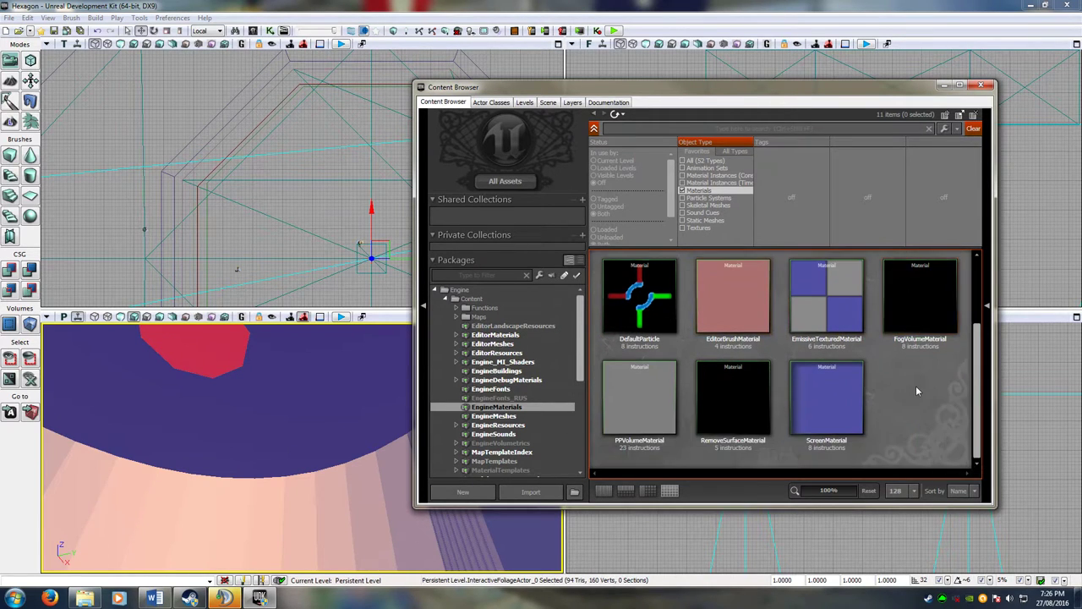
scroll(832, 389, "up", 2)
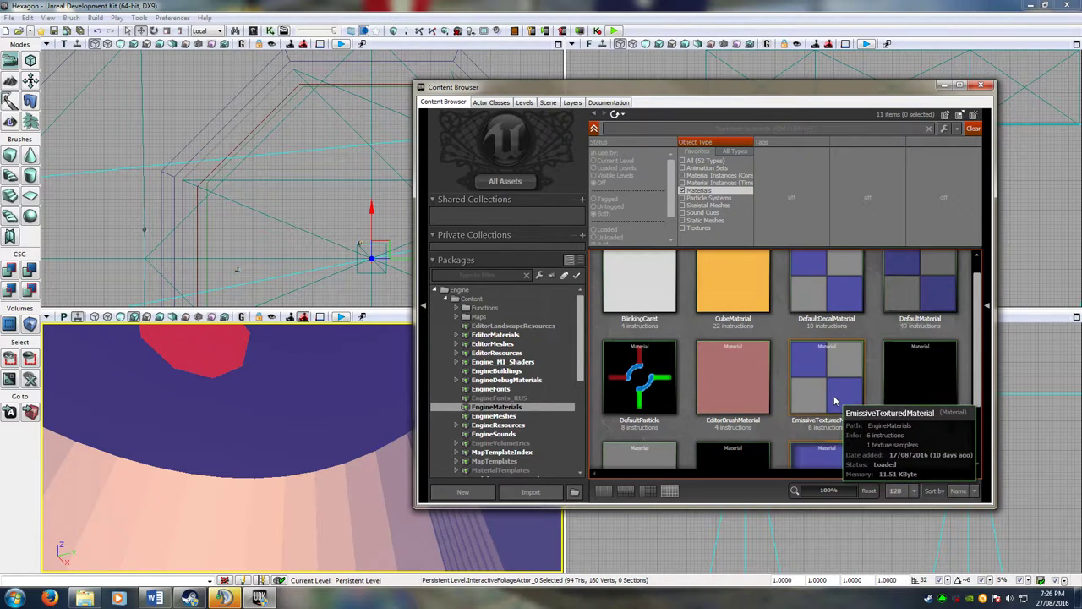
mouse_move(746, 372)
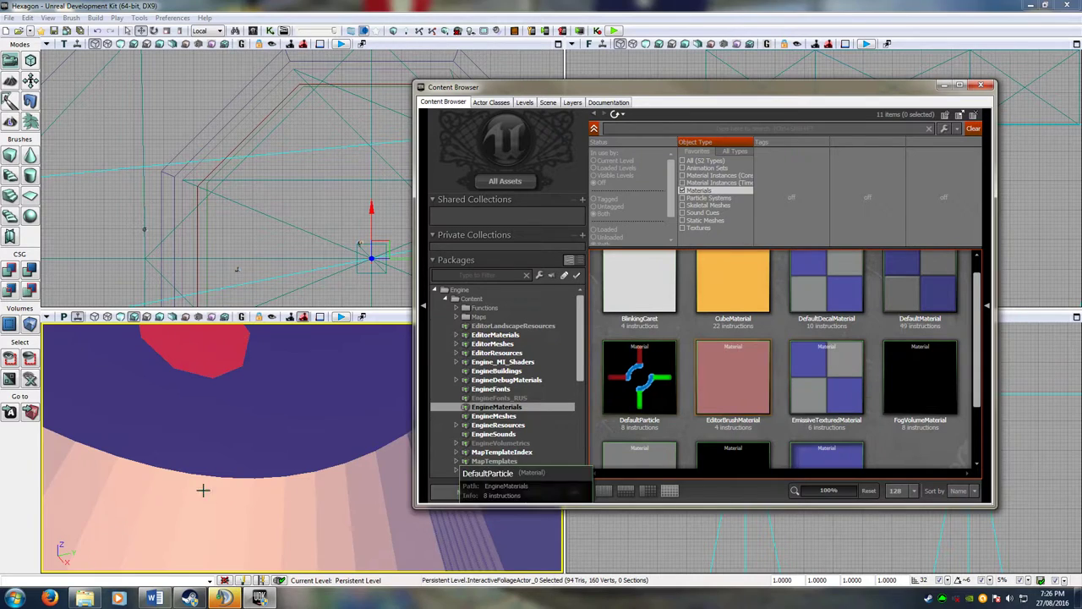
mouse_move(192, 474)
right_mouse_down()
mouse_move(193, 541)
mouse_move(192, 474)
right_mouse_up()
left_click_drag(193, 474, 183, 462)
left_click(726, 382)
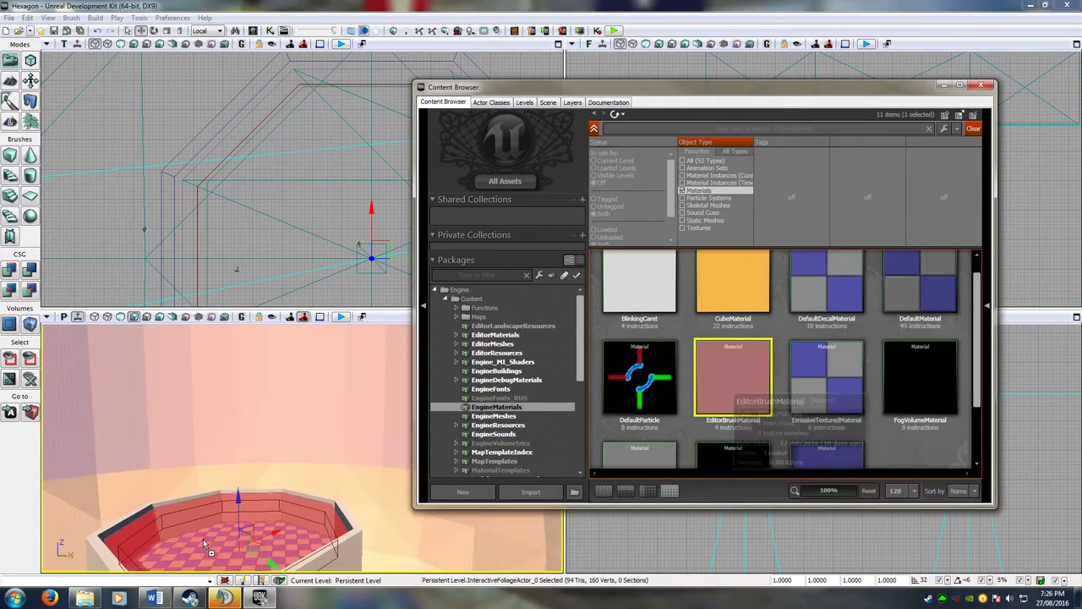
mouse_move(266, 513)
right_mouse_down()
mouse_move(261, 564)
mouse_move(266, 541)
right_mouse_up()
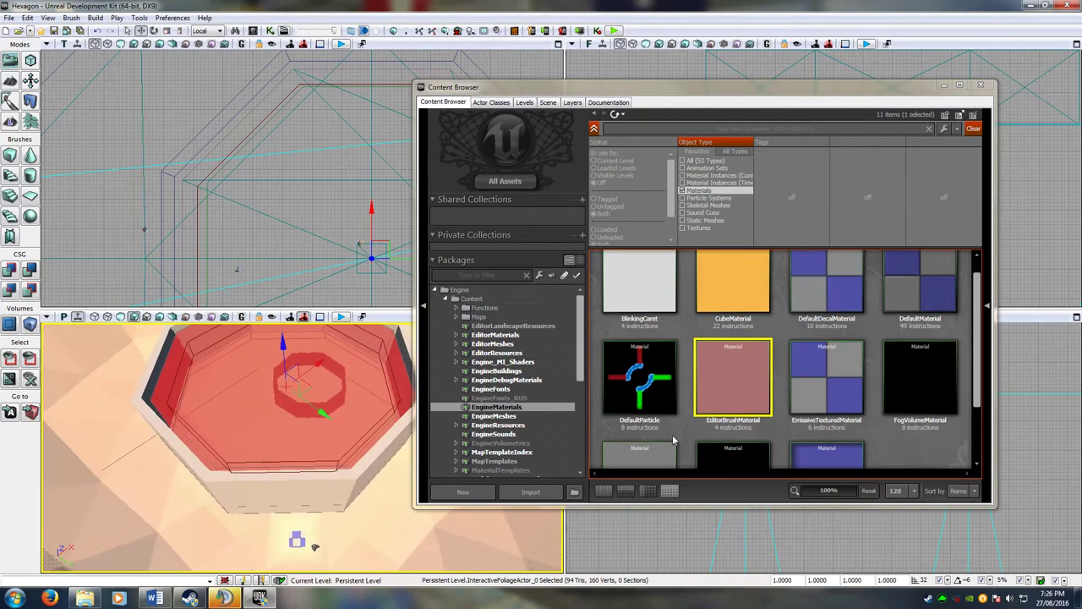
left_click_drag(276, 374, 226, 368)
key("ctrl+z")
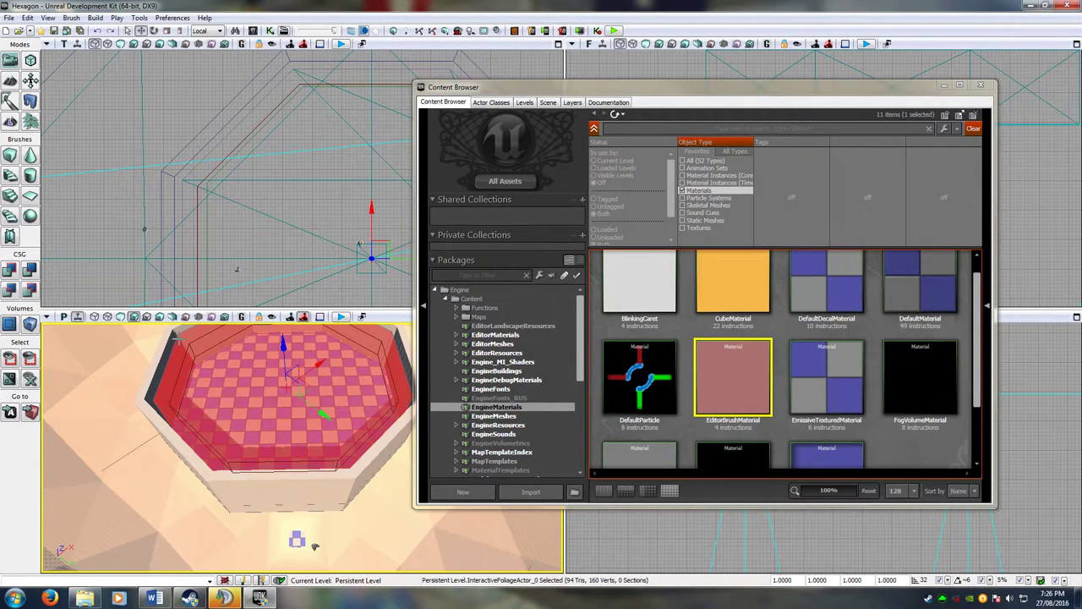
Select the octagonal basin's static mesh in the front view and try applying EditorBrushMaterial to it.
left_click(179, 339)
left_click(196, 355)
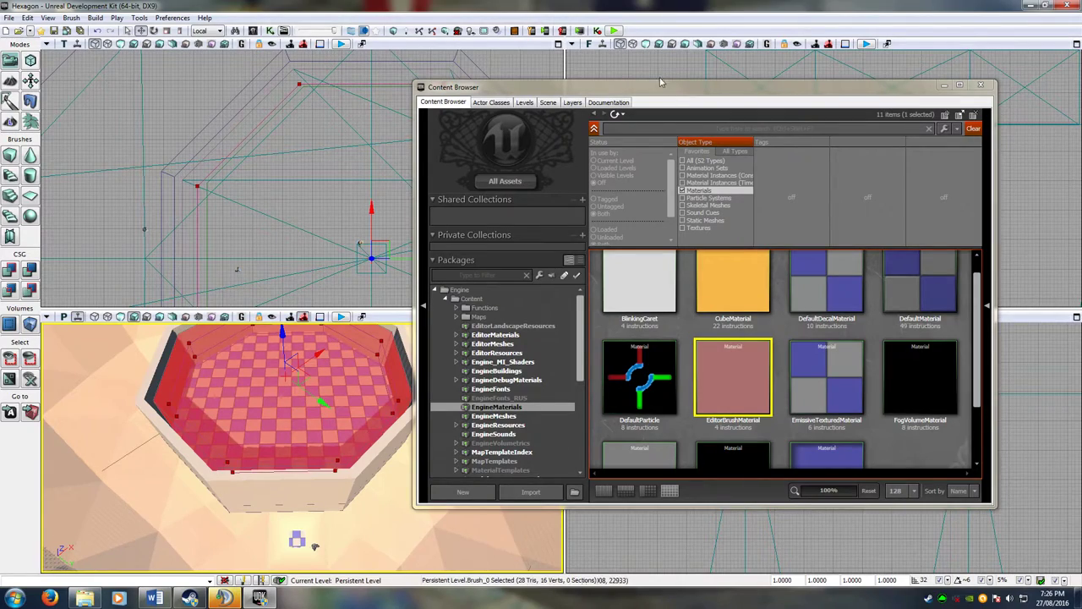
left_click_drag(661, 82, 453, 290)
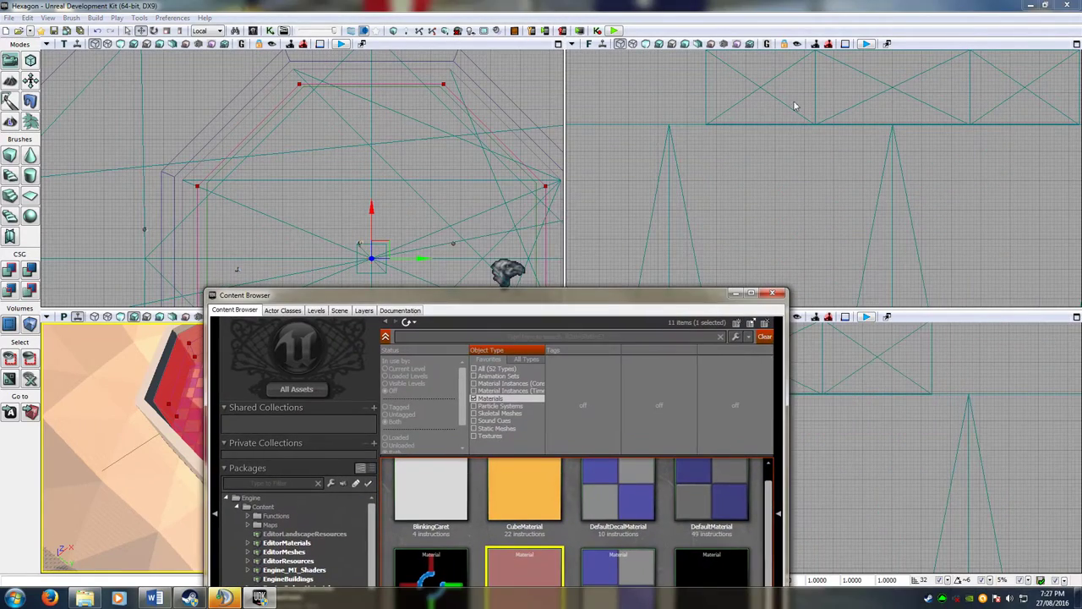
right_click_drag(794, 106, 804, 200)
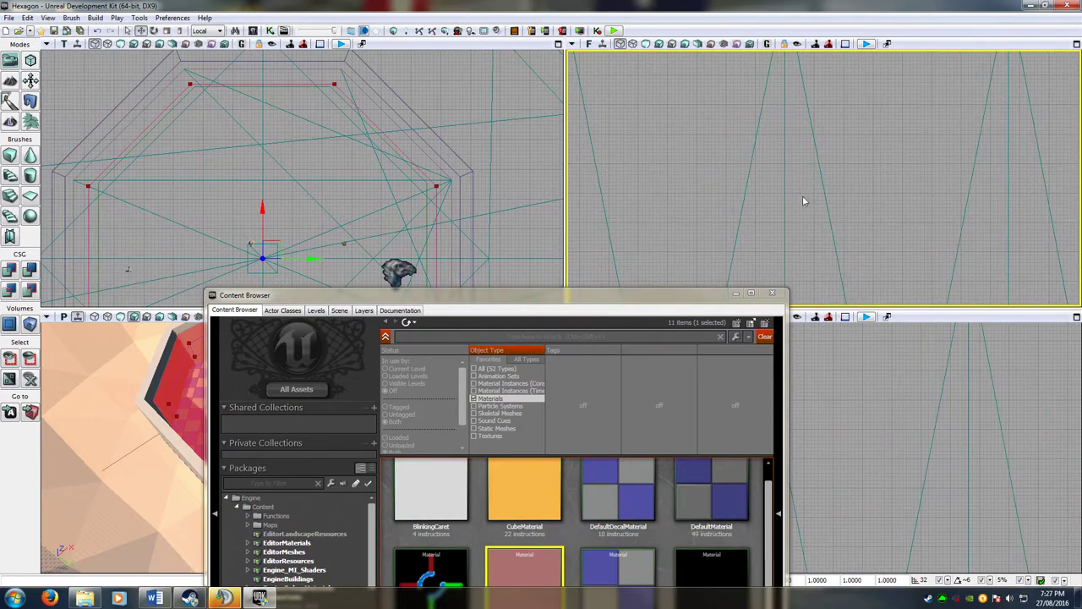
scroll(846, 203, "down", 5)
left_click(870, 191)
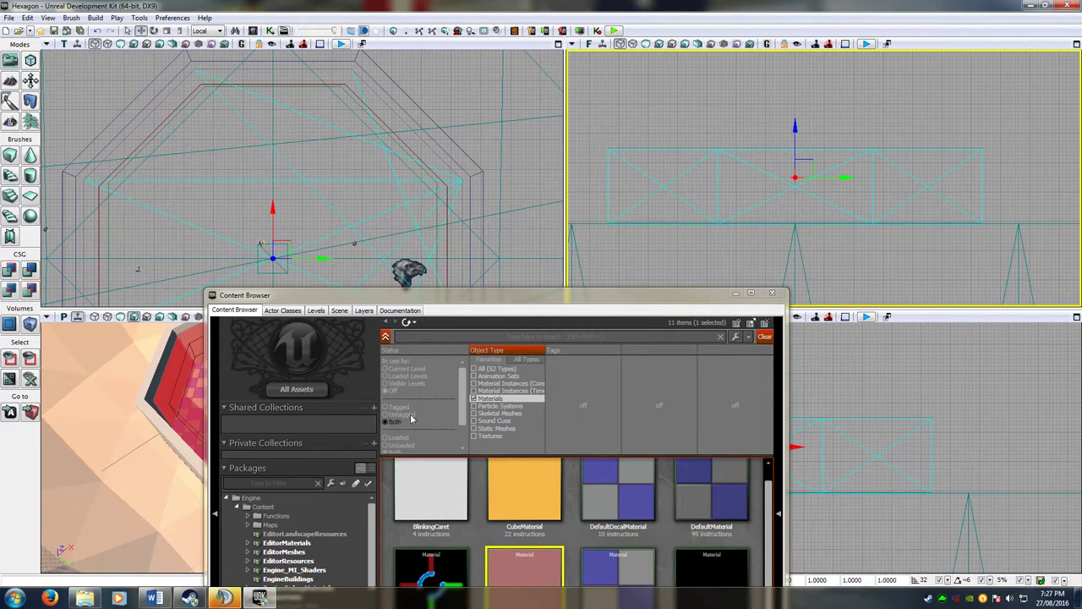
right_click(871, 176)
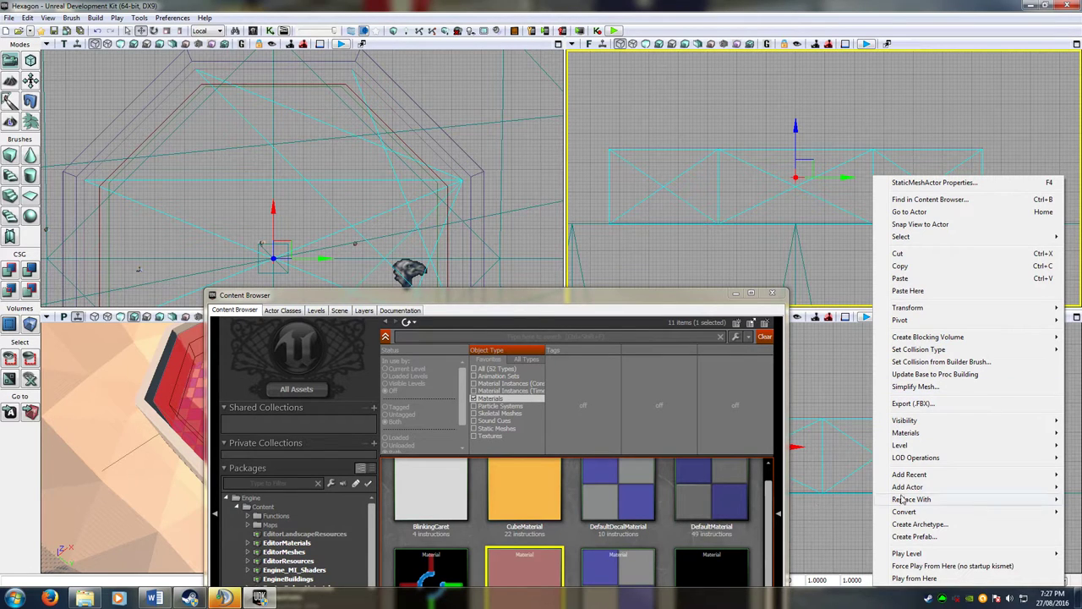
mouse_move(929, 490)
mouse_move(967, 458)
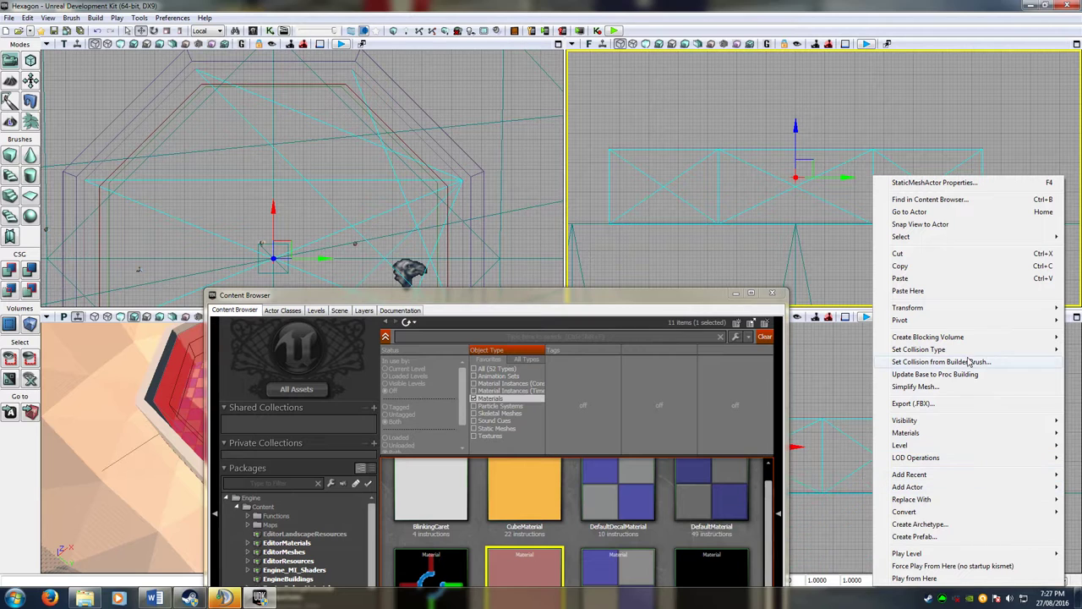
left_click_drag(539, 570, 603, 518)
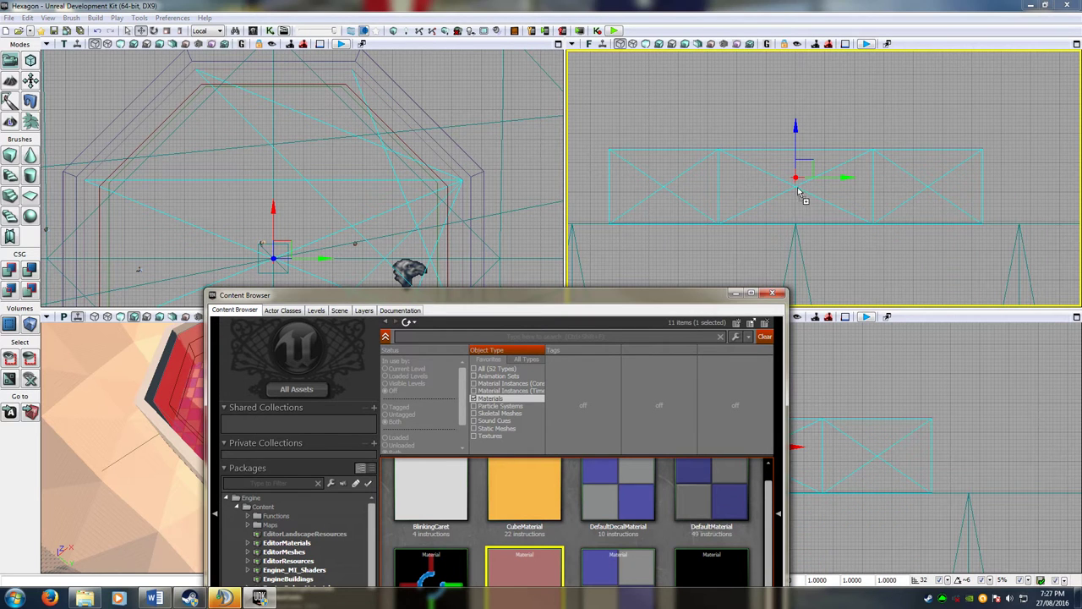
left_click_drag(798, 187, 797, 187)
Select the inner static mesh of the octagonal basin in the front view and apply EditorBrushMaterial to it.
left_click_drag(544, 296, 777, 134)
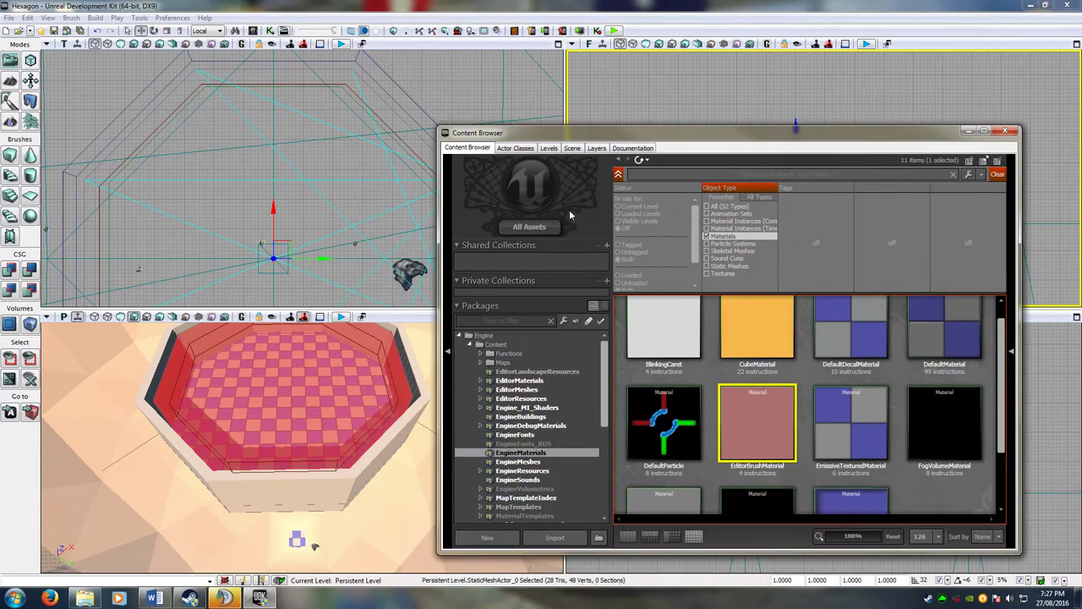
right_click_drag(344, 451, 344, 451)
left_click(344, 451)
right_click_drag(350, 234, 343, 167)
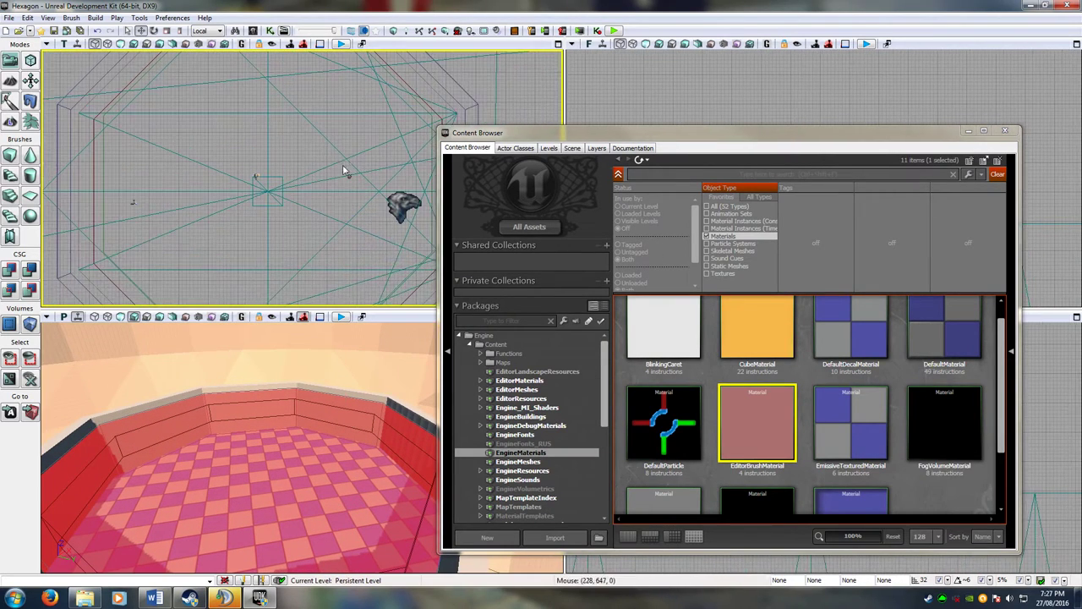
left_click_drag(343, 170, 319, 218)
left_click_drag(302, 150, 342, 193)
scroll(343, 193, "up", 1)
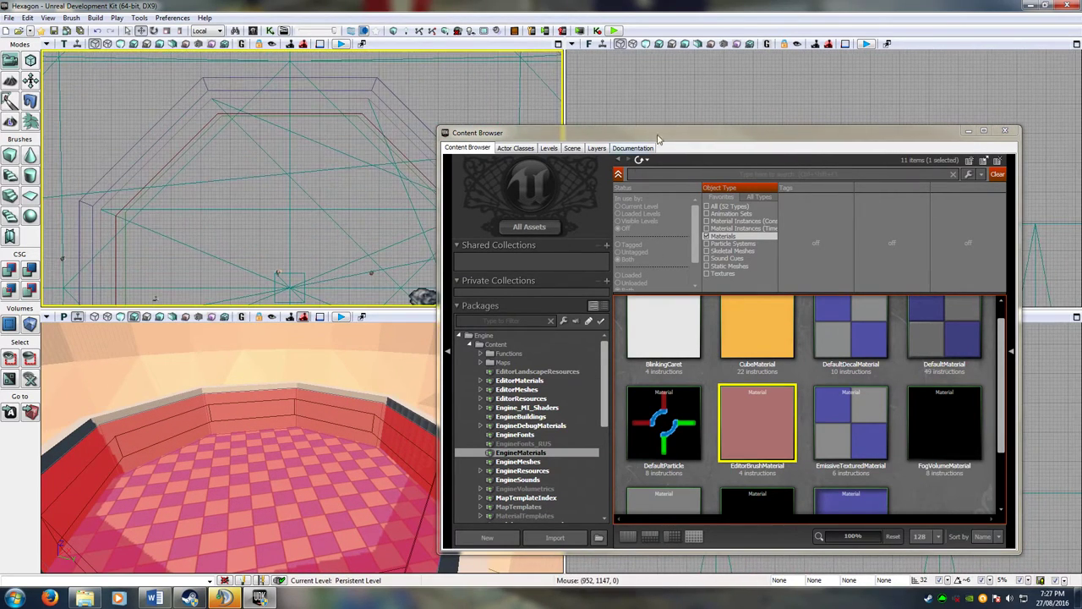
left_click_drag(658, 139, 416, 82)
left_click_drag(961, 135, 956, 66)
left_click_drag(933, 167, 922, 116)
scroll(920, 194, "up", 5)
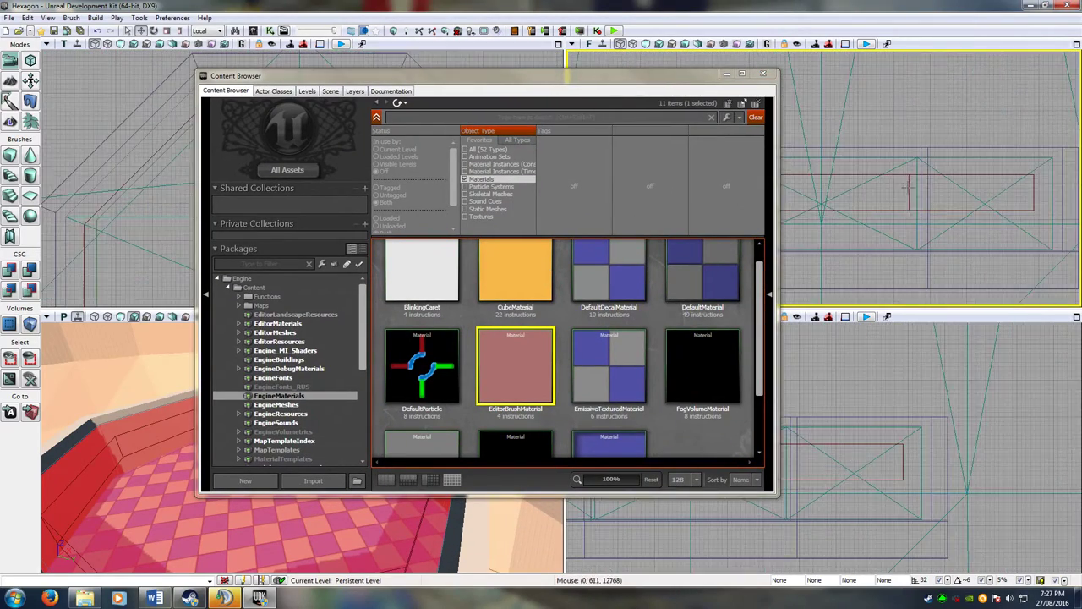
left_click(919, 237)
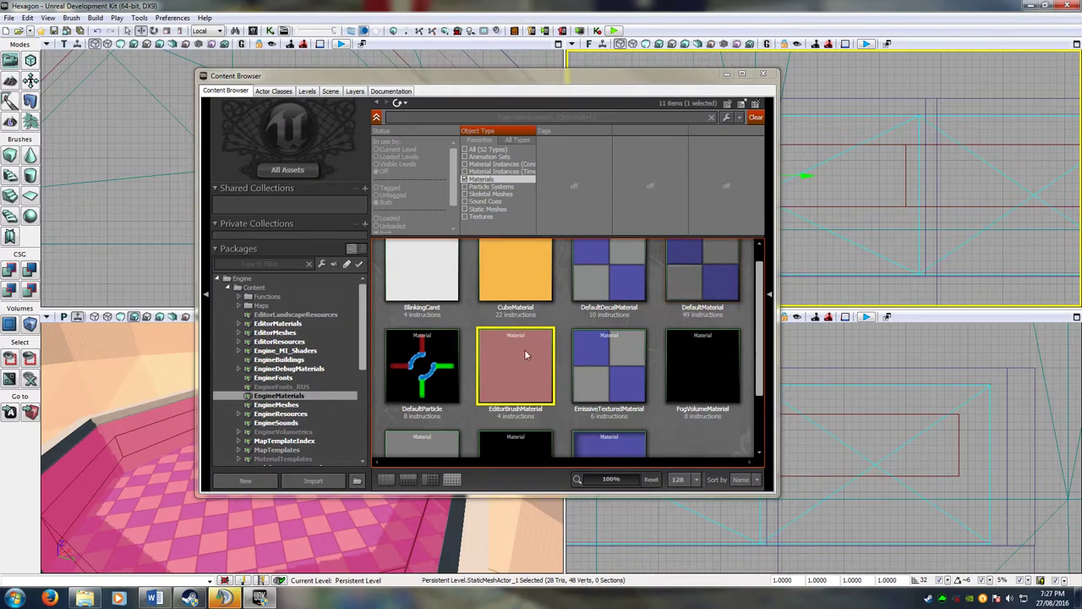
left_click_drag(528, 355, 918, 217)
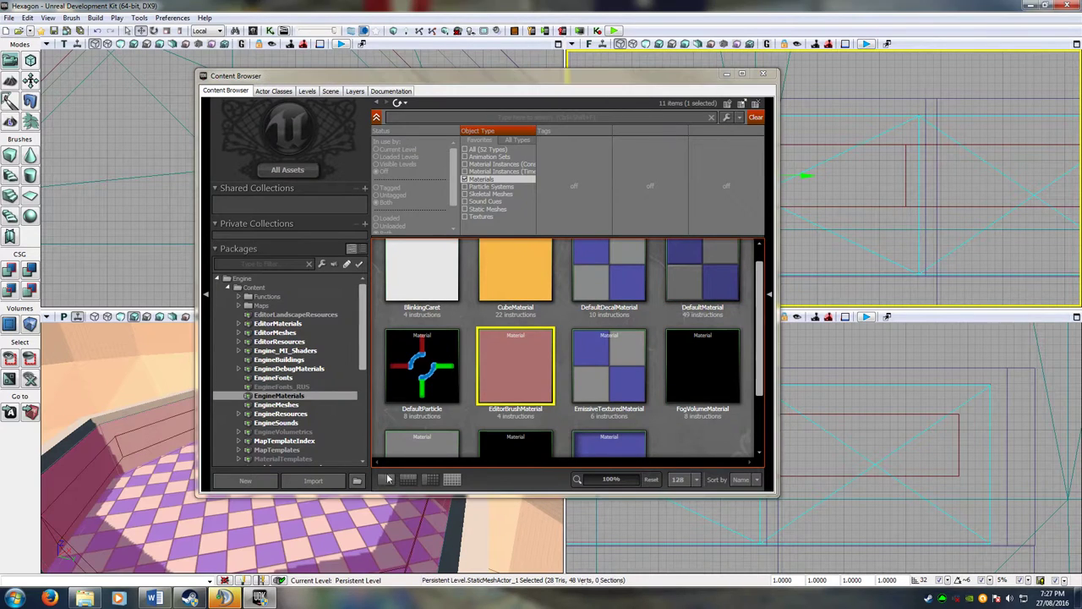
Apply the BlinkingCaret material to the checkered floor inside the octagonal basin and inspect it from several angles.
left_click_drag(576, 80, 758, 66)
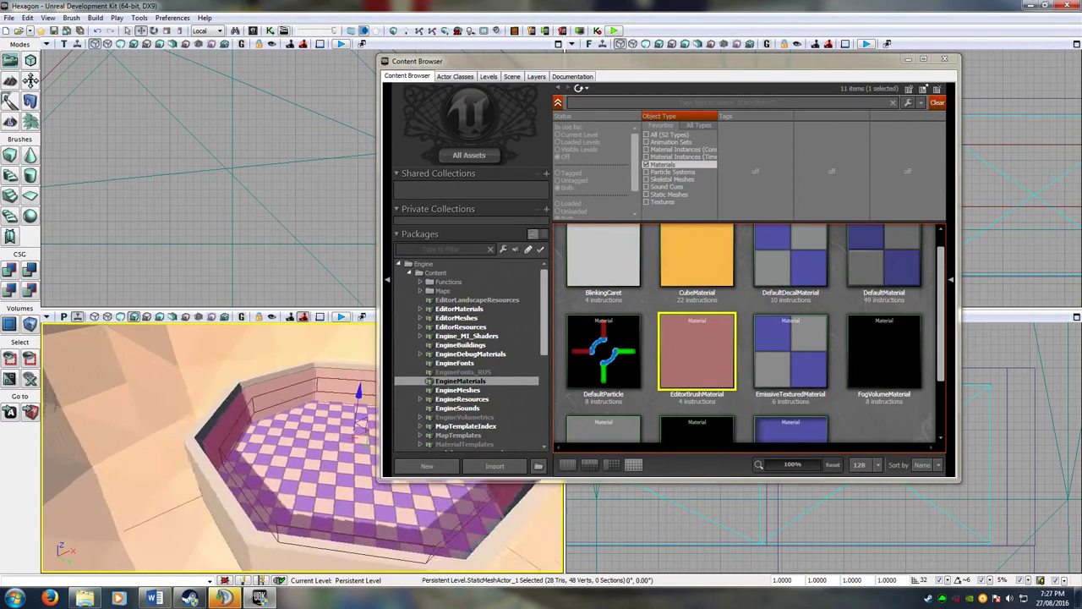
right_click_drag(257, 453, 190, 531)
left_click(280, 454)
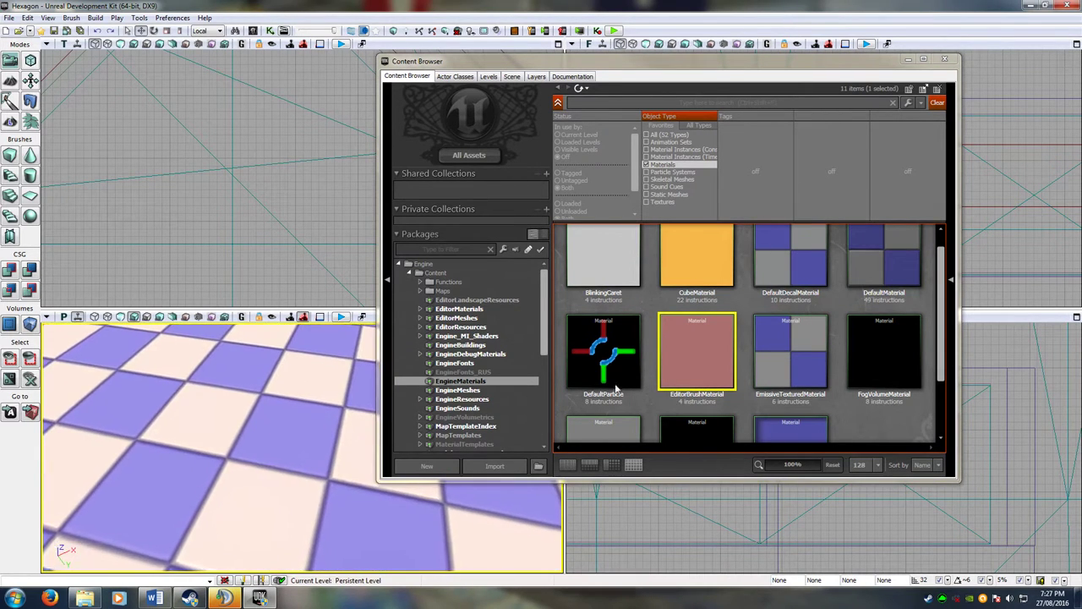
left_click_drag(611, 258, 315, 426)
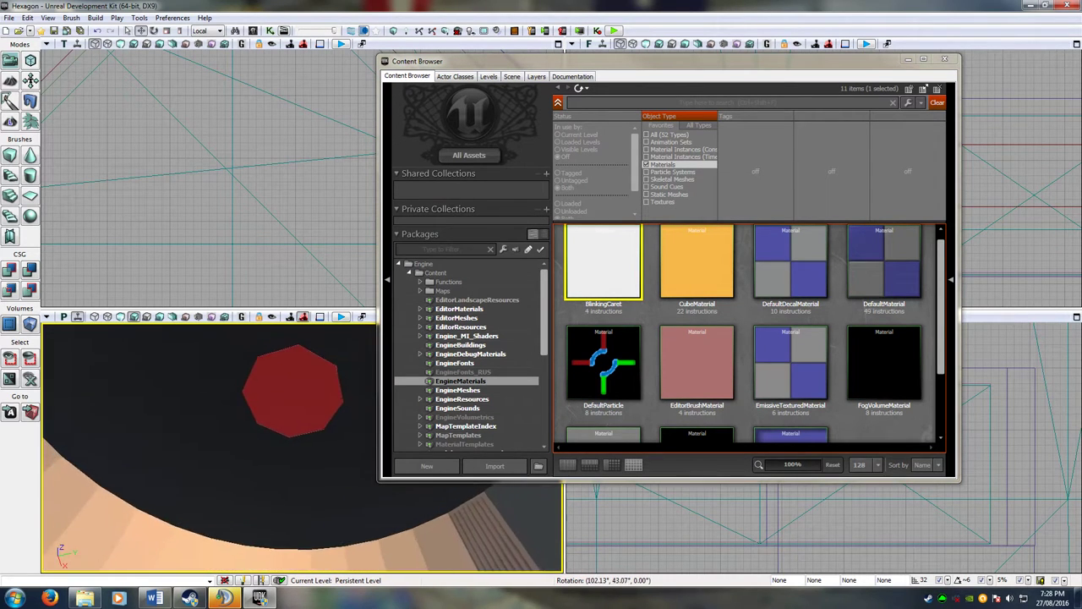
right_click_drag(287, 423, 338, 439)
right_click_drag(270, 448, 327, 544)
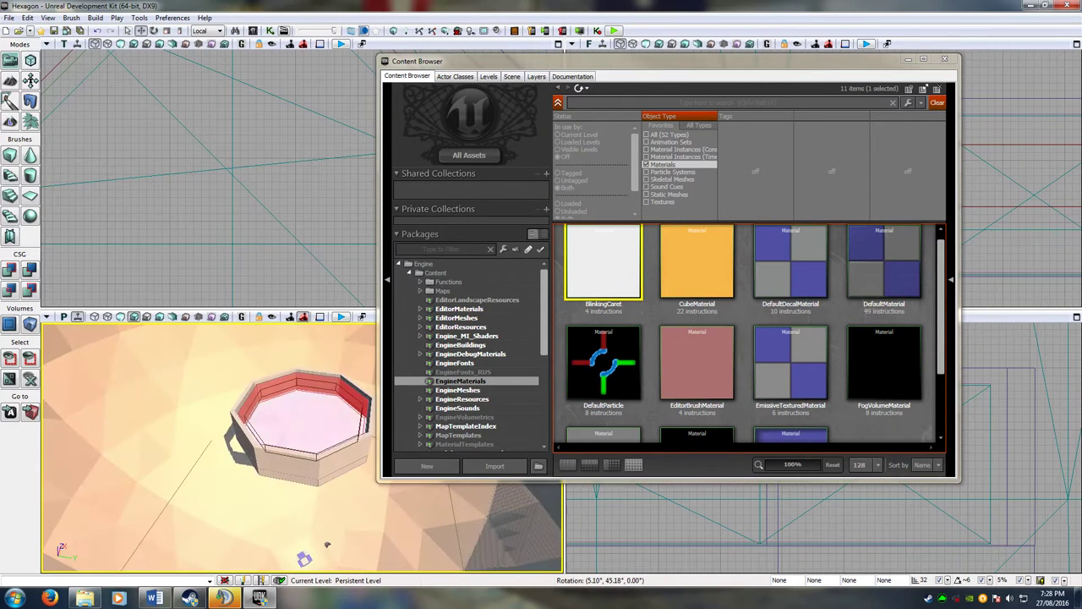
right_click_drag(305, 448, 286, 475)
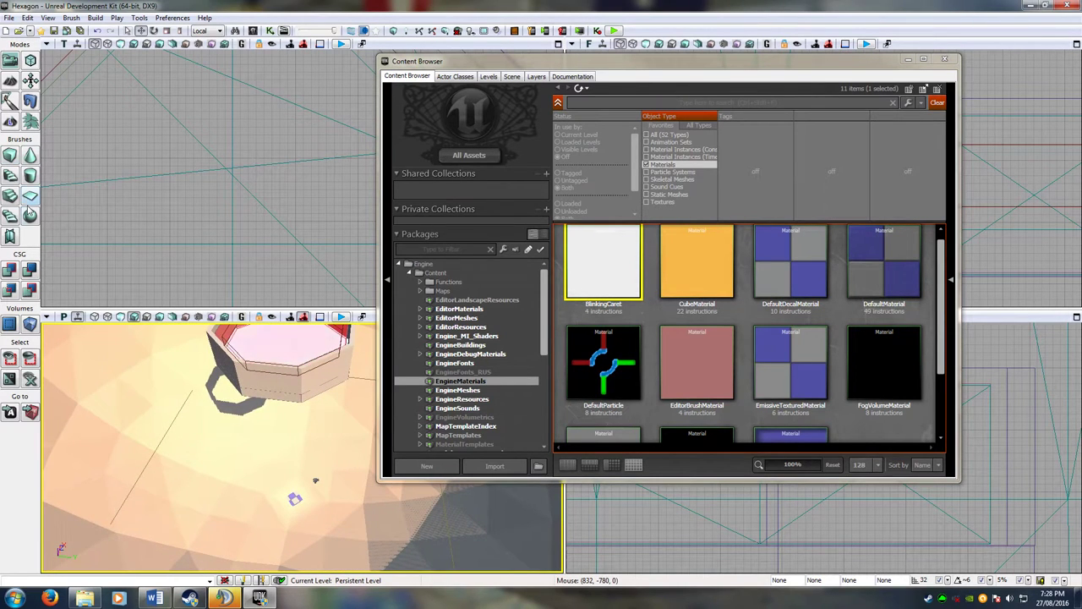
Select the octagonal builder brush and move it out of the basin, down towards the arena floor.
right_click_drag(220, 406, 224, 374)
key("space")
key("space")
right_click_drag(313, 554, 282, 548)
left_click(267, 404, "ctrl+shift")
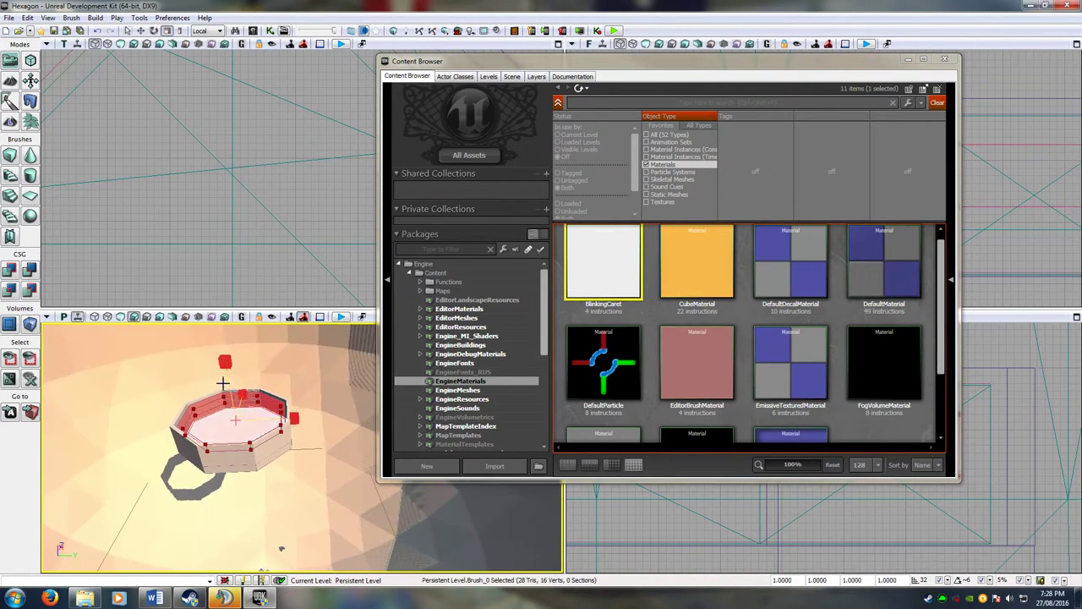
key("space")
left_click_drag(229, 375, 273, 554)
mouse_move(273, 553)
right_mouse_down()
mouse_move(272, 571)
mouse_move(272, 516)
right_mouse_up()
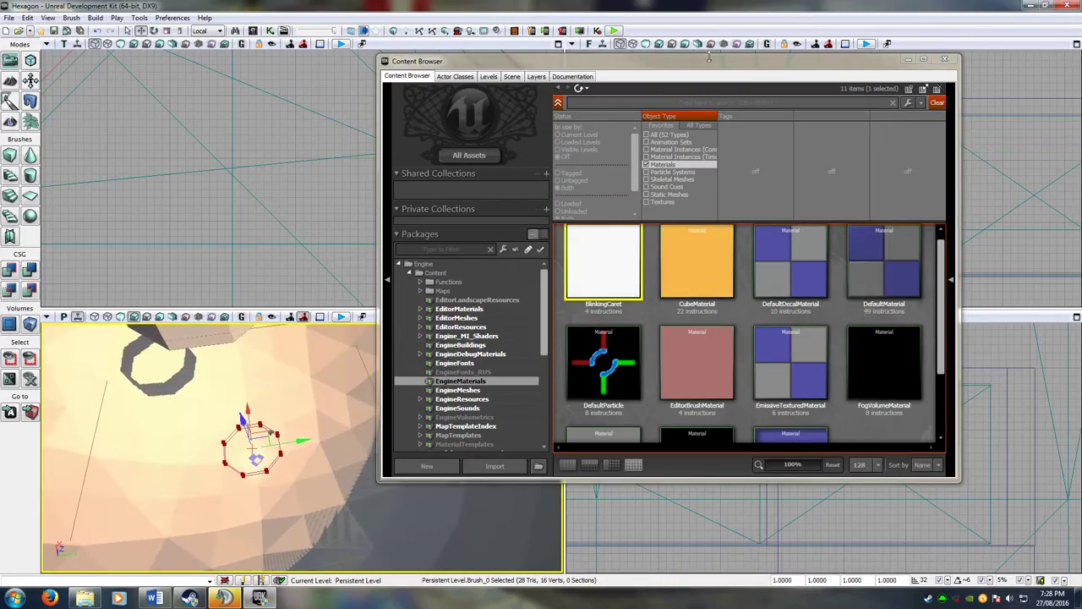
Select the blocking volume beneath the arena bowl in the front view and raise it 96 units, then another 32.
left_click_drag(703, 64, 405, 62)
right_click_drag(933, 200, 824, 238)
scroll(980, 105, "down", 5)
scroll(833, 191, "down", 5)
scroll(823, 238, "up", 10)
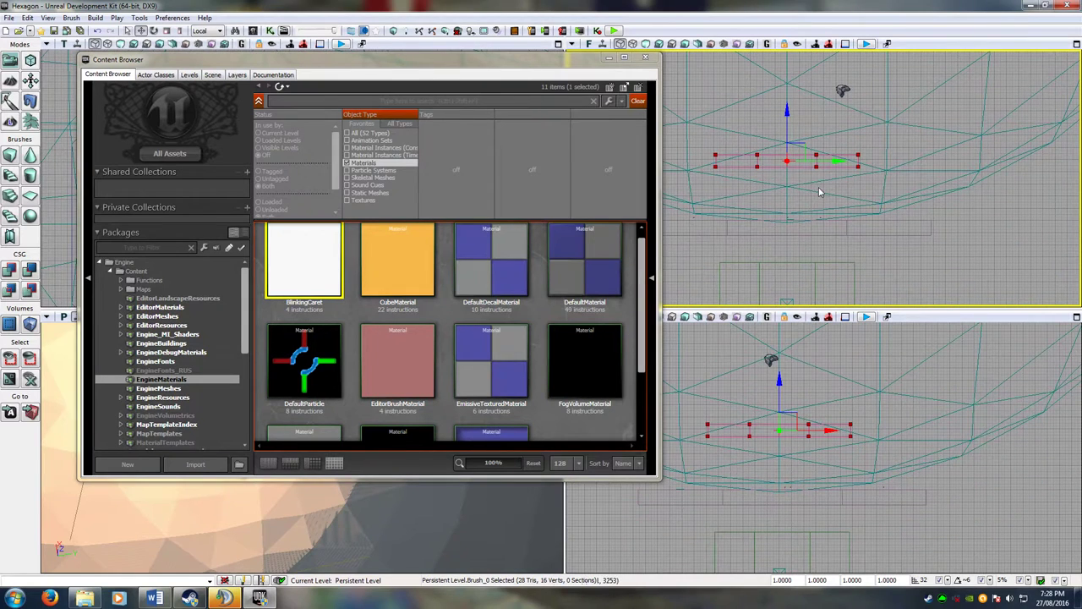
left_click(862, 232)
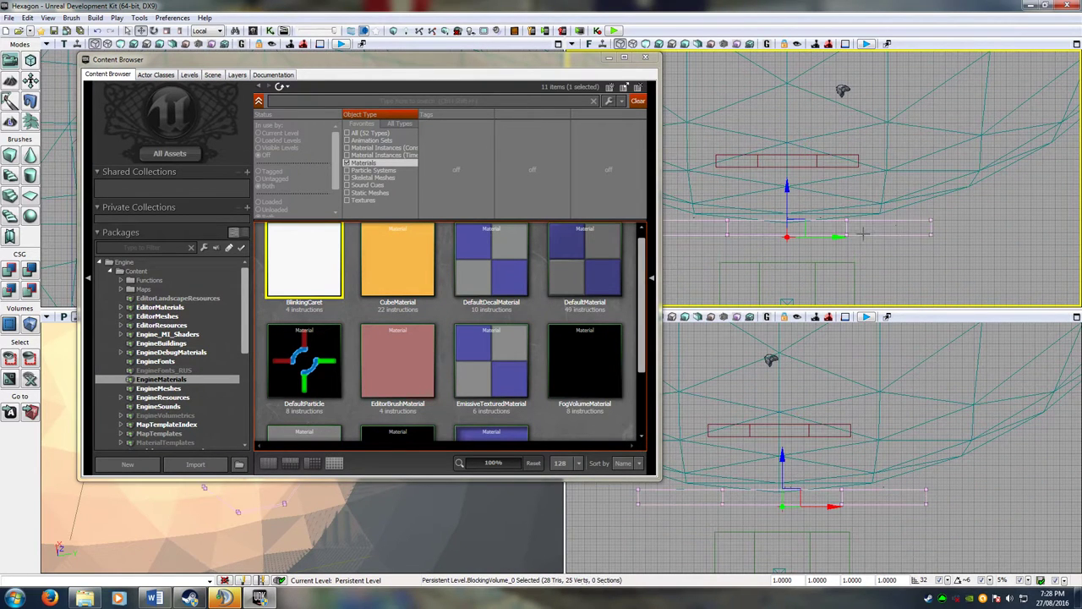
left_click(847, 167, "ctrl")
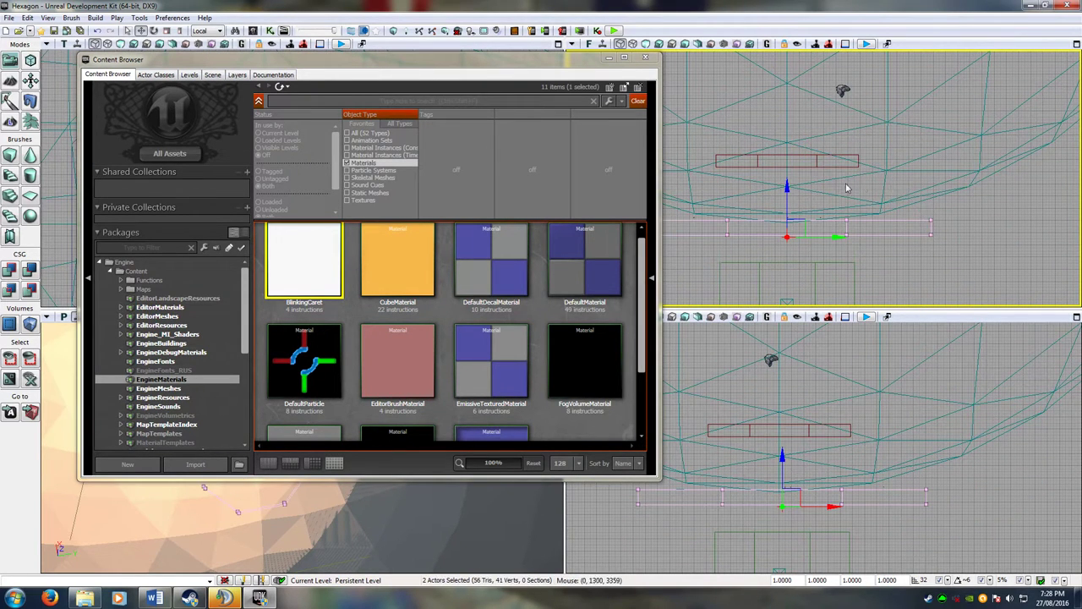
left_click_drag(788, 185, 797, 169)
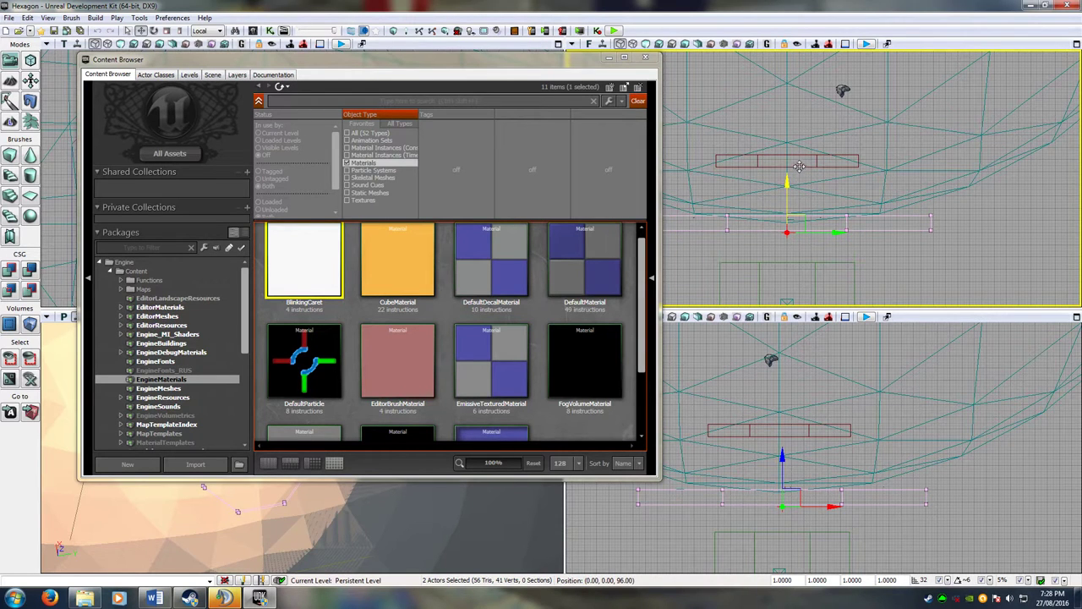
scroll(853, 211, "up", 5)
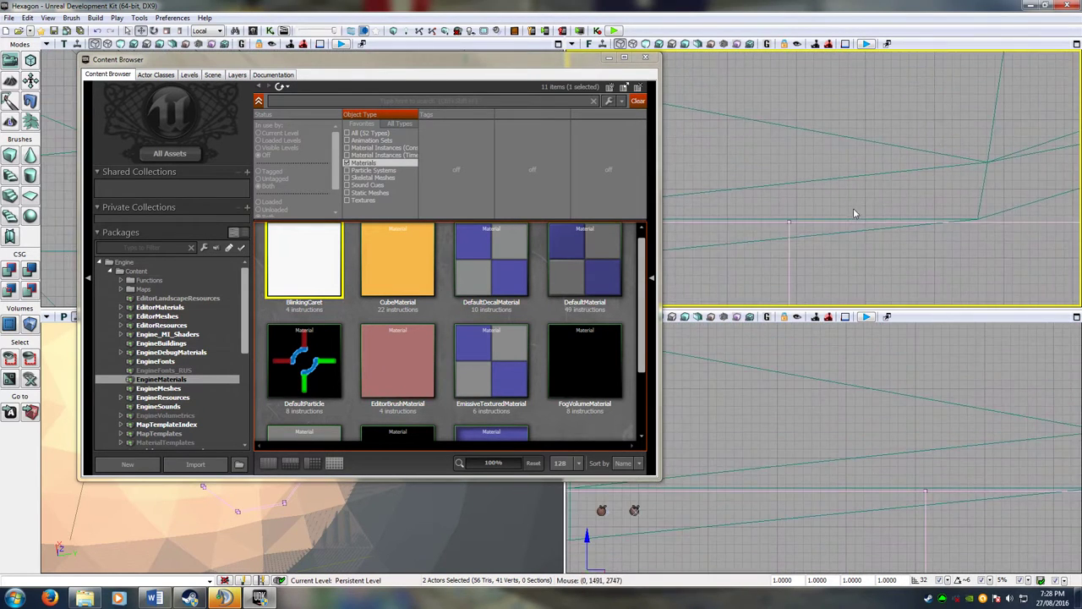
scroll(853, 208, "up", 3)
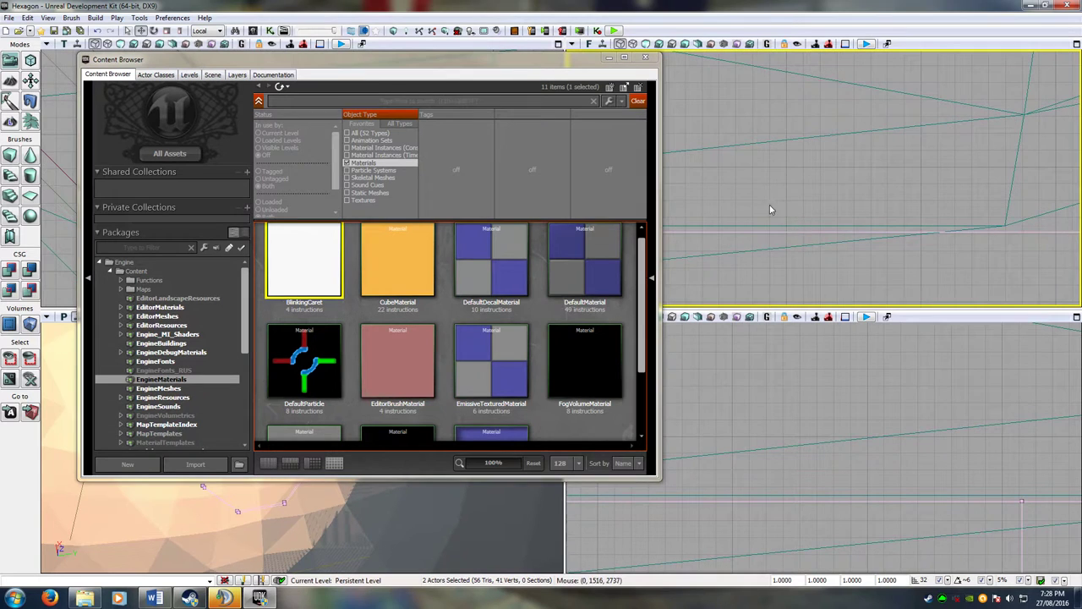
scroll(770, 209, "down", 6)
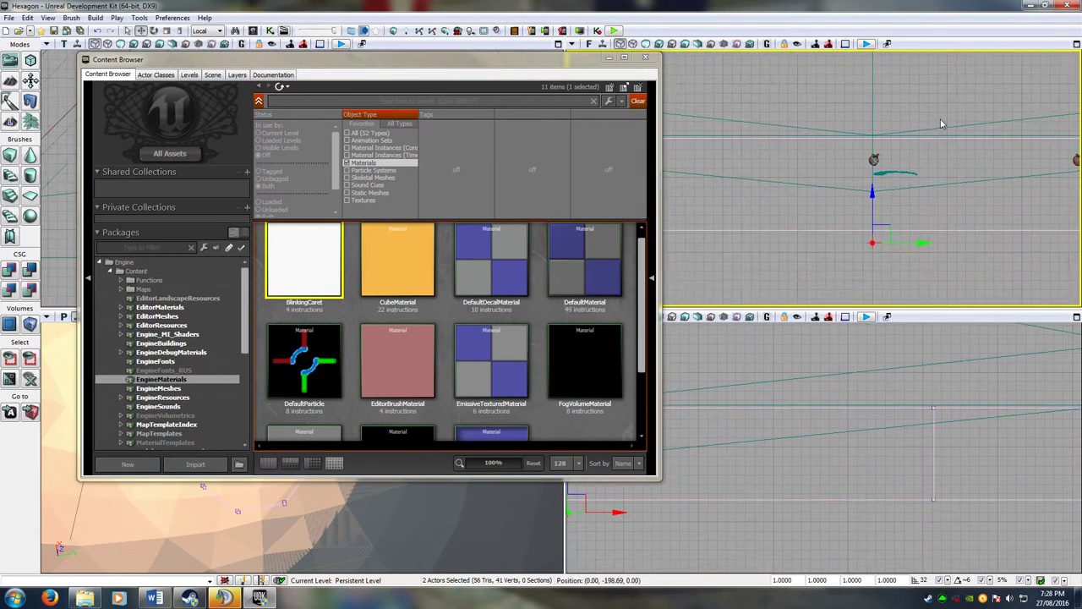
left_click_drag(873, 198, 872, 192)
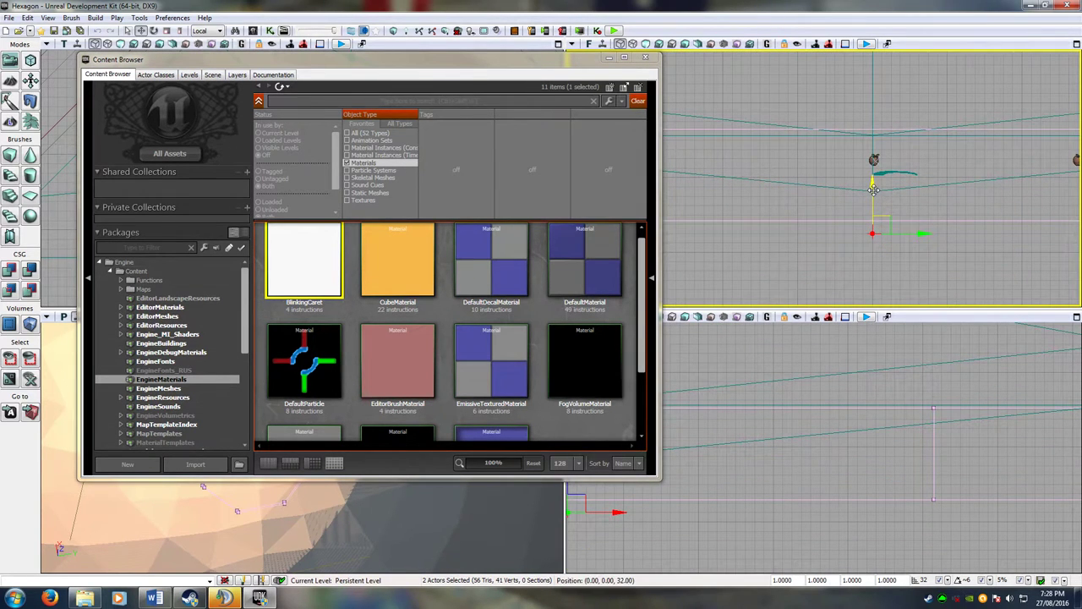
Select the arena bowl mesh and move its pivot to the mesh's lowest vertex in the front view.
right_click_drag(908, 126, 1078, 123)
right_click_drag(980, 127, 872, 167)
scroll(888, 181, "up", 9)
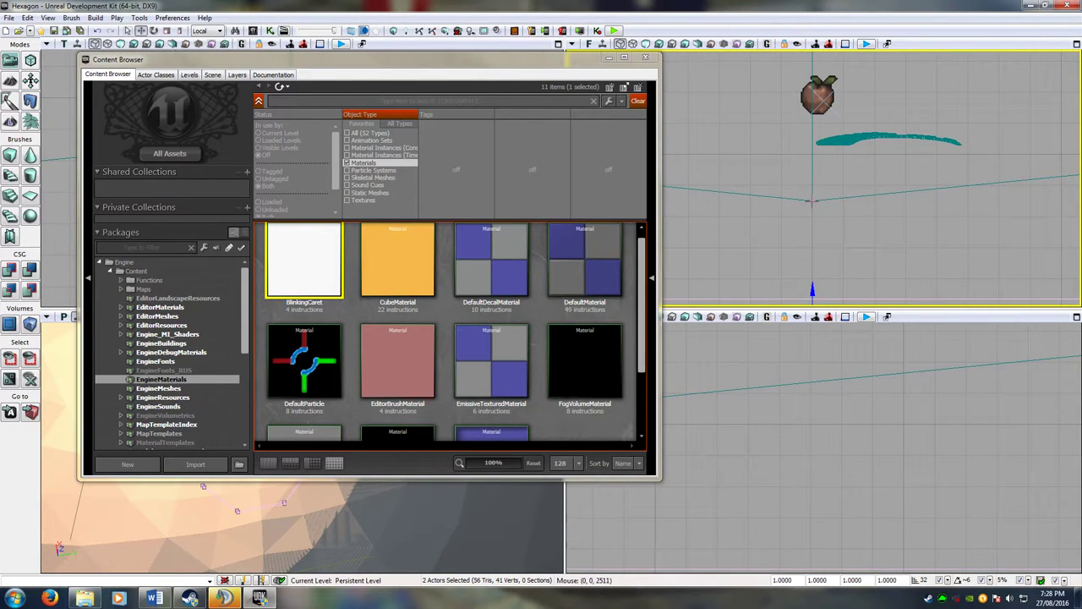
scroll(832, 201, "down", 5)
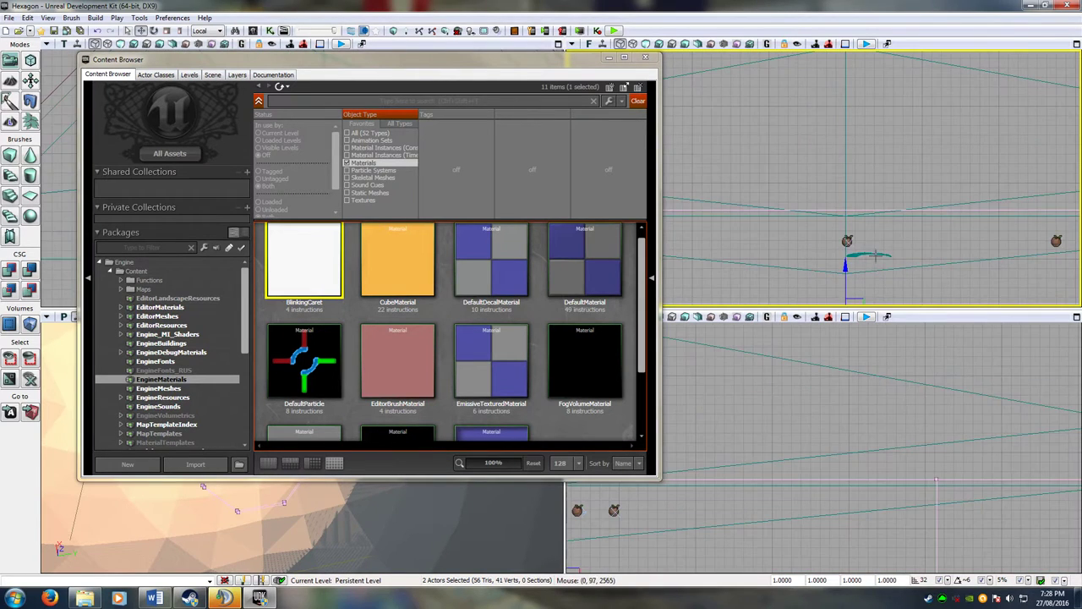
scroll(898, 246, "down", 6)
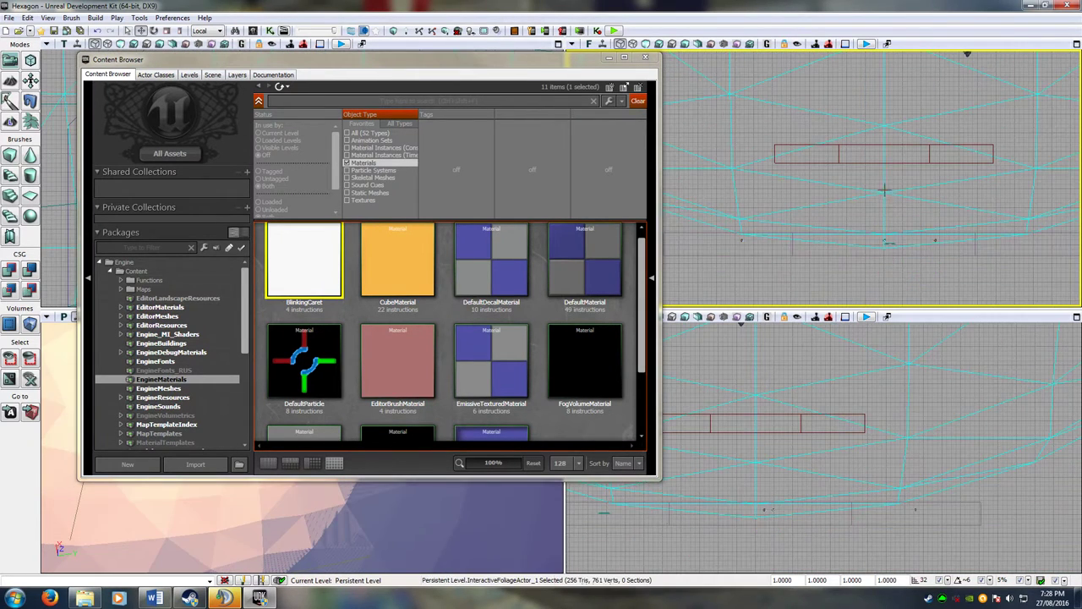
scroll(872, 203, "up", 6)
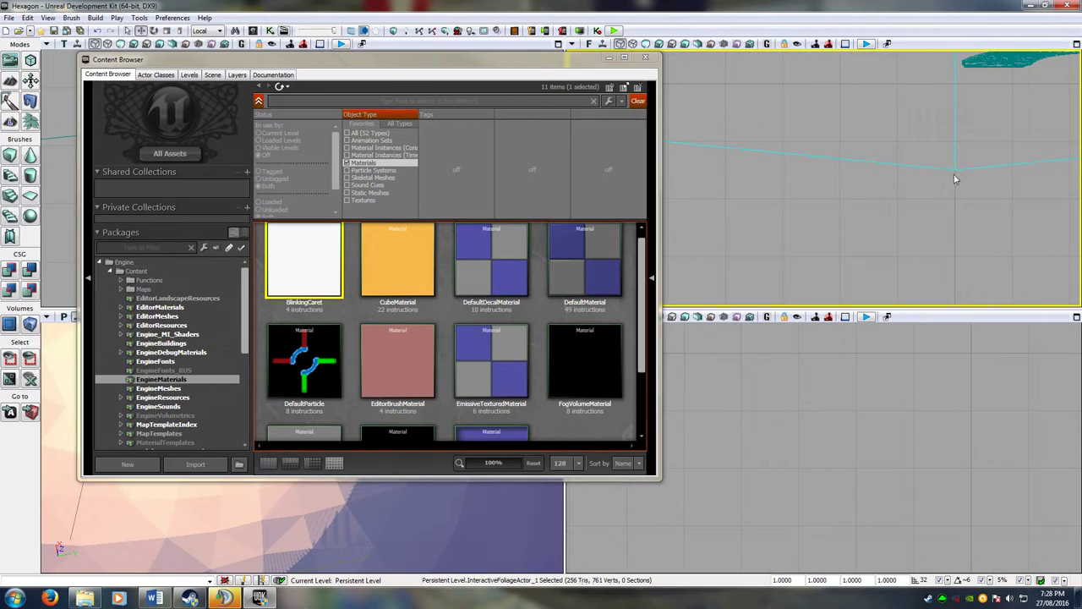
right_click(953, 160)
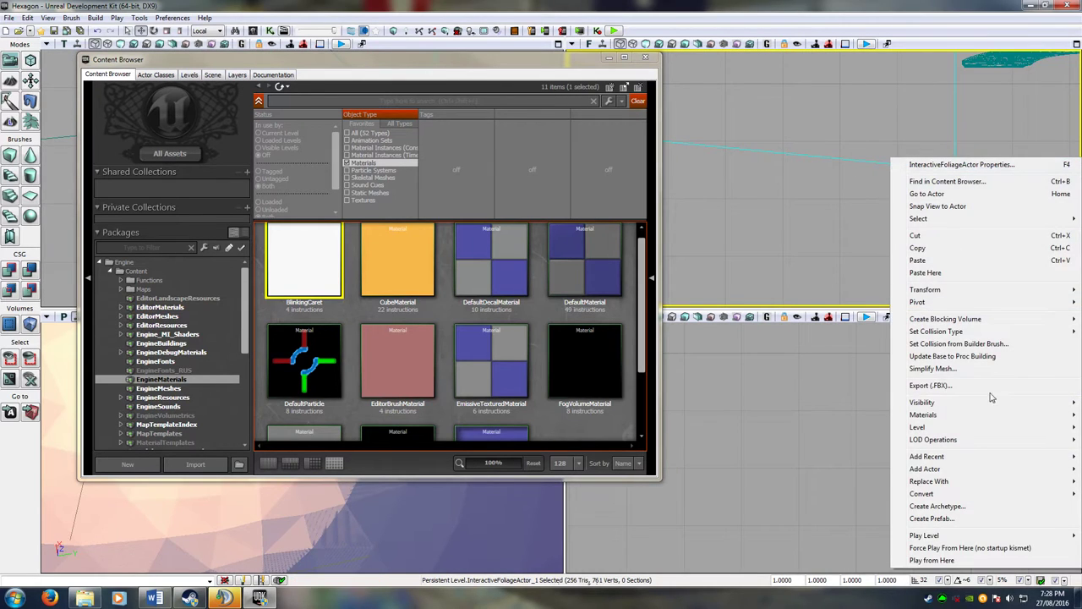
mouse_move(929, 301)
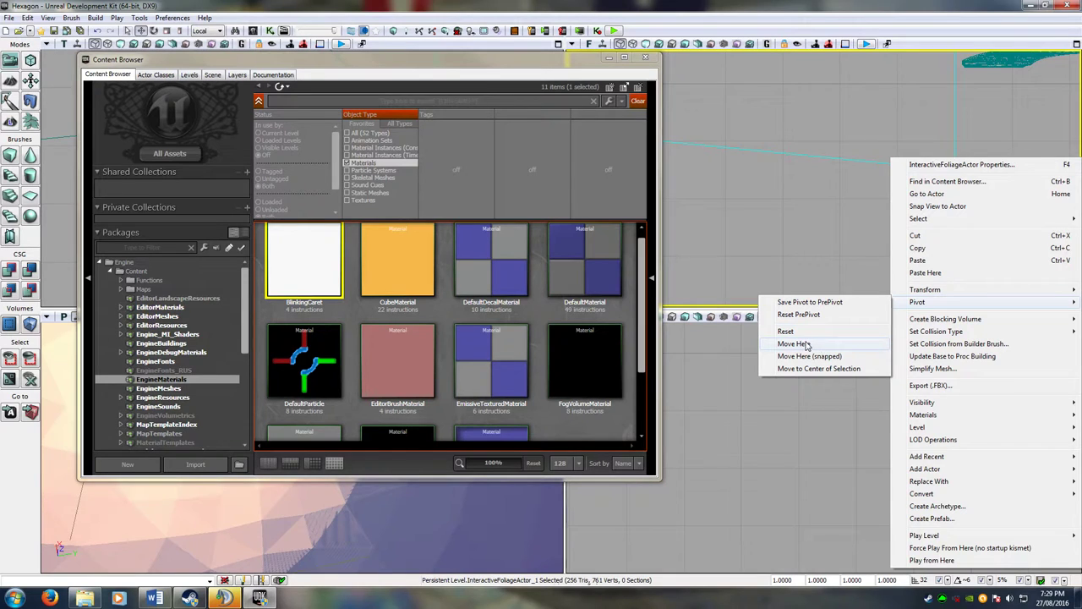
left_click(806, 345)
mouse_move(961, 123)
left_mouse_down()
mouse_move(961, 68)
mouse_move(962, 176)
mouse_move(964, 122)
left_mouse_up()
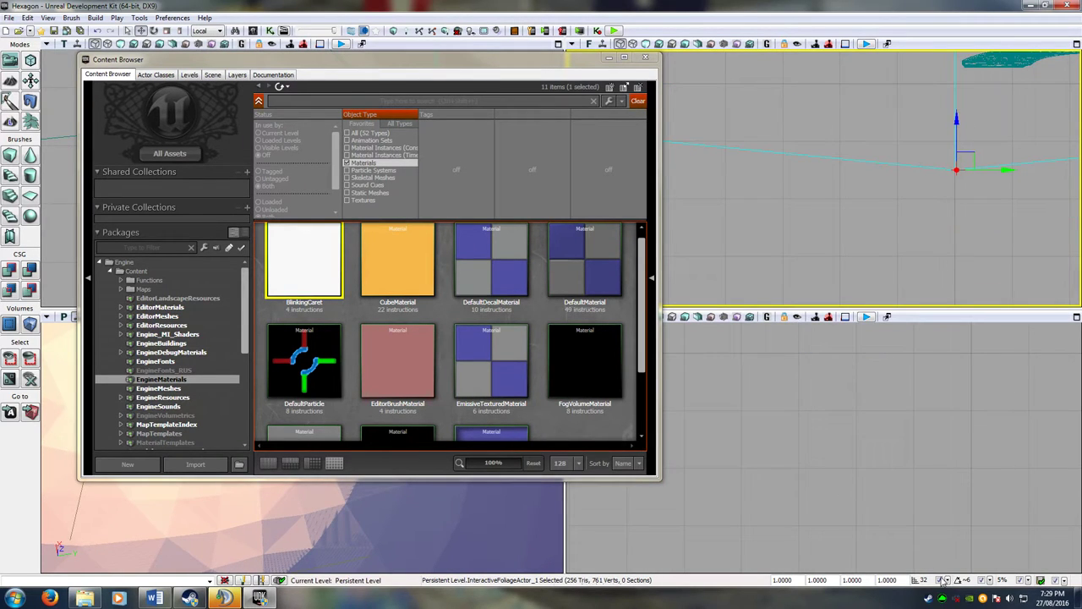
Lower the arena bowl mesh slightly in the front view with grid snapping off, and deselect it.
left_click_drag(954, 136, 957, 137)
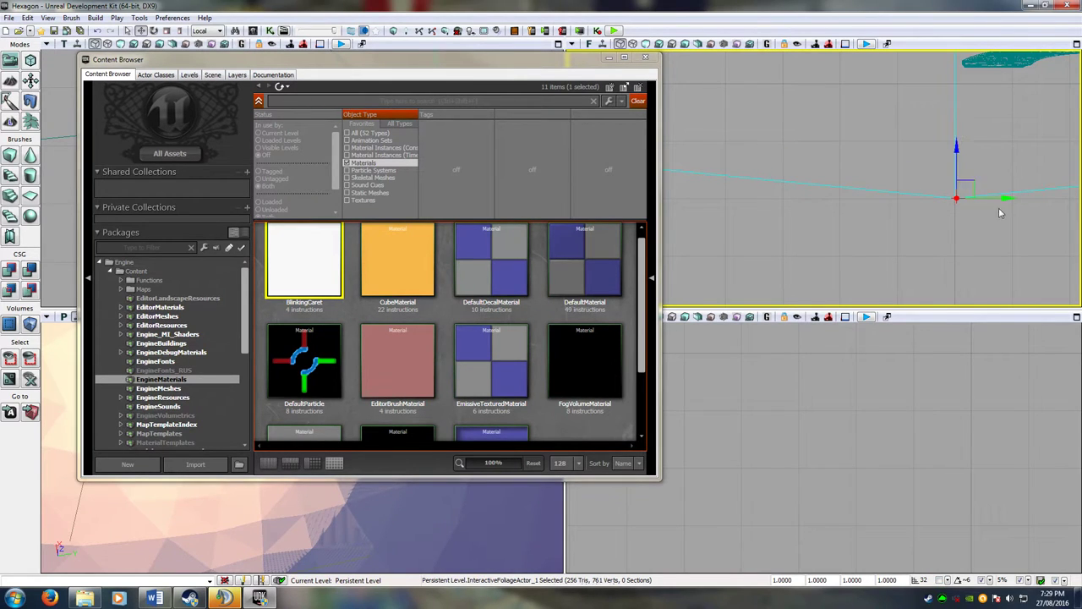
scroll(981, 223, "up", 12)
scroll(854, 280, "down", 4)
scroll(816, 294, "up", 2)
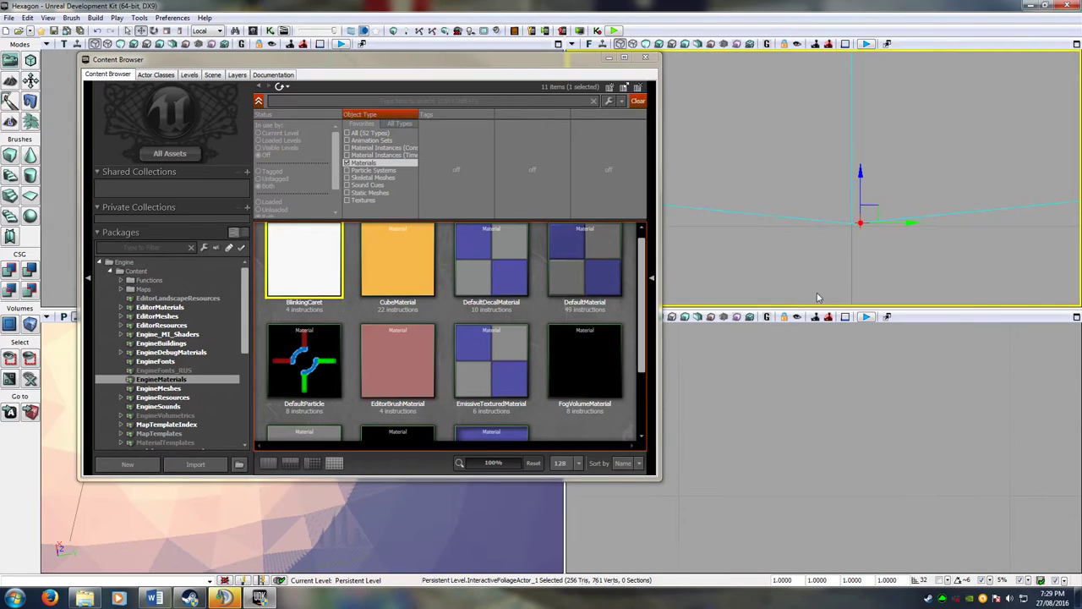
left_click(869, 167)
scroll(908, 274, "down", 15)
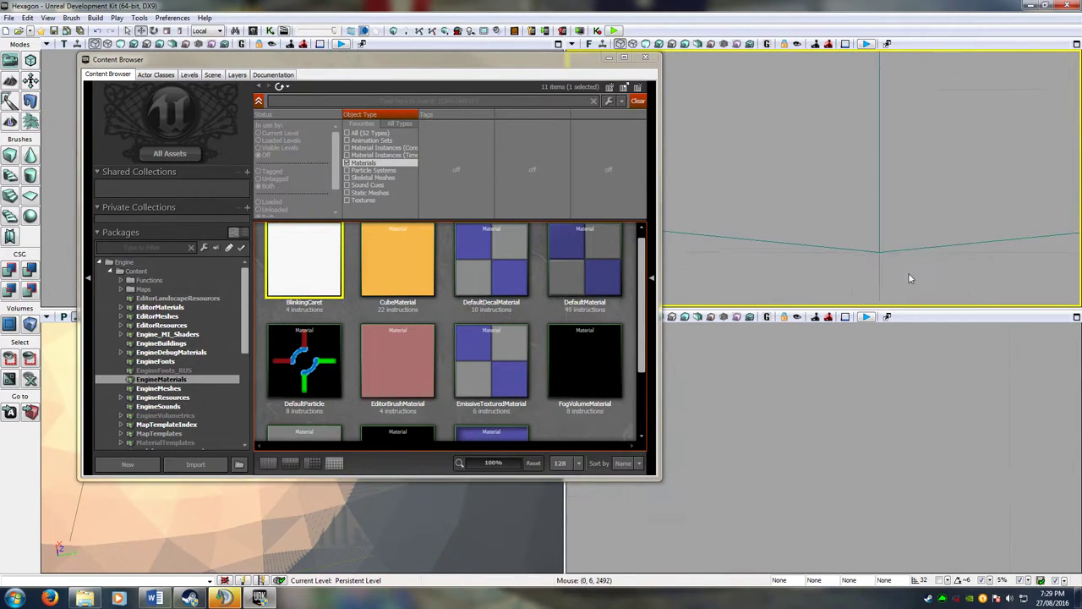
Select the blocking volume beneath the arena bowl and lower it so its top edge meets the bowl's inner floor point.
left_click_drag(917, 242, 696, 239)
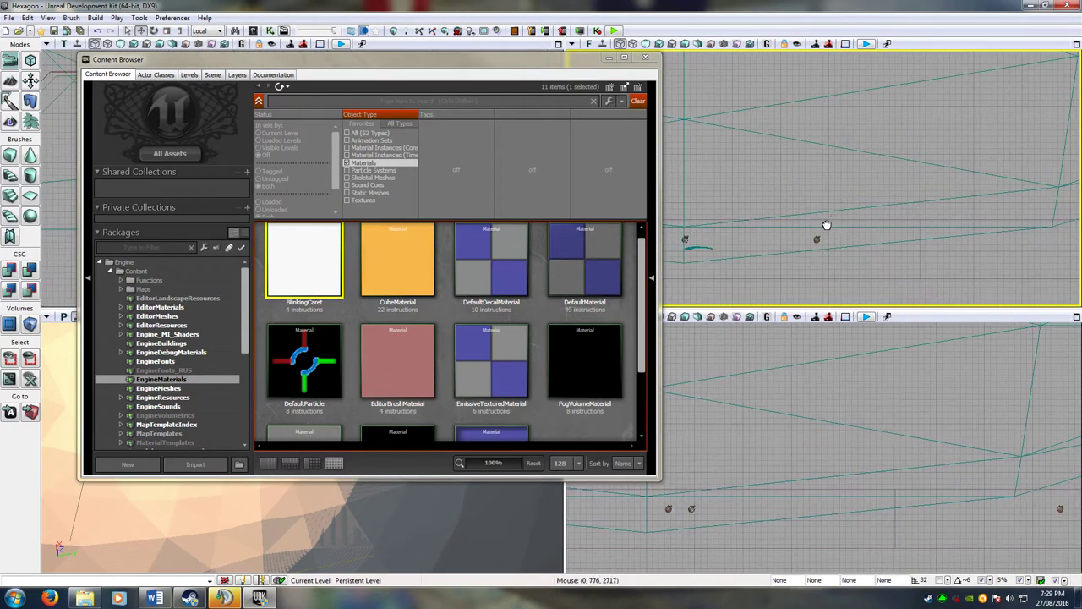
left_click_drag(828, 226, 656, 262)
scroll(816, 250, "up", 3)
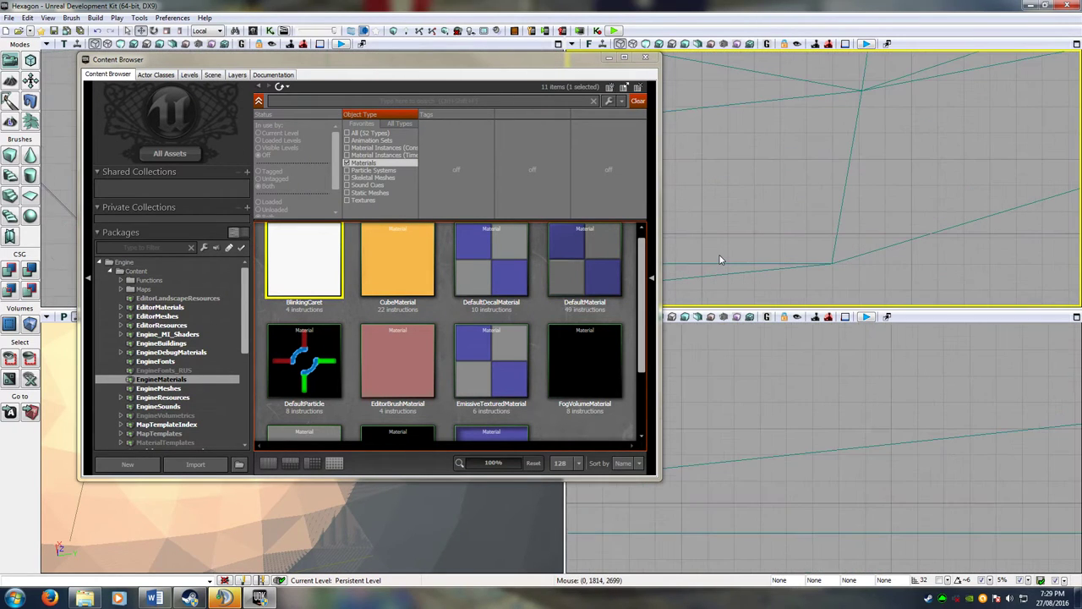
left_click(771, 234)
scroll(757, 242, "down", 5)
left_click_drag(742, 250, 1017, 230)
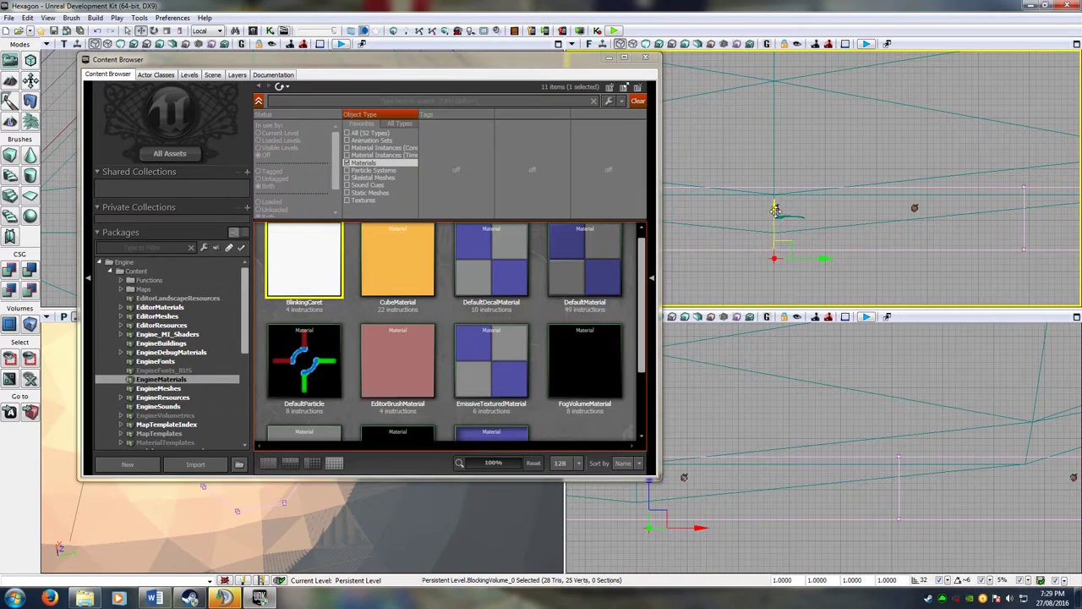
scroll(772, 218, "up", 5)
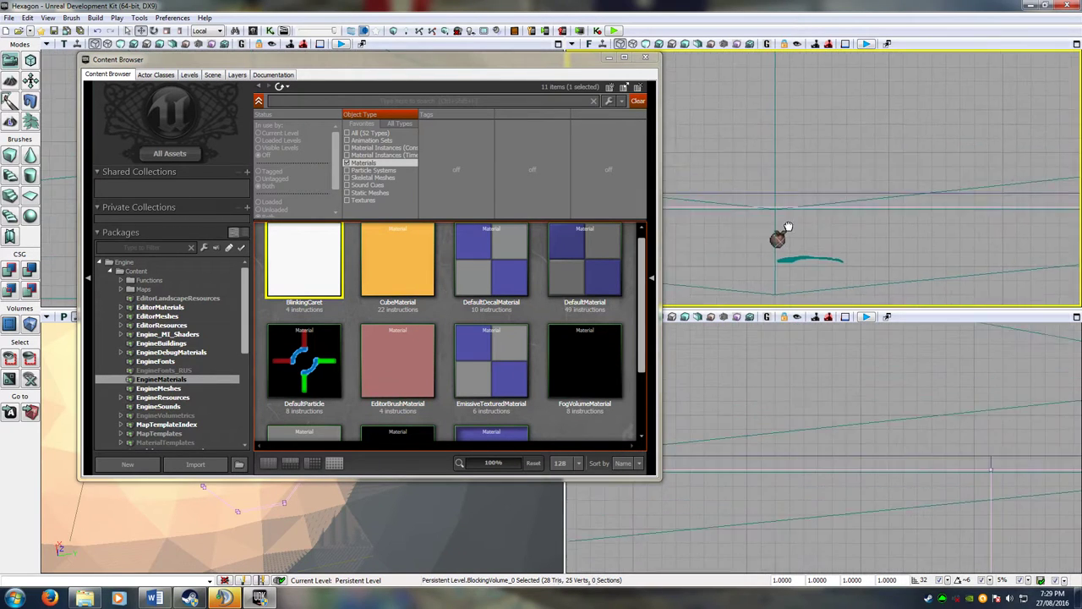
scroll(810, 283, "up", 3)
scroll(901, 293, "up", 2)
mouse_move(749, 236)
left_mouse_down()
mouse_move(901, 293)
mouse_move(849, 80)
mouse_move(814, 167)
mouse_move(814, 111)
mouse_move(820, 279)
left_mouse_up()
scroll(902, 291, "down", 2)
scroll(902, 290, "down", 3)
scroll(864, 138, "down", 3)
scroll(864, 138, "up", 4)
Select the floor brush beneath the arena bowl and lower it to match the blocking volume's top edge.
left_click(828, 234)
mouse_move(828, 234)
left_mouse_down()
mouse_move(833, 65)
mouse_move(838, 307)
left_mouse_up()
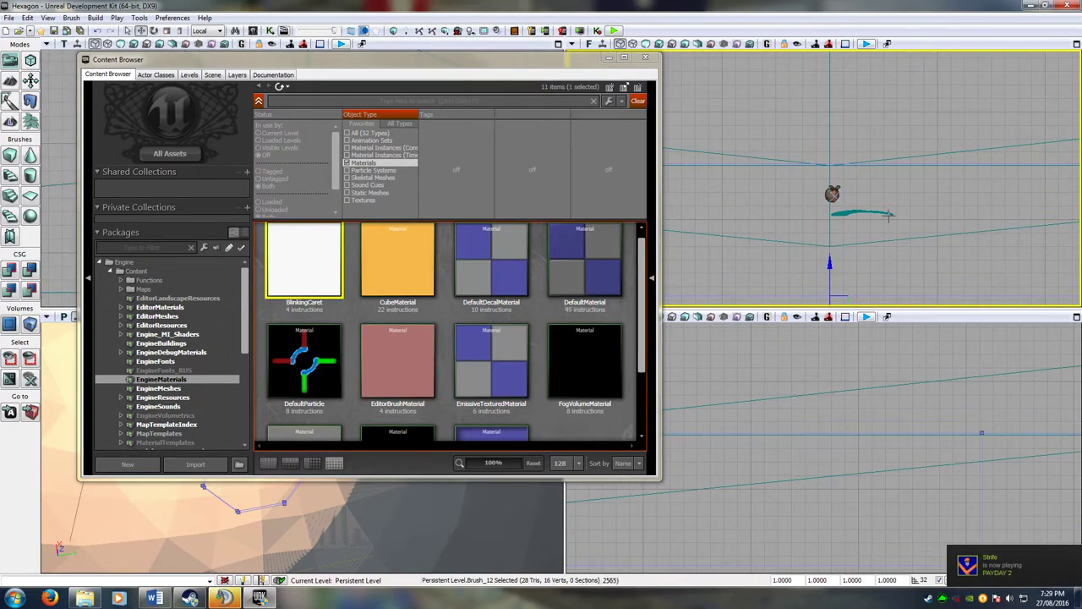
scroll(951, 264, "down", 5)
scroll(921, 268, "down", 3)
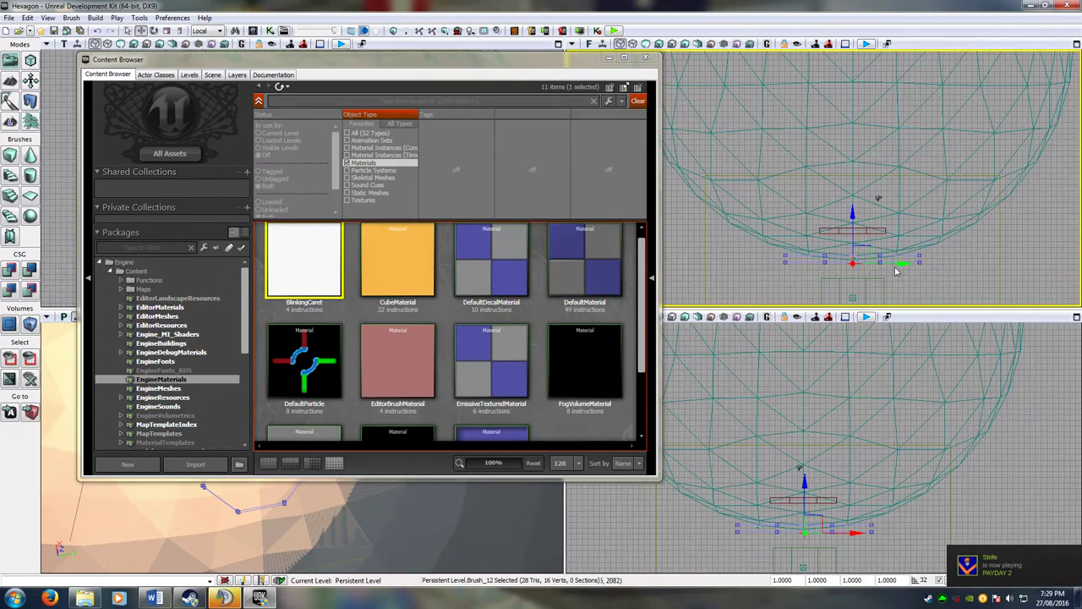
scroll(837, 262, "up", 8)
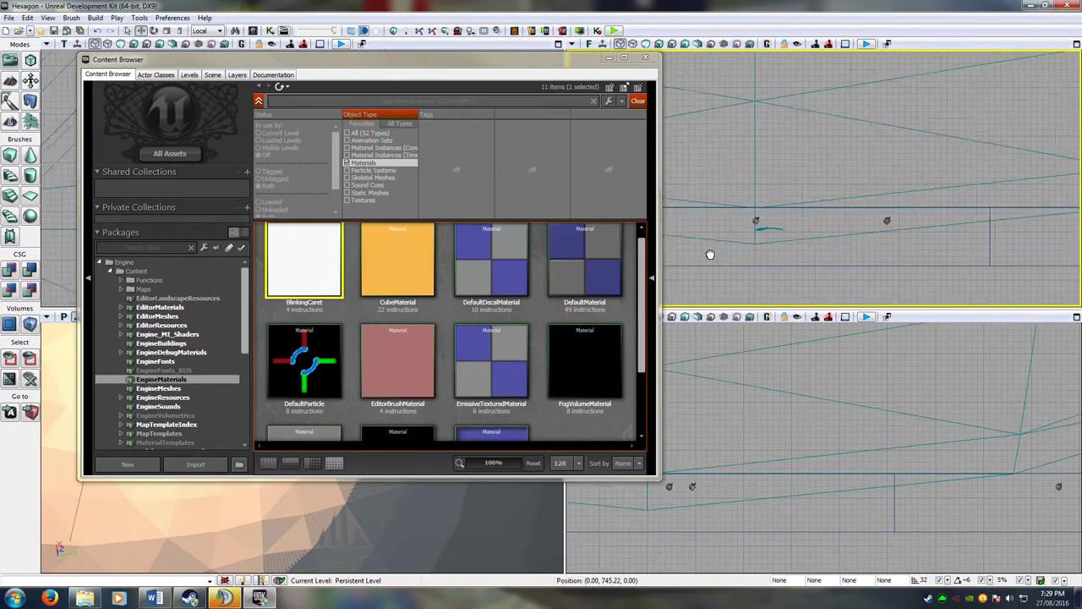
left_click_drag(787, 249, 831, 253)
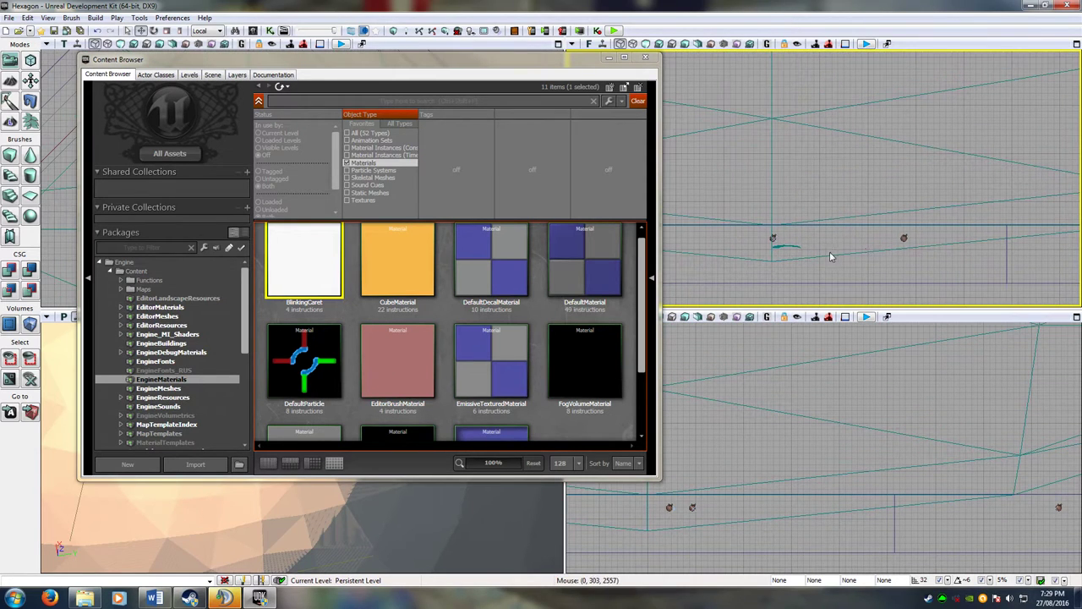
Select the three path nodes near the arena floor together, raise them above the floor, and deselect them.
left_click(904, 237)
left_click_drag(911, 198, 905, 168)
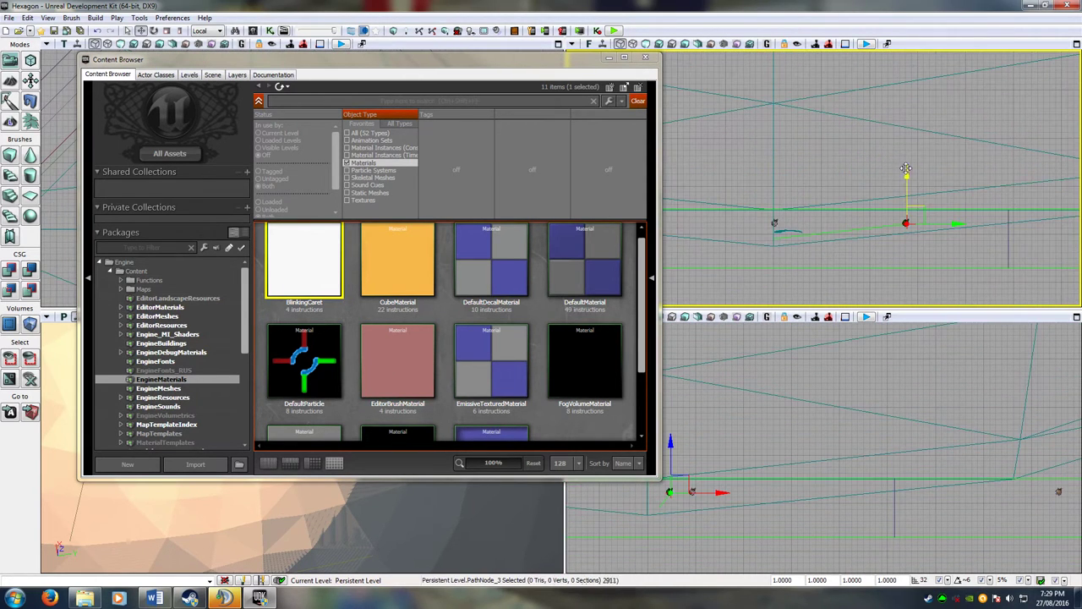
left_click(786, 230, "ctrl")
left_click(777, 225)
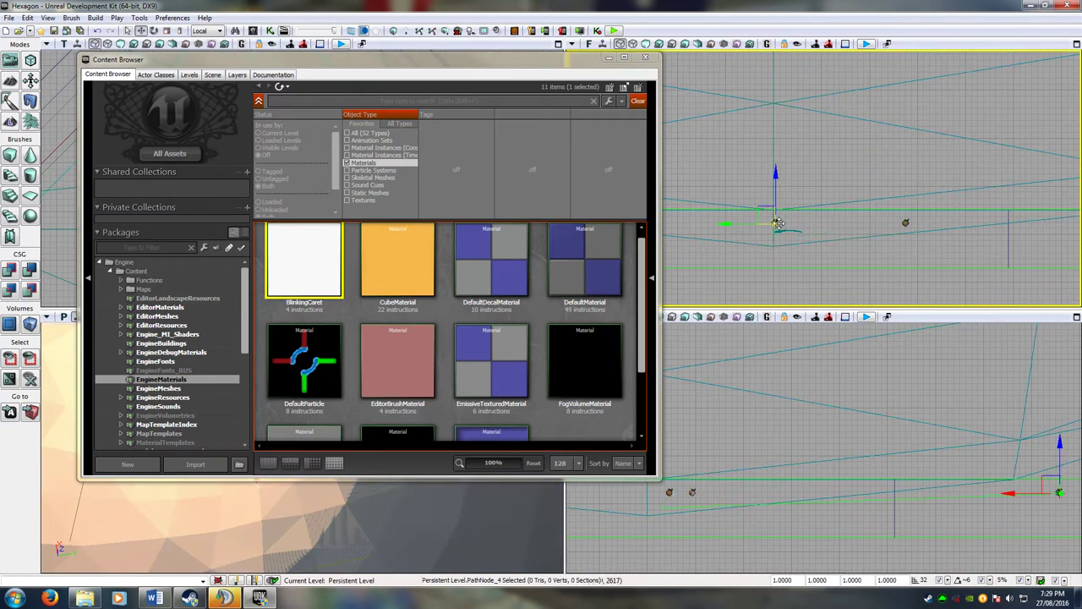
left_click(905, 222, "ctrl")
right_click_drag(824, 237, 1071, 217)
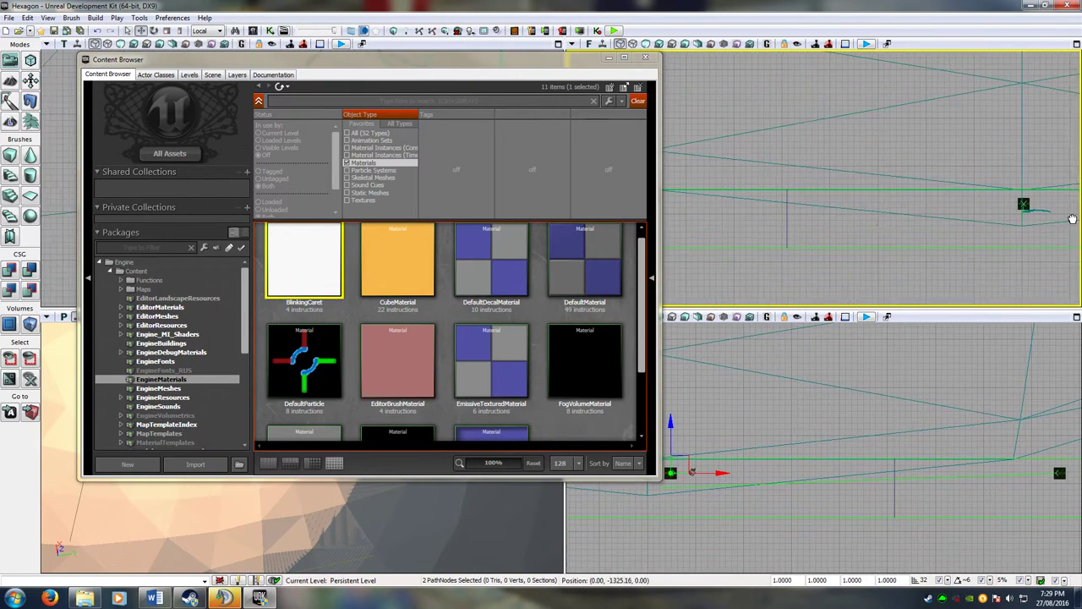
right_click_drag(735, 216, 611, 246)
left_click(914, 194, "ctrl")
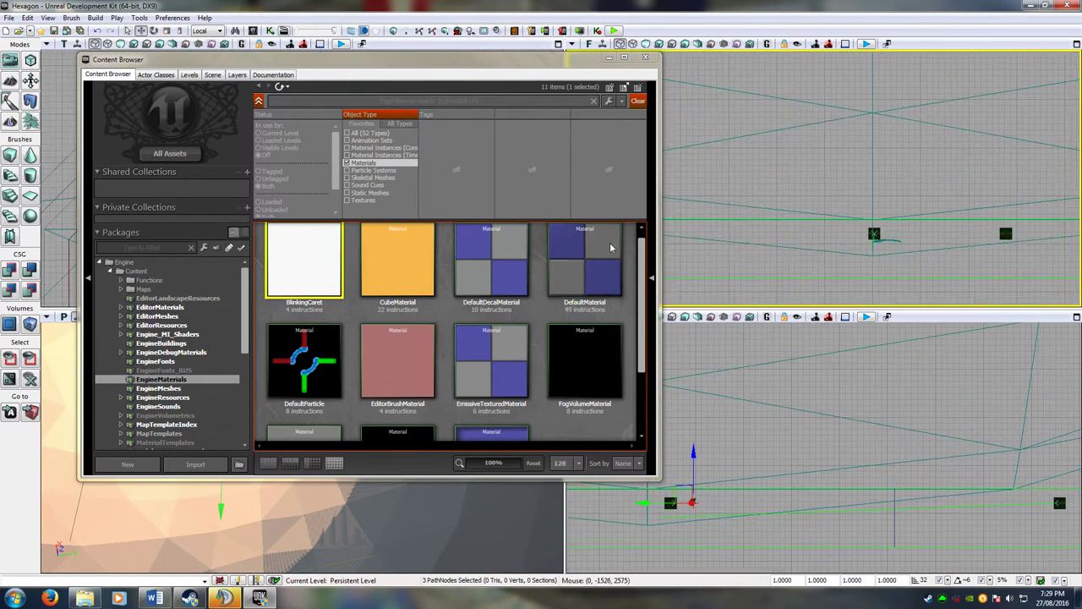
scroll(845, 234, "down", 9)
left_click_drag(724, 190, 723, 176)
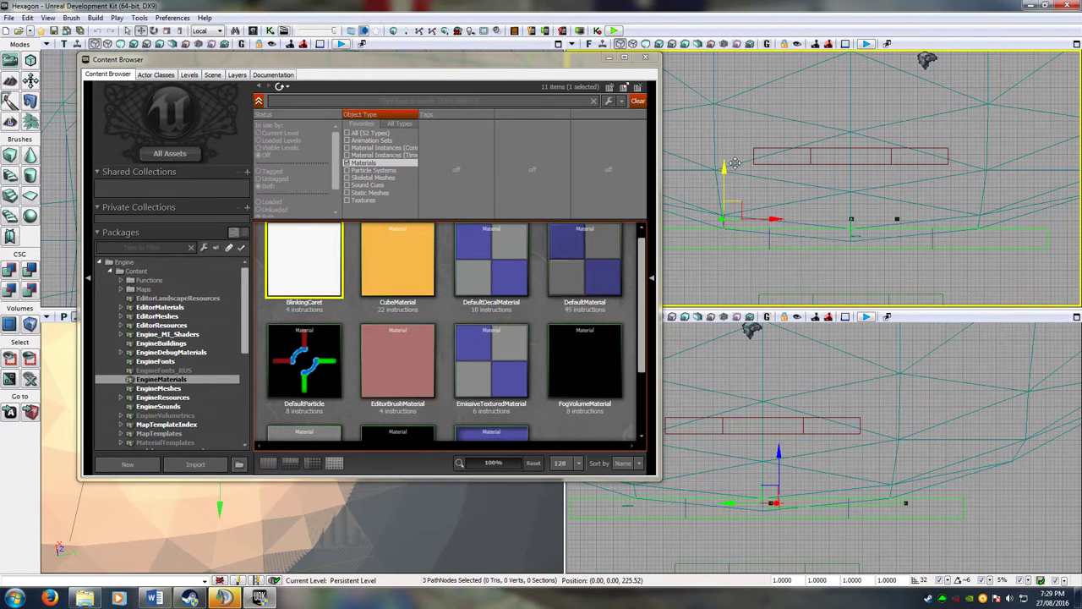
left_click(776, 194)
key("ctrl+shift+f")
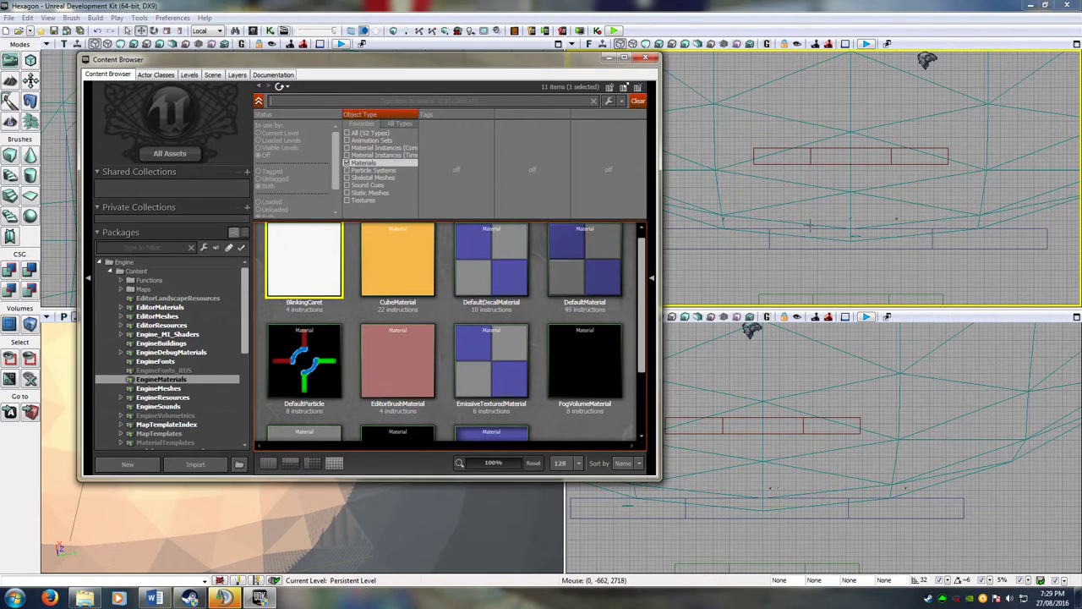
Open UnrealKismet and examine the Get Location and Rotation and Set Actor Location nodes inside the Spawning group.
left_click(48, 17)
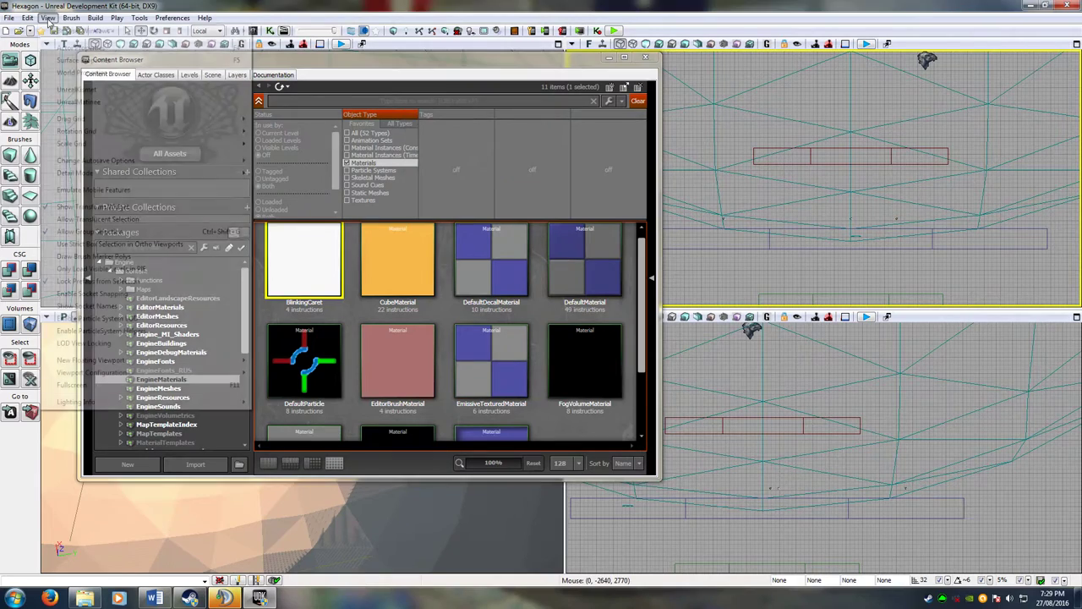
left_click(76, 89)
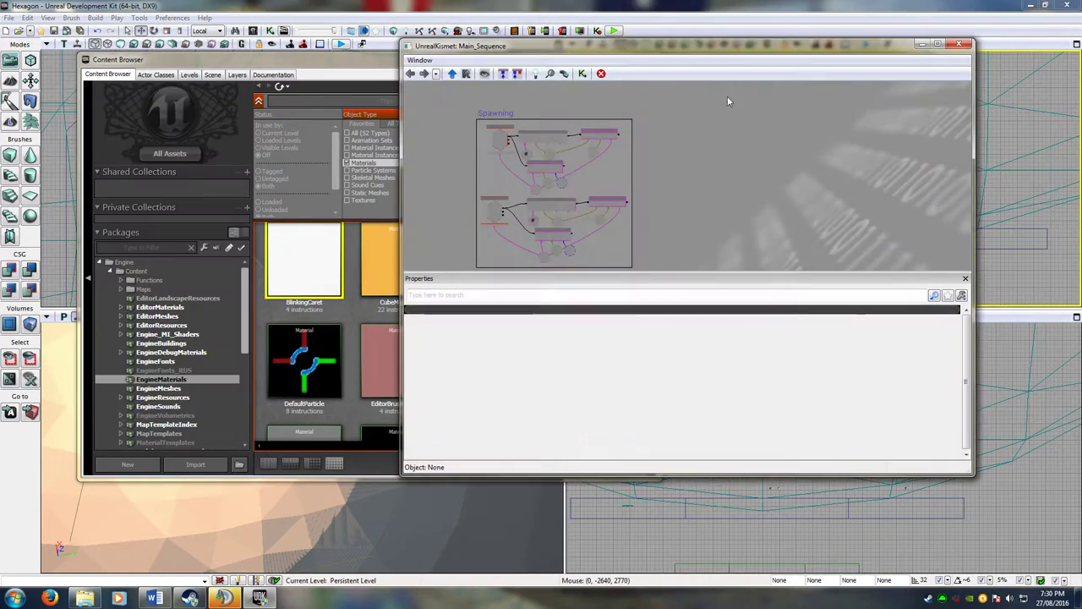
left_click_drag(715, 52, 492, 153)
scroll(488, 233, "up", 6)
left_click_drag(488, 234, 694, 219)
scroll(660, 231, "down", 2)
scroll(464, 243, "up", 2)
left_click_drag(580, 317, 502, 170)
left_click_drag(522, 230, 358, 222)
left_click_drag(673, 135, 521, 117)
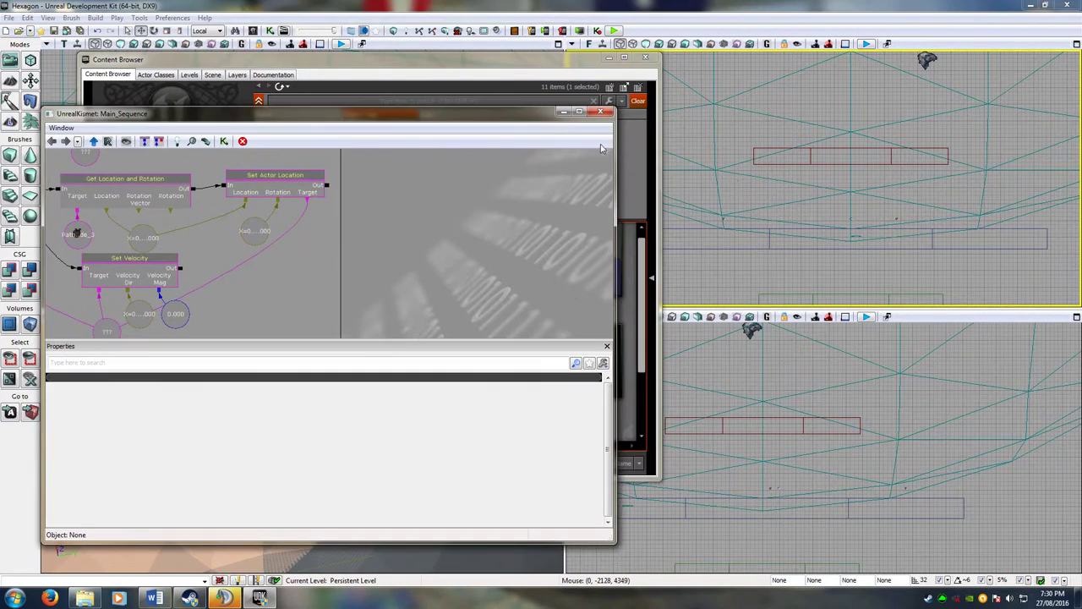
Select the path nodes above the arena floor one by one to compare them with the targets in the Kismet spawning sequences.
left_click(726, 223)
left_click(787, 201)
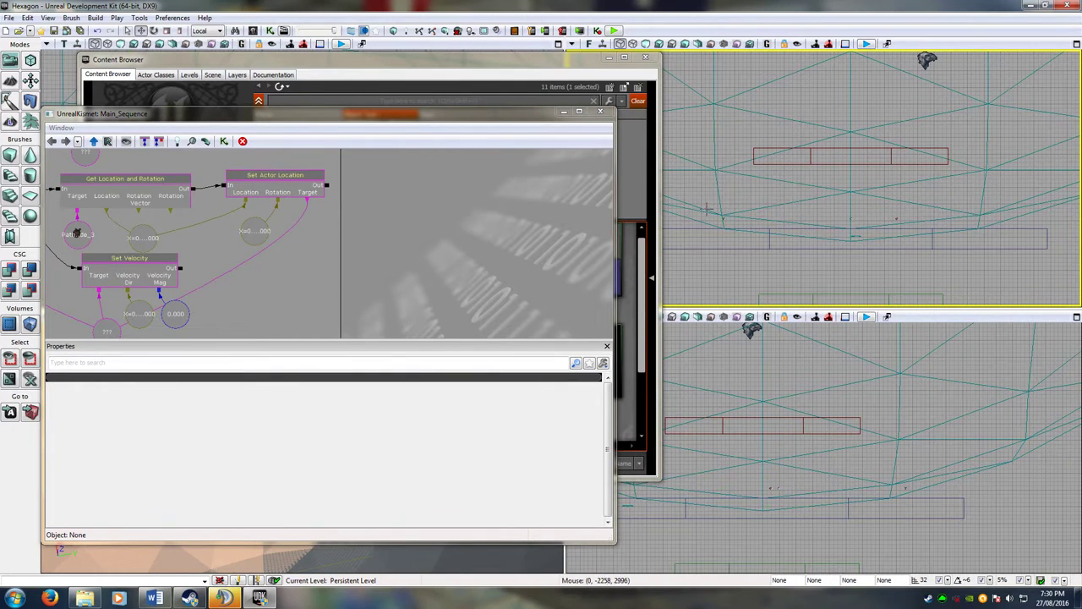
left_click(722, 218)
left_click(725, 218)
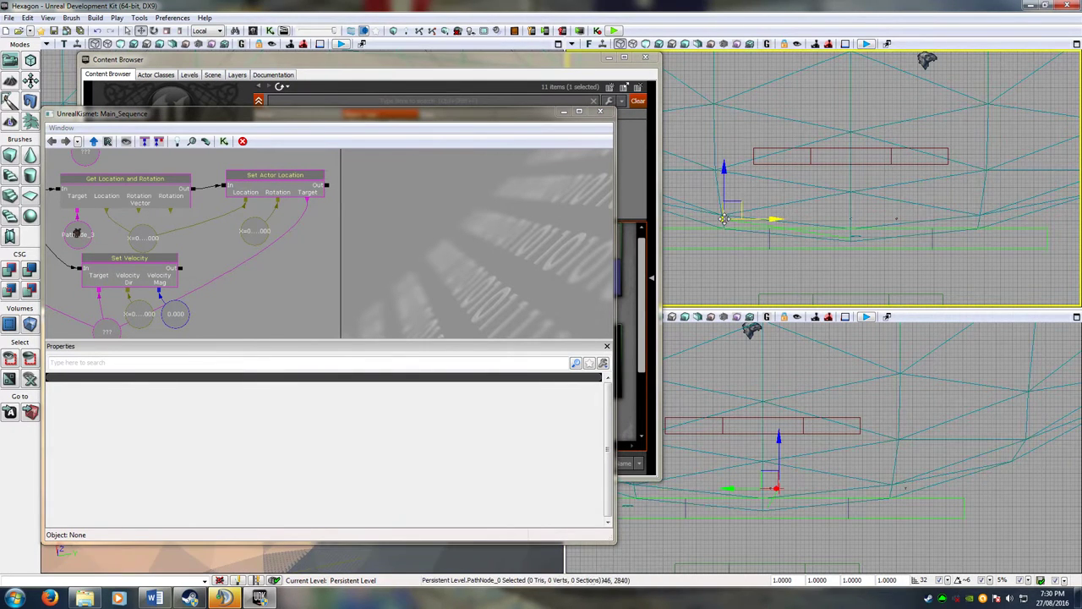
key("f")
left_click_drag(905, 230, 719, 246)
left_click_drag(972, 205, 788, 248)
right_click_drag(820, 220, 689, 239)
left_click(678, 235)
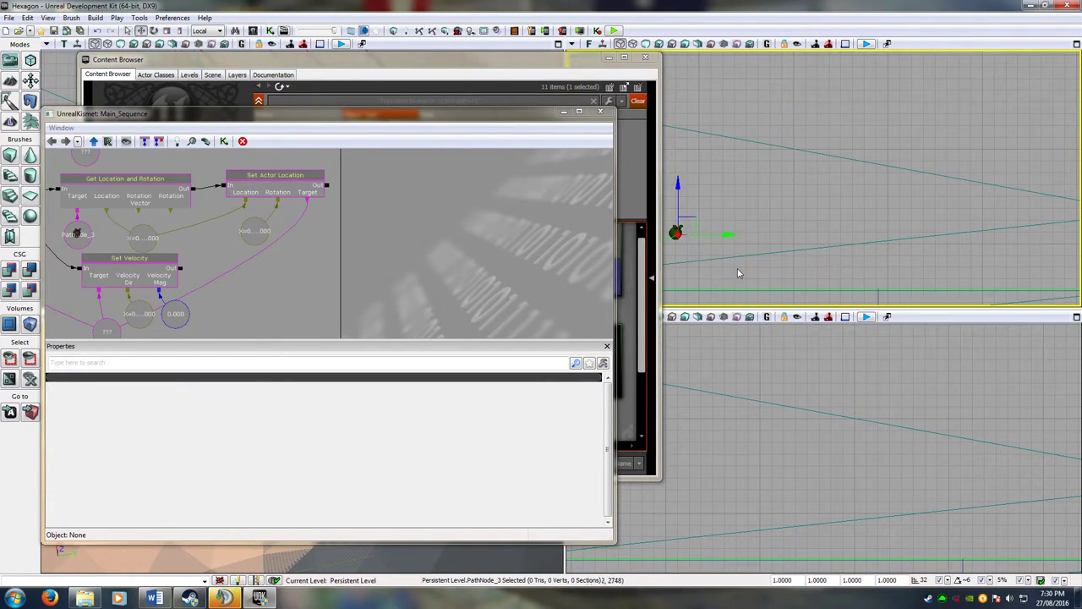
left_click_drag(738, 273, 1052, 250)
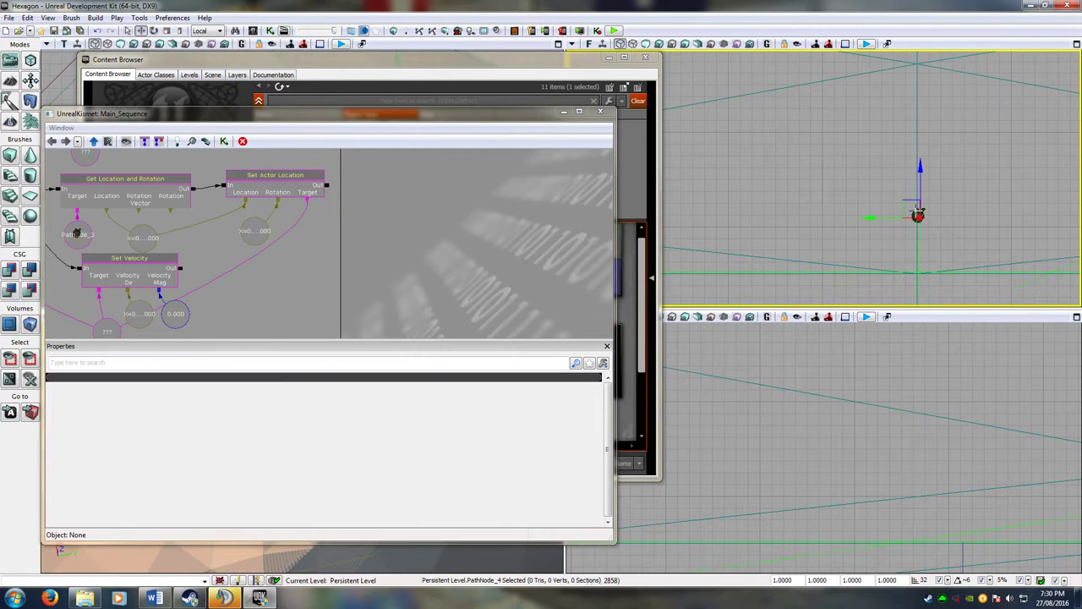
left_click_drag(267, 218, 379, 315)
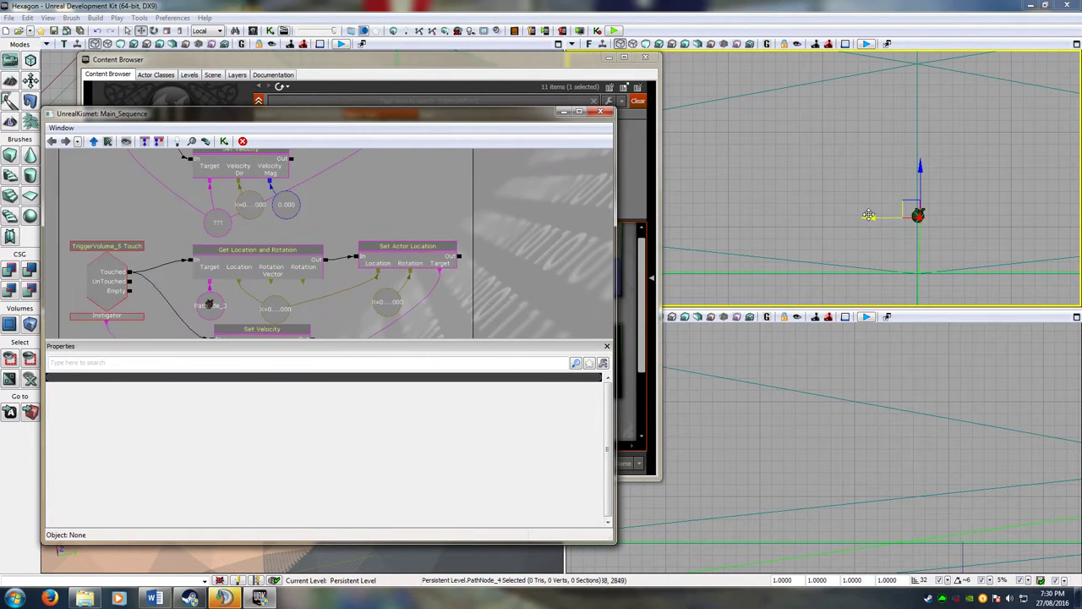
left_click_drag(885, 234, 787, 139)
scroll(787, 140, "down", 5)
right_click_drag(805, 169, 819, 223)
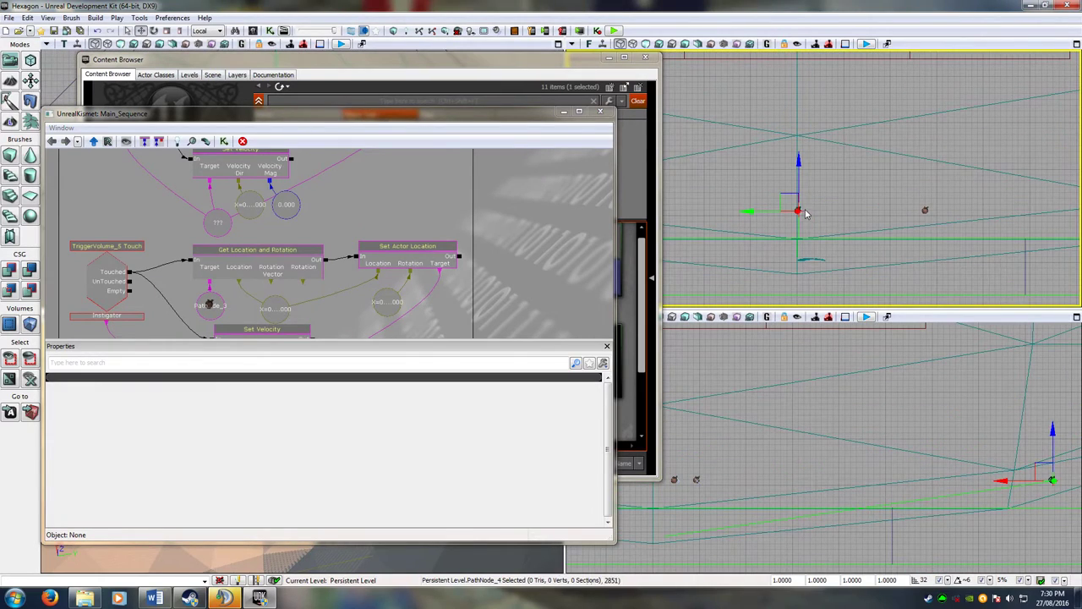
left_click(807, 204)
scroll(892, 240, "down", 5)
mouse_move(838, 193)
left_mouse_down()
mouse_move(895, 245)
mouse_move(829, 179)
left_mouse_up()
right_click_drag(854, 210, 991, 232)
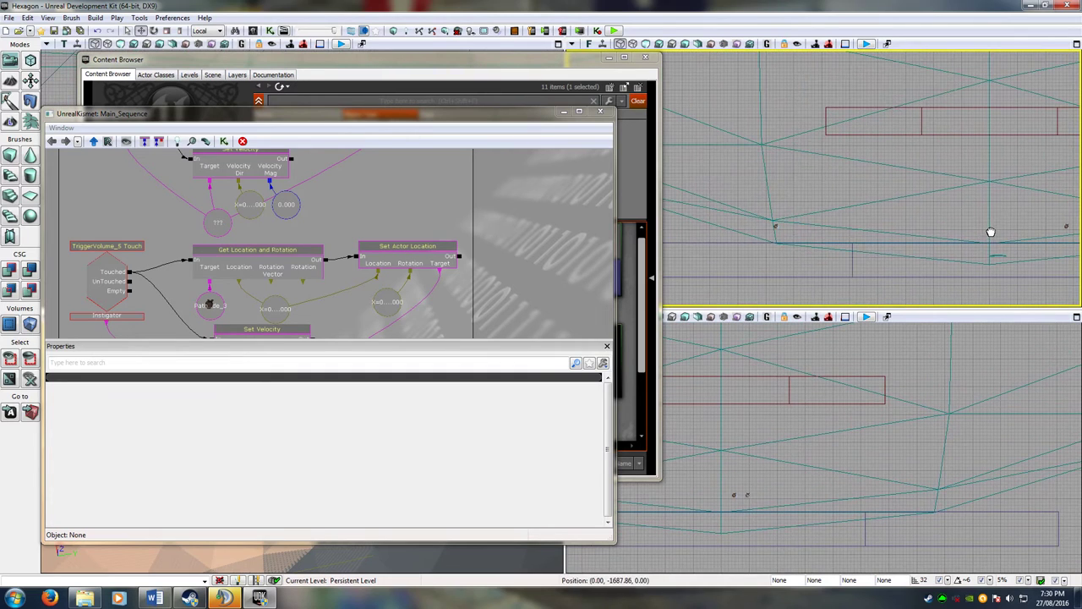
key("ctrl+z")
Move PathNode_4 sideways to the outer edge of the bowl's floor and adjust its height to sit just above the surface.
left_click_drag(951, 216, 738, 219)
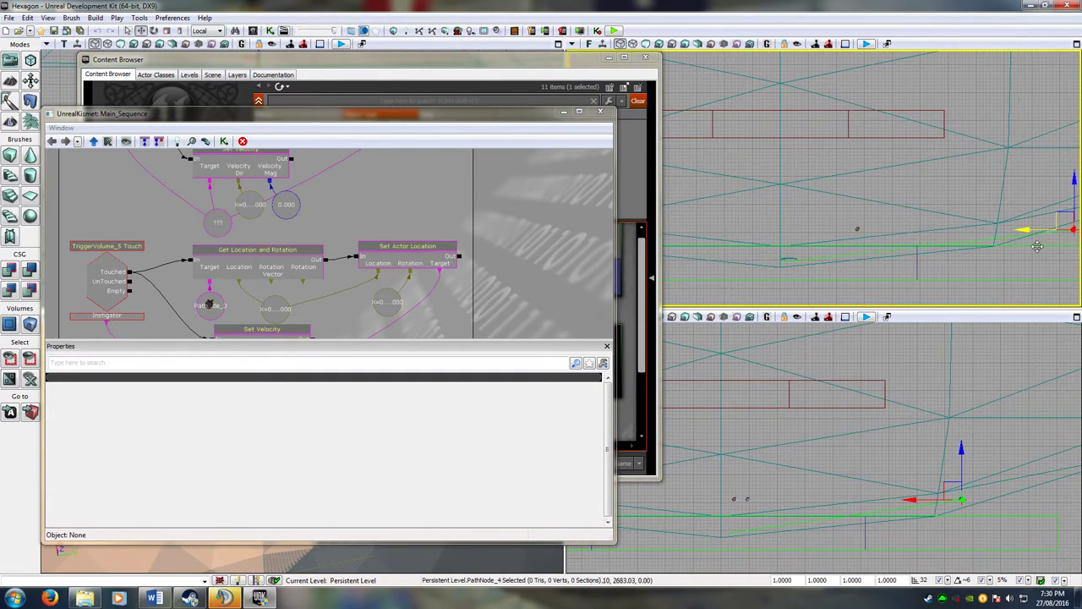
left_click_drag(1036, 246, 983, 222)
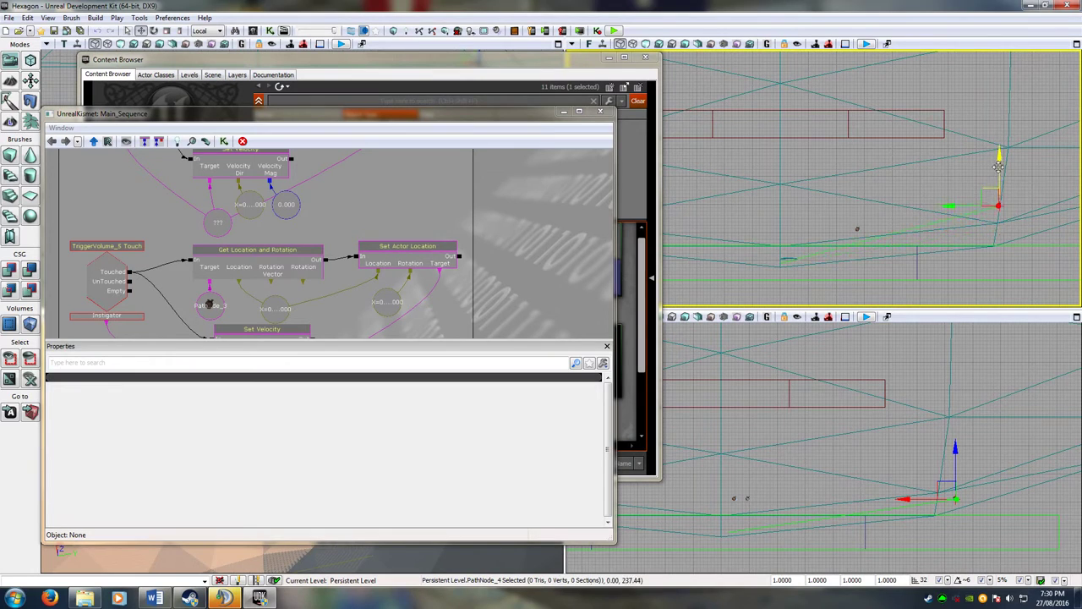
left_click_drag(999, 168, 999, 176)
right_click_drag(1004, 176, 759, 160)
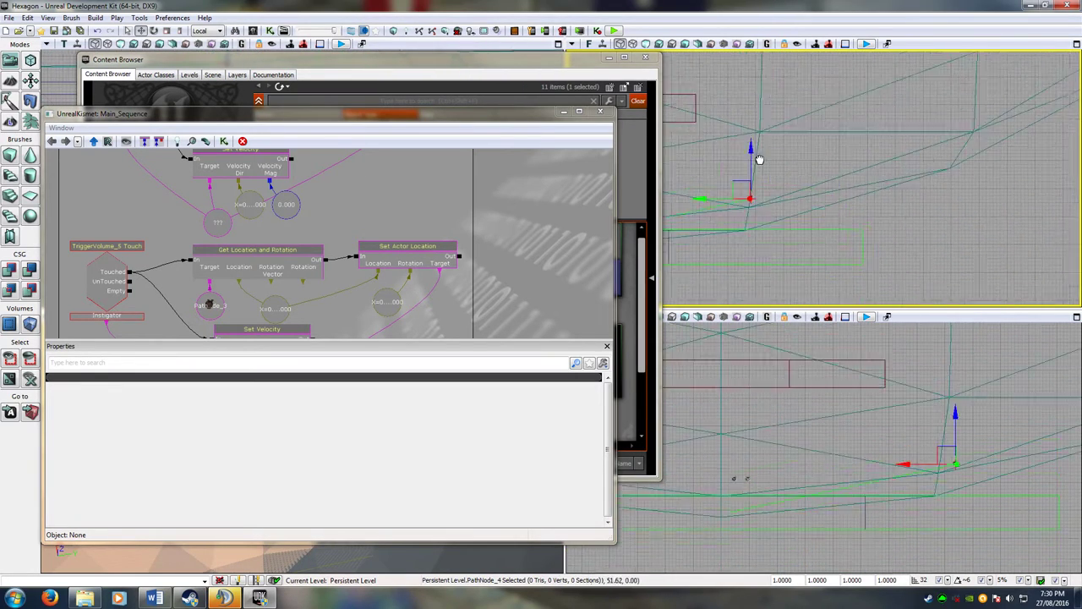
Select the octagonal builder brush near the arena floor and move it sideways and up towards the bowl's wall.
left_click_drag(759, 159, 775, 195)
left_click_drag(801, 142, 880, 240)
left_click(829, 280)
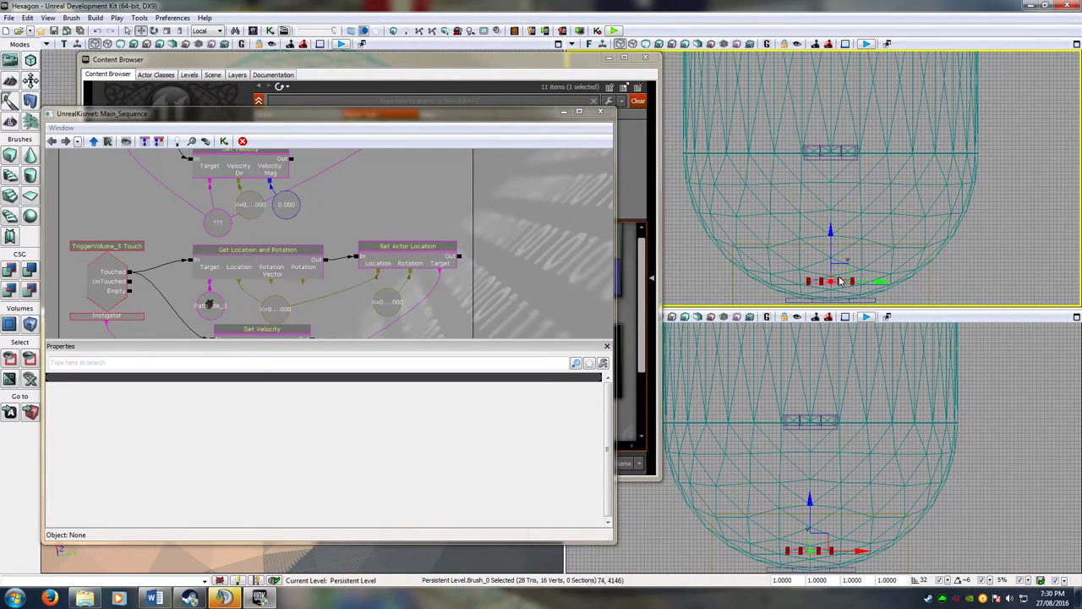
mouse_move(873, 281)
left_mouse_down()
mouse_move(789, 280)
mouse_move(817, 280)
mouse_move(905, 210)
mouse_move(1019, 222)
left_mouse_up()
scroll(851, 271, "up", 5)
scroll(887, 215, "up", 3)
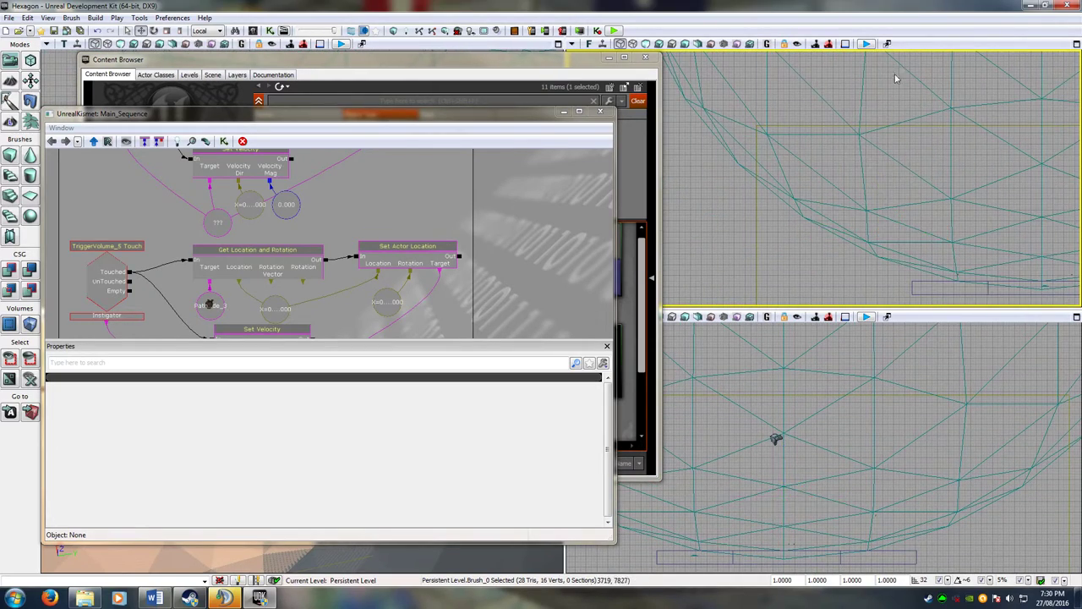
scroll(885, 188, "down", 5)
mouse_move(828, 154)
left_mouse_down()
mouse_move(828, 259)
mouse_move(827, 203)
mouse_move(892, 179)
mouse_move(797, 201)
mouse_move(898, 225)
mouse_move(871, 203)
mouse_move(849, 203)
mouse_move(918, 237)
mouse_move(968, 233)
mouse_move(887, 223)
mouse_move(626, 243)
left_mouse_up()
Fine-tune the builder brush's sideways position and height beside a mesh vertex on the bowl's wall.
scroll(842, 197, "up", 3)
scroll(817, 203, "up", 4)
scroll(918, 227, "up", 10)
scroll(902, 240, "down", 1)
left_click_drag(1029, 178, 1018, 179)
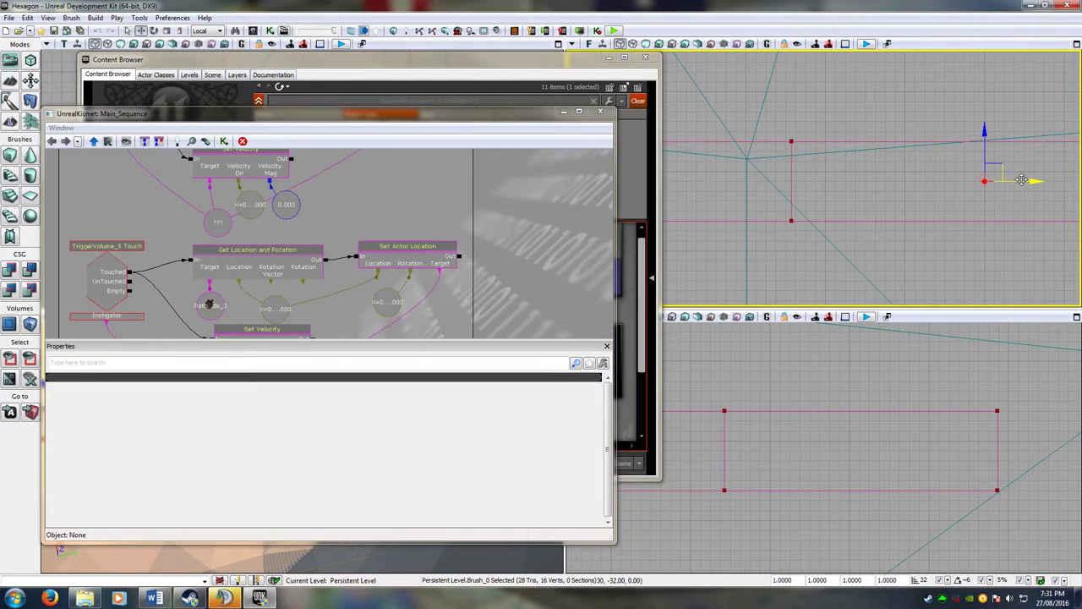
mouse_move(927, 243)
left_mouse_down()
mouse_move(681, 246)
mouse_move(864, 244)
left_mouse_up()
scroll(702, 248, "down", 6)
left_click_drag(862, 154, 865, 131)
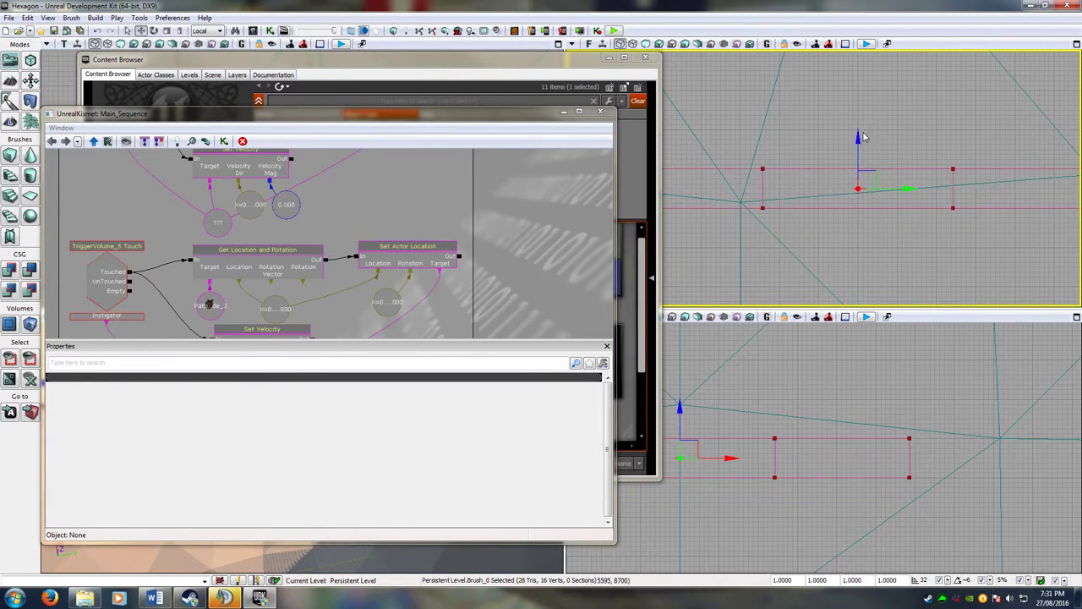
mouse_move(858, 218)
left_mouse_down()
mouse_move(776, 233)
mouse_move(790, 207)
mouse_move(844, 194)
left_mouse_up()
scroll(864, 213, "down", 5)
scroll(865, 215, "down", 11)
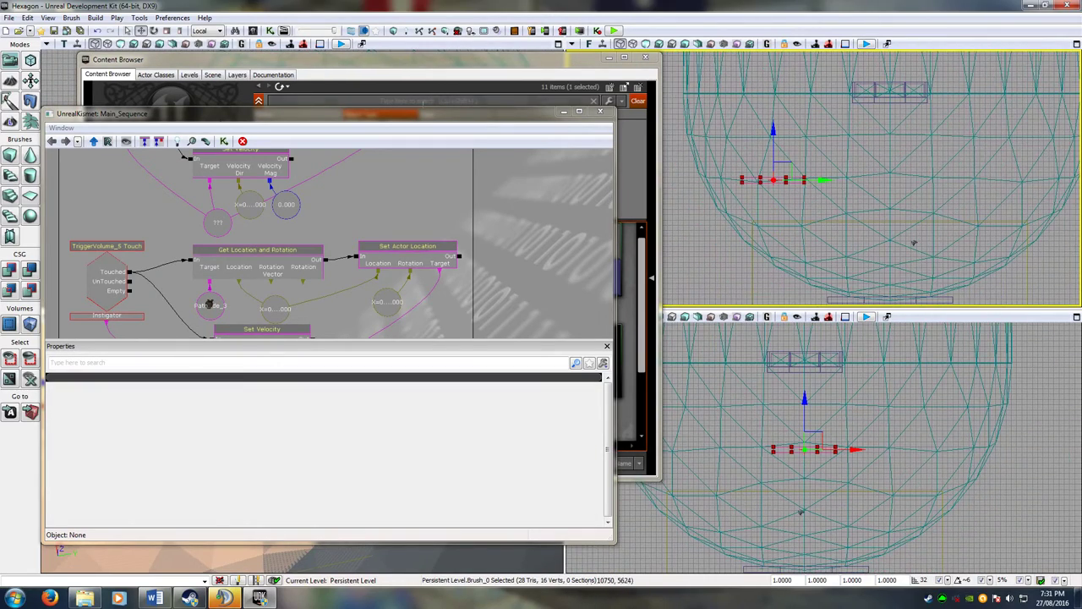
left_click_drag(153, 117, 298, 90)
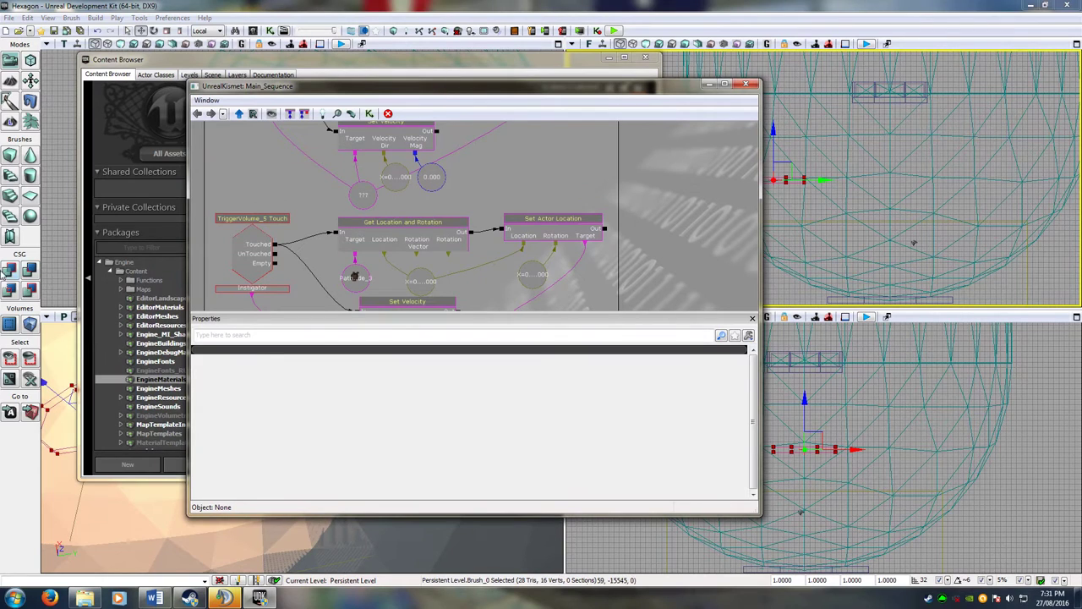
right_click(9, 323)
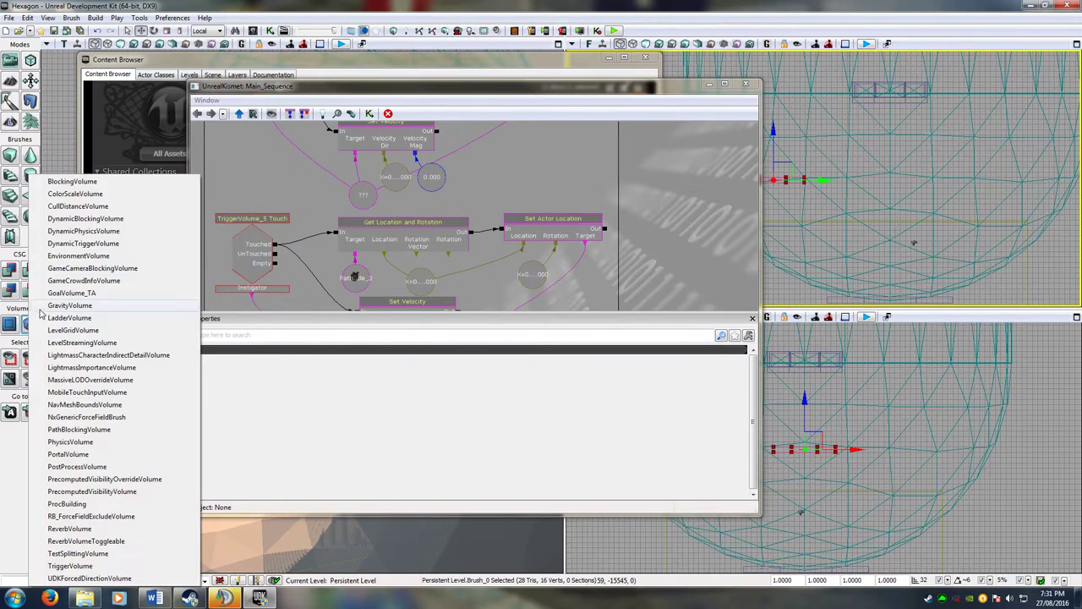
left_click(74, 181)
left_click(351, 142)
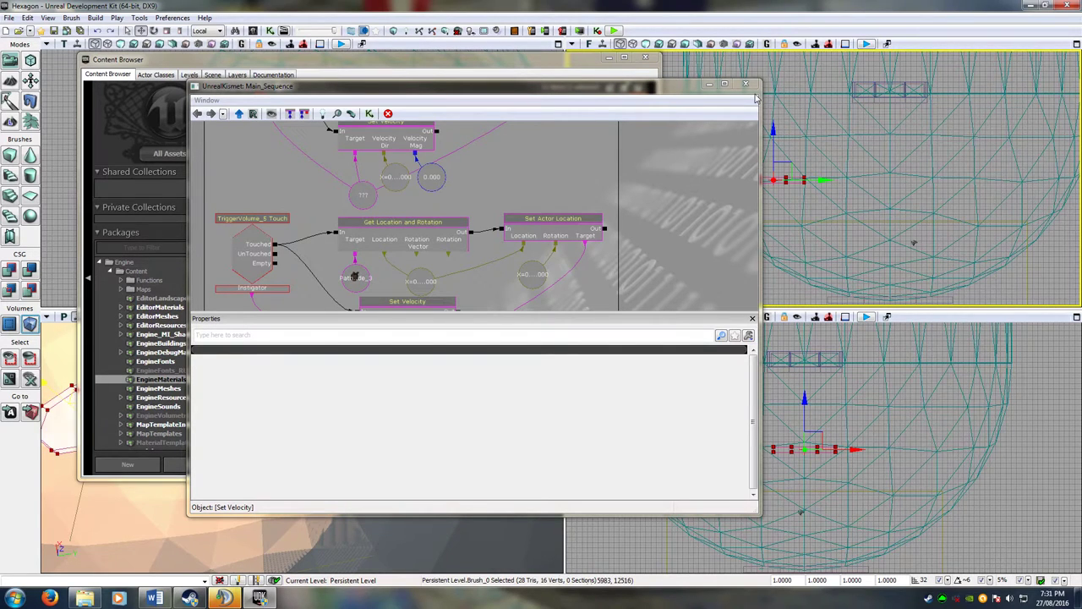
key("ctrl+z")
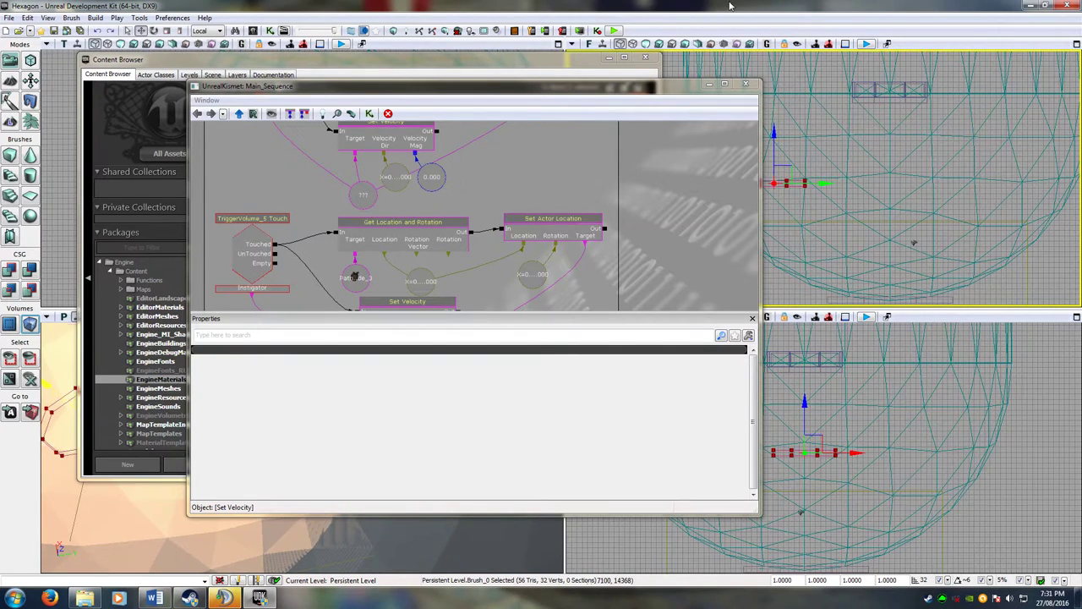
Choose CubeMaterial from the EngineMaterials package and add a solid CSG brush at the builder brush's position on the bowl's wall.
left_click(428, 69)
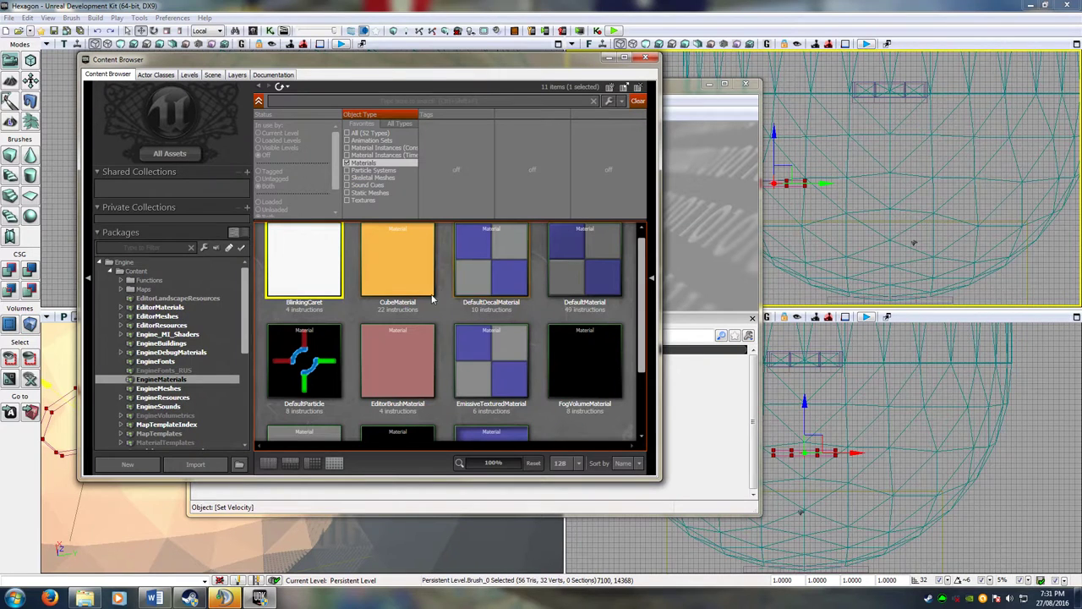
scroll(574, 356, "down", 1)
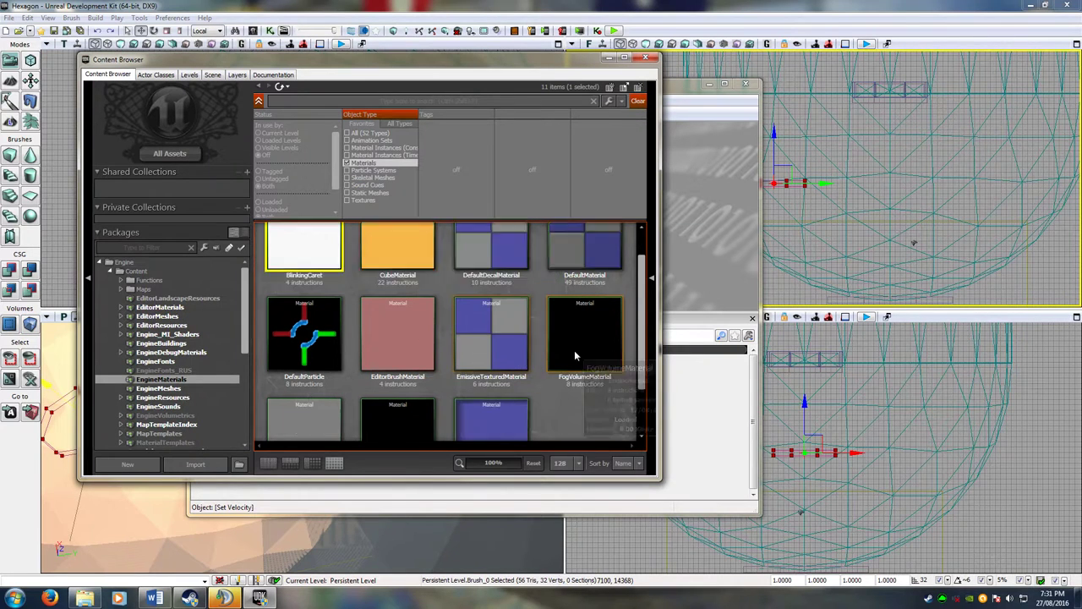
scroll(574, 356, "down", 2)
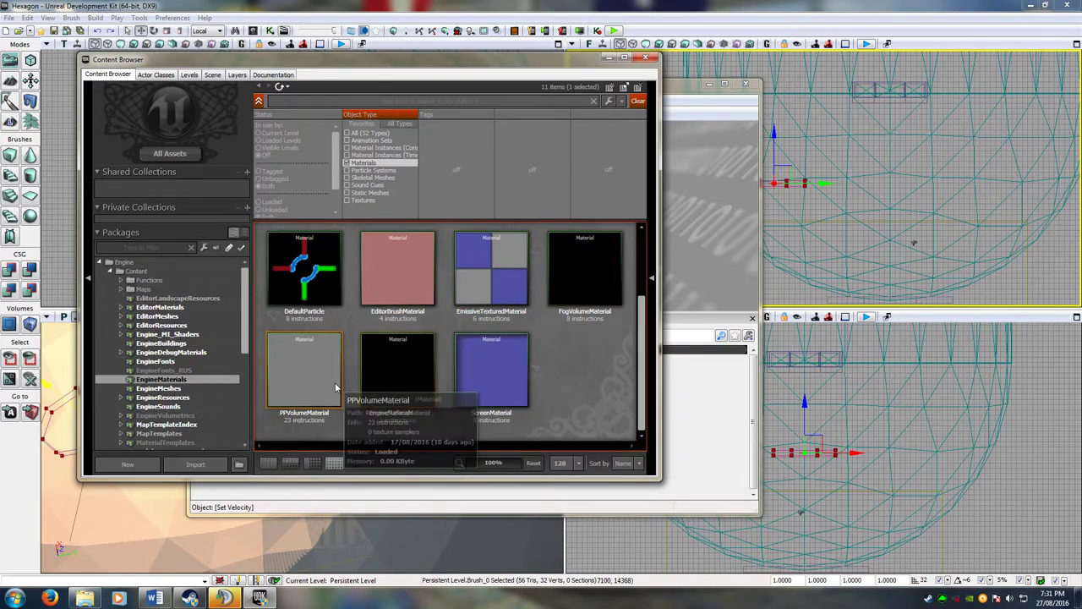
scroll(335, 387, "up", 3)
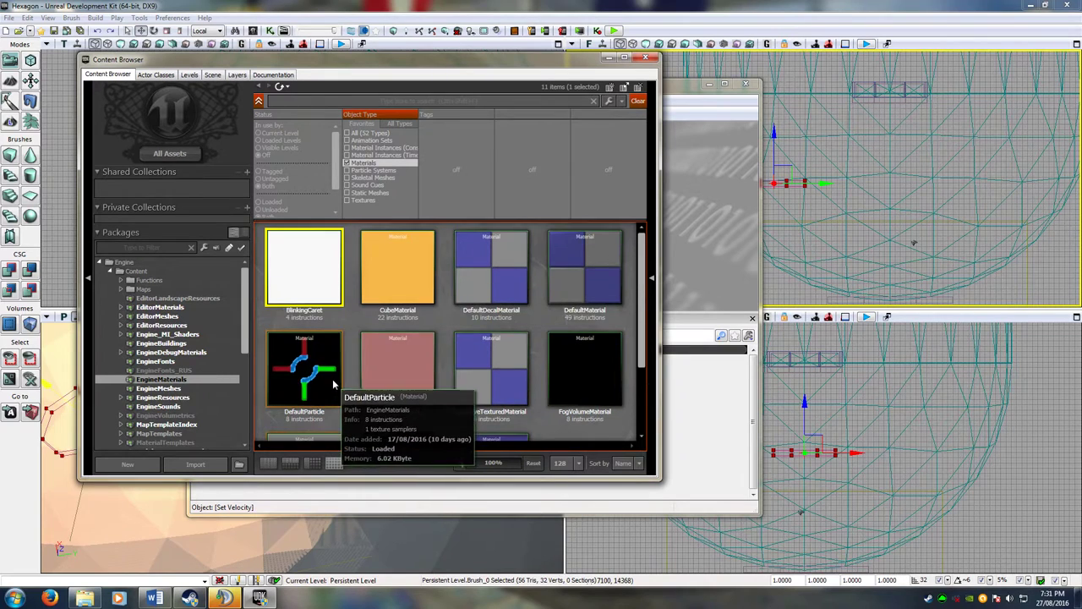
left_click(418, 295)
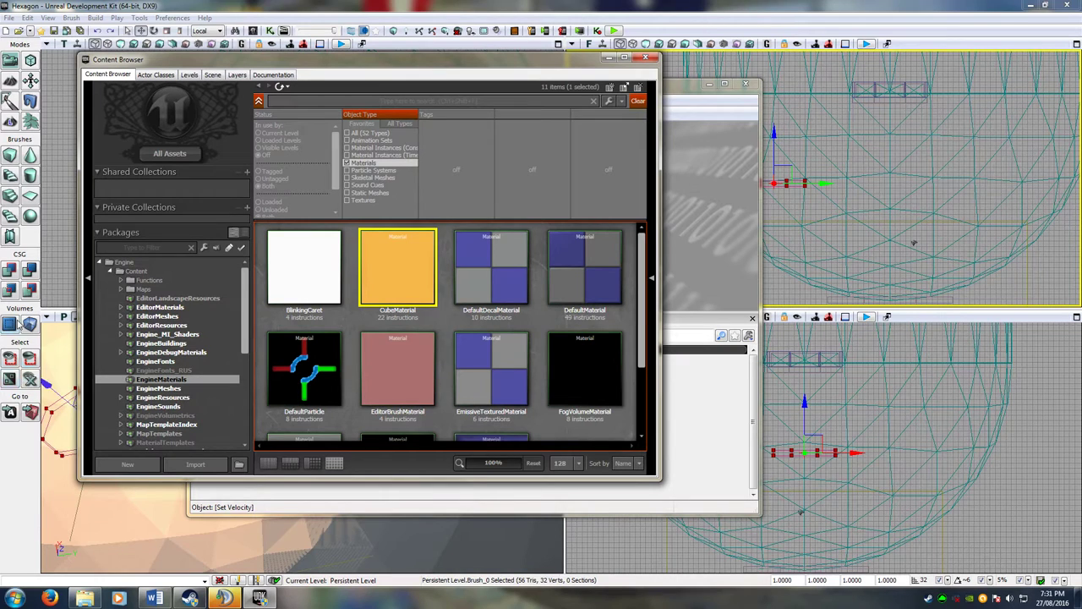
left_click(9, 272)
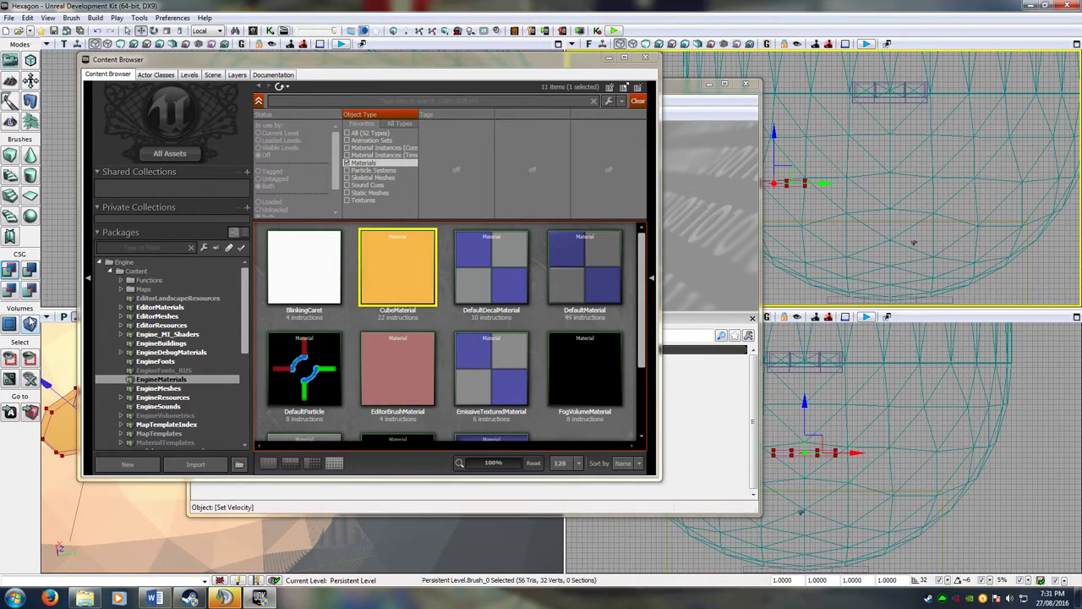
left_click_drag(59, 459, 72, 406)
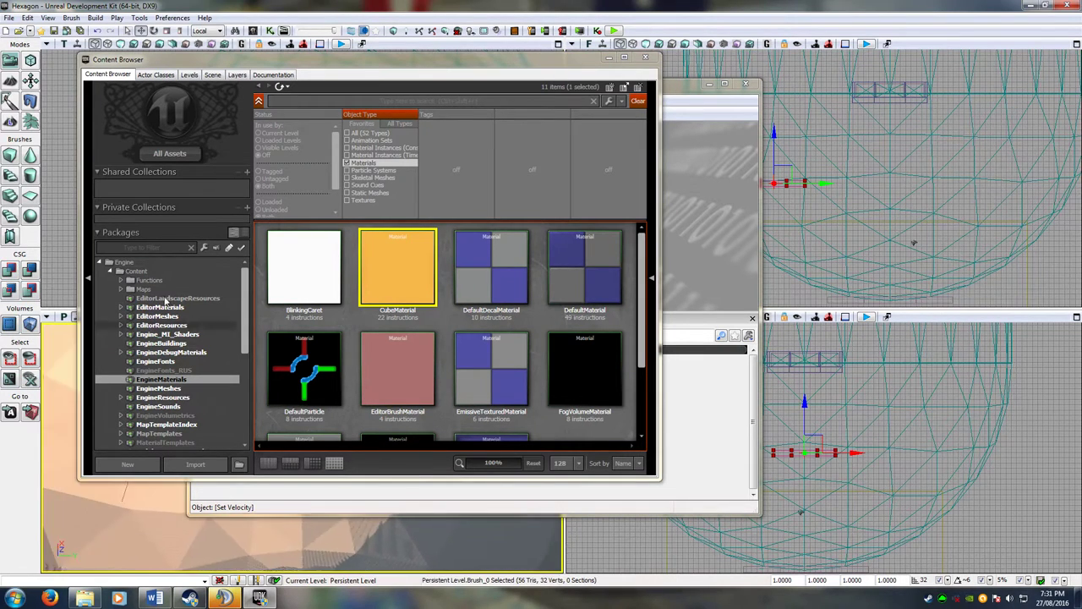
left_click_drag(210, 71, 529, 73)
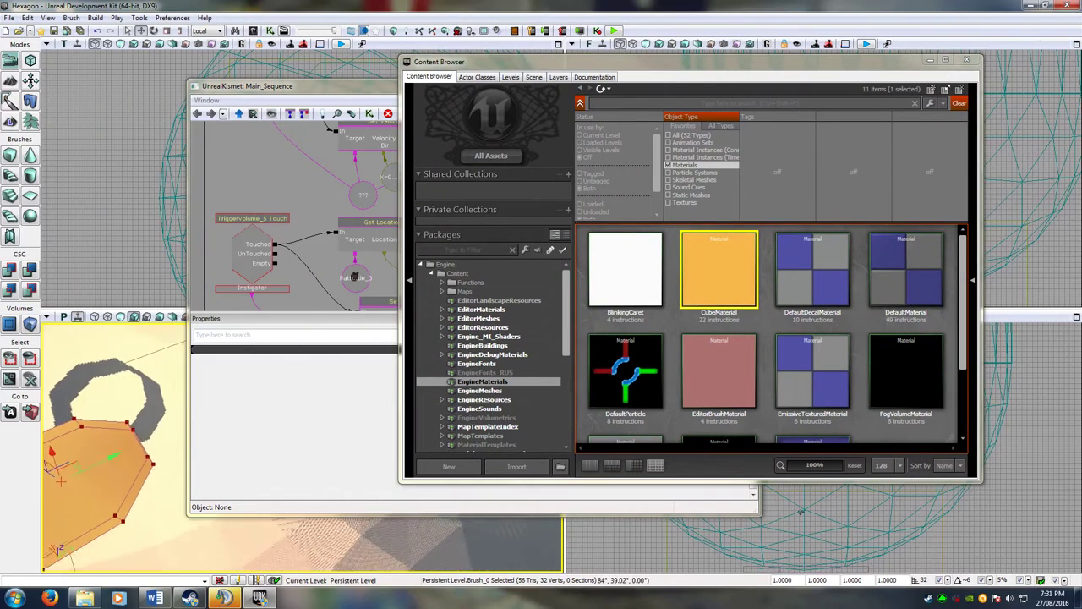
mouse_move(115, 444)
right_mouse_down()
mouse_move(133, 429)
mouse_move(119, 419)
mouse_move(145, 430)
mouse_move(88, 428)
right_mouse_up()
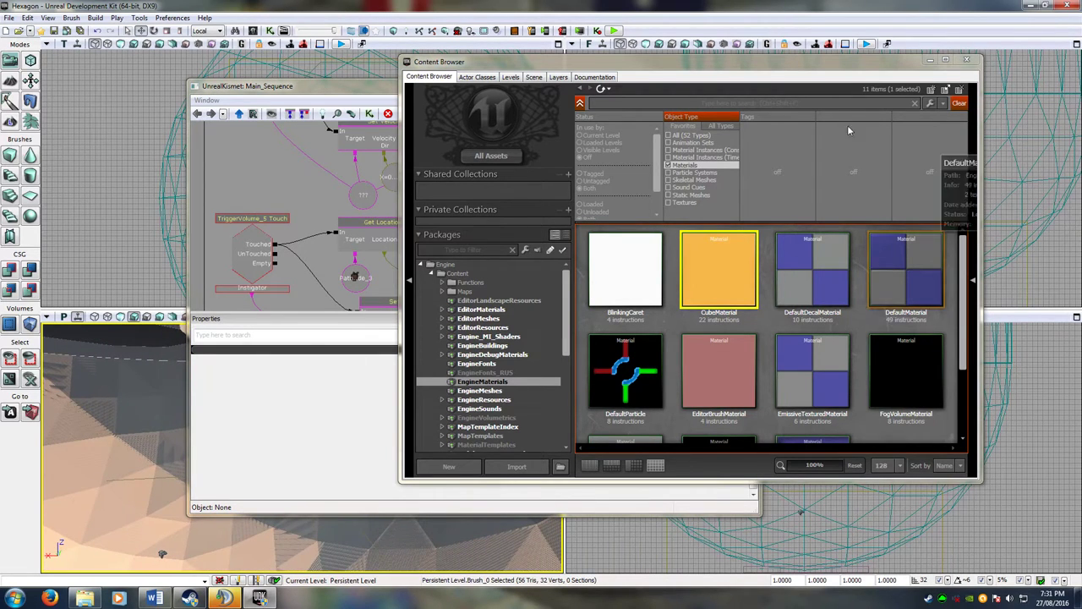
left_click_drag(804, 68, 476, 50)
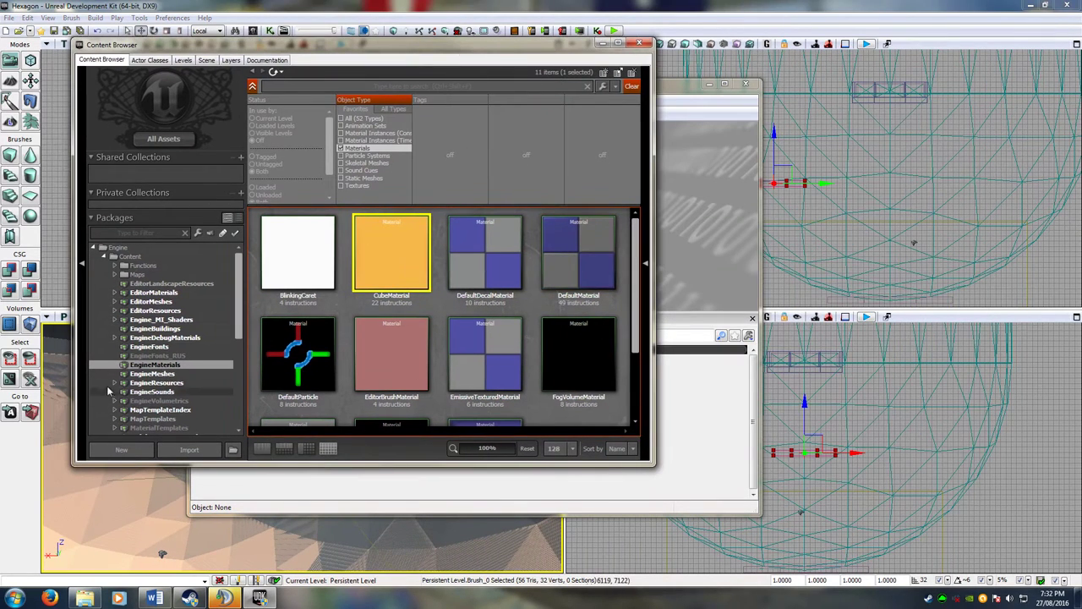
scroll(989, 190, "up", 5)
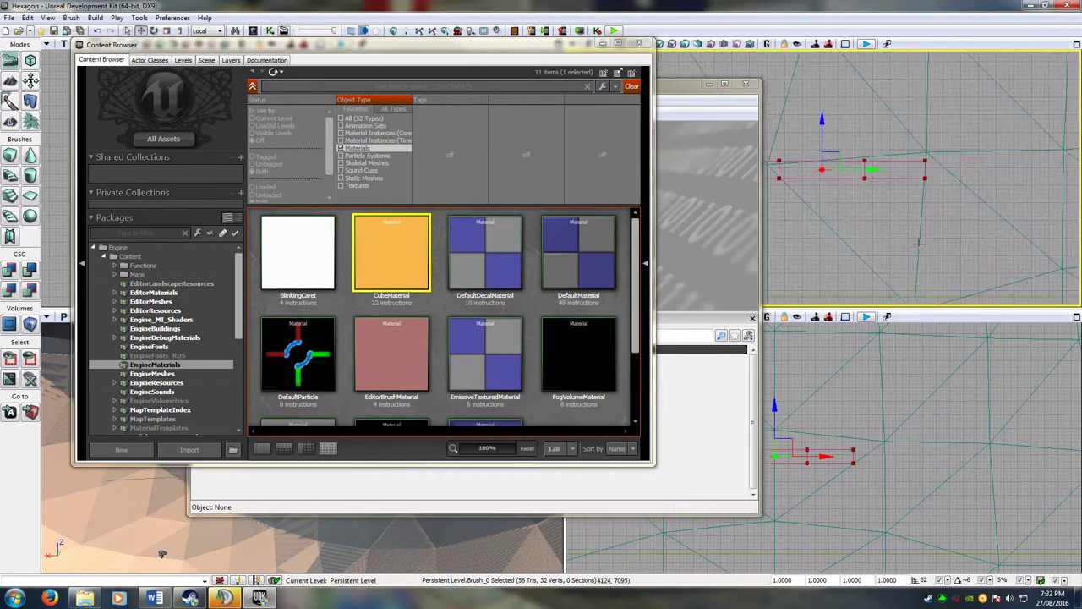
left_click_drag(914, 152, 914, 120)
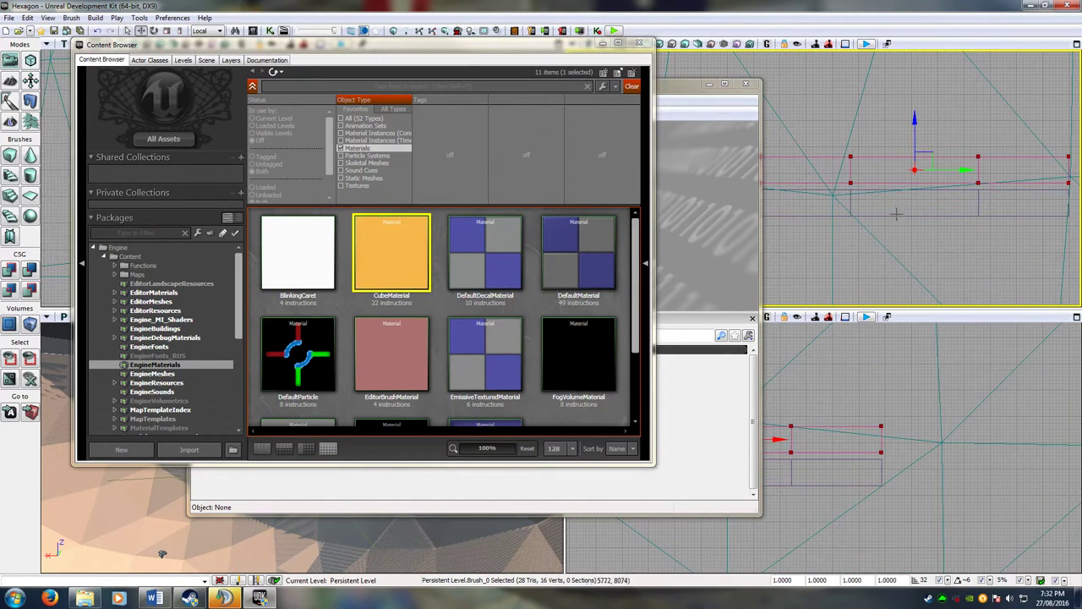
left_click(898, 213)
left_click_drag(912, 158, 912, 137)
key("ctrl+z")
key("ctrl+z")
key("ctrl+z")
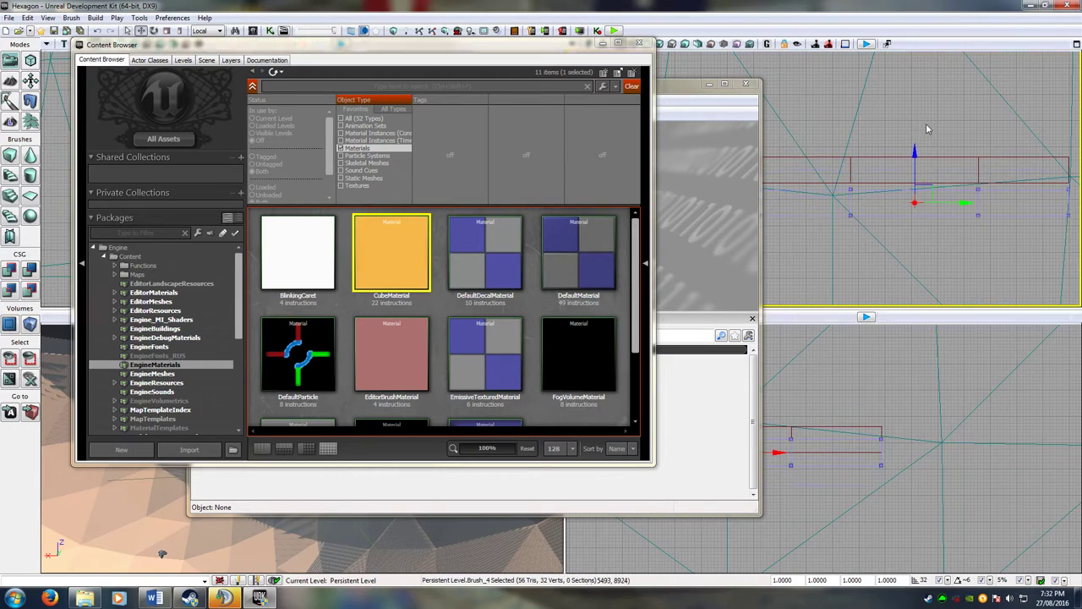
Create a BlockingVolume from the builder brush around the new CubeMaterial platform.
left_click(30, 324)
left_click(82, 194)
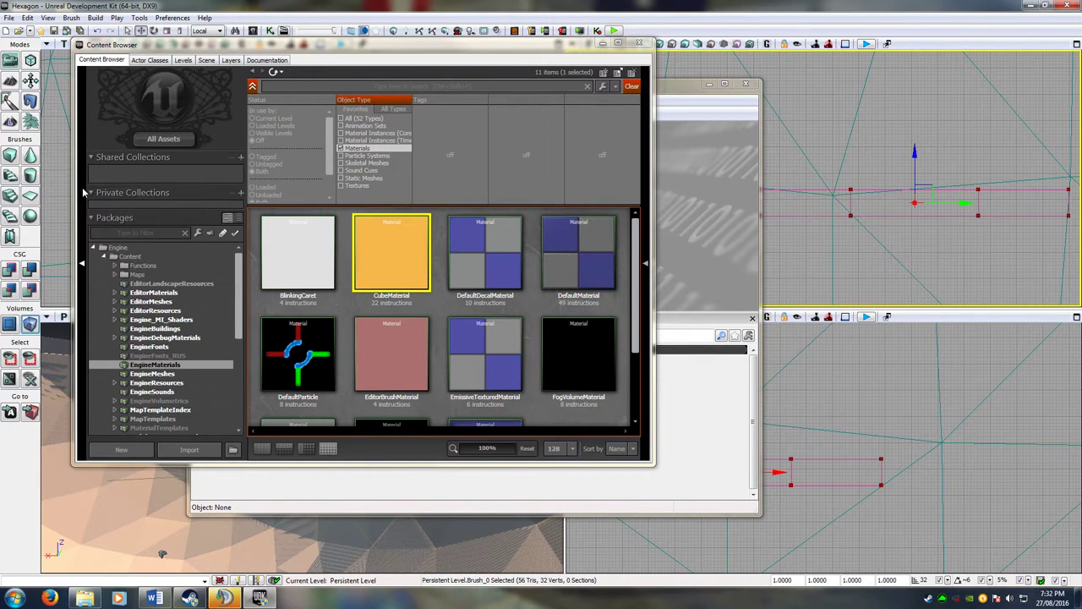
right_click(29, 324)
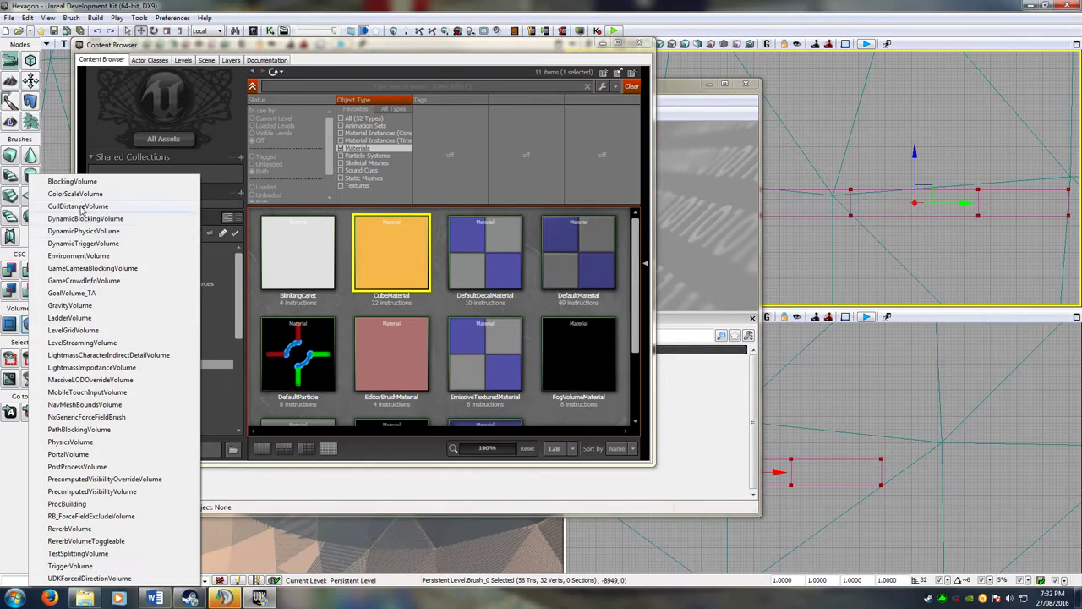
left_click(81, 184)
Move the builder brush sideways across the bowl to the opposite wall in the front view.
scroll(959, 249, "down", 6)
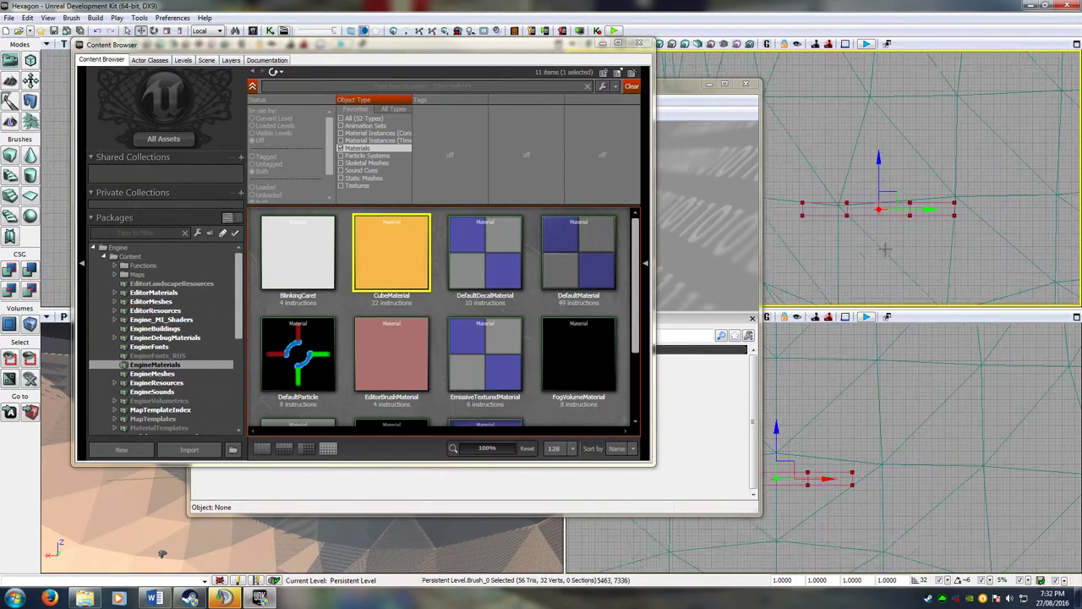
left_click_drag(683, 95, 558, 109)
left_click_drag(930, 208, 799, 172)
scroll(828, 234, "up", 5)
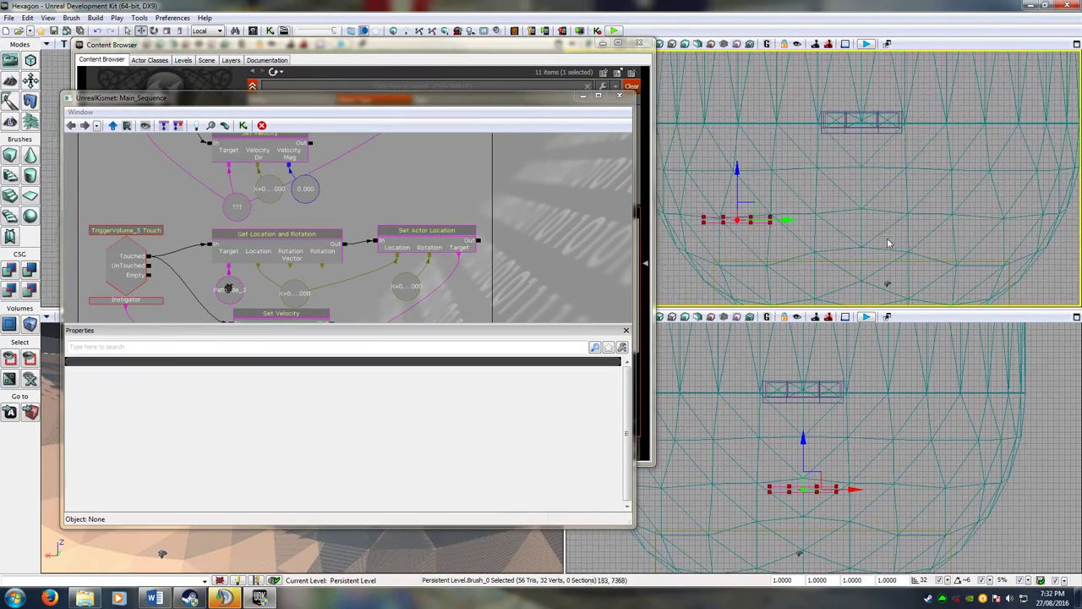
left_click_drag(923, 238, 921, 241)
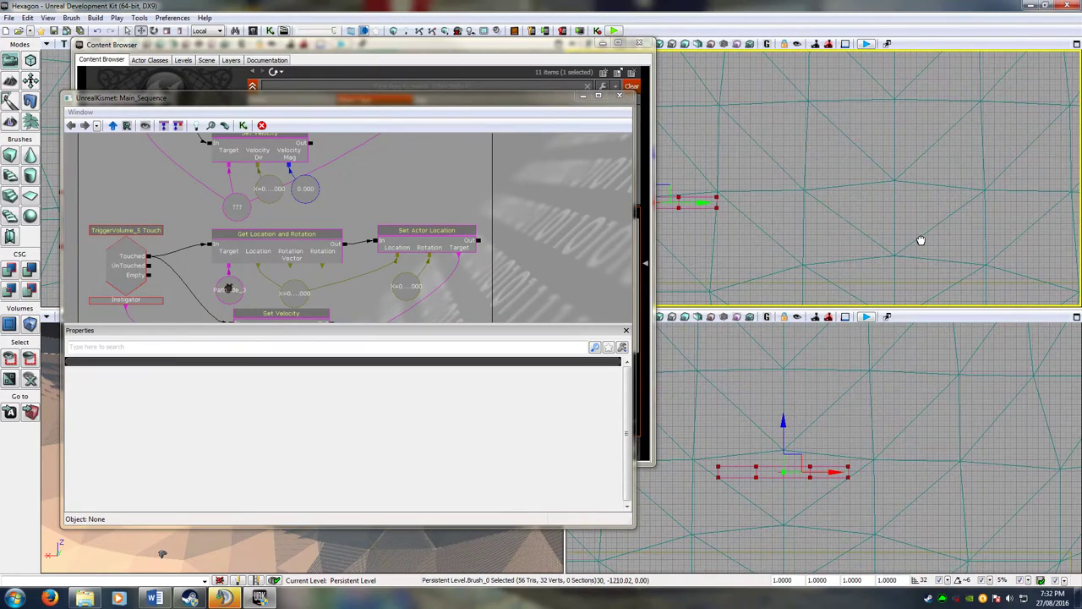
scroll(834, 221, "down", 4)
mouse_move(810, 216)
left_mouse_down()
mouse_move(1050, 219)
mouse_move(1025, 220)
mouse_move(1077, 233)
mouse_move(987, 250)
left_mouse_up()
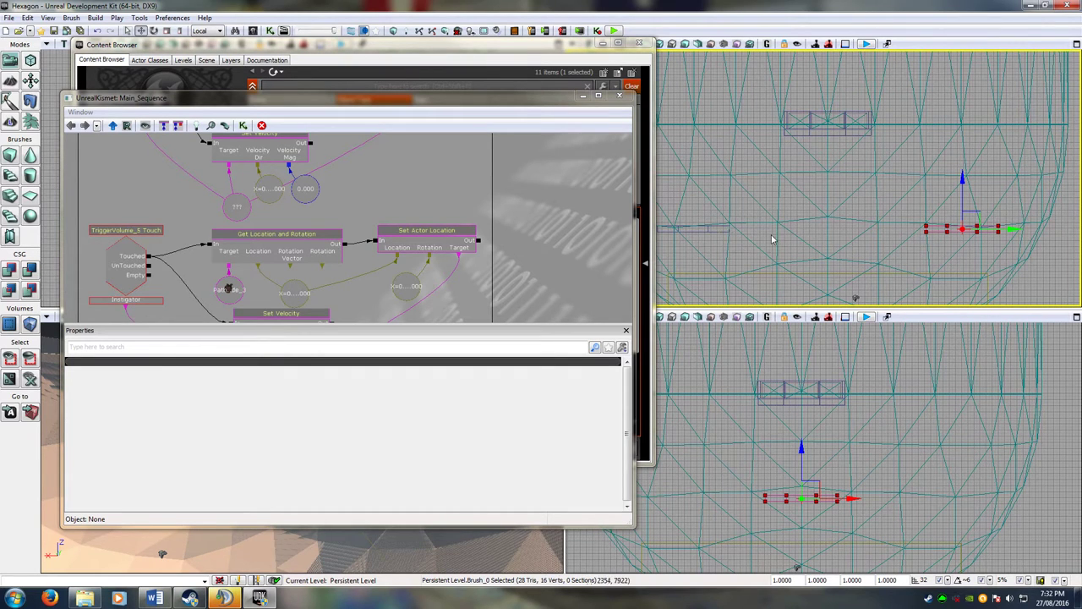
Fine-tune the builder brush's sideways position so its inner edge lines up with the mesh vertex on that wall.
left_click_drag(936, 246, 881, 263)
scroll(881, 263, "up", 14)
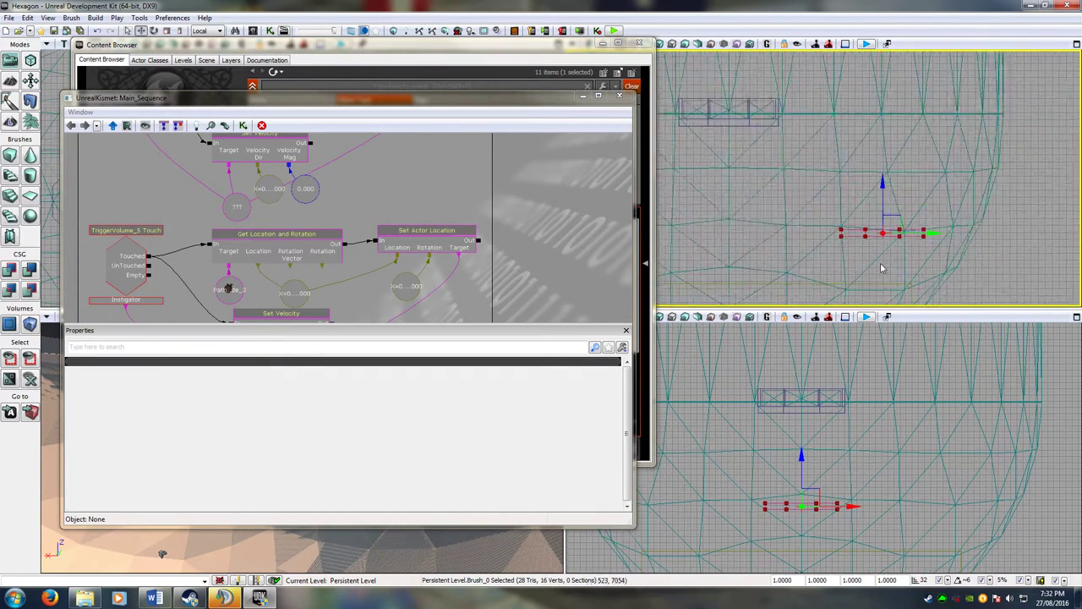
mouse_move(843, 226)
left_mouse_down()
mouse_move(852, 264)
mouse_move(879, 269)
mouse_move(821, 299)
mouse_move(613, 301)
mouse_move(861, 318)
mouse_move(935, 301)
left_mouse_up()
scroll(879, 285, "up", 5)
mouse_move(819, 251)
left_mouse_down()
mouse_move(1021, 276)
mouse_move(995, 306)
mouse_move(949, 254)
mouse_move(937, 309)
mouse_move(936, 286)
mouse_move(961, 262)
mouse_move(956, 250)
mouse_move(829, 252)
left_mouse_up()
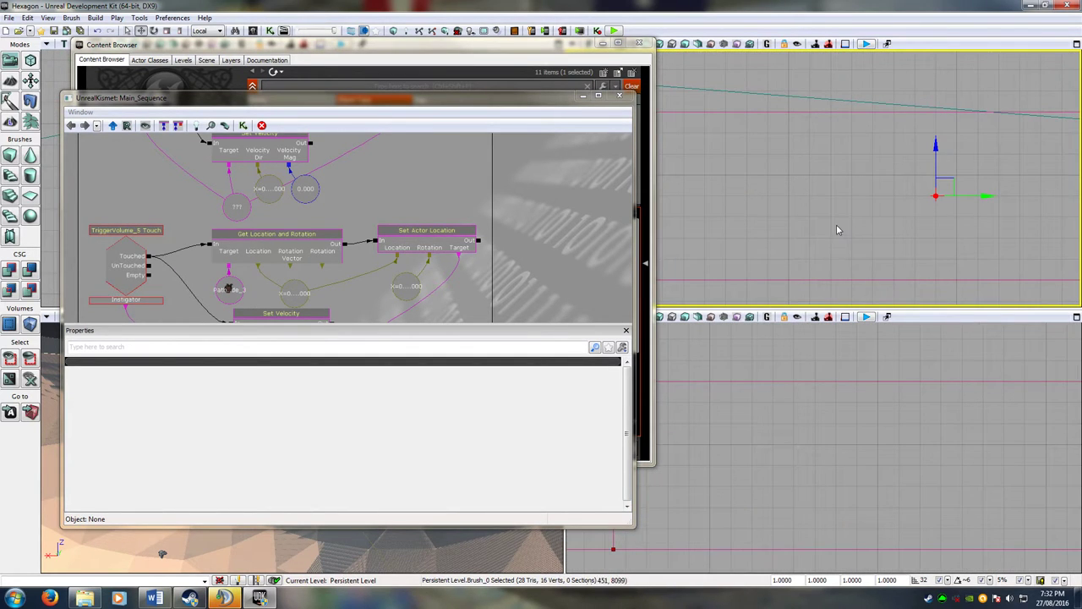
scroll(853, 229, "down", 4)
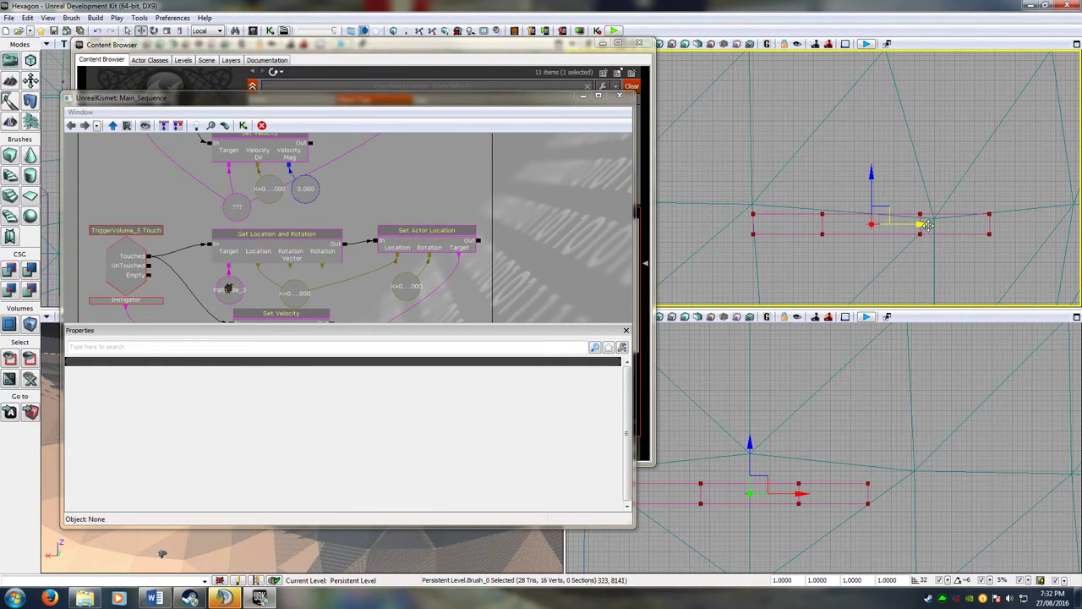
Examine how the first platform lines up with its mesh vertex and compare it with the builder brush on the opposite side.
scroll(926, 225, "down", 3)
left_click_drag(870, 237, 1012, 234)
mouse_move(840, 228)
left_mouse_down()
mouse_move(976, 230)
mouse_move(698, 245)
mouse_move(742, 232)
left_mouse_up()
scroll(975, 229, "up", 4)
scroll(768, 229, "up", 4)
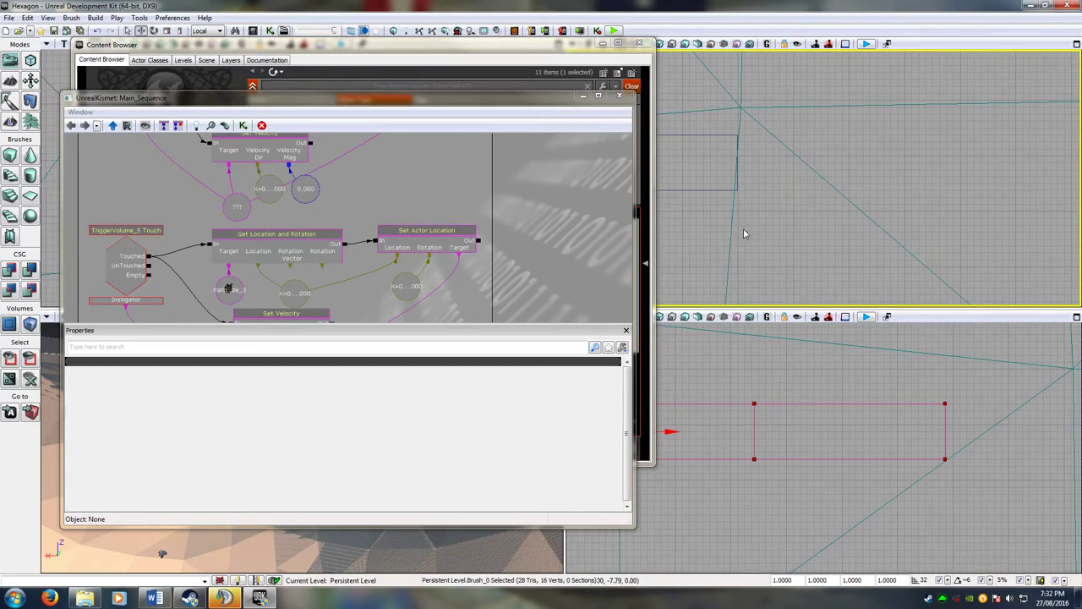
scroll(744, 235, "down", 5)
scroll(845, 279, "up", 3)
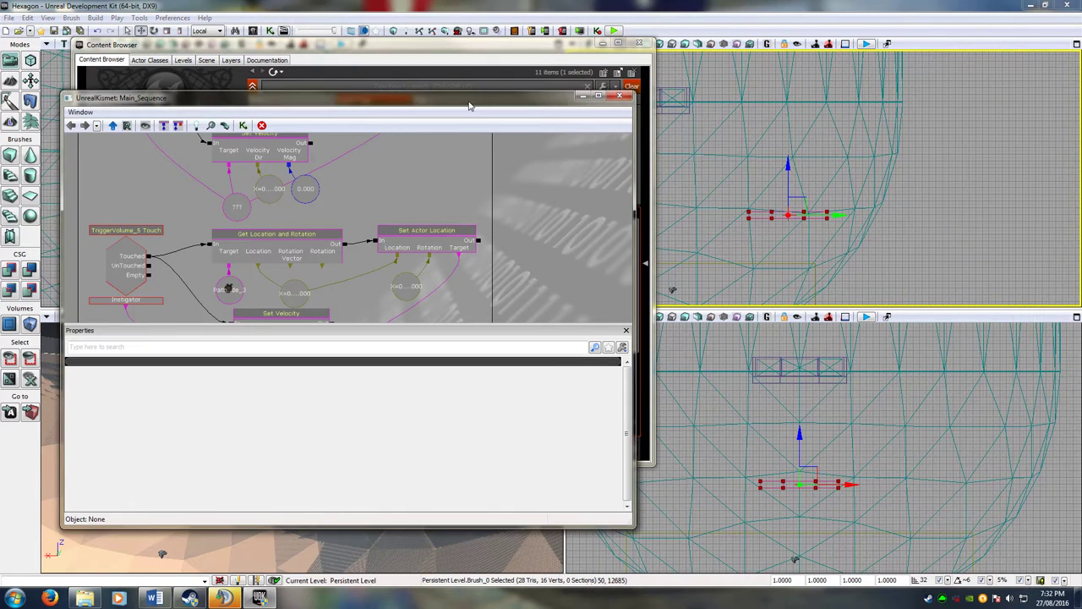
Add a solid CSG brush and a BlockingVolume at the builder brush on the opposite wall, and close the Kismet window.
left_click(15, 268)
left_click(28, 321)
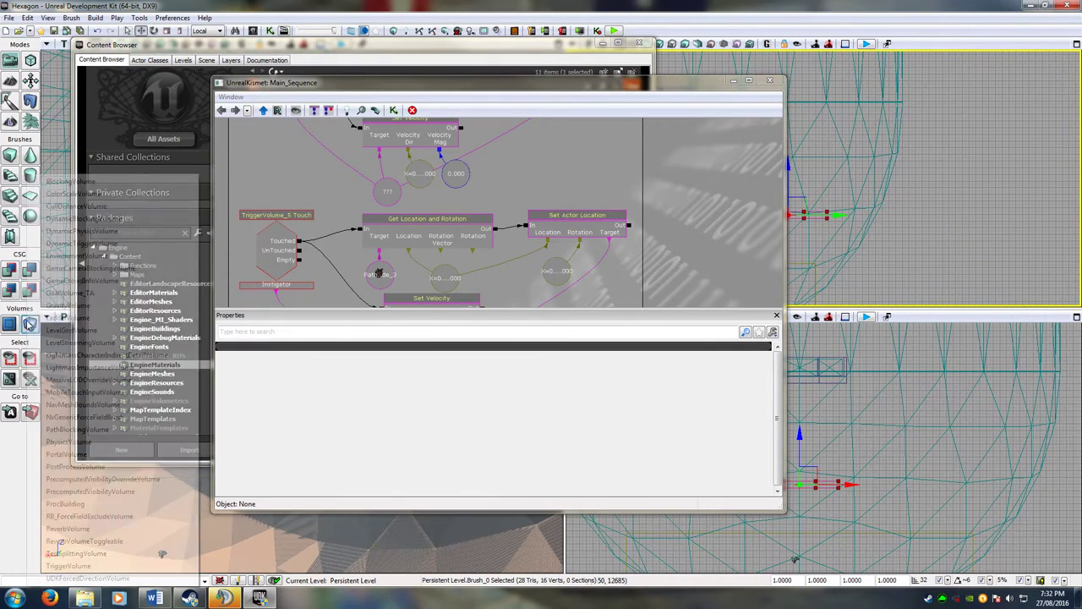
left_click(75, 184)
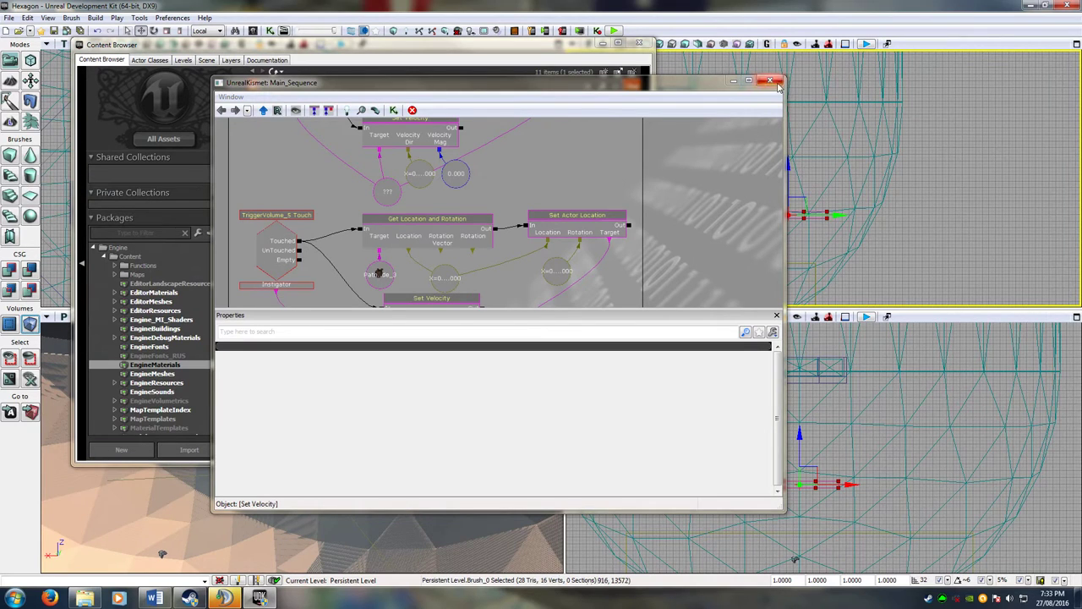
left_click(776, 82)
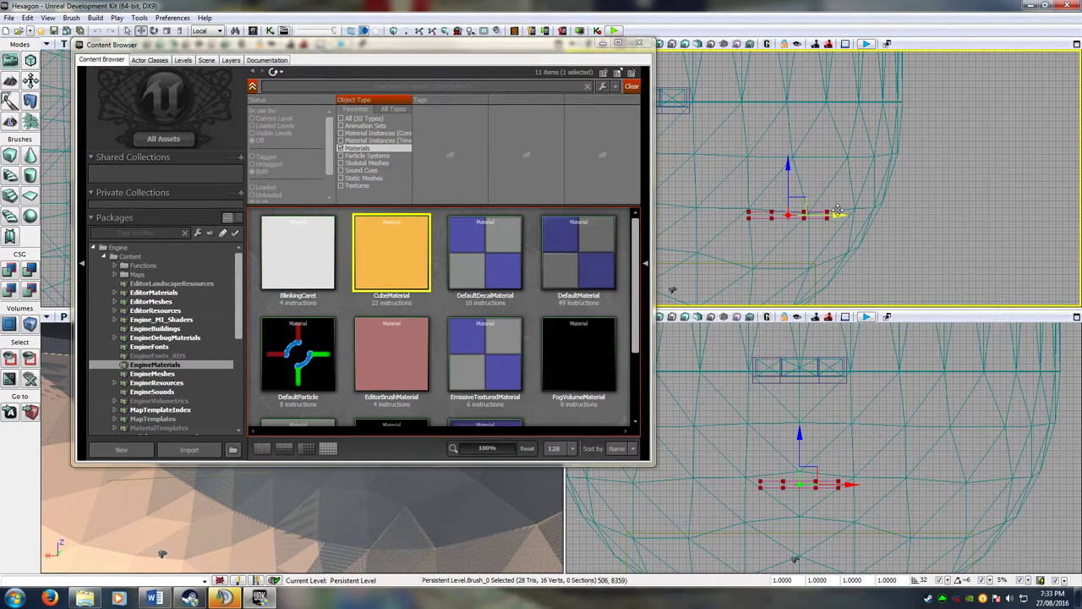
Move the builder brush sideways in the front view and centre it on the bowl's middle mesh vertex.
left_click_drag(531, 40, 420, 75)
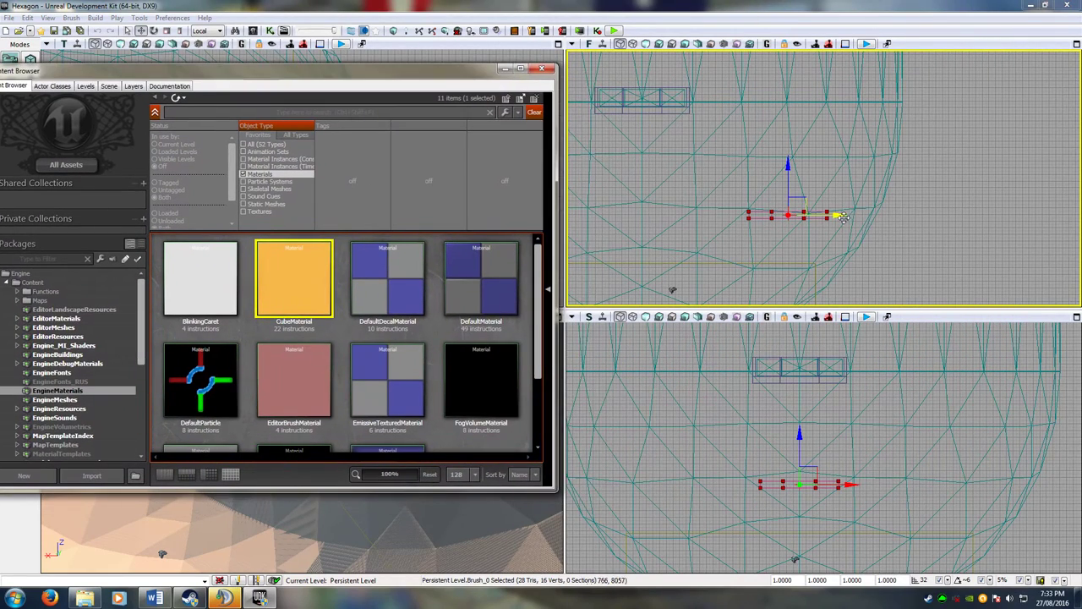
mouse_move(843, 218)
left_mouse_down()
mouse_move(687, 228)
mouse_move(681, 211)
mouse_move(693, 262)
mouse_move(860, 152)
mouse_move(837, 184)
left_mouse_up()
scroll(838, 197, "up", 10)
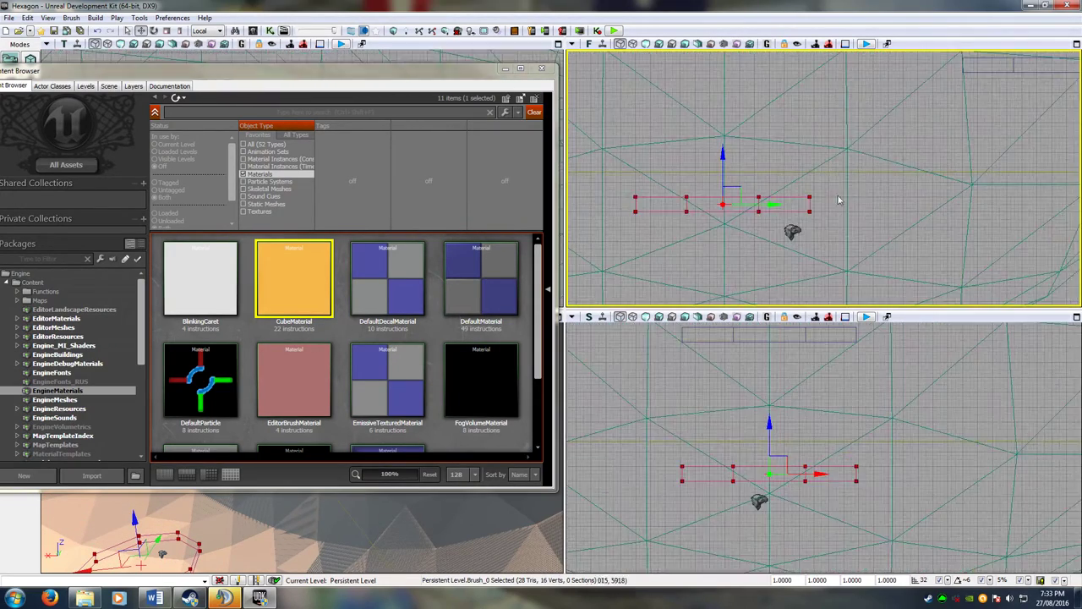
left_click_drag(741, 186, 780, 182)
scroll(749, 182, "up", 4)
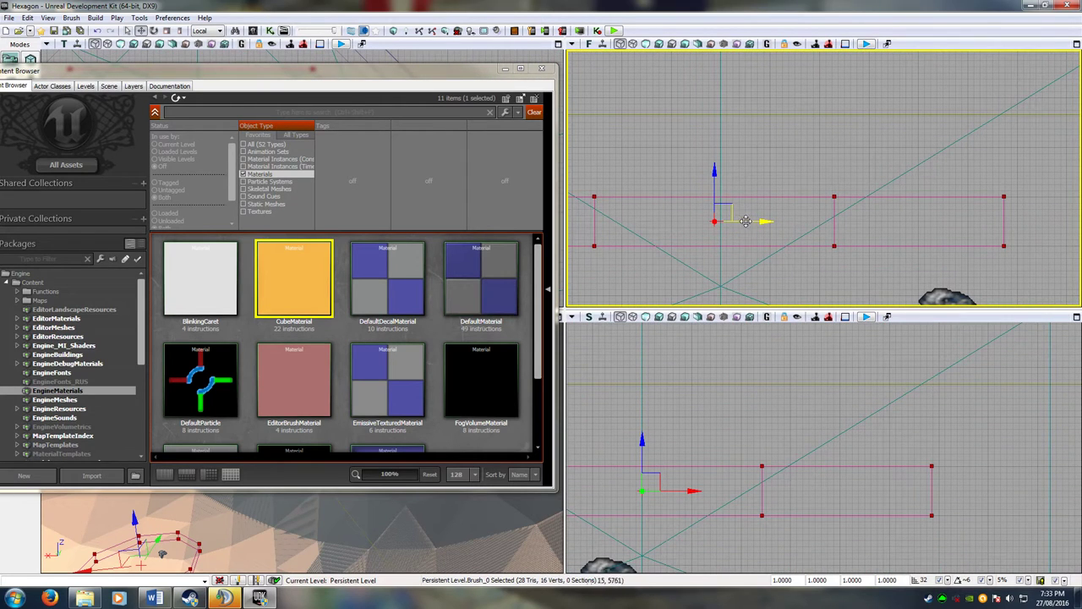
left_click_drag(746, 221, 754, 221)
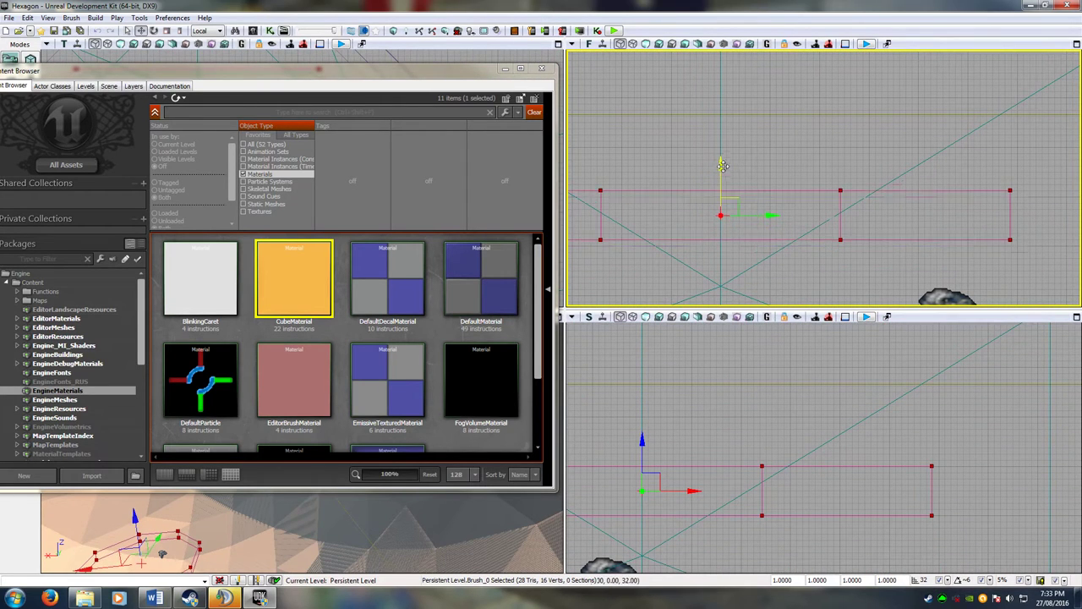
Raise the centred builder brush in the front view until it is level with the mesh vertices just below the side platforms.
scroll(810, 155, "down", 3)
scroll(810, 155, "down", 5)
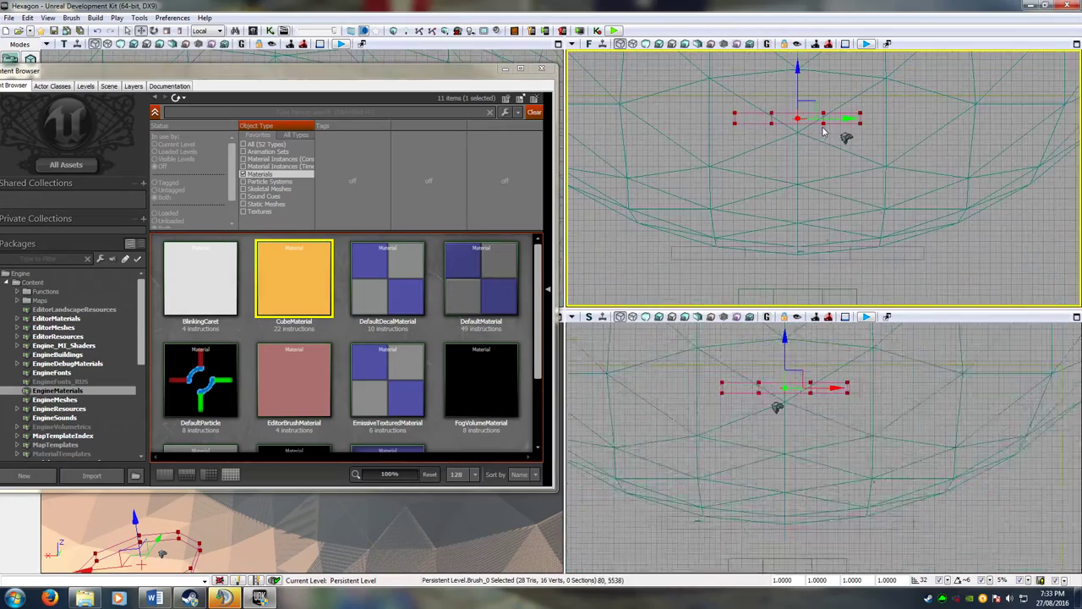
scroll(785, 180, "up", 2)
mouse_move(785, 180)
right_mouse_down()
mouse_move(904, 146)
mouse_move(893, 173)
mouse_move(875, 166)
right_mouse_up()
mouse_move(819, 144)
left_mouse_down()
mouse_move(826, 158)
mouse_move(832, 147)
left_mouse_up()
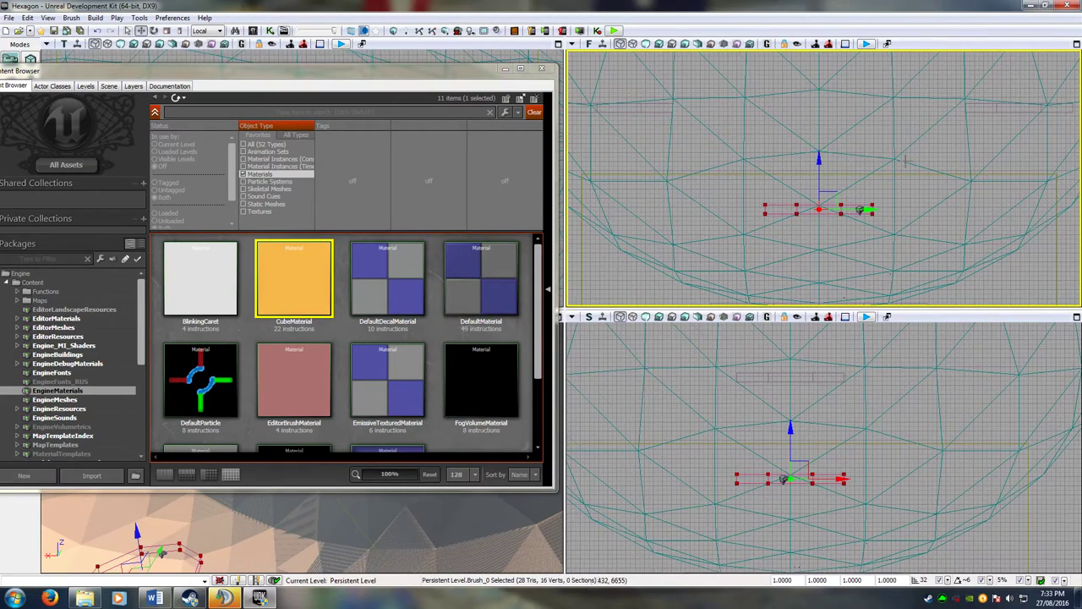
scroll(904, 160, "down", 5)
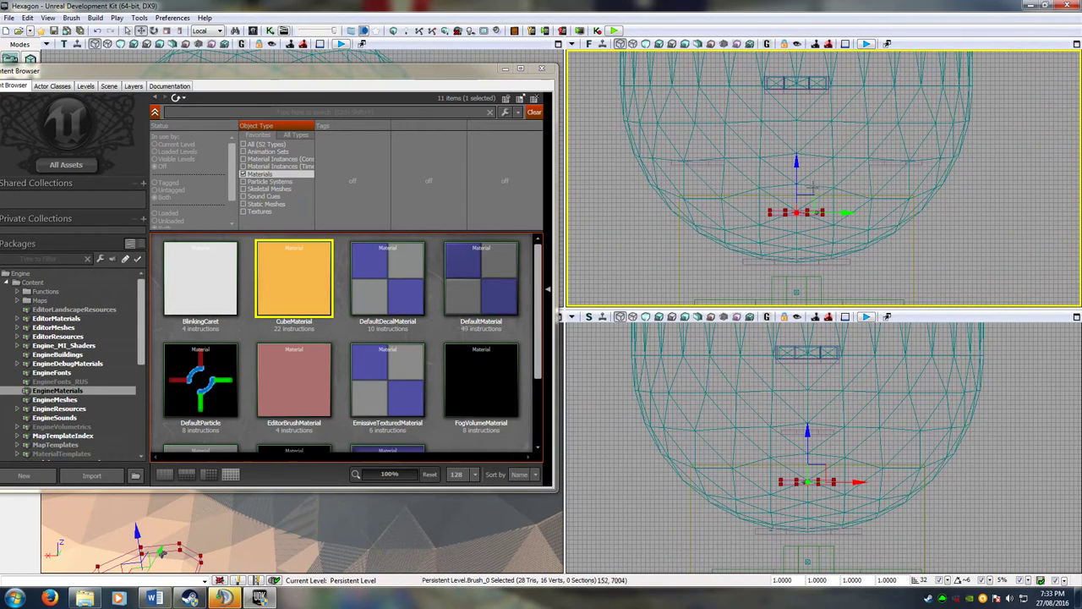
left_click_drag(798, 148, 811, 126)
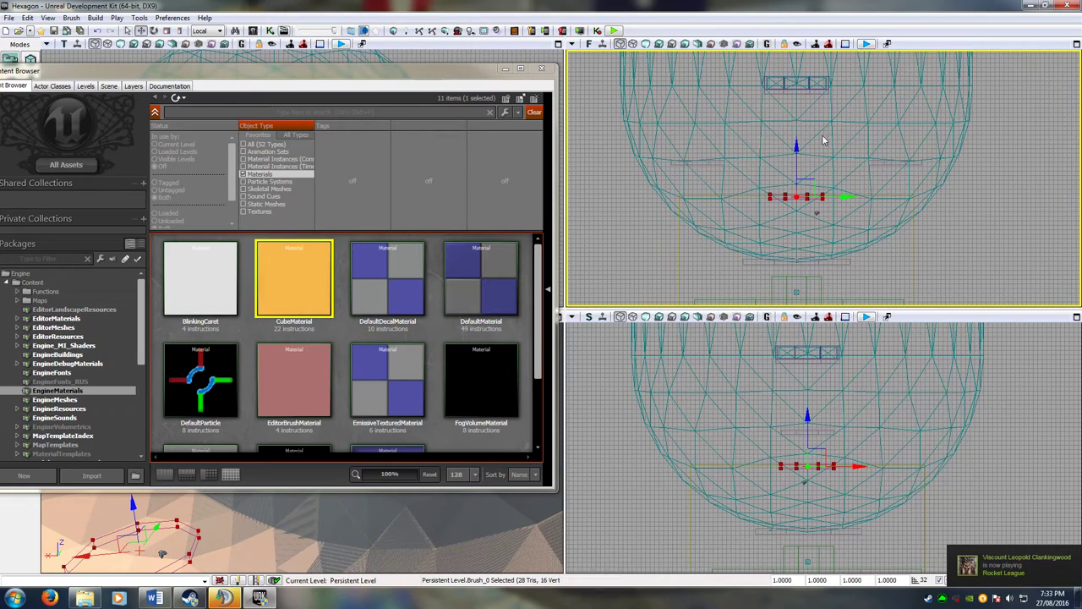
Move PathNode_3 from the bowl floor onto the bowl's centre line and raise it well above the central builder brush.
scroll(802, 251, "up", 6)
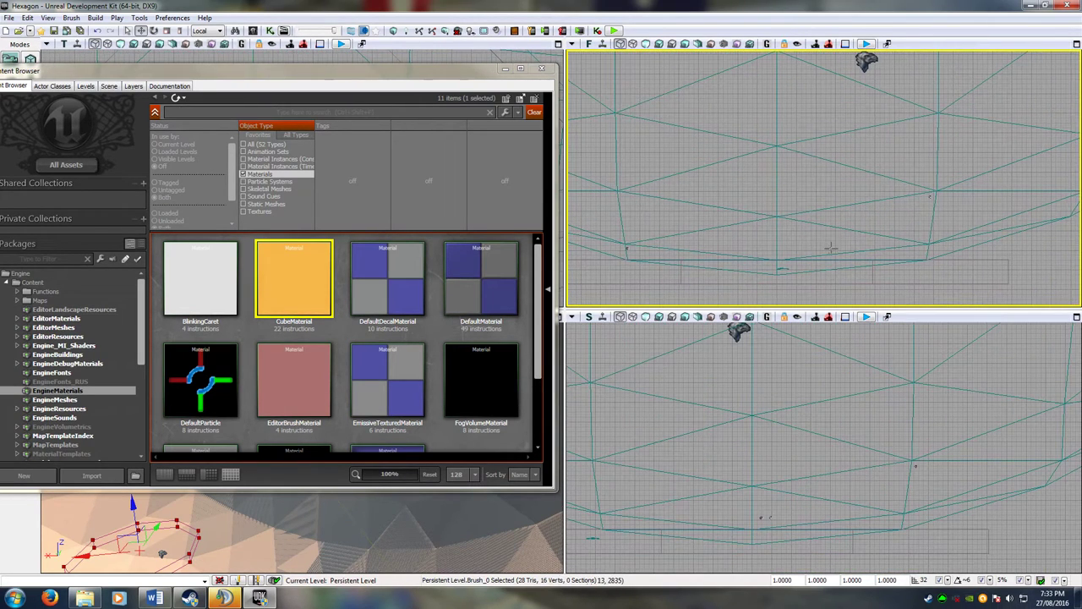
left_click(830, 248)
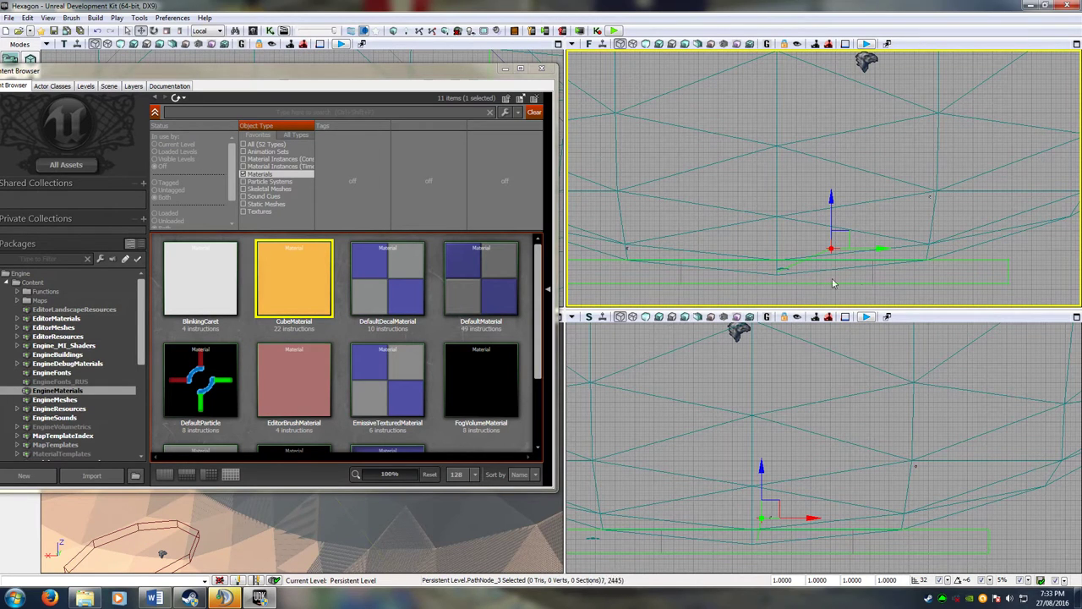
left_click_drag(880, 247, 816, 254)
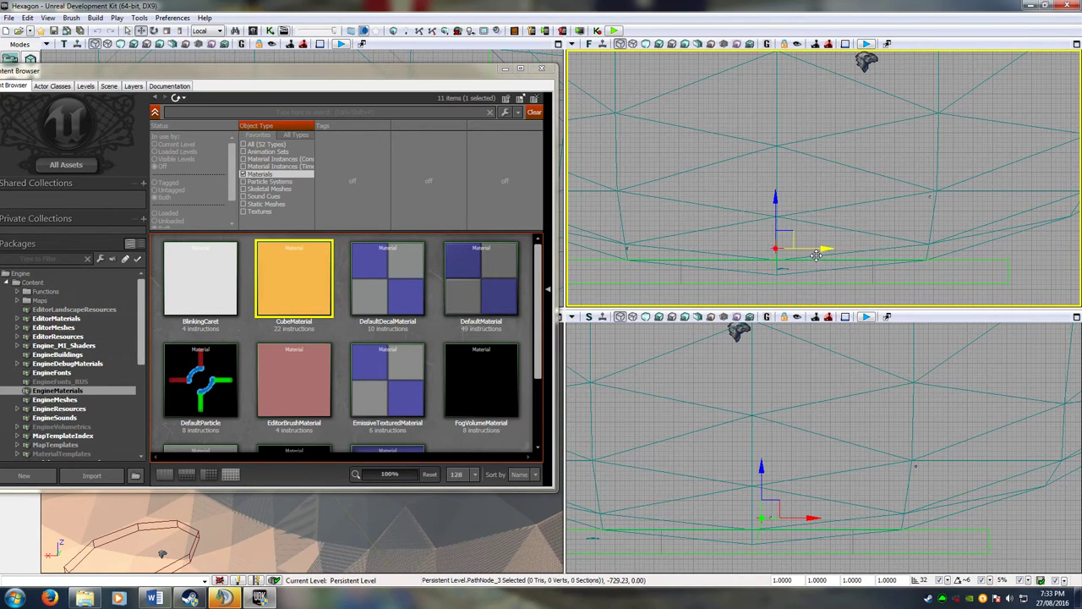
left_click_drag(780, 208, 796, 57)
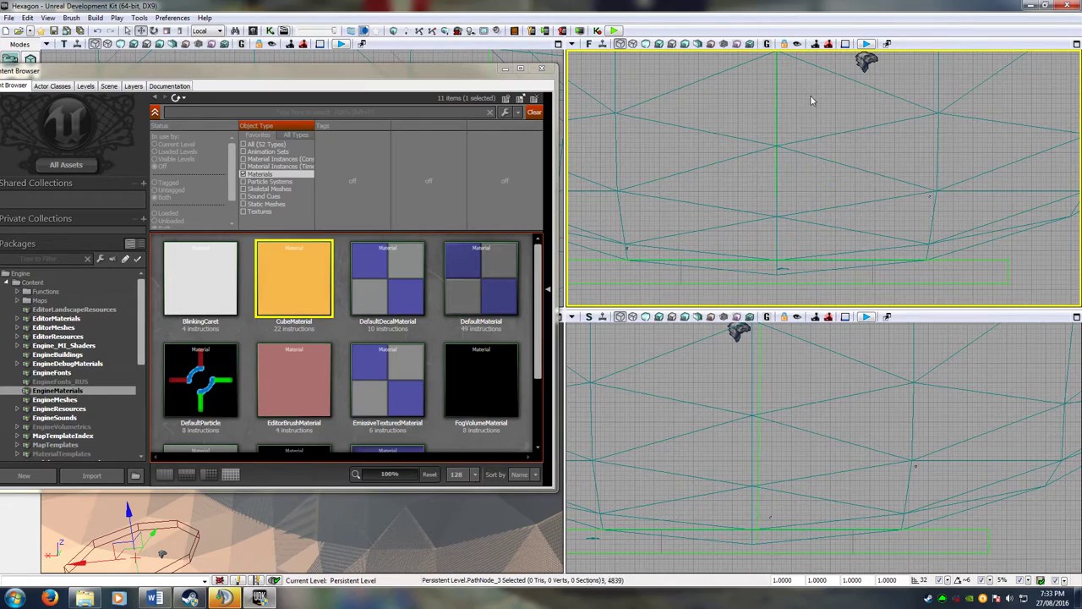
left_click_drag(811, 102, 802, 305)
scroll(784, 190, "down", 5)
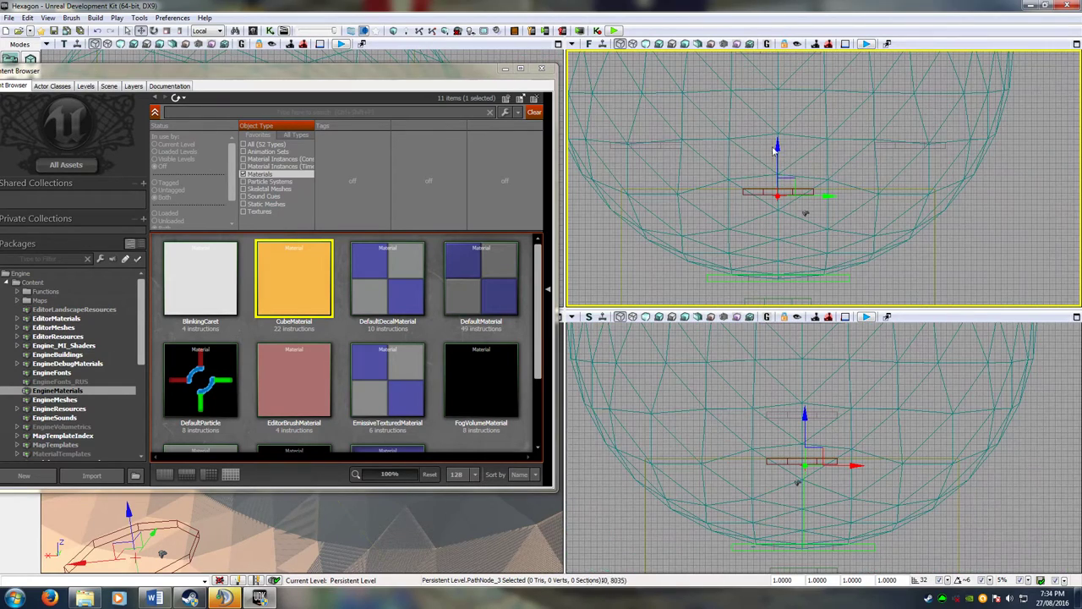
left_click_drag(781, 140, 799, 69)
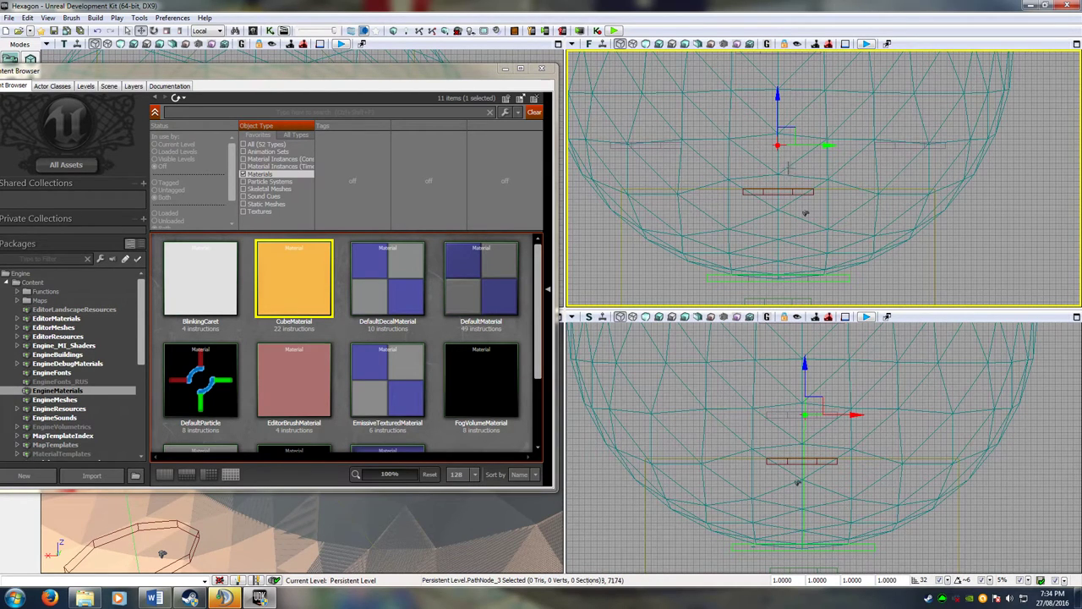
left_click_drag(779, 94, 783, 74)
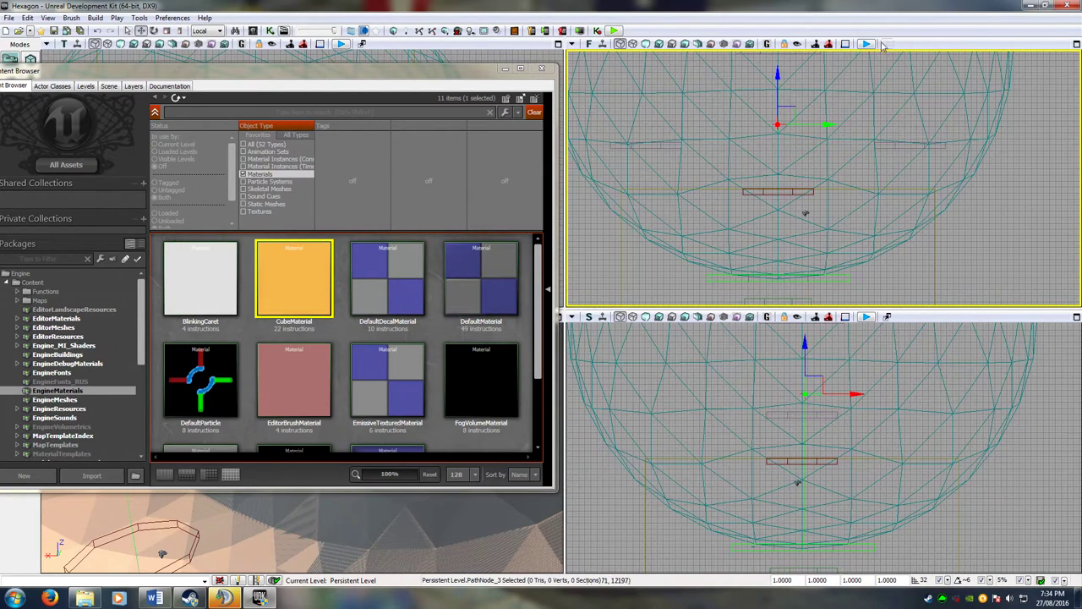
Add a solid CSG brush and a BlockingVolume at the builder brush in the bowl's centre, and close the Content Browser.
right_click_drag(853, 72, 857, 111)
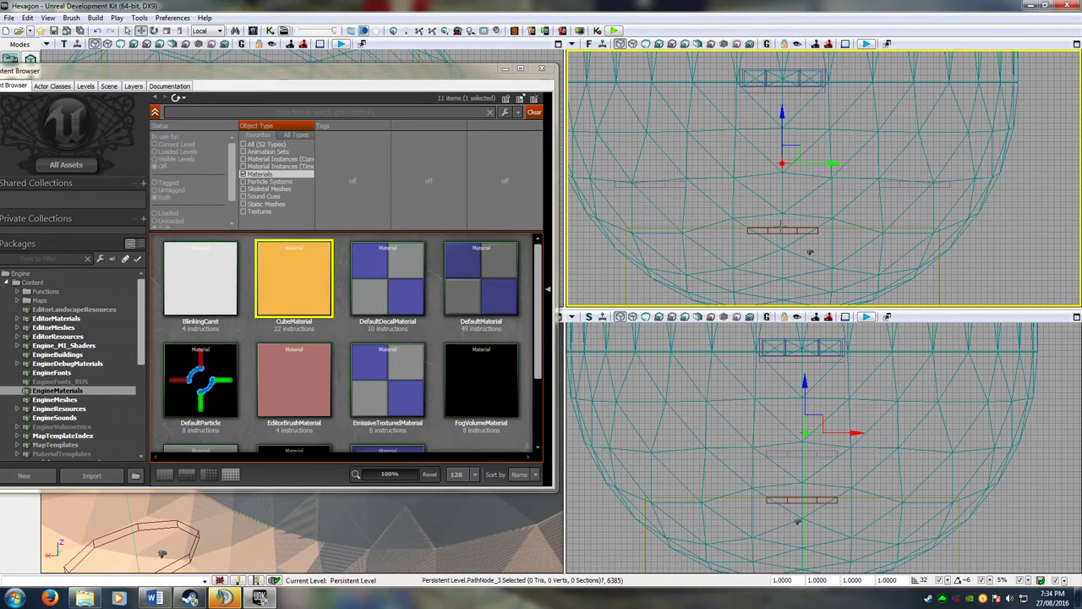
left_click(782, 229)
left_click_drag(781, 174, 784, 157)
key("ctrl+z")
mouse_move(170, 78)
left_mouse_down()
mouse_move(280, 134)
mouse_move(281, 92)
left_mouse_up()
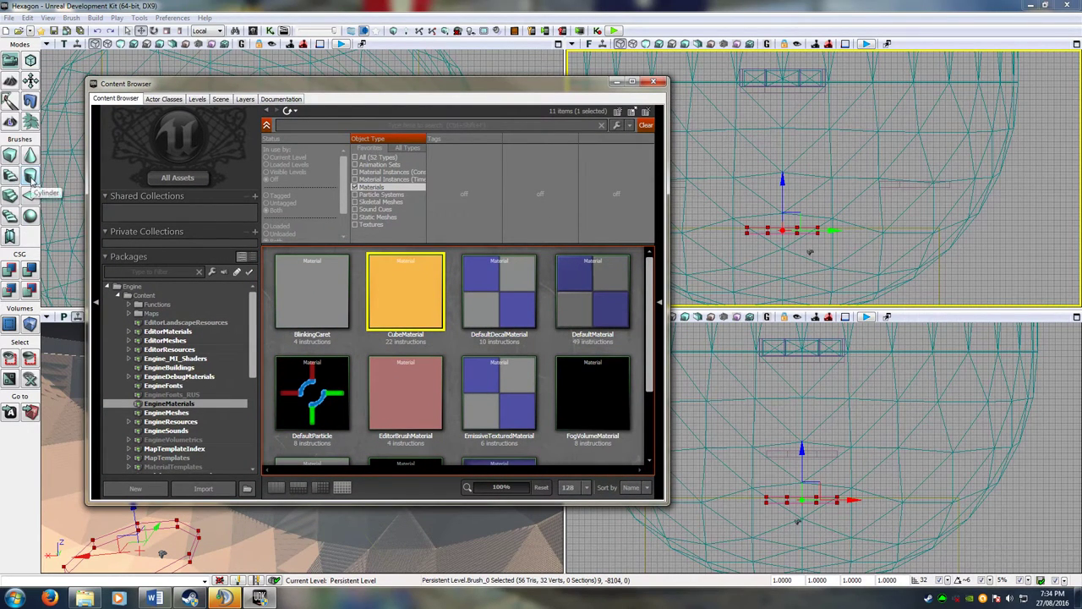
left_click(10, 271)
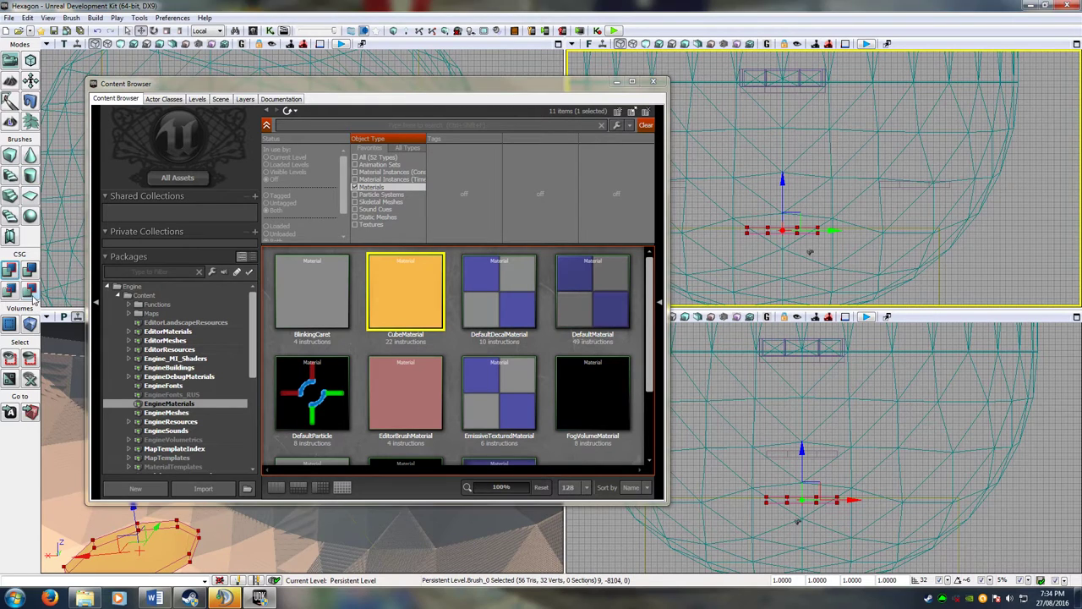
right_click(32, 323)
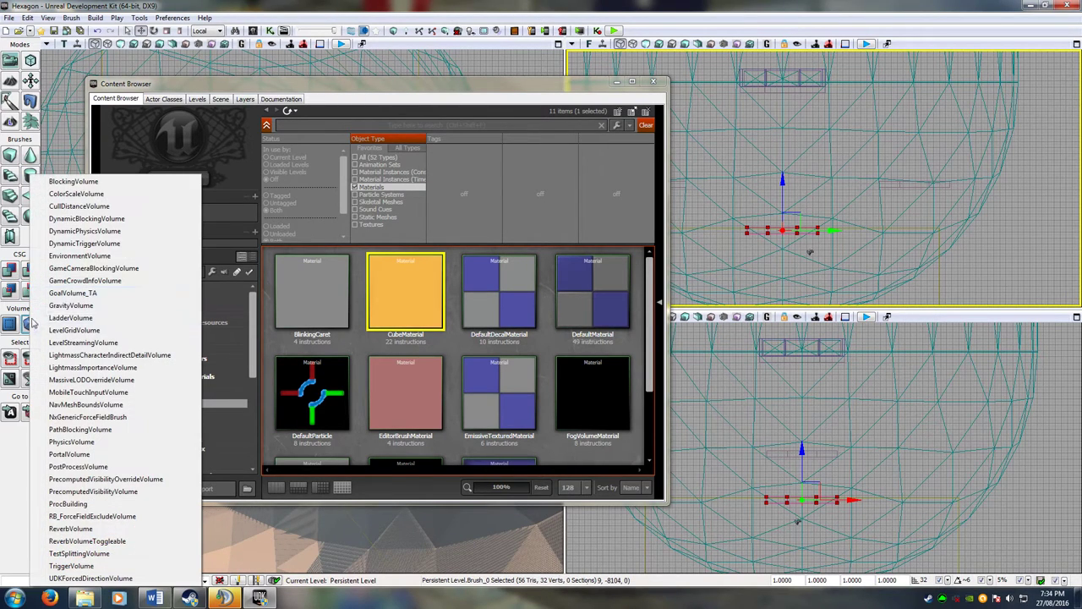
left_click(85, 182)
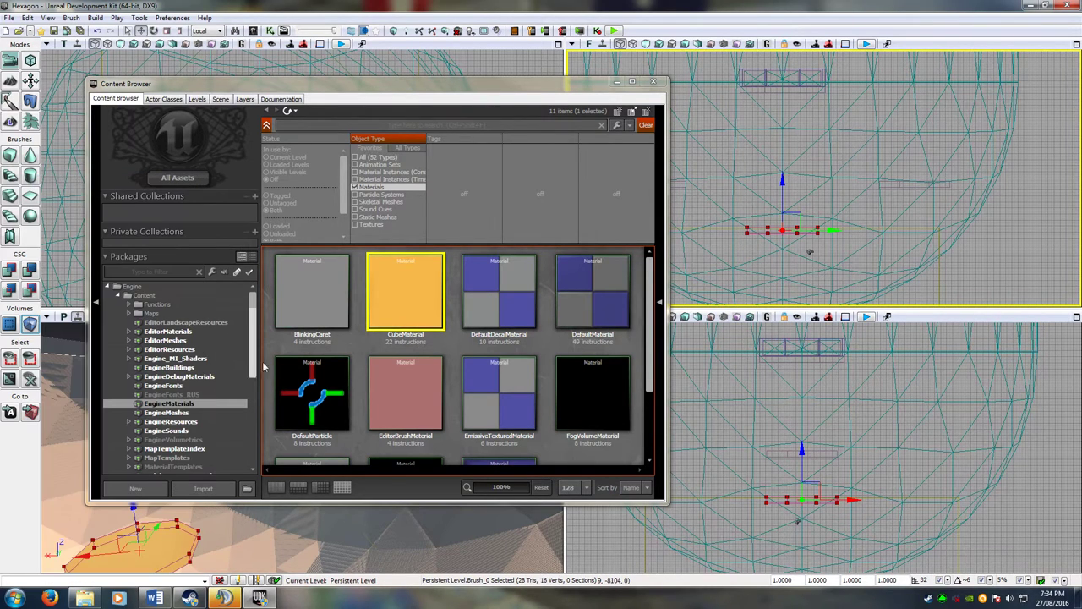
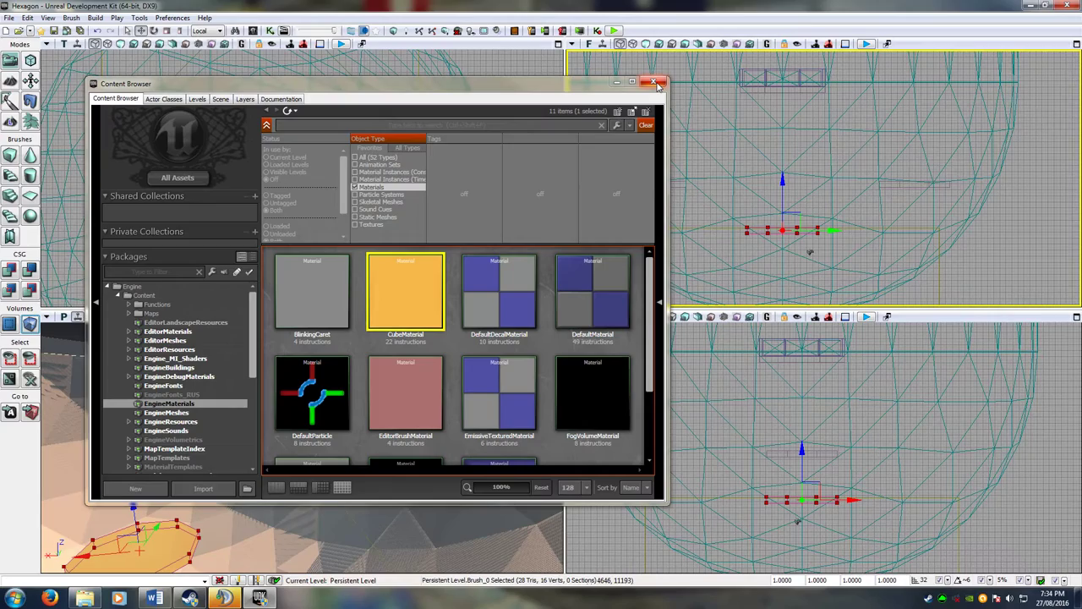
left_click(655, 83)
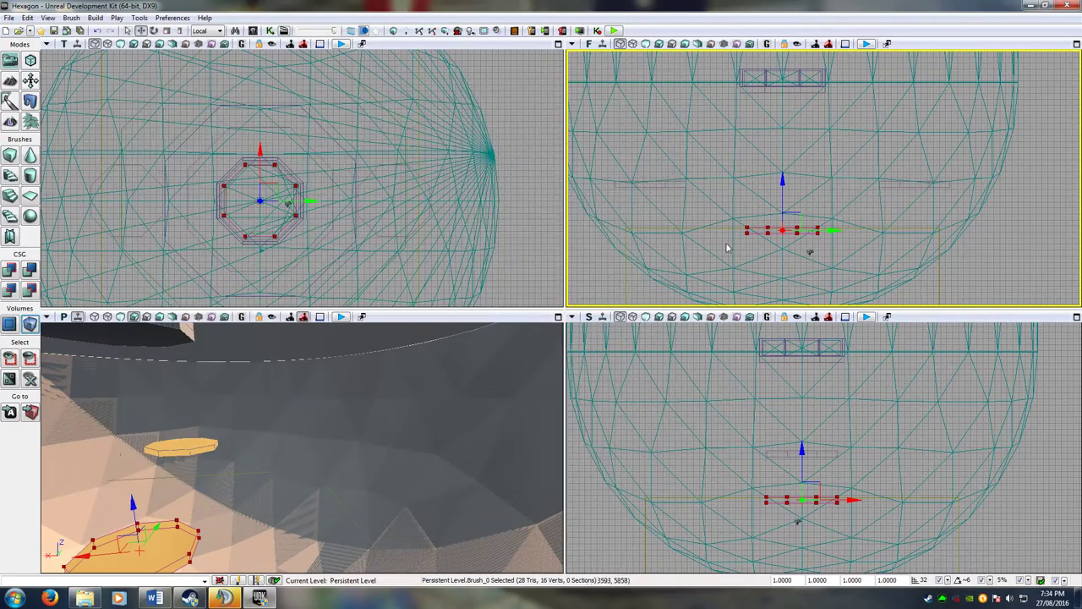
Raise PathNode_4 from the bowl floor and move it sideways over the side platform on the right of the front view.
left_click_drag(724, 249, 841, 192)
scroll(841, 193, "up", 6)
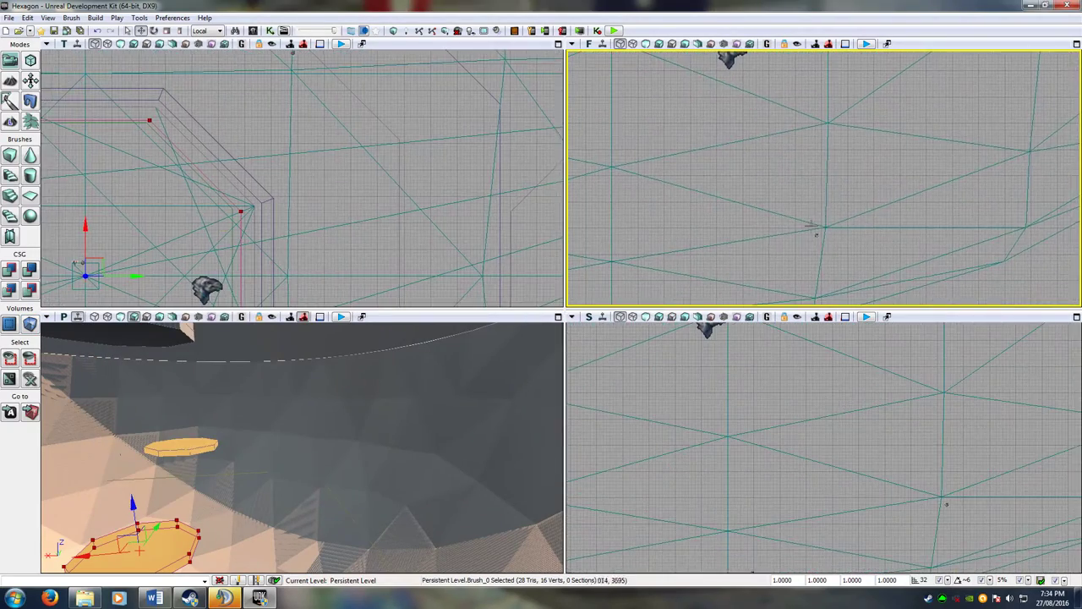
left_click(816, 235)
scroll(820, 241, "down", 8)
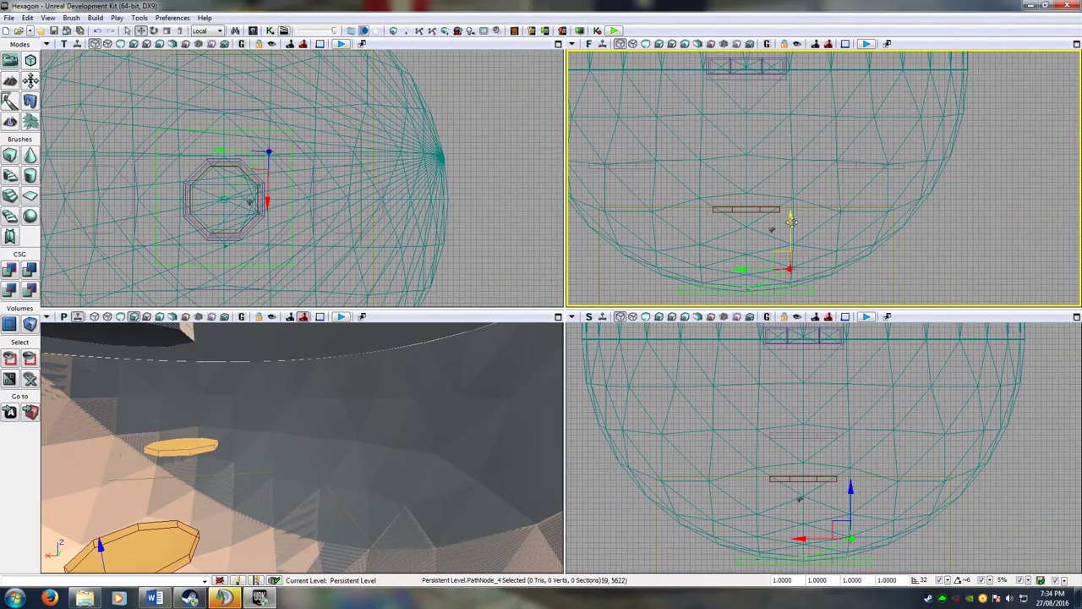
left_click_drag(791, 221, 790, 101)
left_click_drag(741, 153, 792, 163)
Fine-tune PathNode_4 so it hovers just above that side platform's top surface near its middle.
scroll(807, 170, "up", 6)
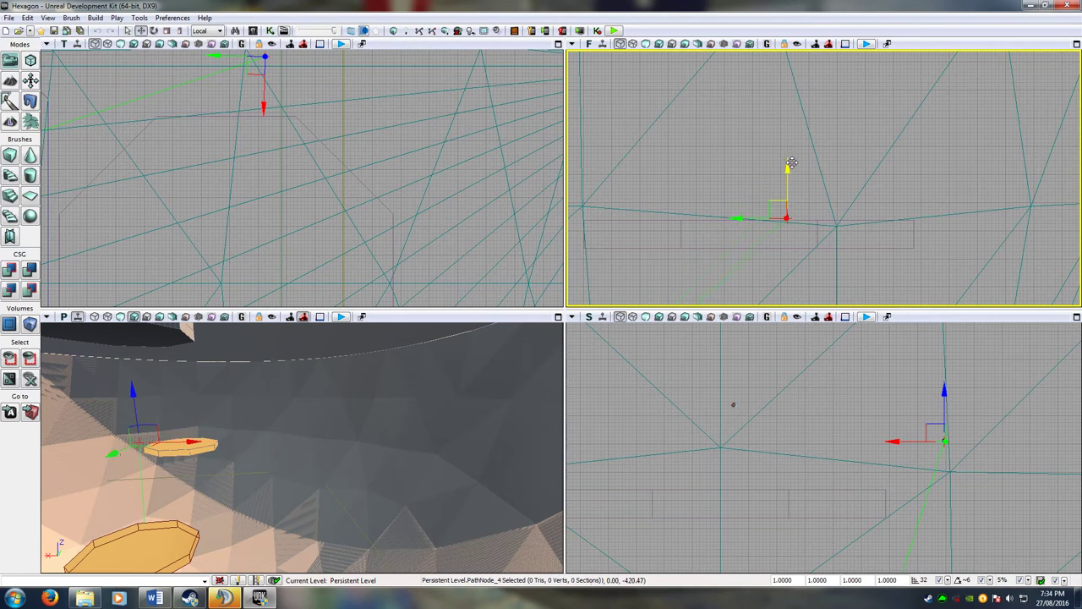
scroll(812, 206, "up", 5)
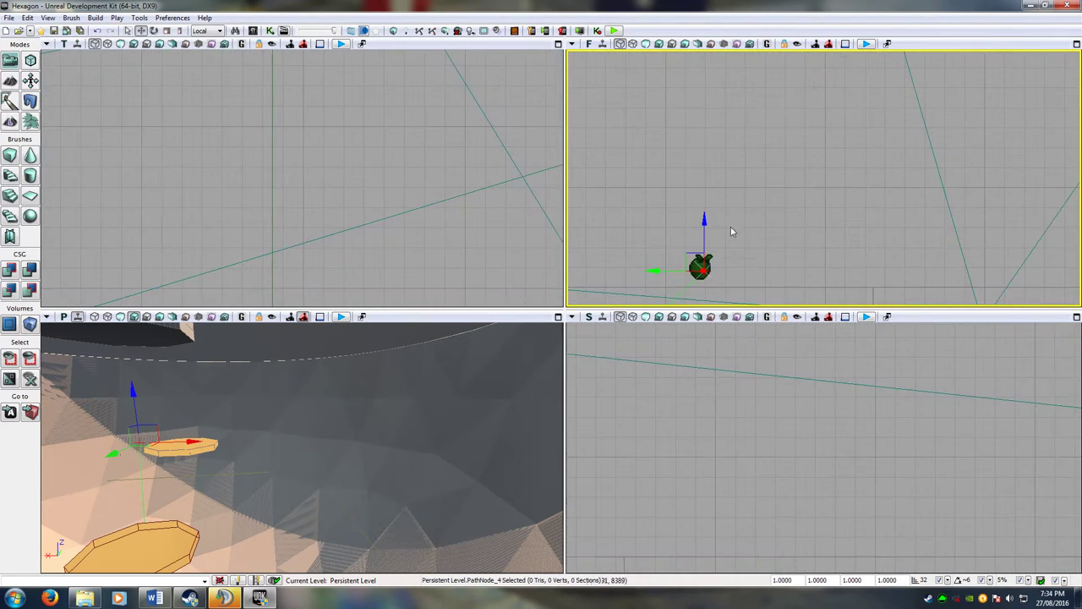
left_click_drag(788, 160, 811, 130)
scroll(812, 131, "down", 14)
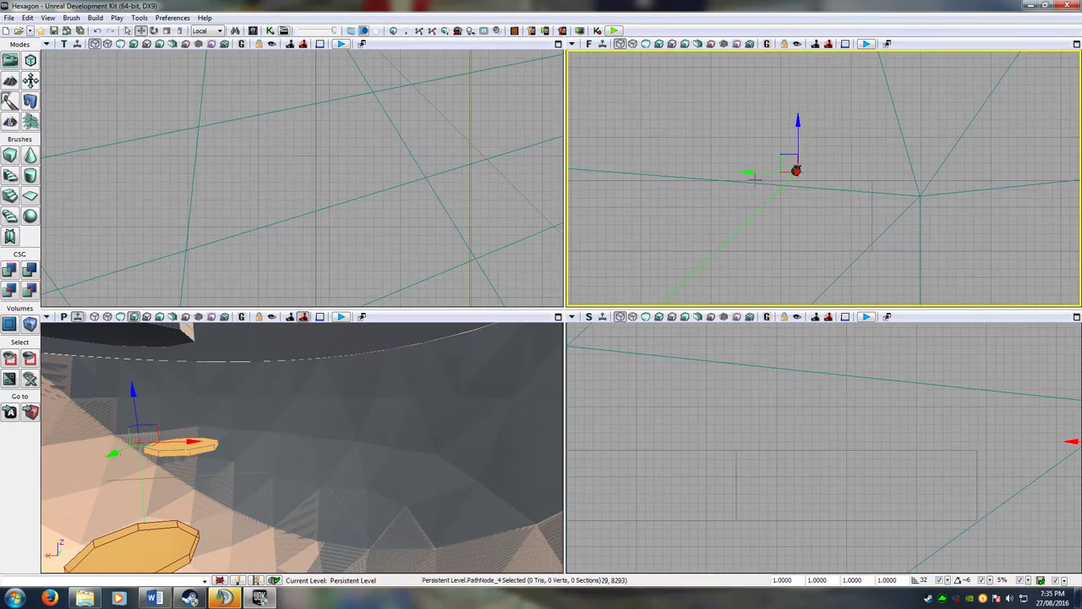
left_click_drag(796, 184, 755, 176)
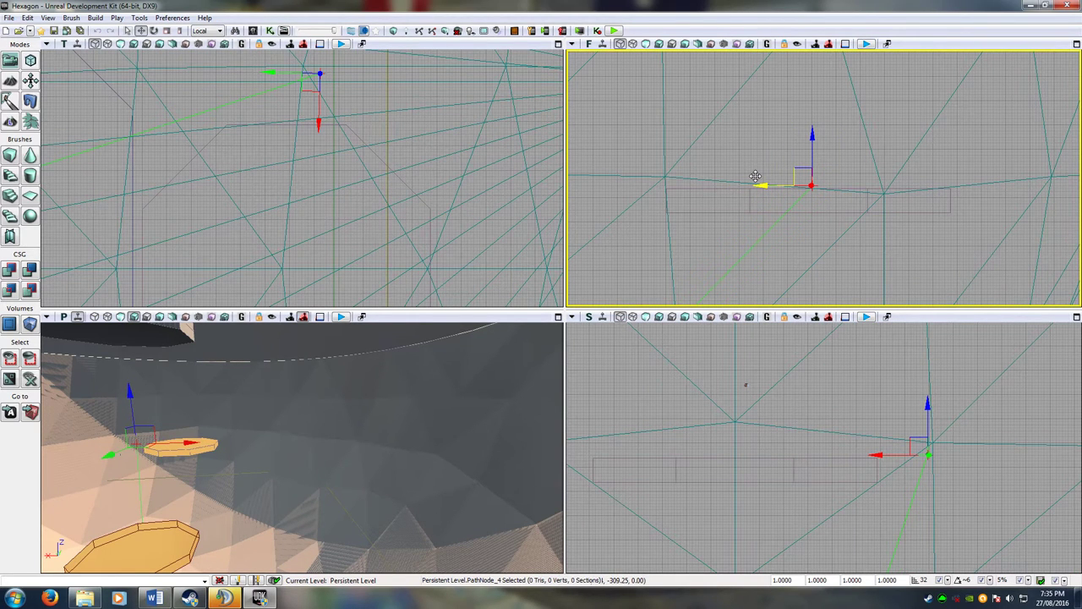
scroll(888, 201, "down", 8)
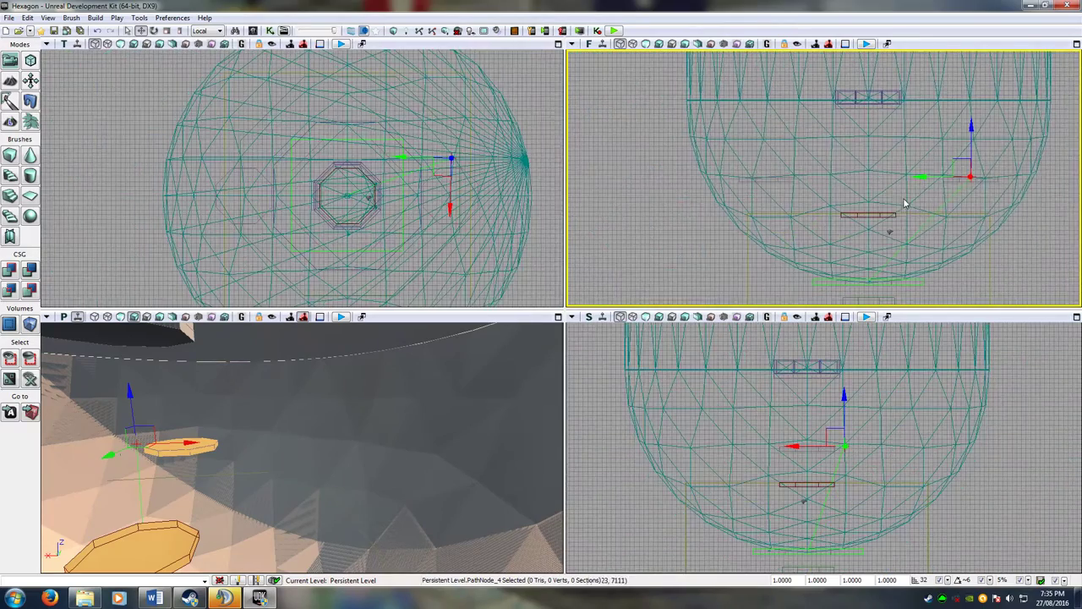
Raise PathNode_0 from the bowl floor and move it sideways over the platform on the left of the front view.
scroll(903, 203, "up", 10)
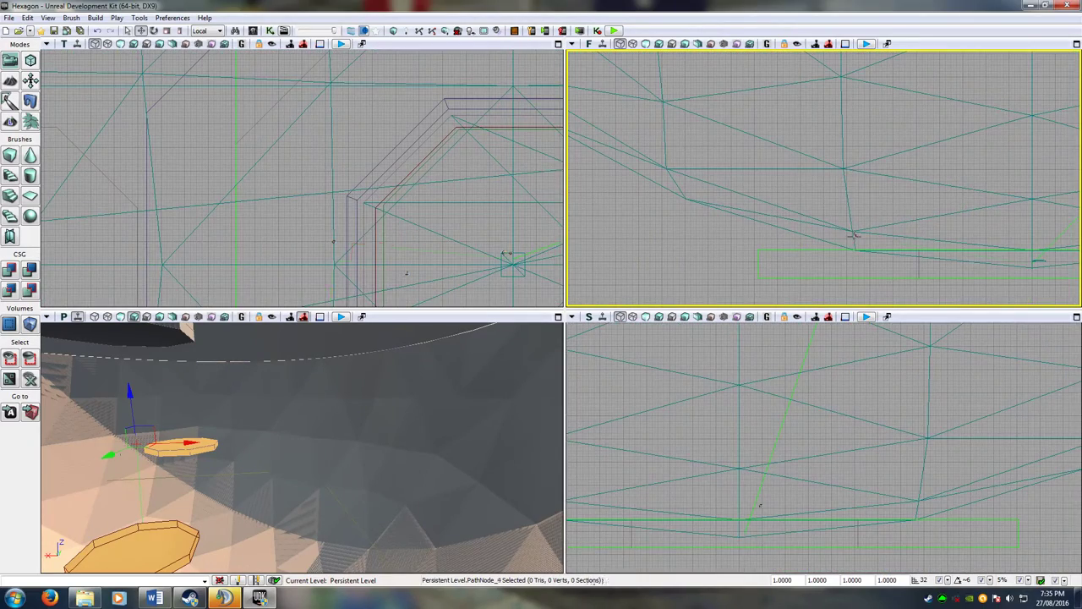
scroll(854, 235, "down", 8)
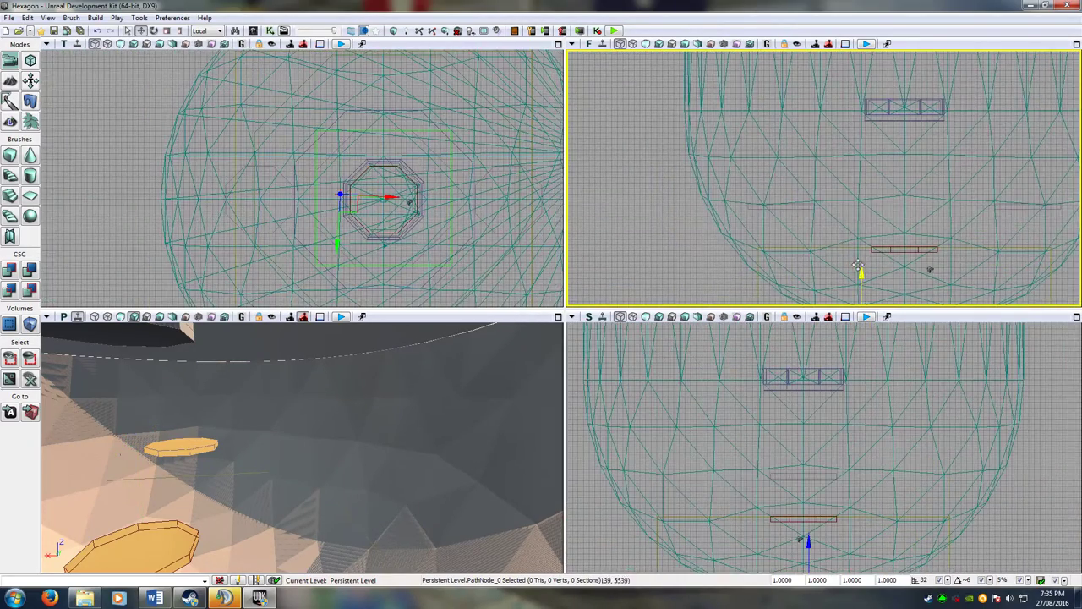
left_click_drag(858, 264, 843, 172)
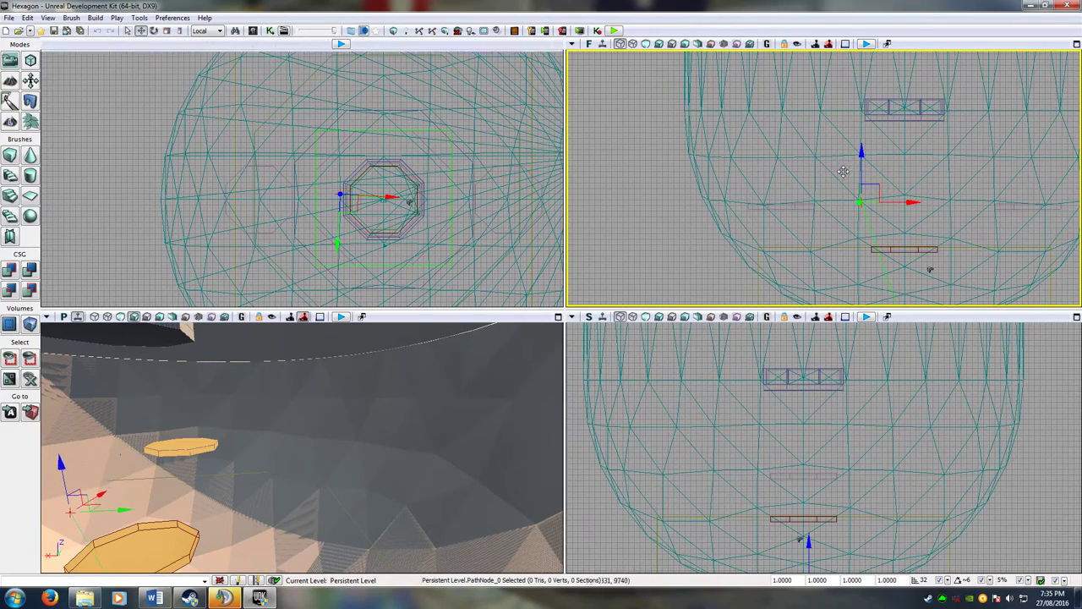
left_click_drag(903, 202, 809, 203)
Move PathNode_0 sideways toward the middle of its octagonal platform in the front view.
scroll(749, 218, "up", 7)
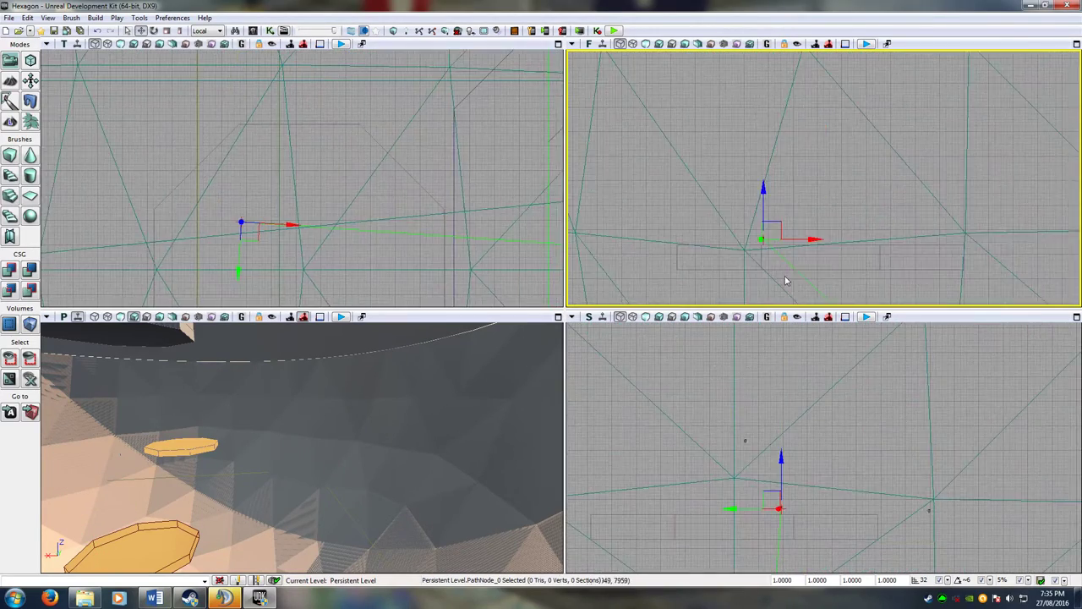
scroll(782, 280, "up", 5)
right_click_drag(802, 254, 718, 236)
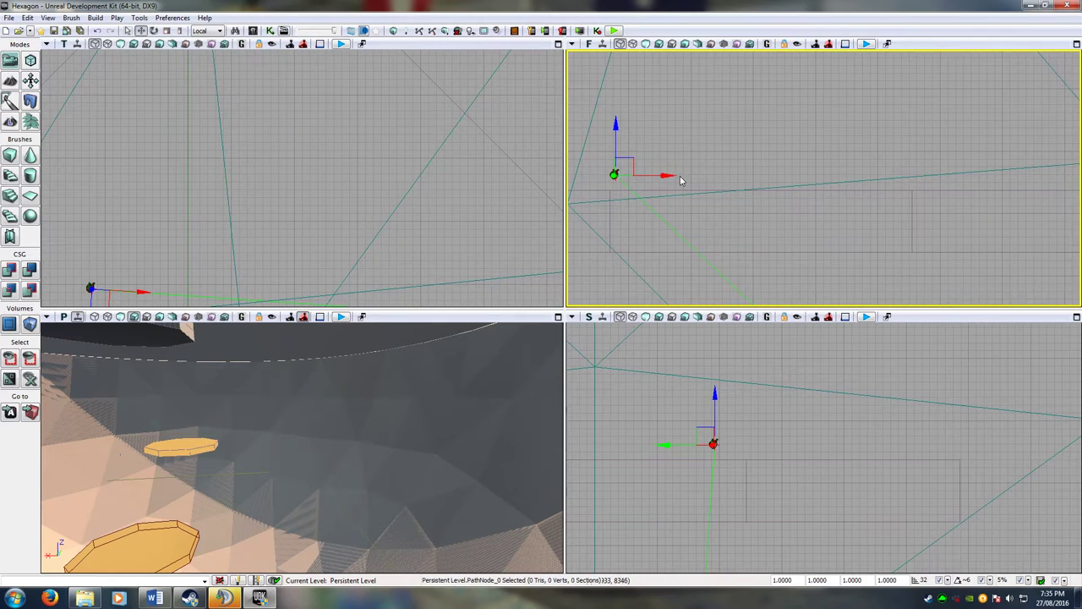
scroll(681, 180, "up", 3)
left_click_drag(690, 190, 820, 201)
scroll(820, 203, "up", 4)
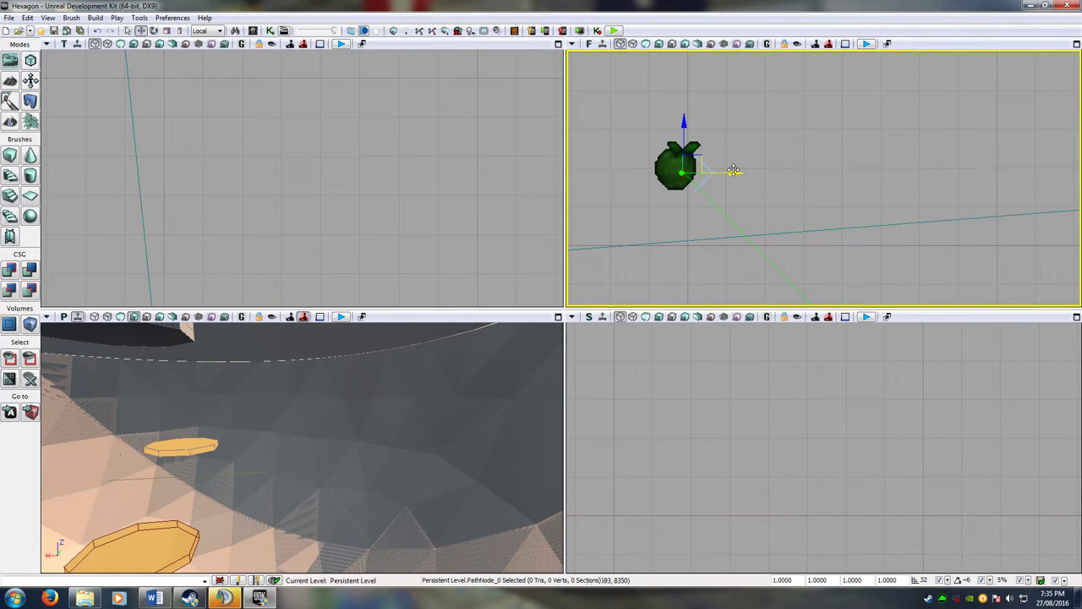
mouse_move(734, 170)
left_mouse_down()
mouse_move(769, 169)
mouse_move(688, 169)
mouse_move(791, 173)
mouse_move(701, 170)
mouse_move(763, 172)
mouse_move(743, 172)
left_mouse_up()
scroll(718, 179, "up", 12)
scroll(674, 148, "down", 5)
left_click_drag(655, 142, 676, 143)
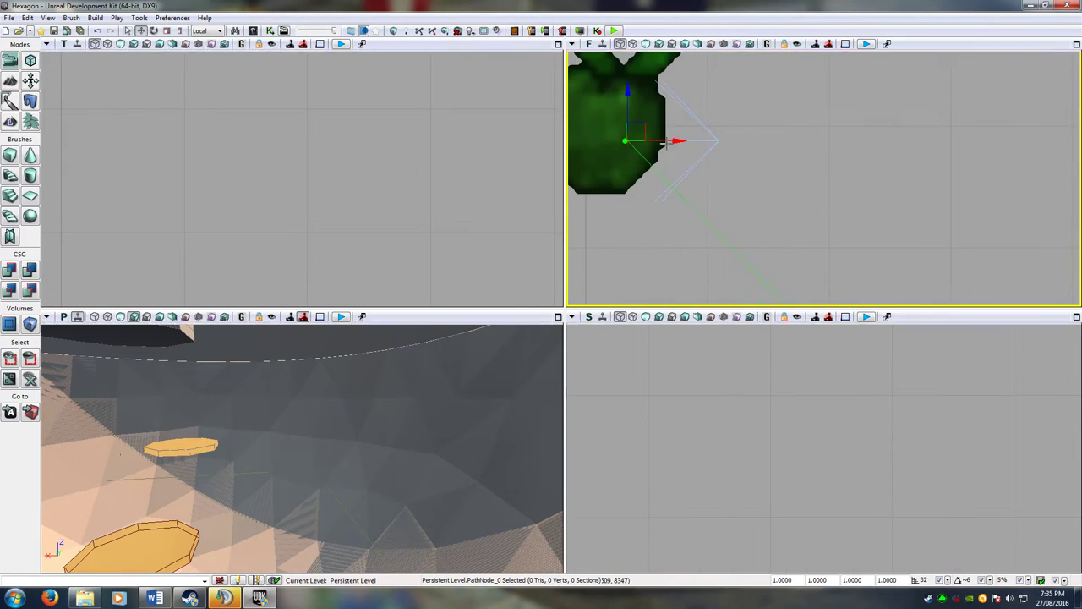
scroll(665, 144, "down", 4)
left_click(949, 581)
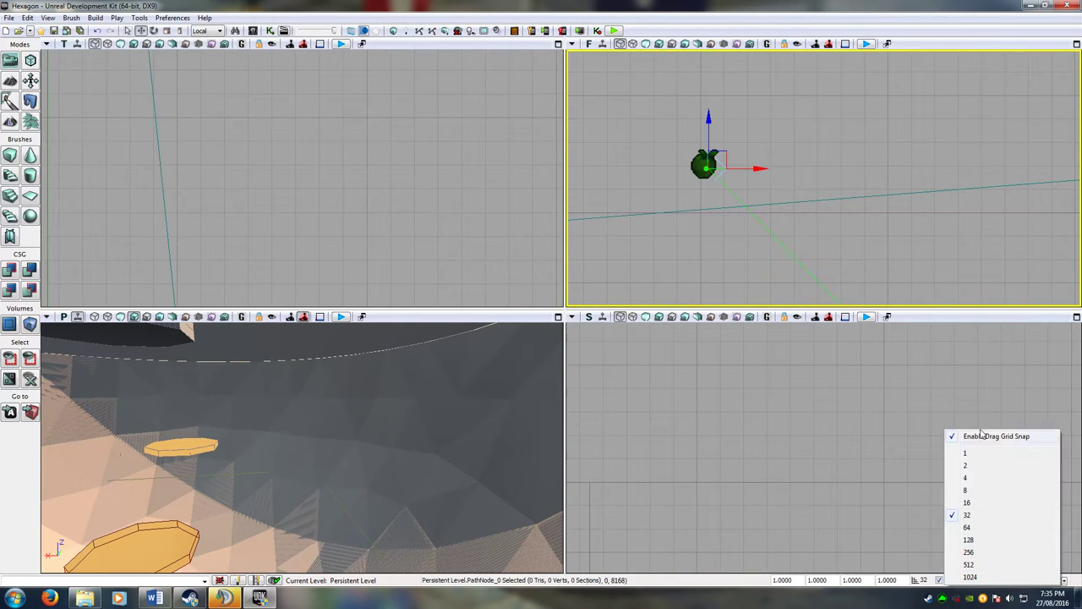
left_click(985, 440)
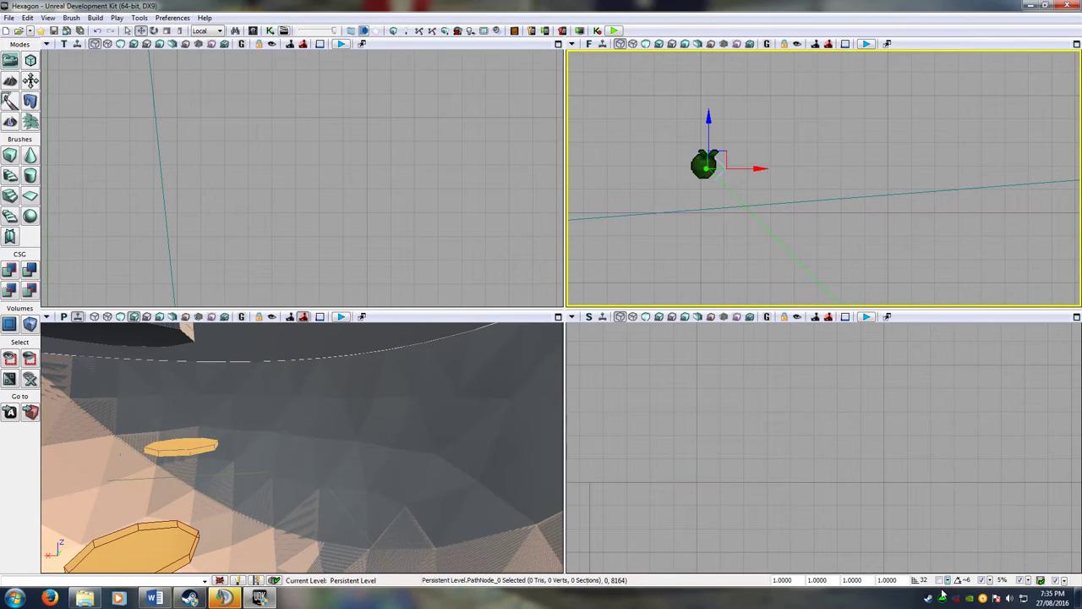
left_click(947, 581)
left_click(985, 437)
Nudge PathNode_0 sideways onto the nearest vertical grid line above its platform.
mouse_move(756, 169)
left_mouse_down()
mouse_move(746, 167)
mouse_move(797, 170)
mouse_move(750, 170)
left_mouse_up()
scroll(763, 169, "up", 4)
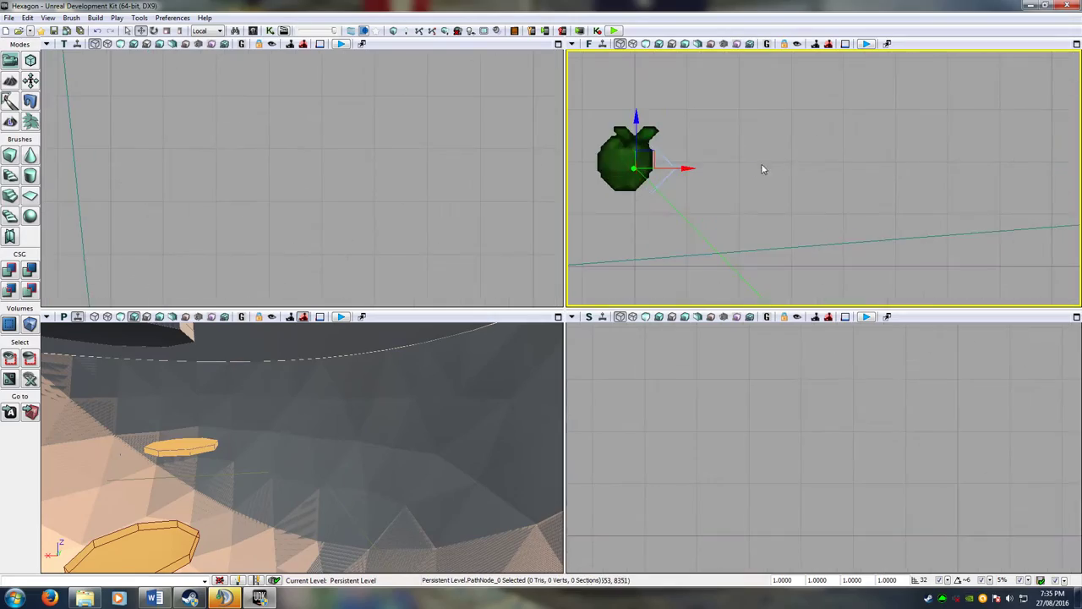
Select PathNode_4 over the opposite platform and nudge it sideways onto the nearest vertical grid line.
right_click_drag(764, 169, 690, 208)
scroll(975, 148, "down", 4)
scroll(973, 165, "down", 6)
scroll(813, 201, "down", 4)
scroll(682, 224, "up", 10)
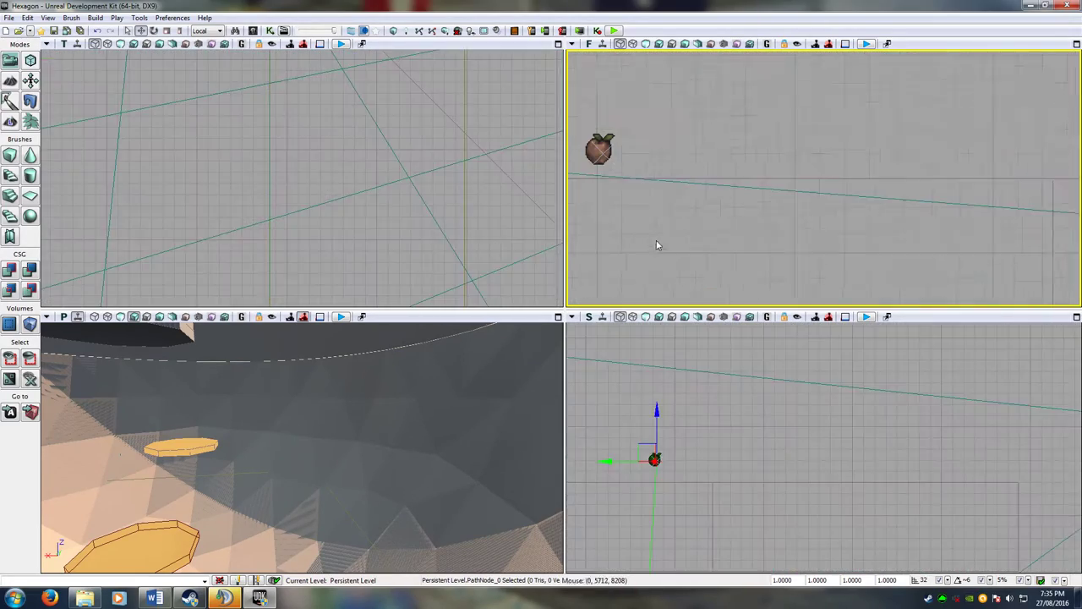
scroll(634, 219, "down", 2)
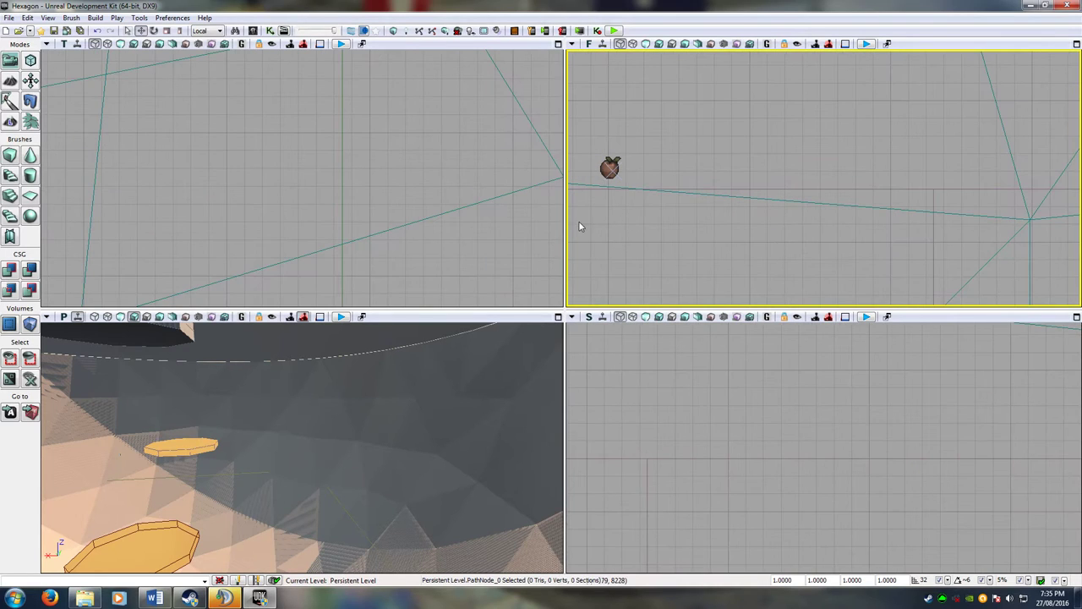
left_click(610, 165)
scroll(643, 210, "up", 3)
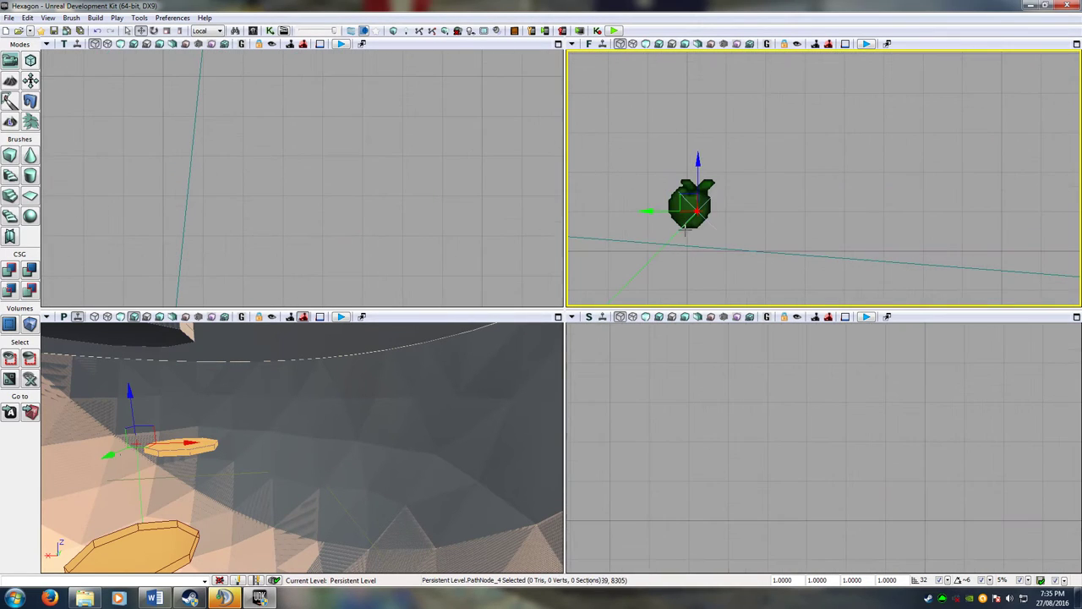
scroll(635, 208, "up", 2)
left_click_drag(635, 208, 638, 209)
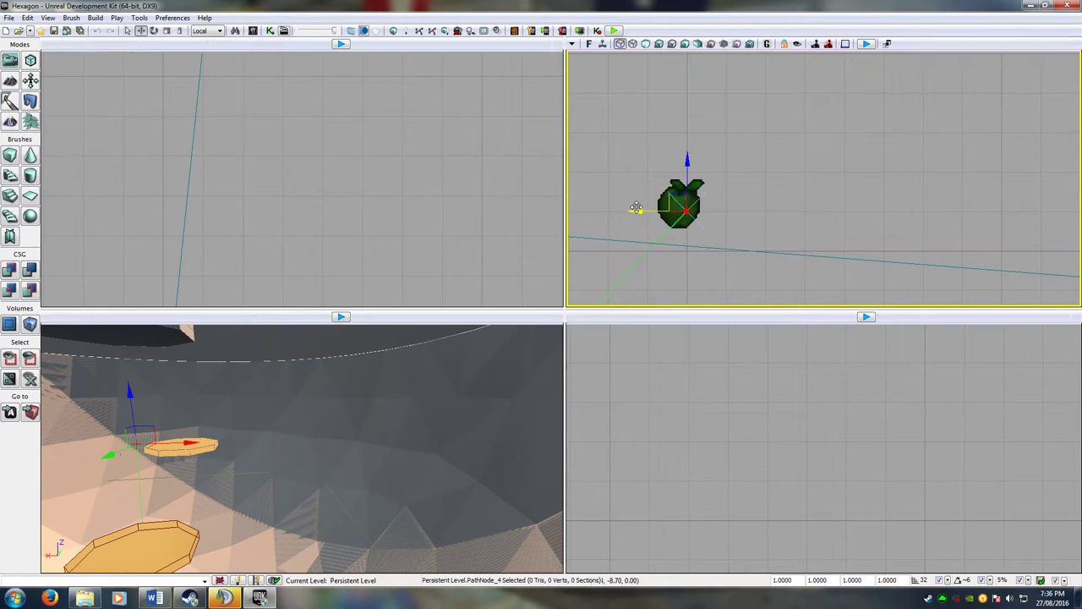
Select PathNode_0 again and adjust its height so it hovers slightly above its platform's top surface.
left_click_drag(656, 267, 891, 206)
scroll(887, 208, "down", 6)
scroll(792, 222, "down", 12)
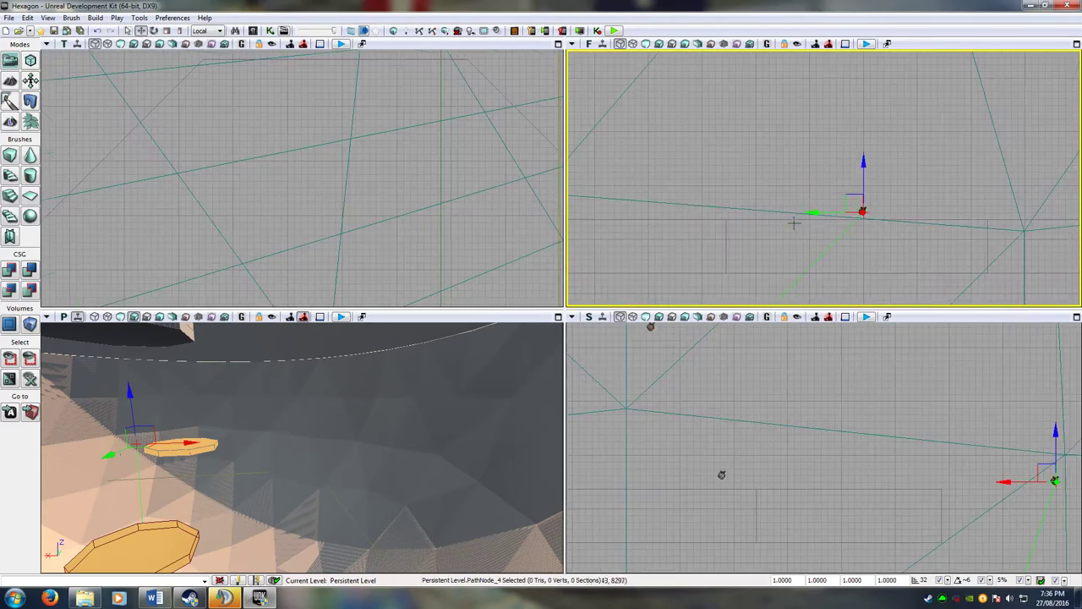
left_click_drag(628, 242, 850, 215)
scroll(889, 215, "up", 16)
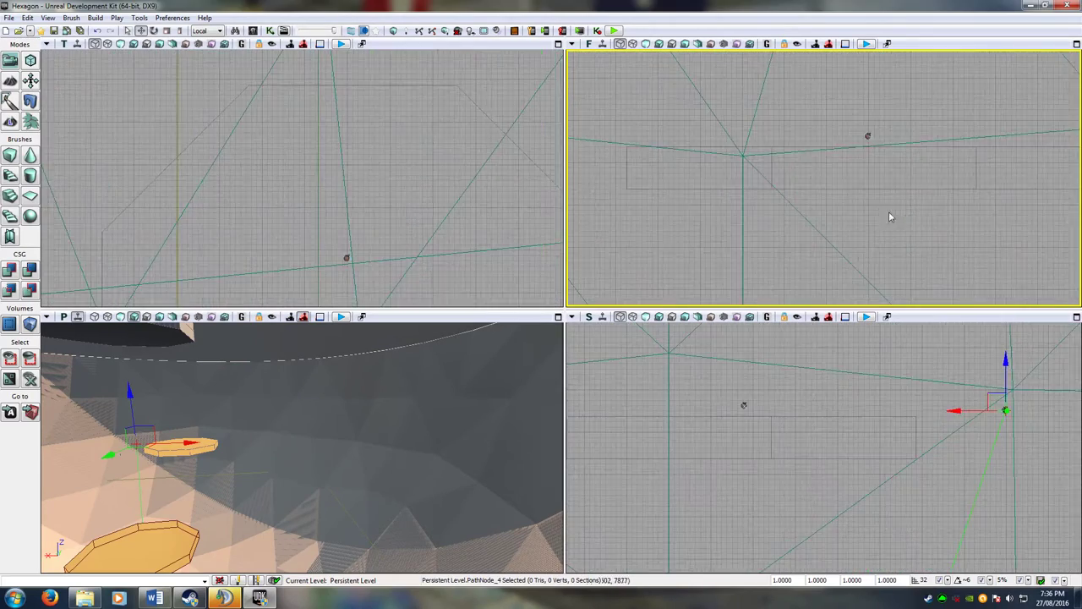
left_click_drag(882, 174, 831, 225)
left_click(793, 130)
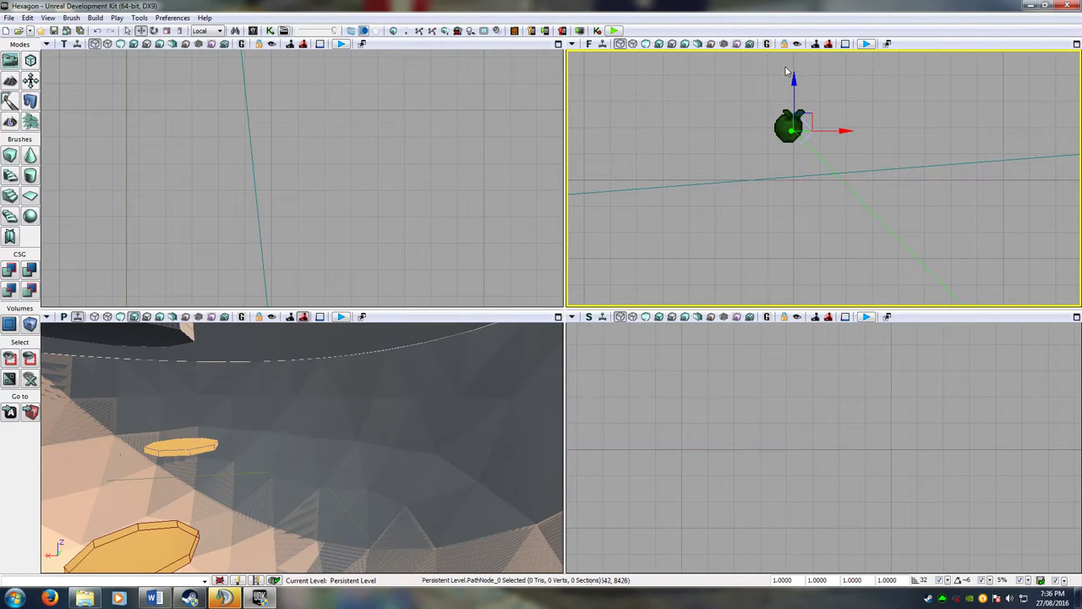
left_click_drag(793, 90, 796, 96)
scroll(960, 215, "down", 6)
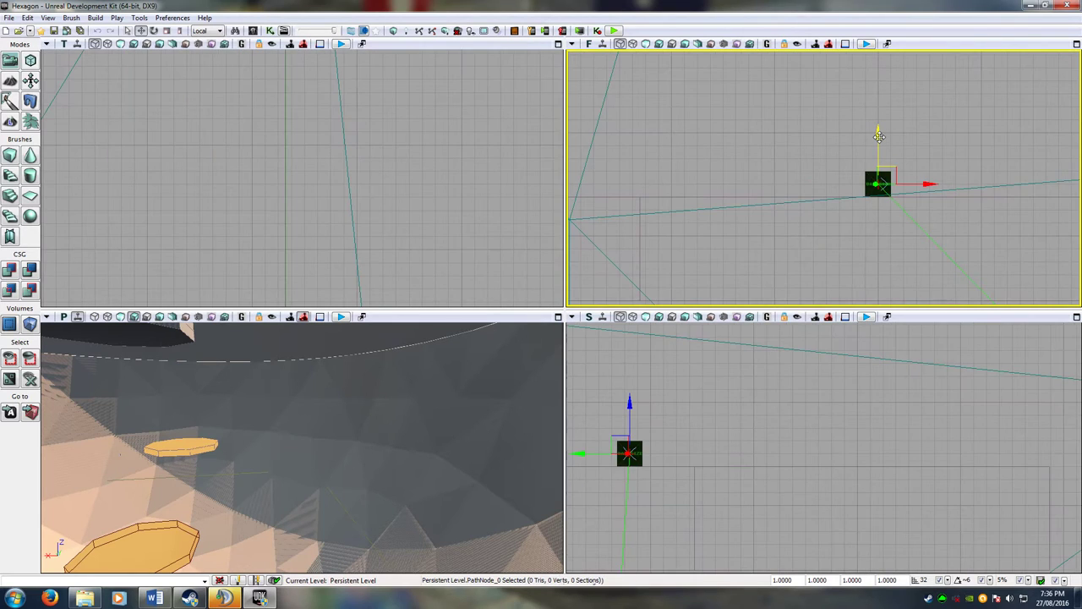
left_click_drag(880, 136, 882, 125)
right_click_drag(882, 124, 727, 136)
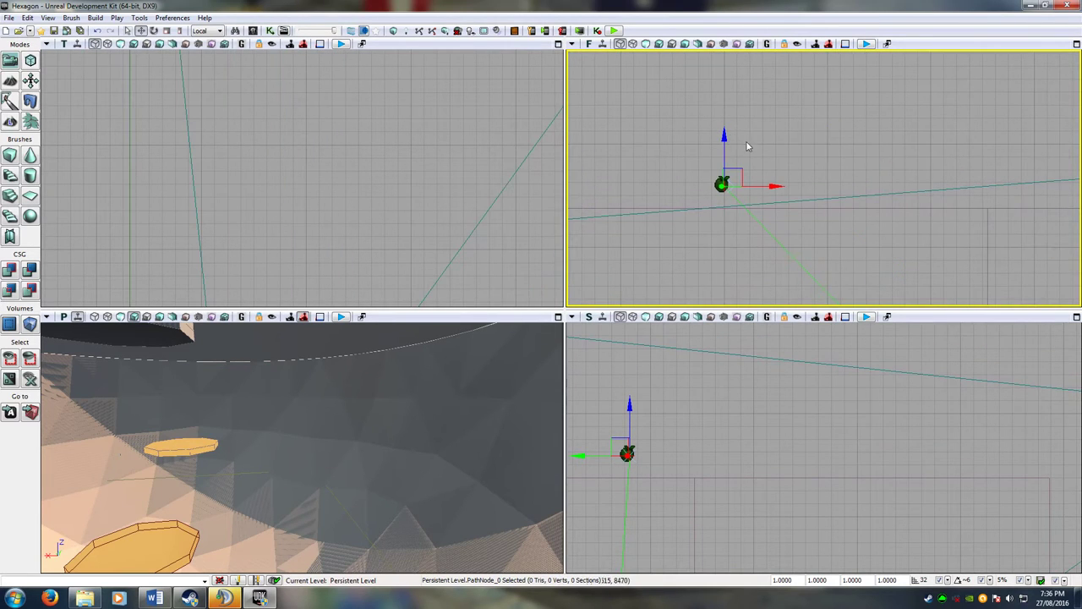
left_click_drag(724, 134, 728, 123)
Select PathNode_4 and raise it about 30 units higher above its platform's top surface.
right_click_drag(935, 177, 786, 181)
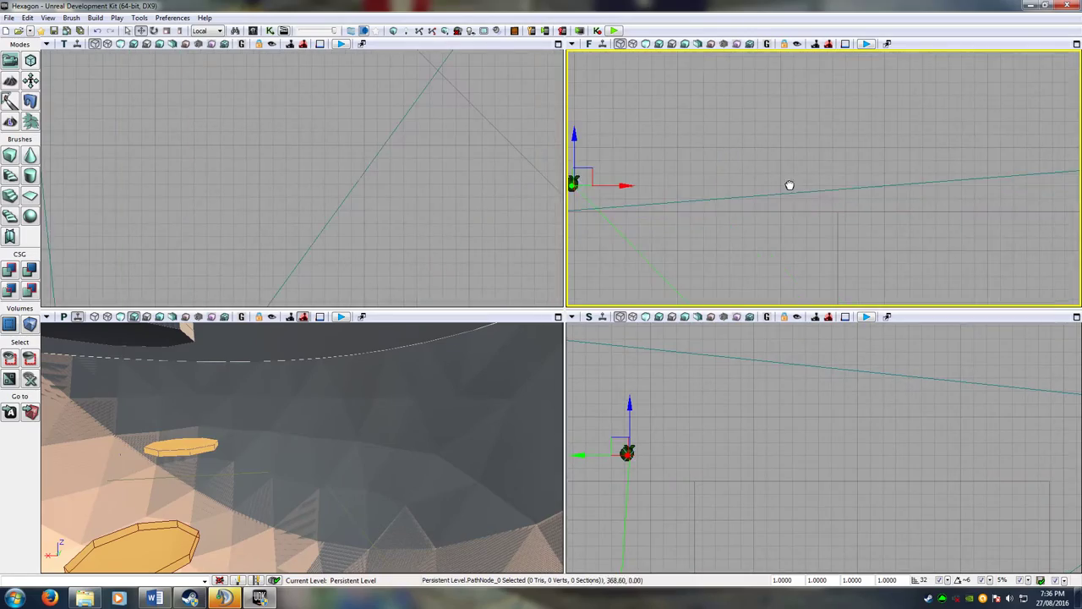
scroll(826, 206, "down", 4)
scroll(830, 211, "down", 5)
right_click_drag(928, 214, 718, 208)
scroll(803, 225, "down", 5)
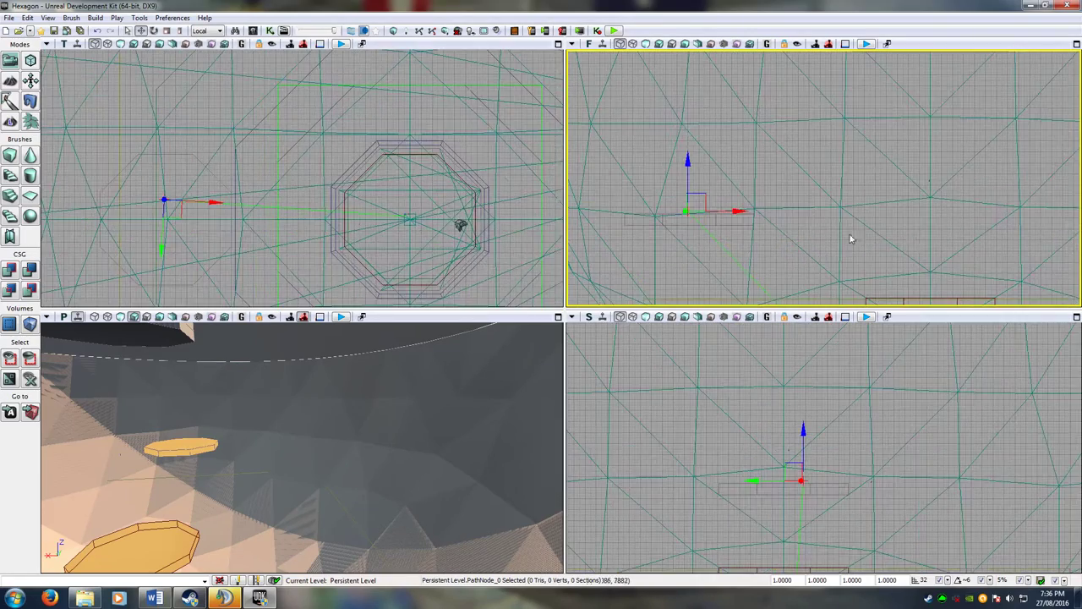
right_click_drag(921, 230, 692, 234)
right_click_drag(812, 234, 774, 250)
scroll(744, 252, "up", 8)
right_click_drag(599, 226, 837, 256)
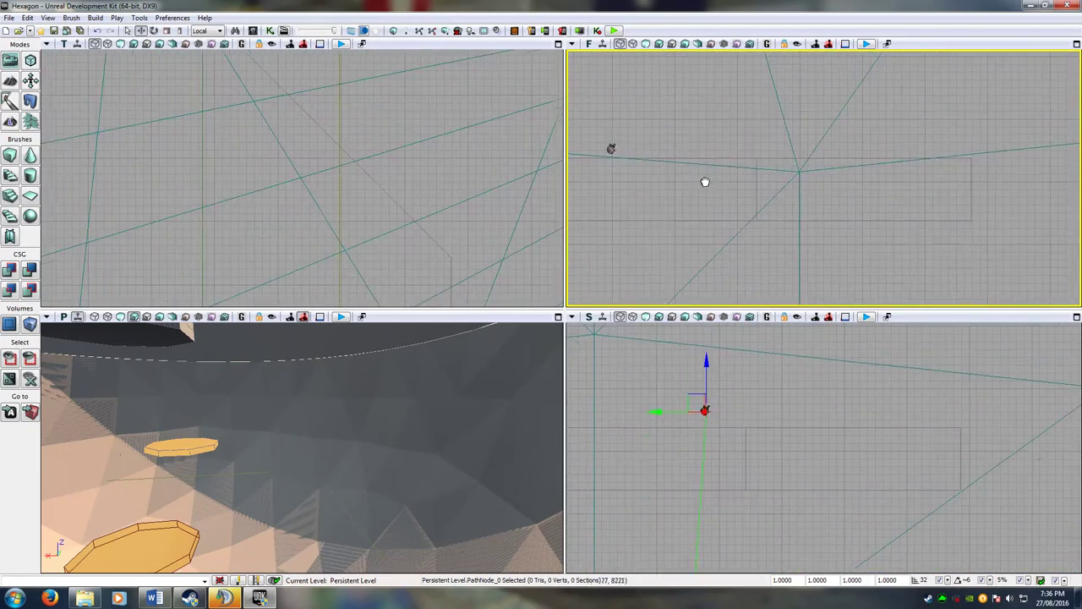
scroll(659, 161, "up", 4)
right_click_drag(652, 156, 846, 258)
left_click(765, 245)
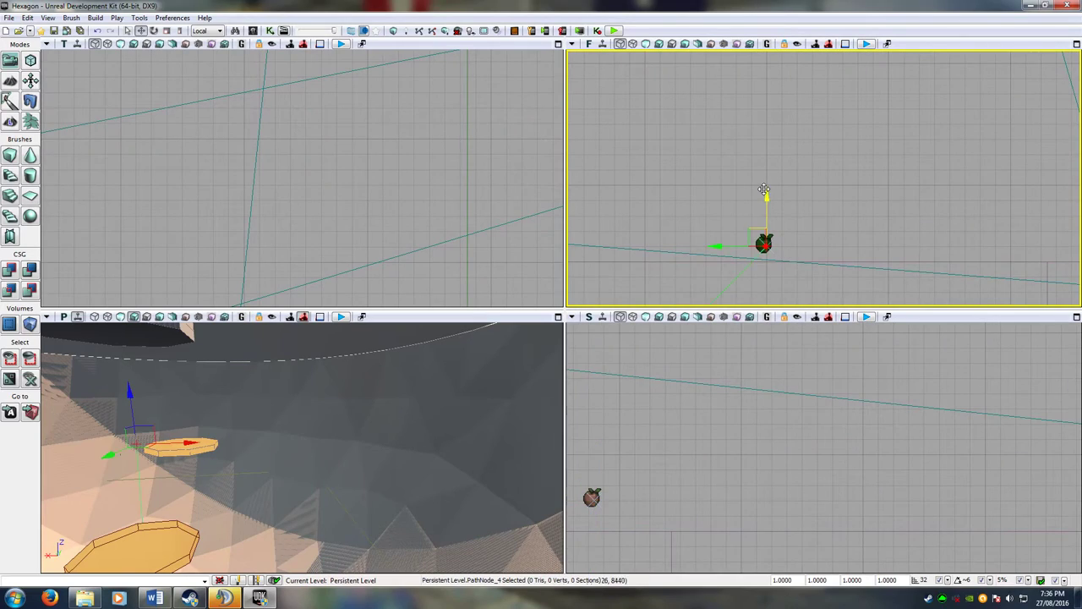
left_click_drag(767, 194, 767, 169)
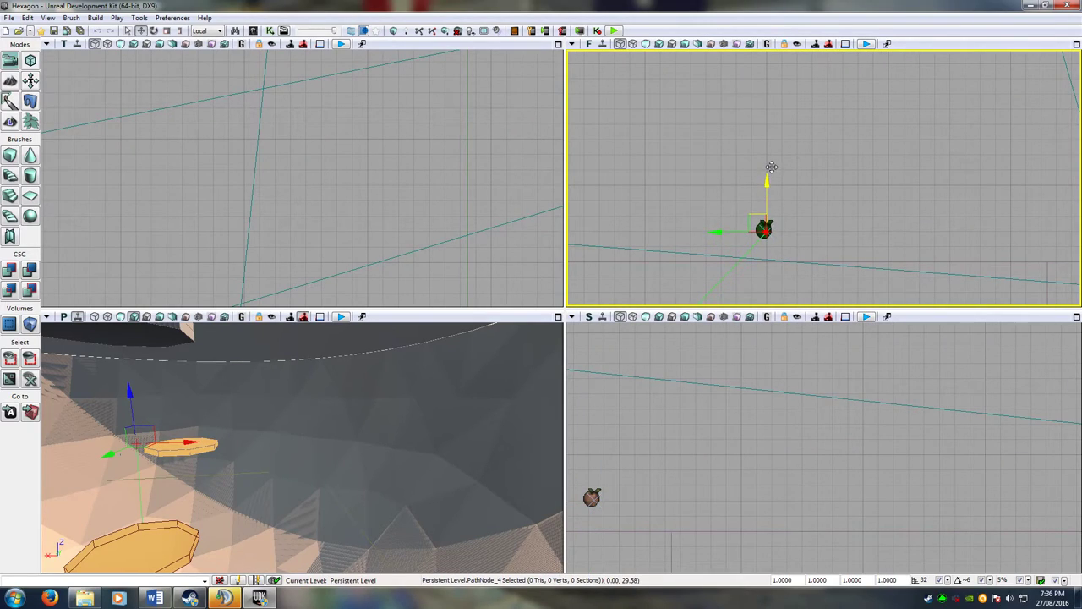
Run Build All on the Hexagon map and close the Swarm Agent window.
scroll(730, 226, "down", 2)
scroll(731, 226, "down", 4)
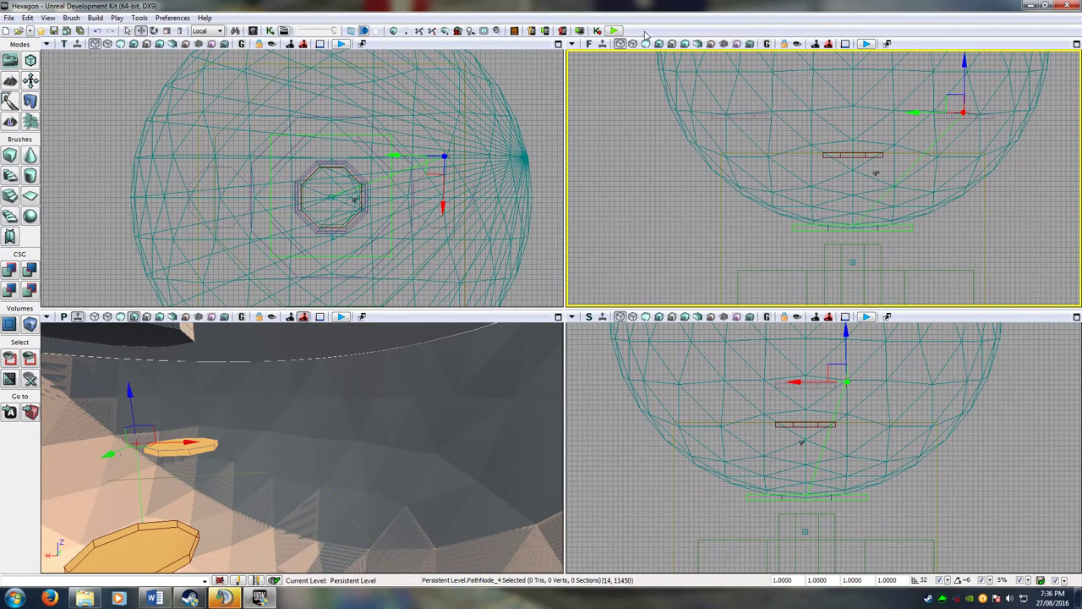
left_click(95, 17)
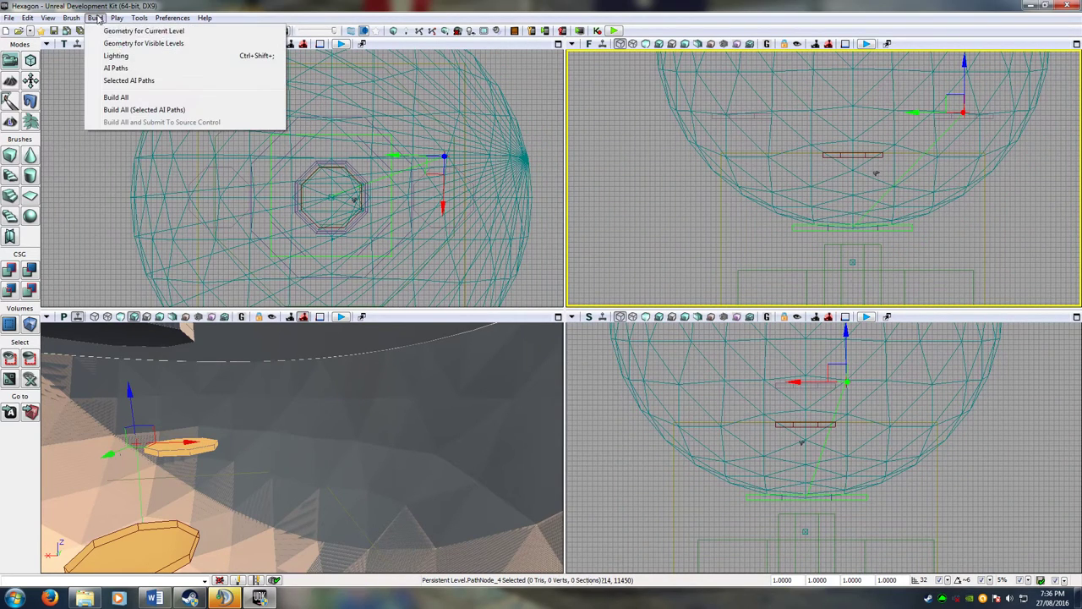
left_click(135, 92)
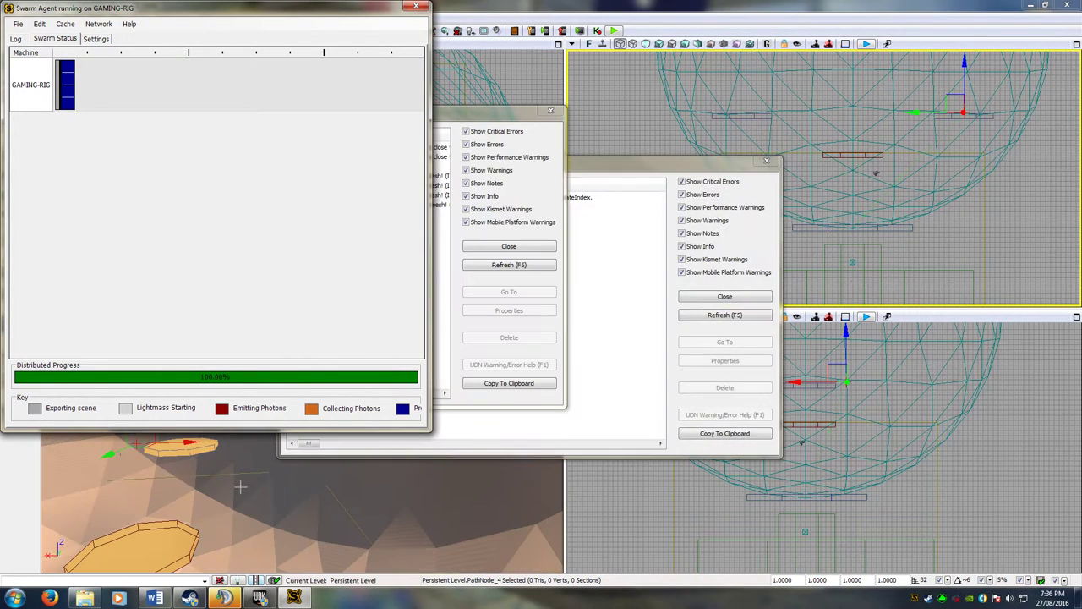
left_click(415, 7)
Examine the Map Check errors for PathNode_4 and PathNode_3, and close the Map Check and Lighting Results windows.
left_click(224, 205)
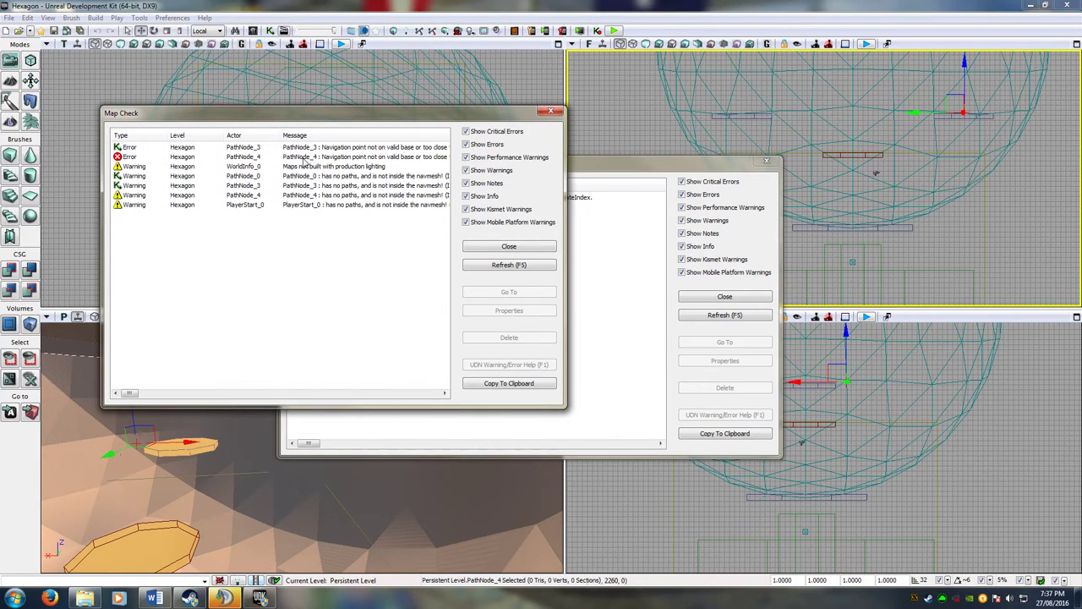
left_click(303, 159)
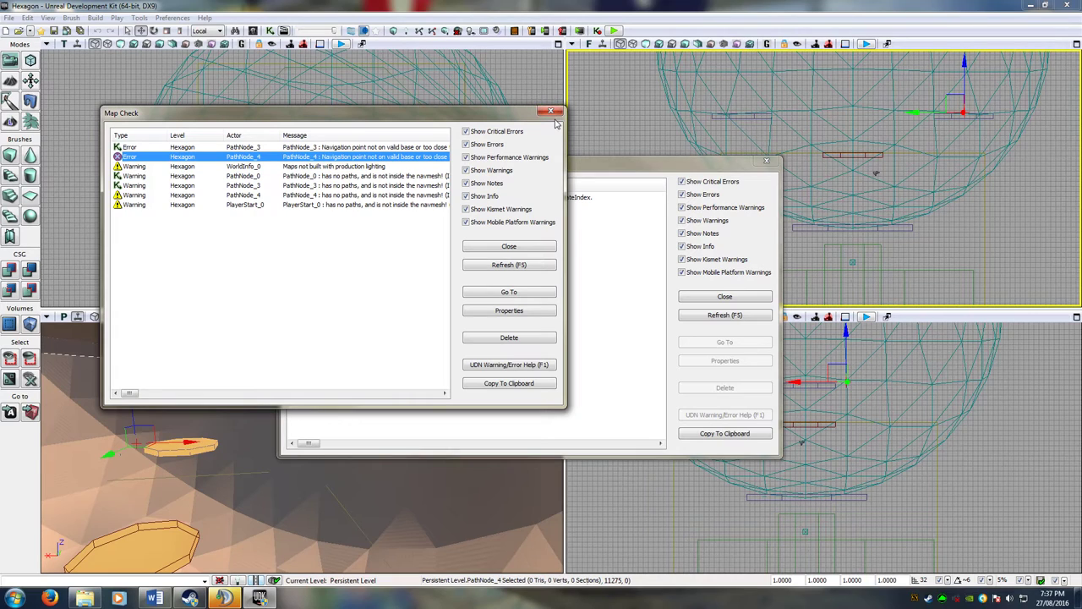
left_click(437, 147)
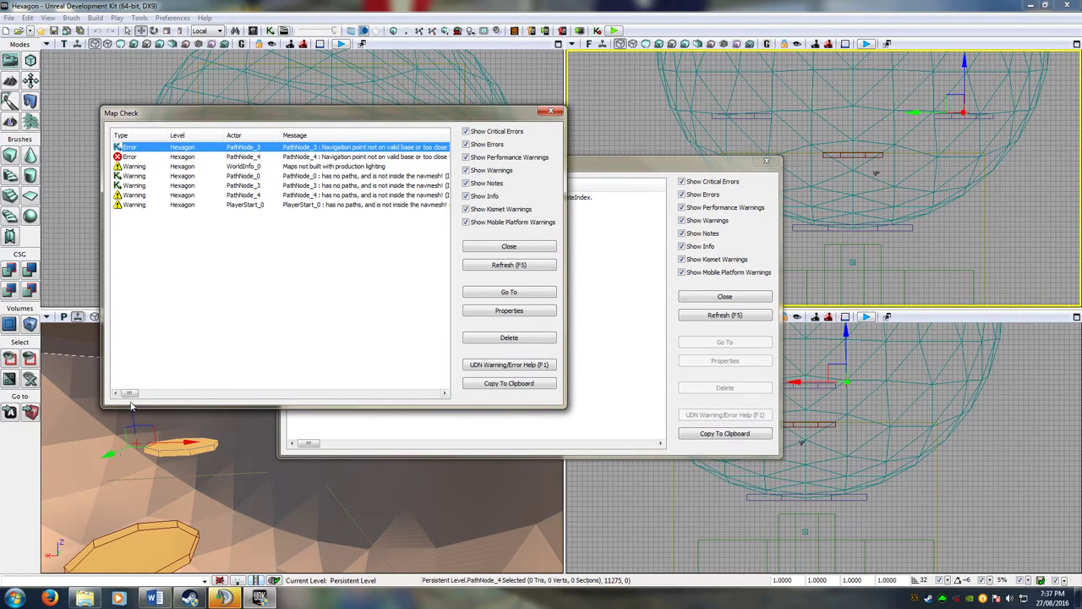
left_click_drag(131, 395, 158, 387)
left_click(550, 111)
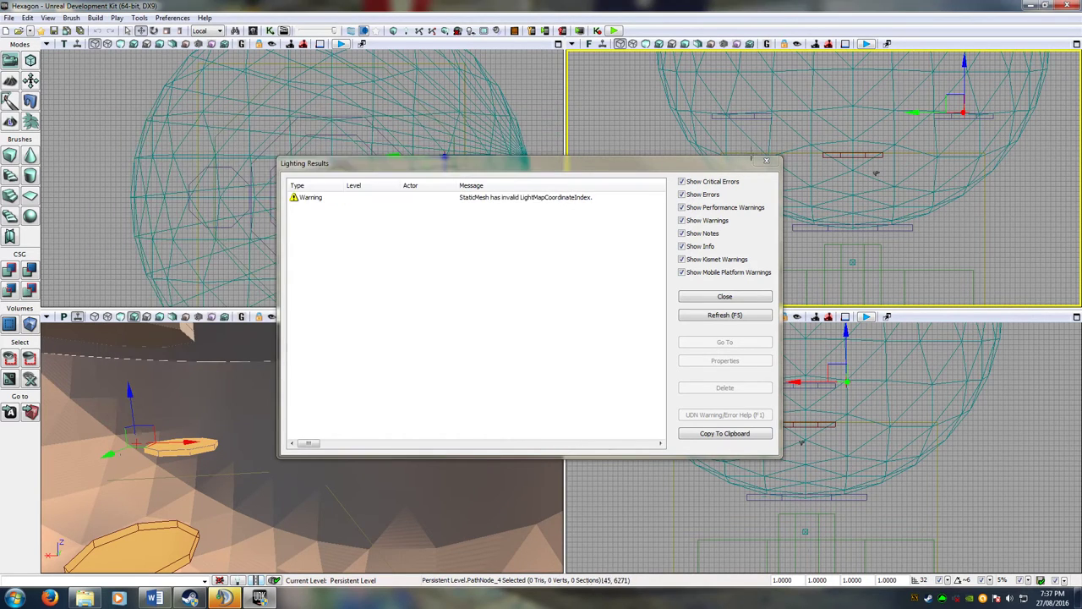
left_click(766, 161)
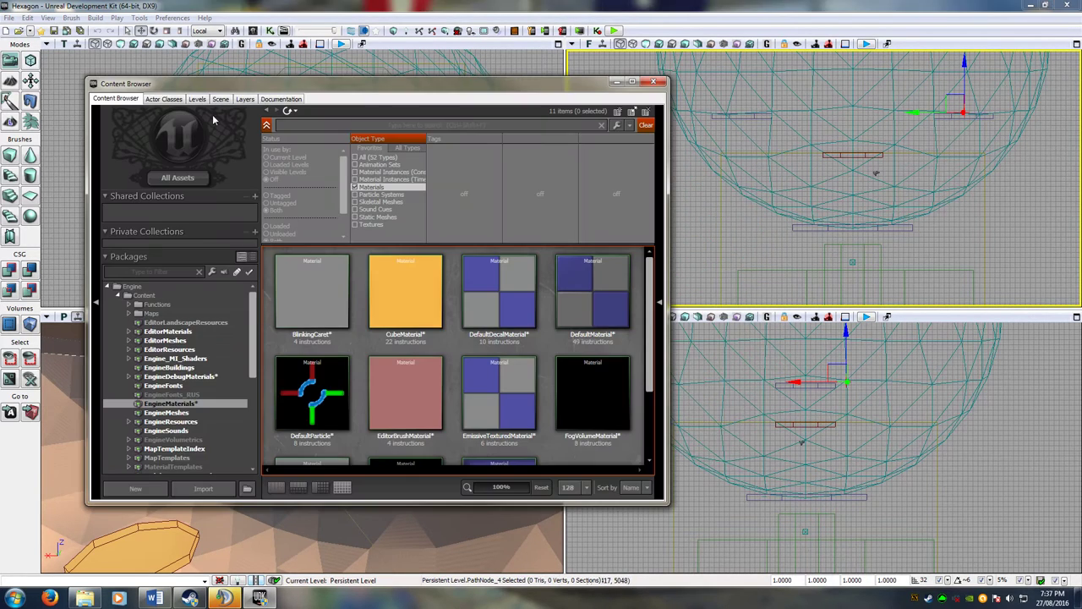
Select PathNode_0, PathNode_3 and PathNode_4 in the scene's actor list, enable Destination Only for them, and close the browser.
left_click(219, 99)
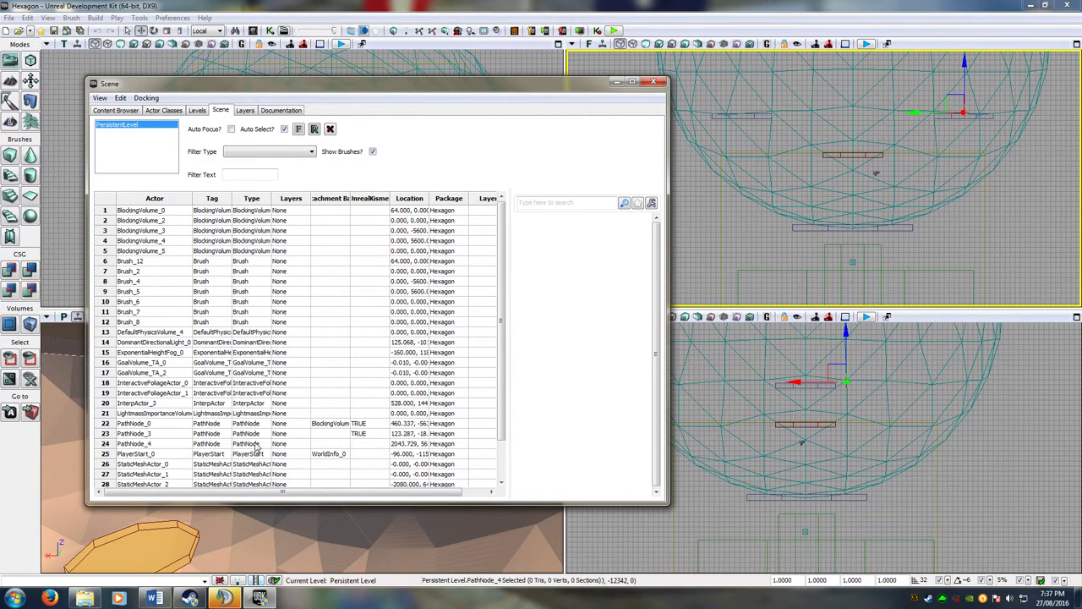
left_click(253, 423)
left_click(250, 443, "shift")
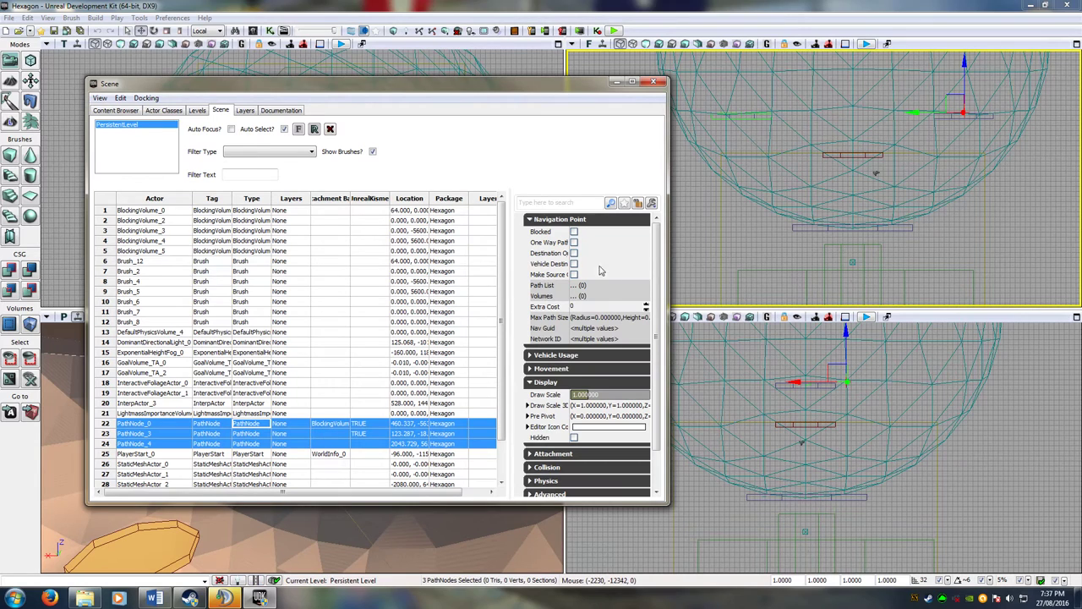
left_click(574, 253)
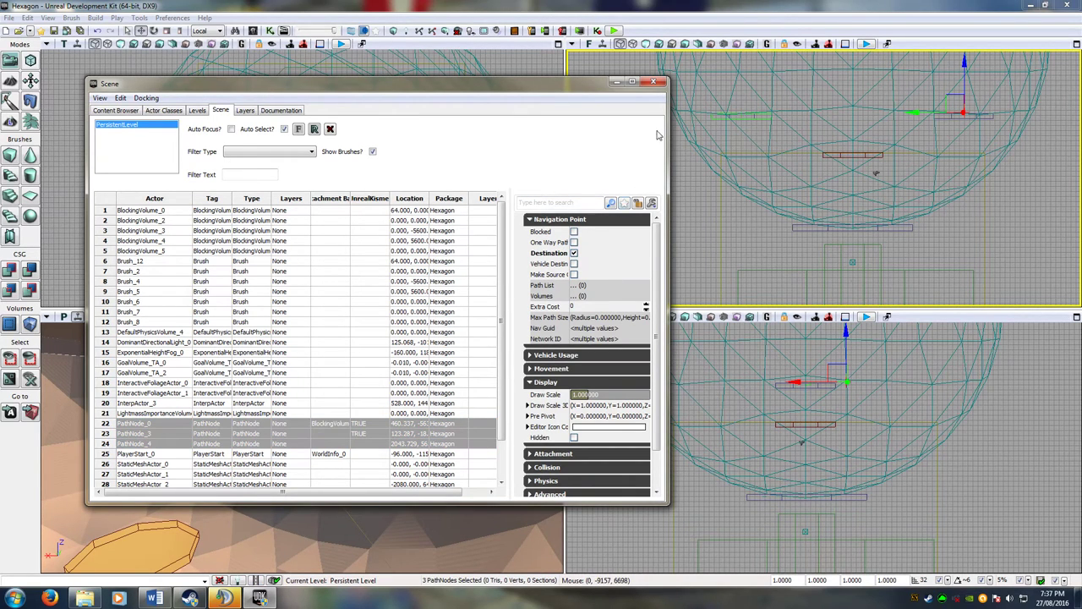
left_click(654, 81)
Run Build All again and select the PathNode_4 error in the Map Check results.
left_click(95, 18)
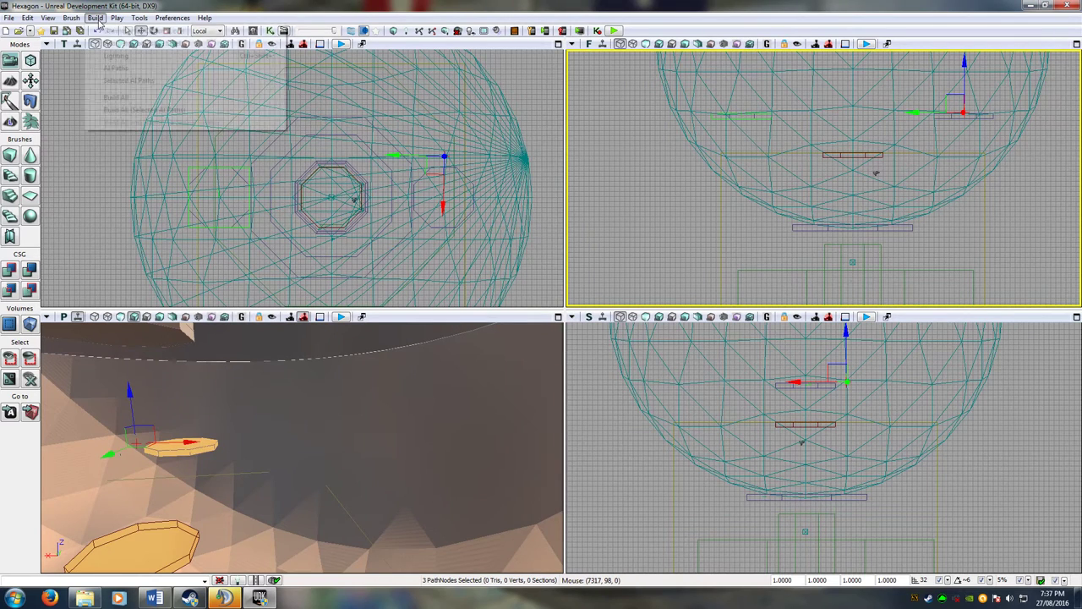
left_click(146, 100)
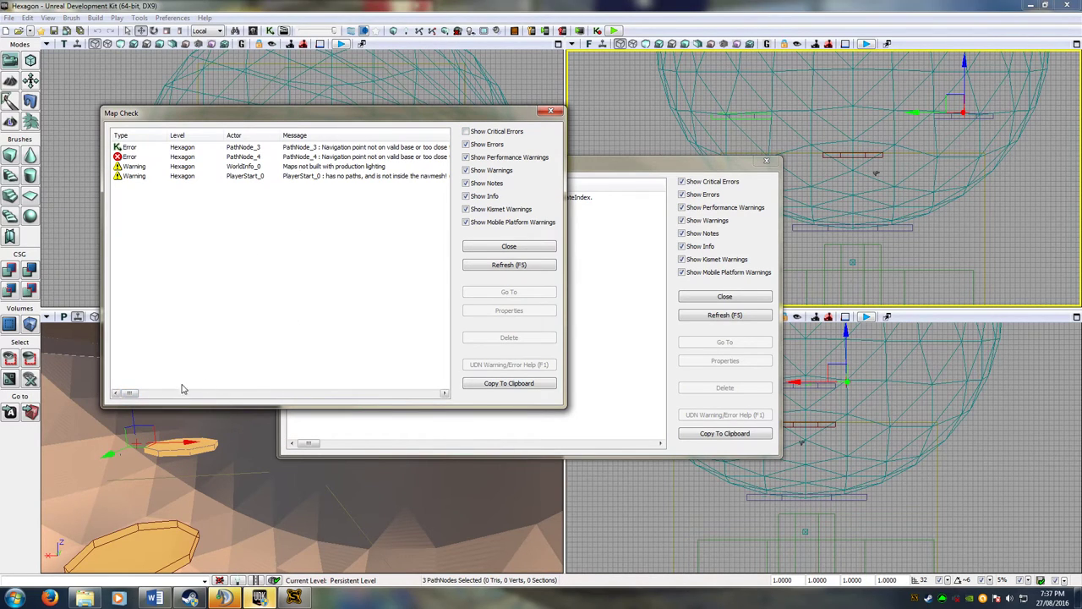
left_click(260, 158)
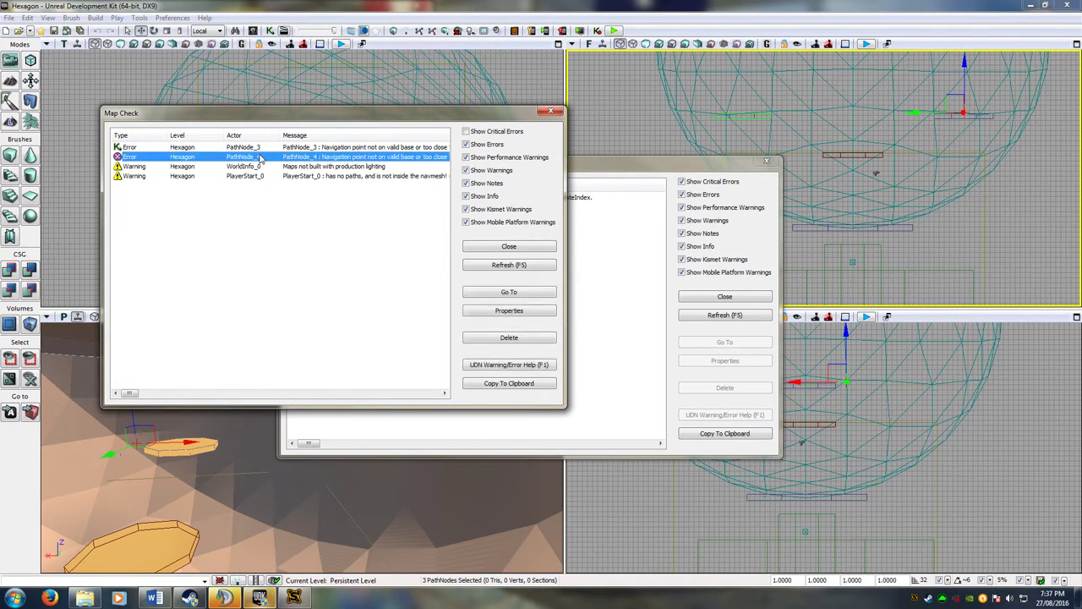
Include critical errors in the Map Check results, and close both build result windows.
left_click(511, 133)
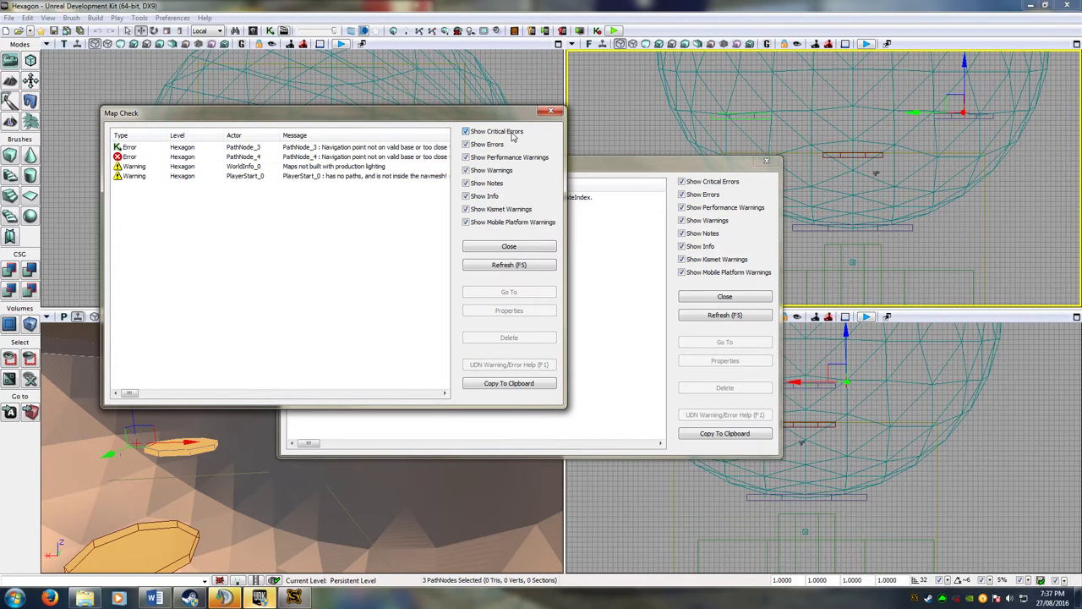
left_click(551, 111)
left_click(766, 161)
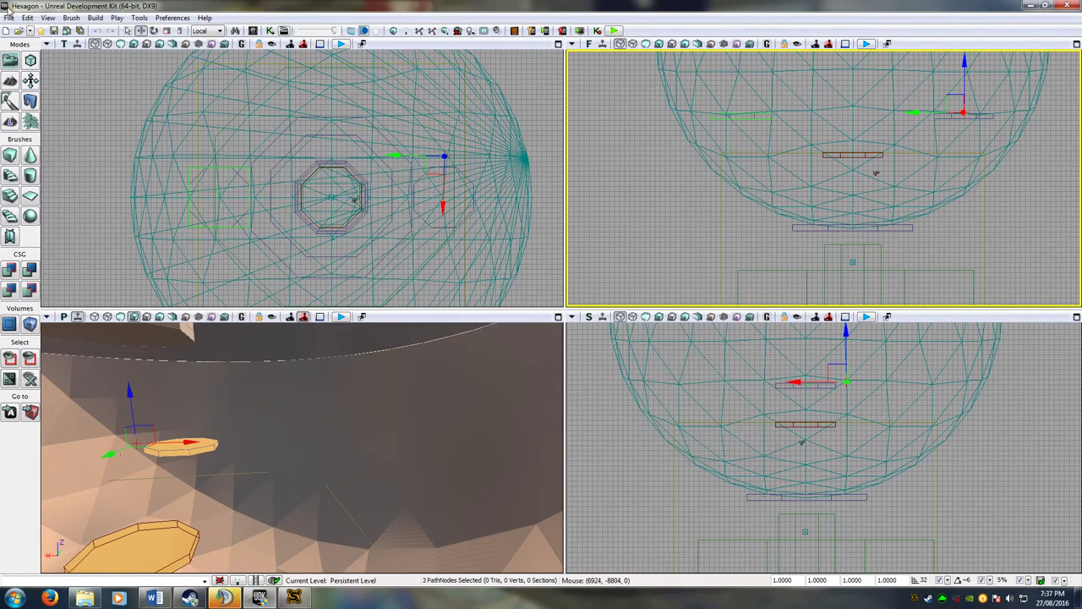
Save the map over the existing Hexagon.udk in the Maps\Hexagon folder.
left_click(8, 17)
left_click(25, 72)
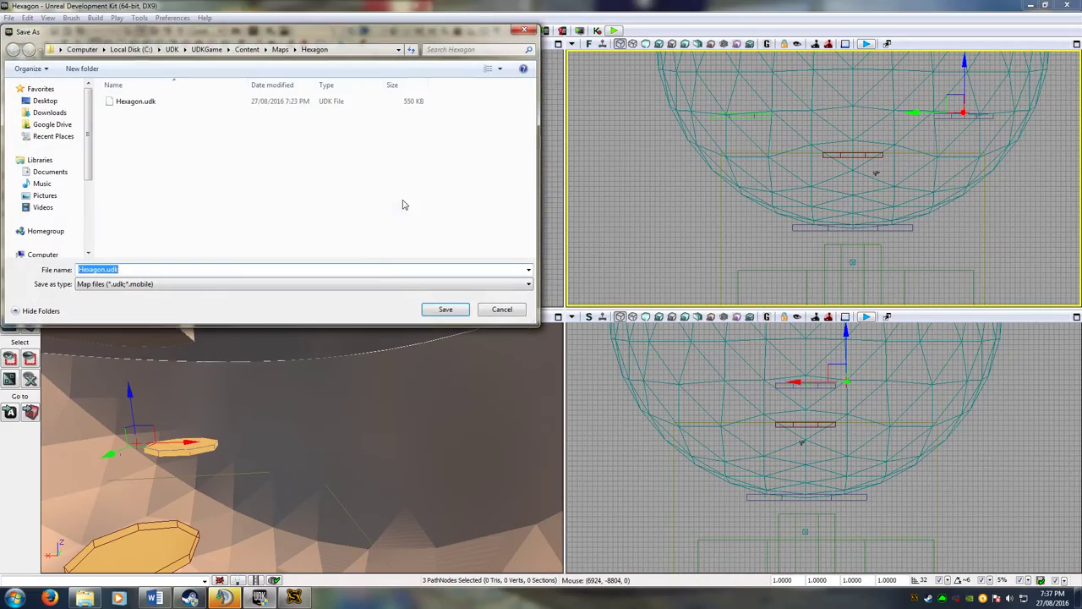
double_click(165, 102)
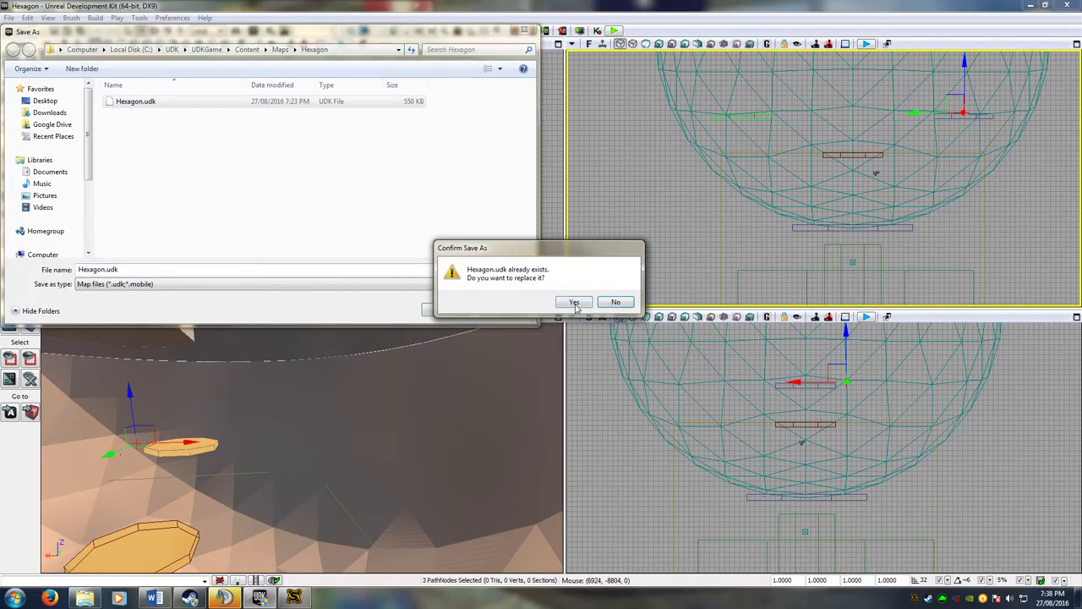
left_click(573, 303)
Uncover the desktop, launch Rocket League Map Copier instead of RLMapLoader, and set its map name to Hexagon.
left_click_drag(832, 3, 578, 74)
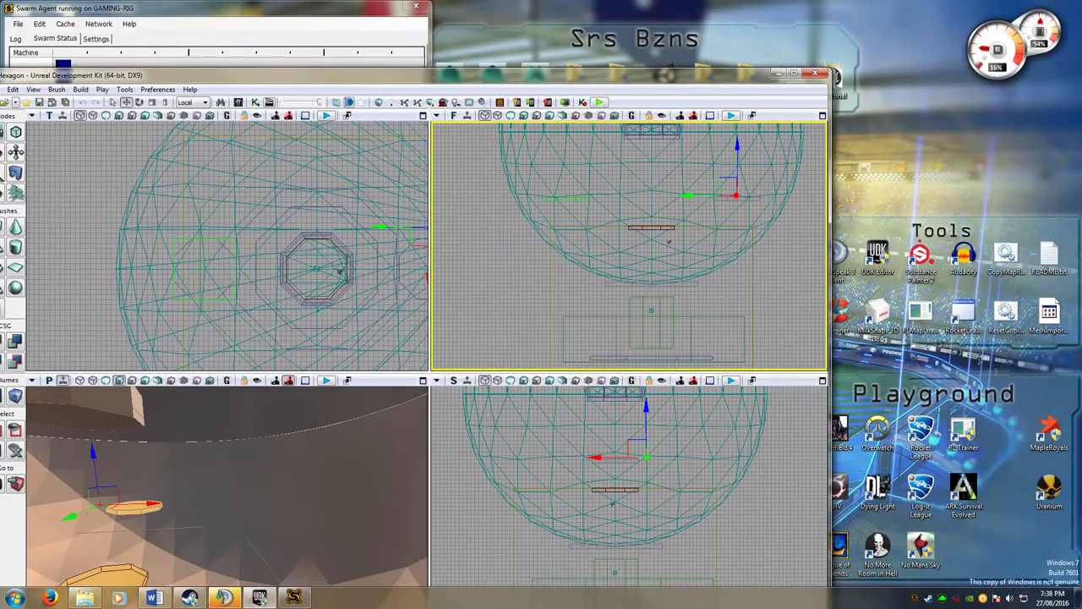
double_click(925, 321)
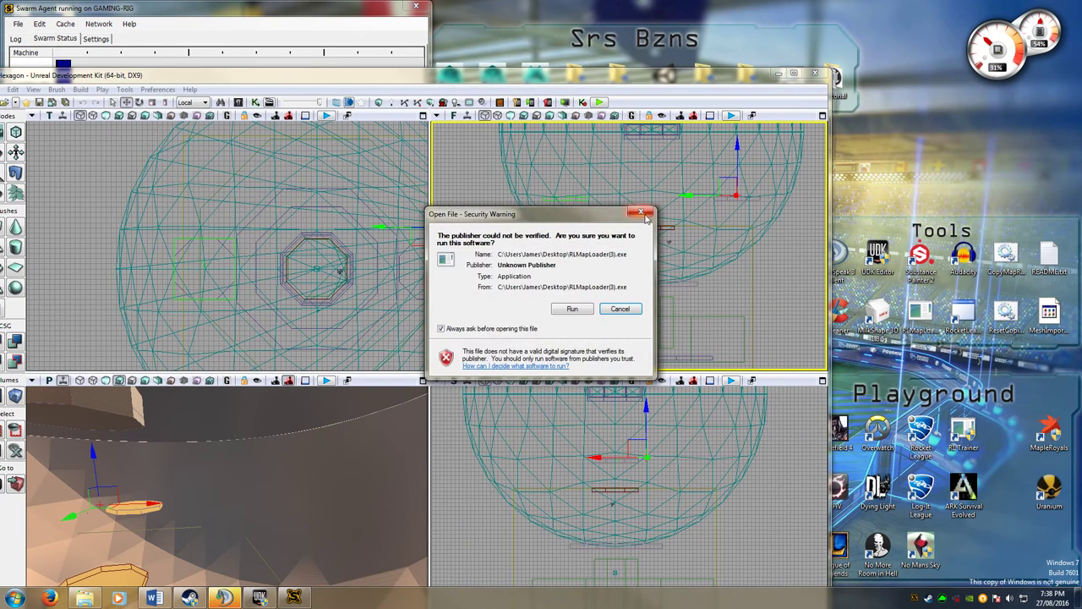
left_click(647, 214)
left_click(963, 317)
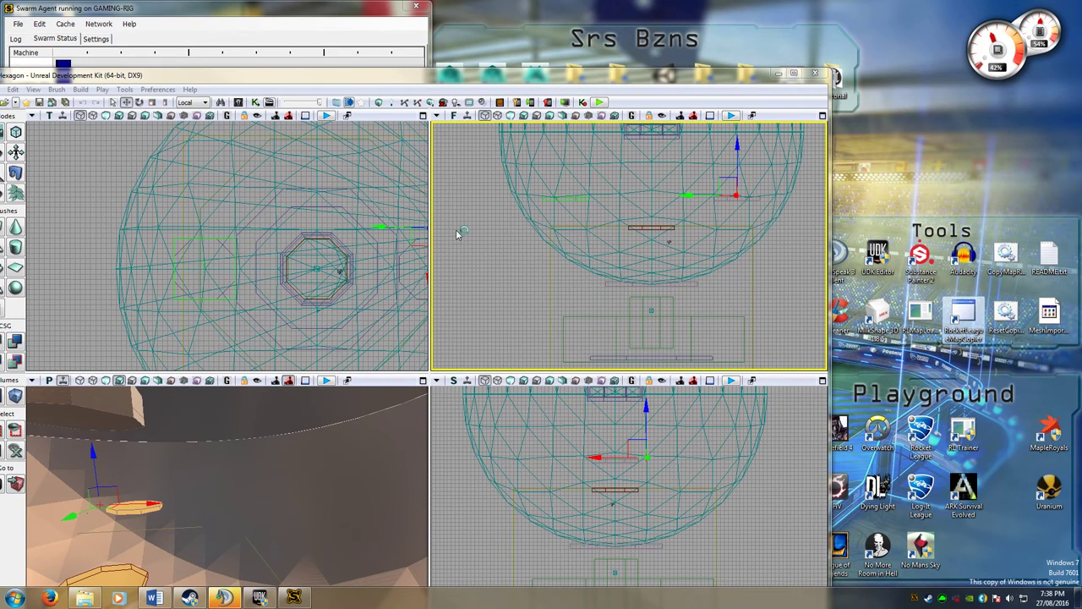
left_click_drag(169, 113, 408, 123)
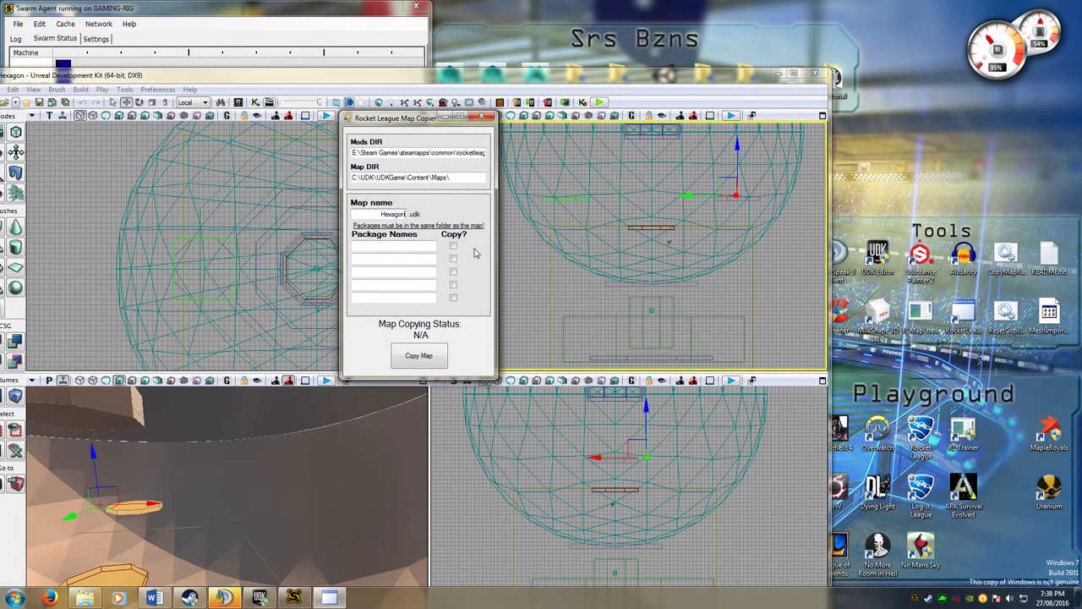
Add HexagonPackage as a package to copy, and try to copy the map.
left_click(417, 250)
type("HexagonPackage")
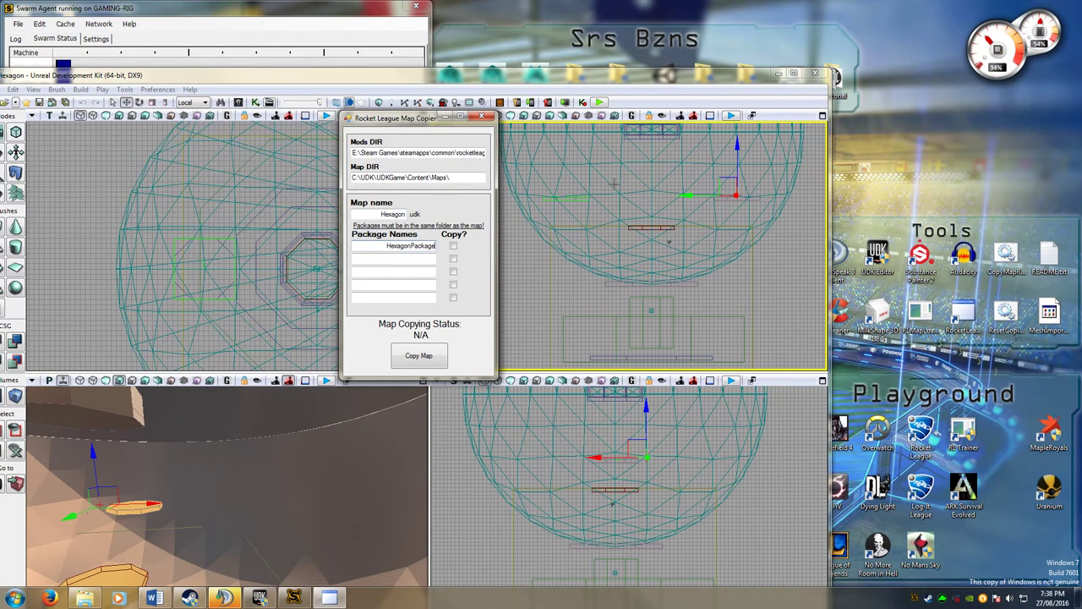
left_click(452, 246)
left_click(418, 356)
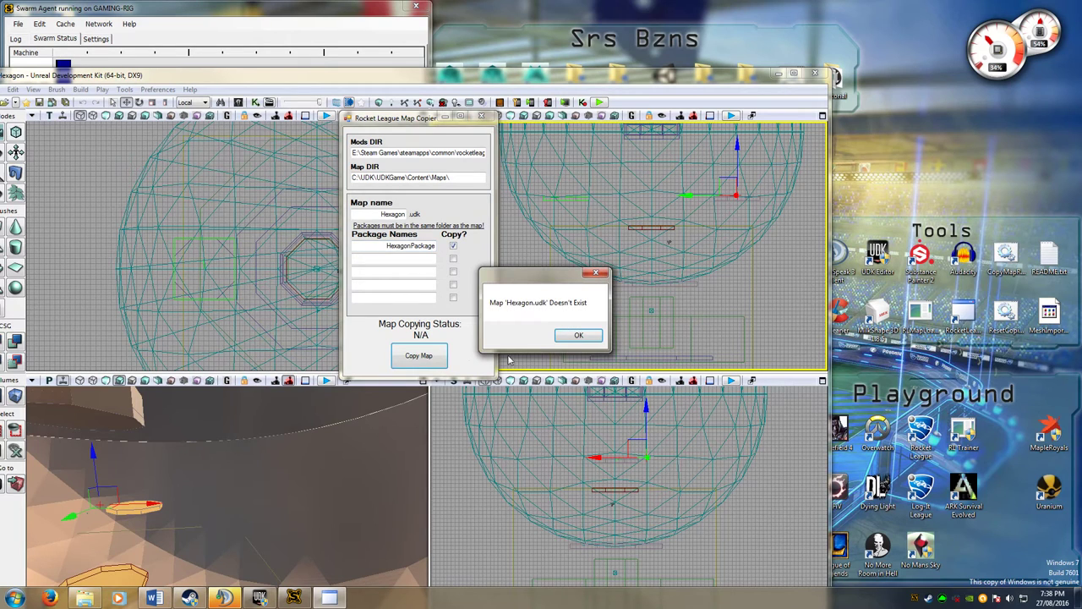
left_click(578, 336)
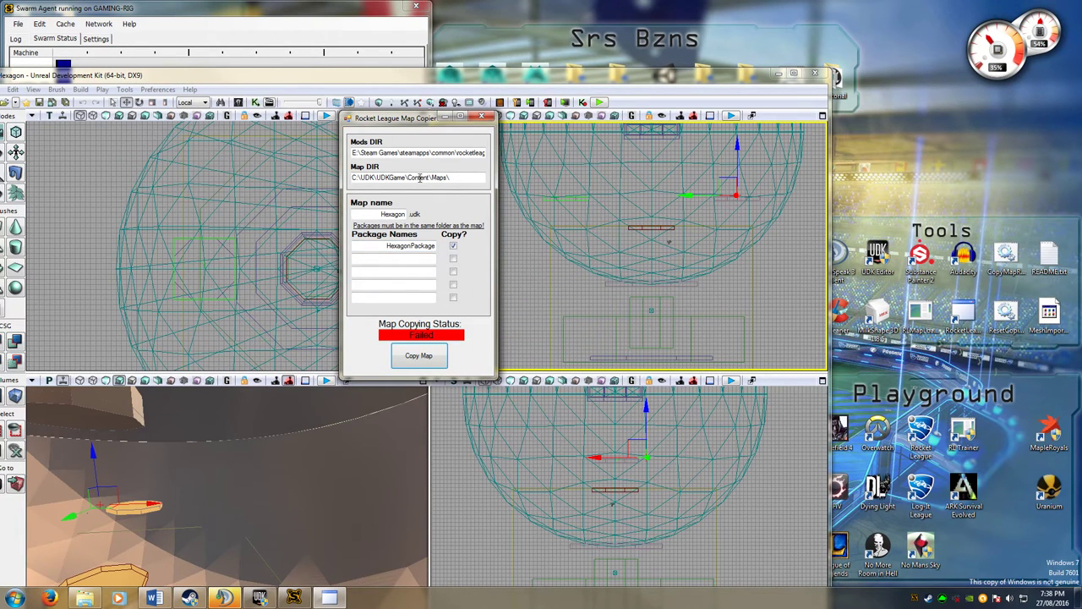
Set the map directory to C:\UDK\UDKGame\Content\Maps\Hexagon\ and run the map copy.
left_click(460, 179)
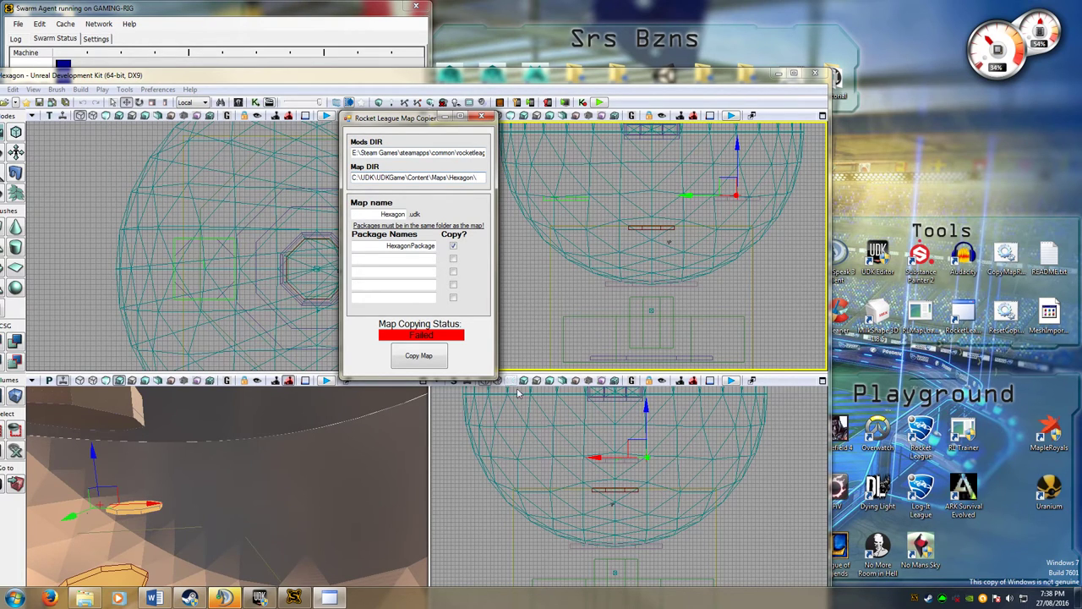
left_click(408, 355)
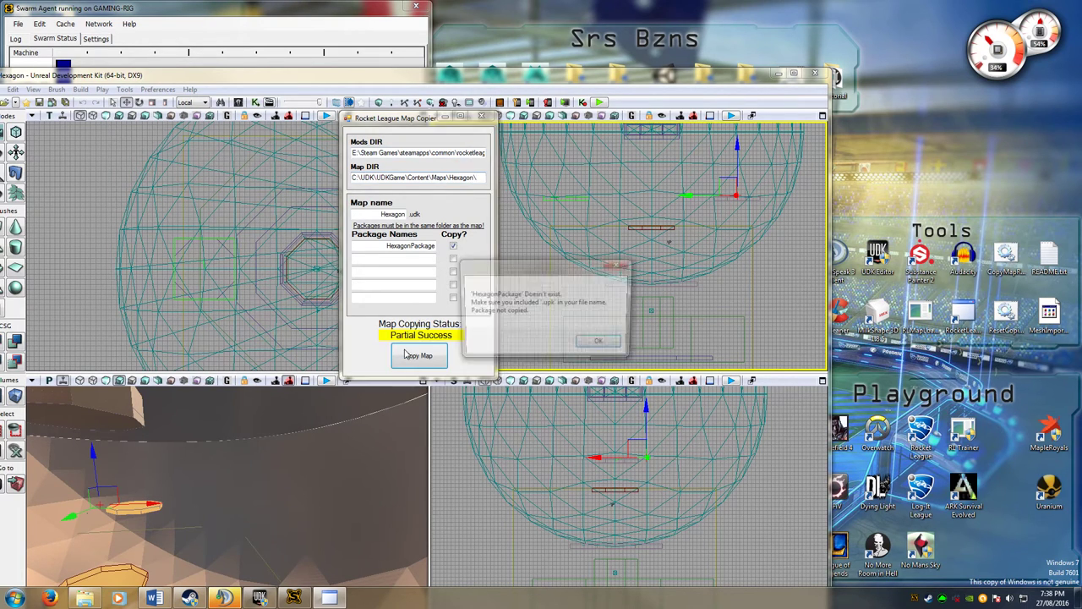
left_click(602, 345)
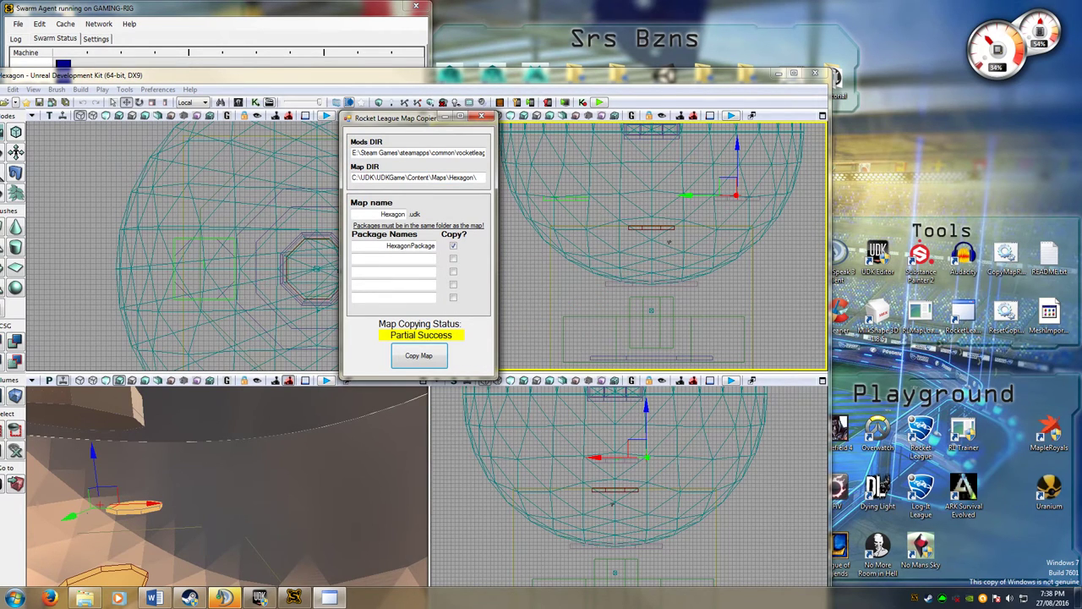
Open the Hexagon folder in the UDK Maps directory beside the copier and check the package's file name.
double_click(746, 70)
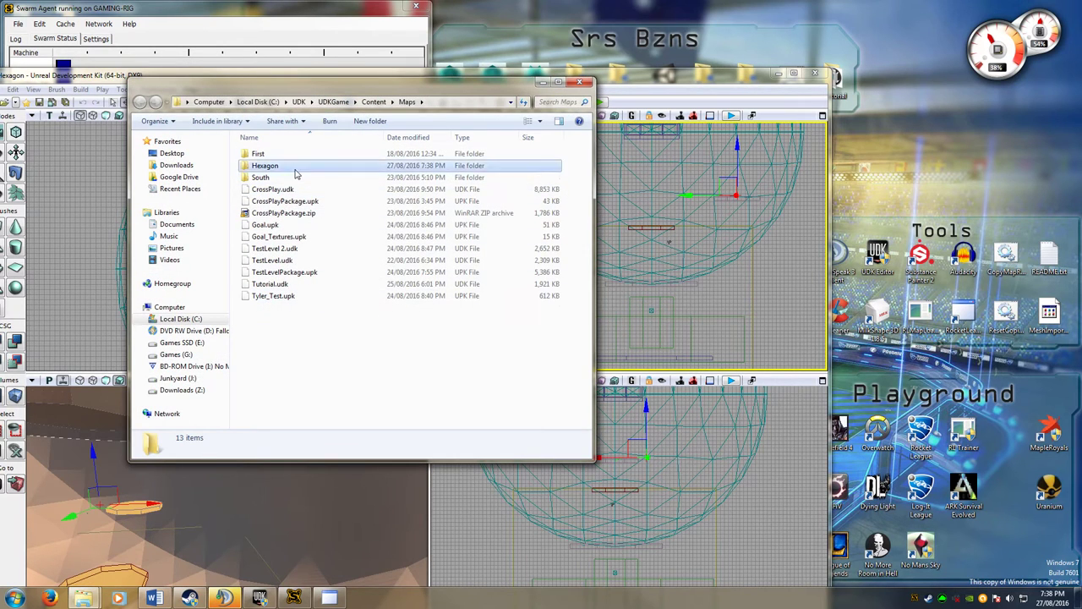
double_click(267, 166)
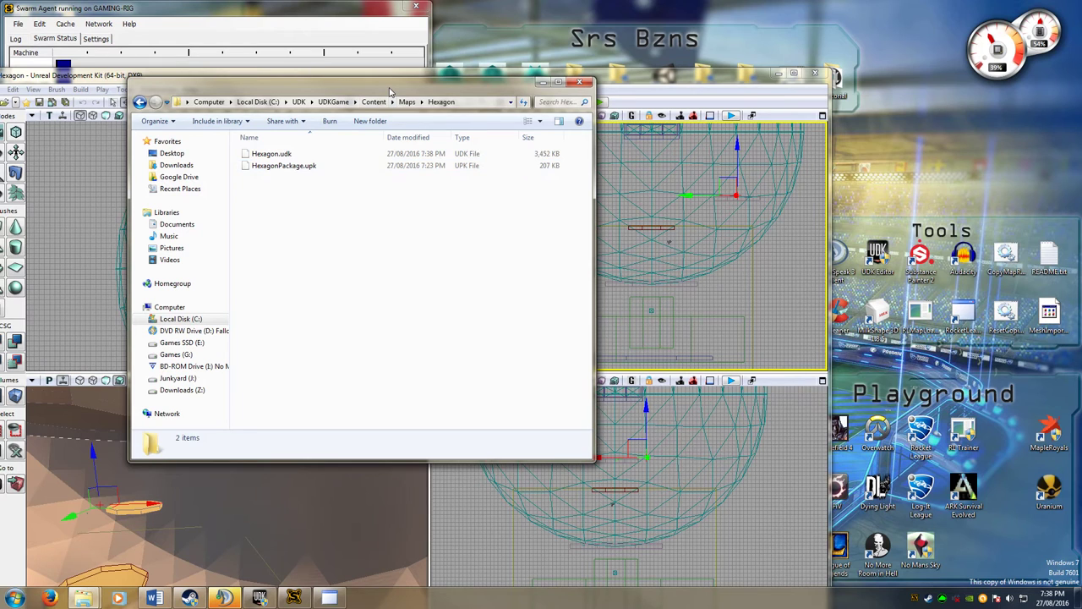
left_click_drag(391, 90, 756, 90)
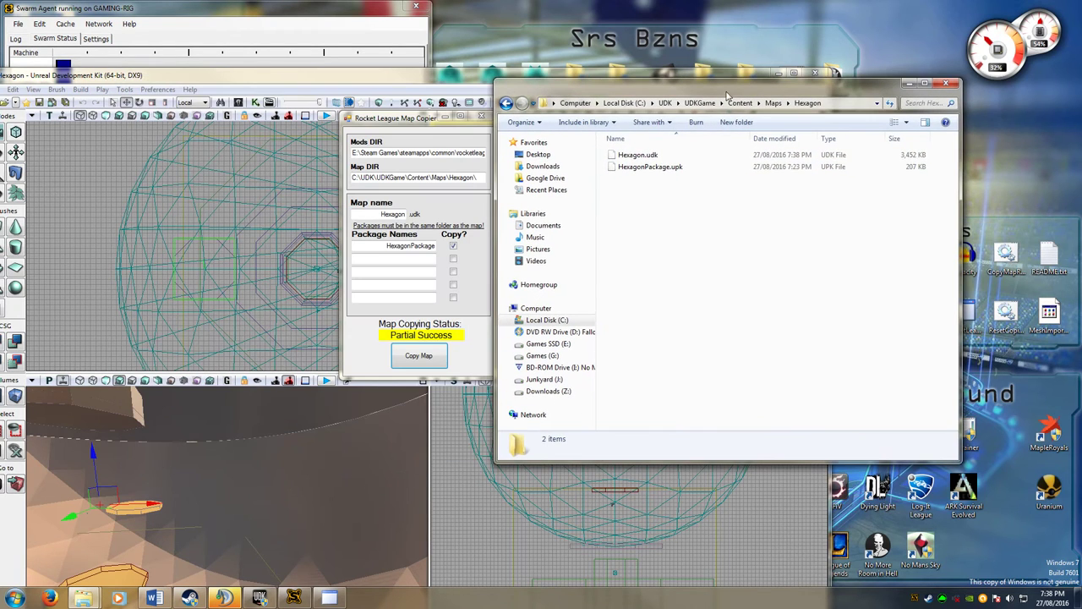
Rename the package entry in the map copier to HexagonPackage.upk and copy the map again.
left_click(435, 247)
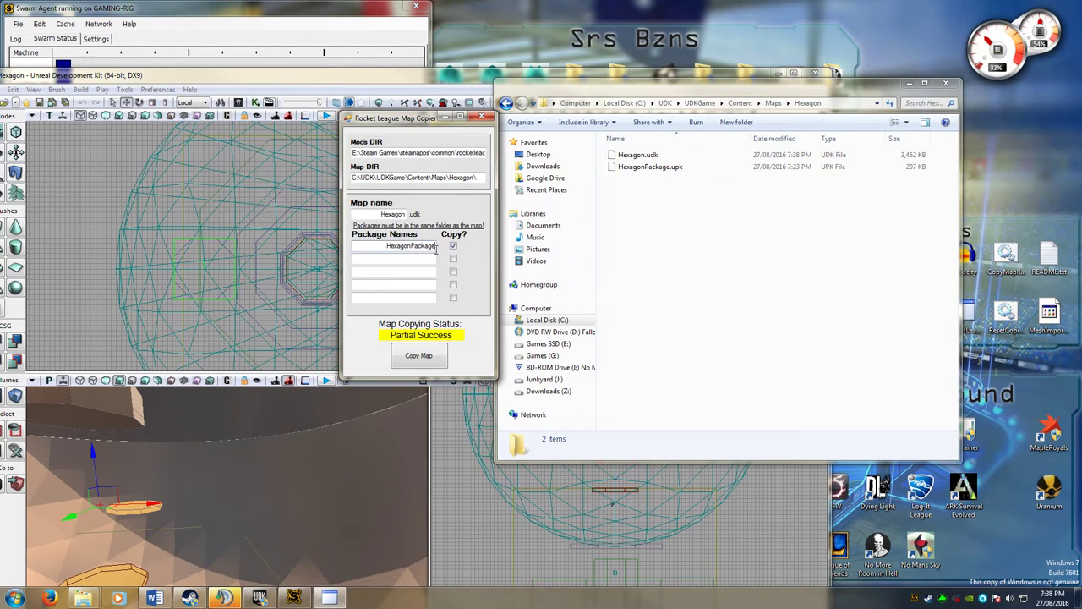
type(".upk")
left_click(430, 360)
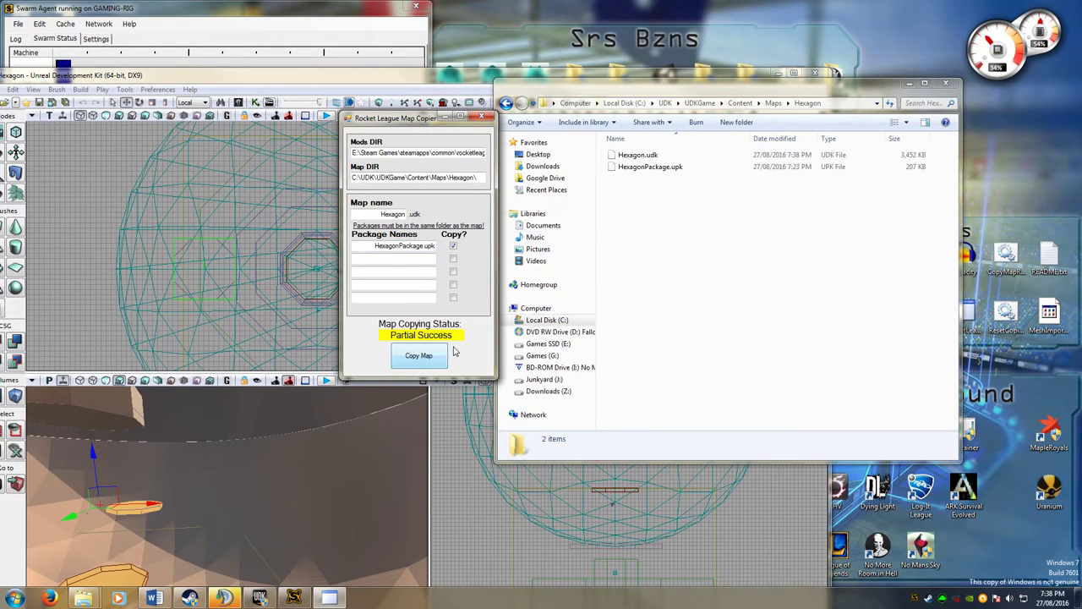
left_click_drag(877, 88, 700, 88)
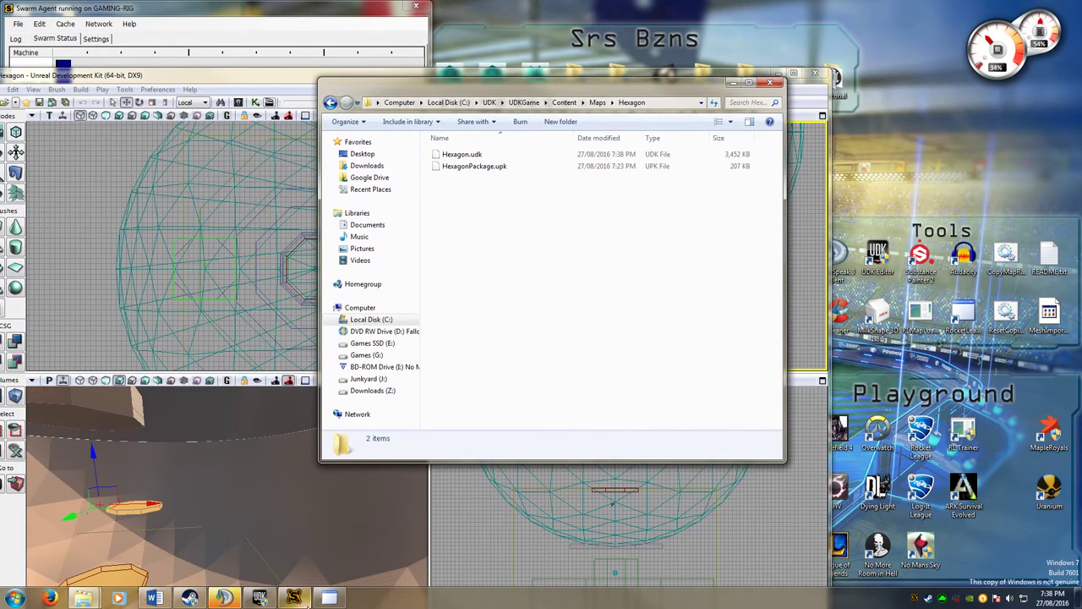
left_click(329, 598)
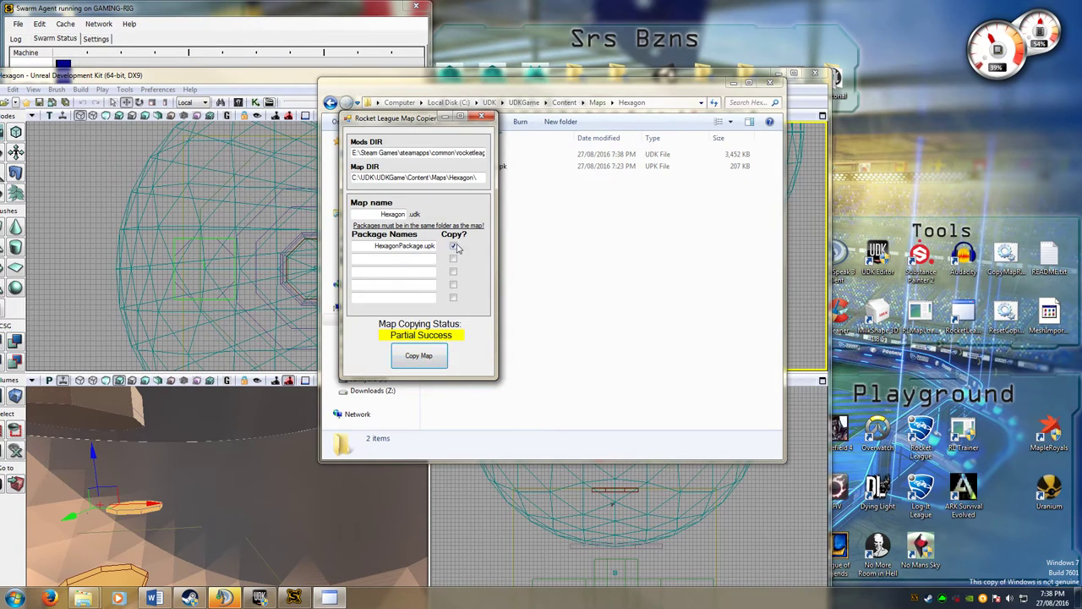
left_click(431, 349)
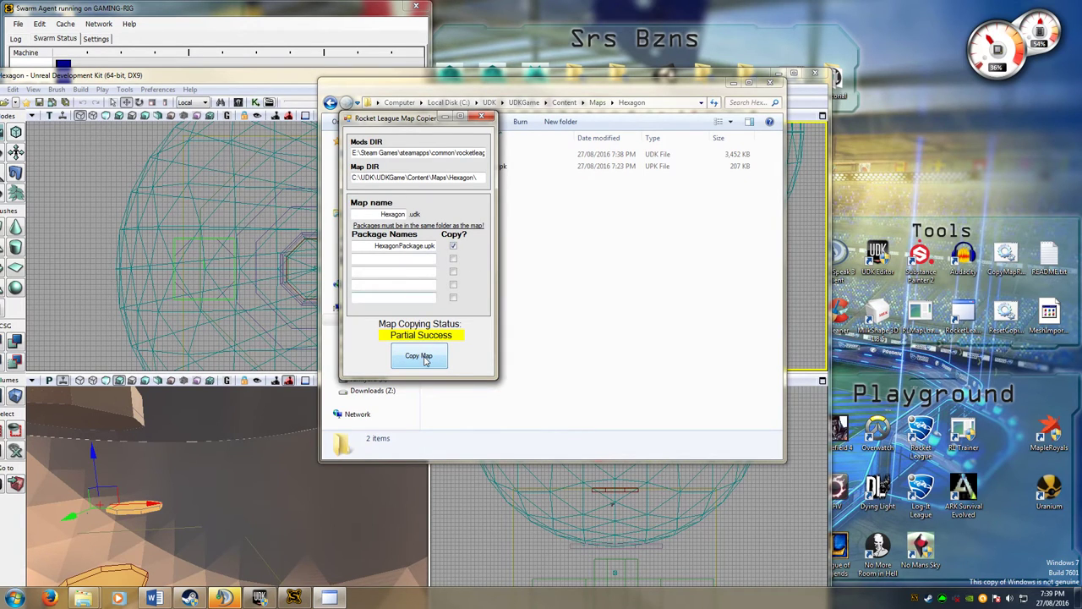
Minimize the UDK editor and the Hexagon folder, close Swarm Agent, and reposition the map copier on the desktop.
left_click(706, 99)
left_click_drag(707, 99, 651, 173)
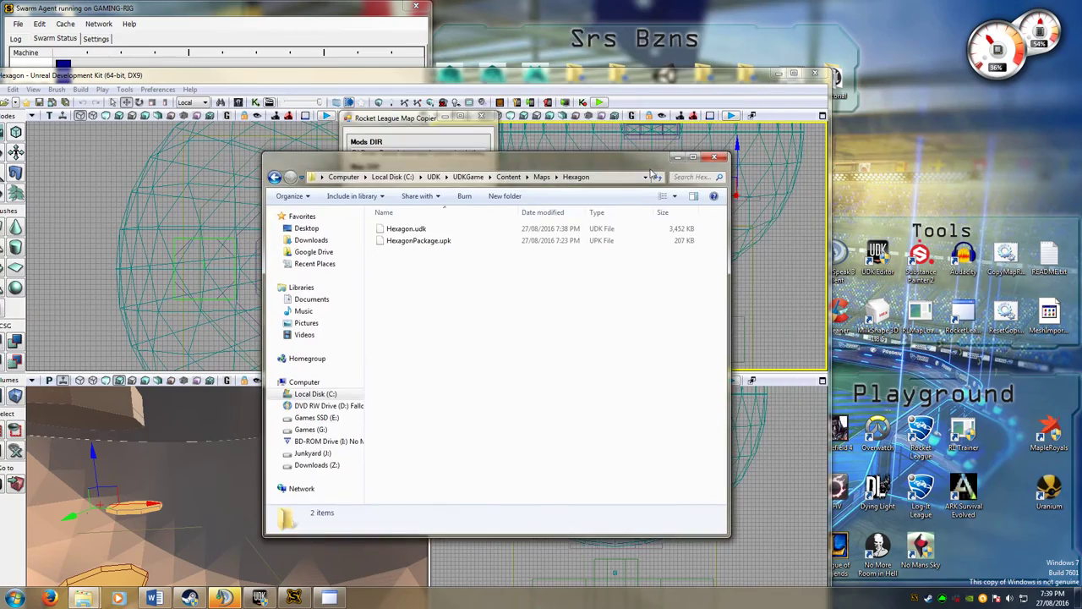
left_click(778, 74)
left_click(677, 157)
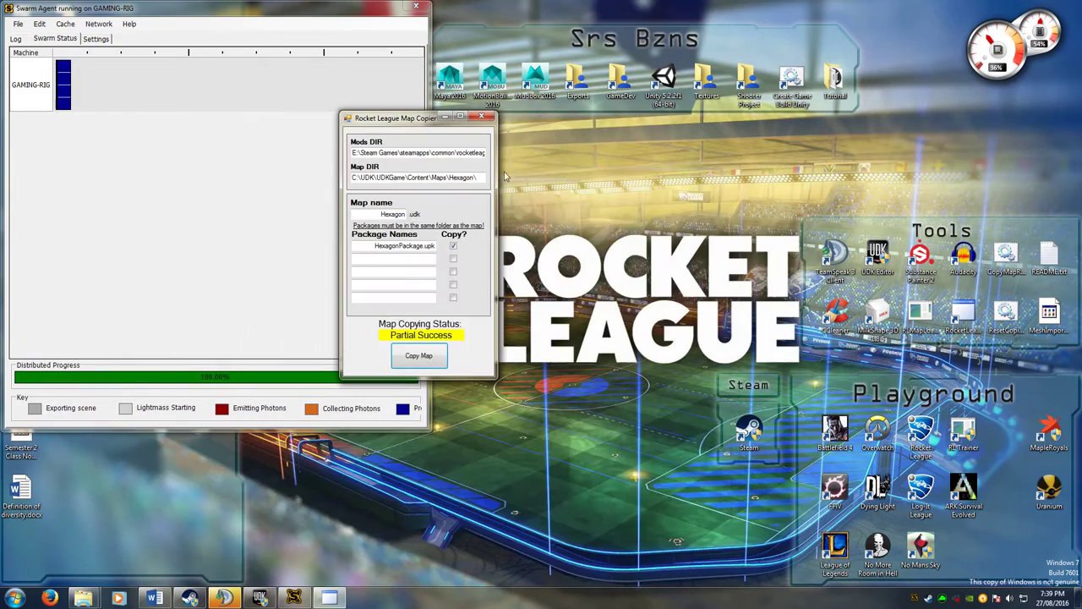
left_click(418, 9)
left_click_drag(422, 120, 355, 90)
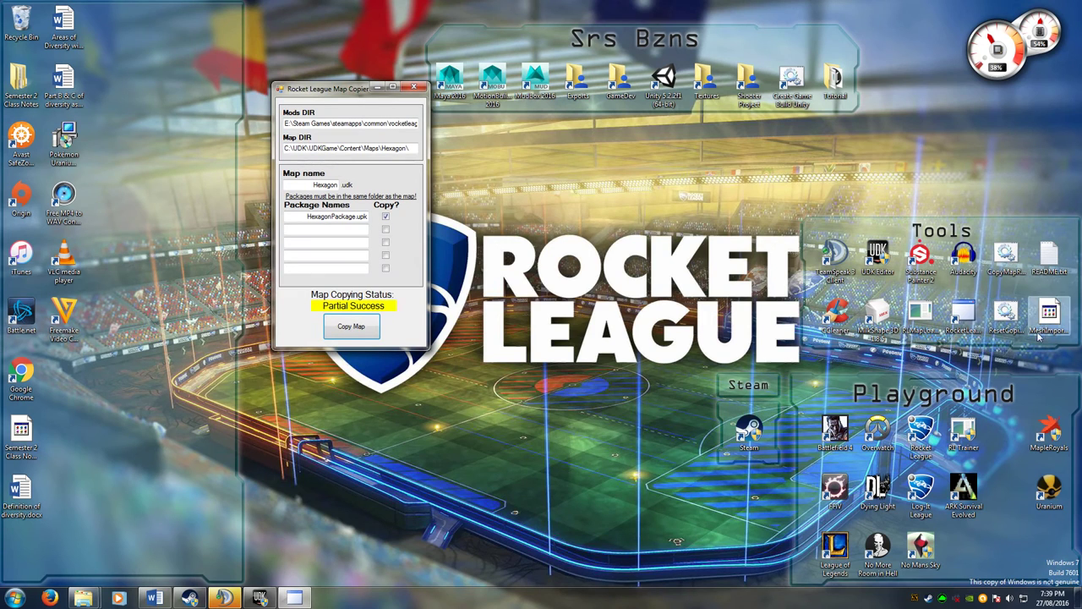
Switch to the UDK editor and save all packages, skipping the EngineMaterials and enginedebugmaterials startup packages.
left_click(262, 597)
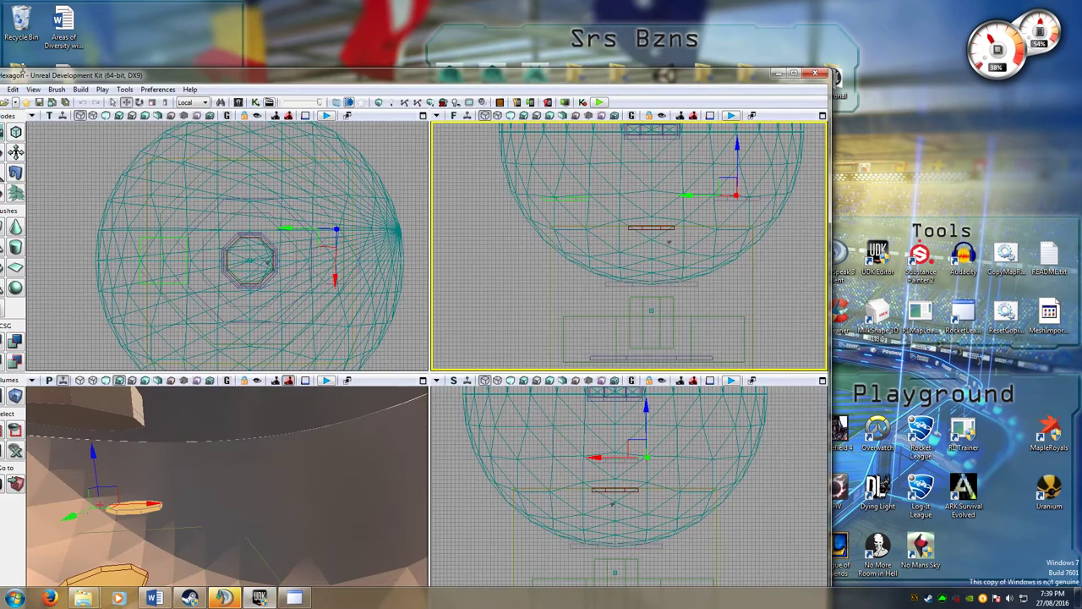
double_click(30, 76)
left_click(9, 17)
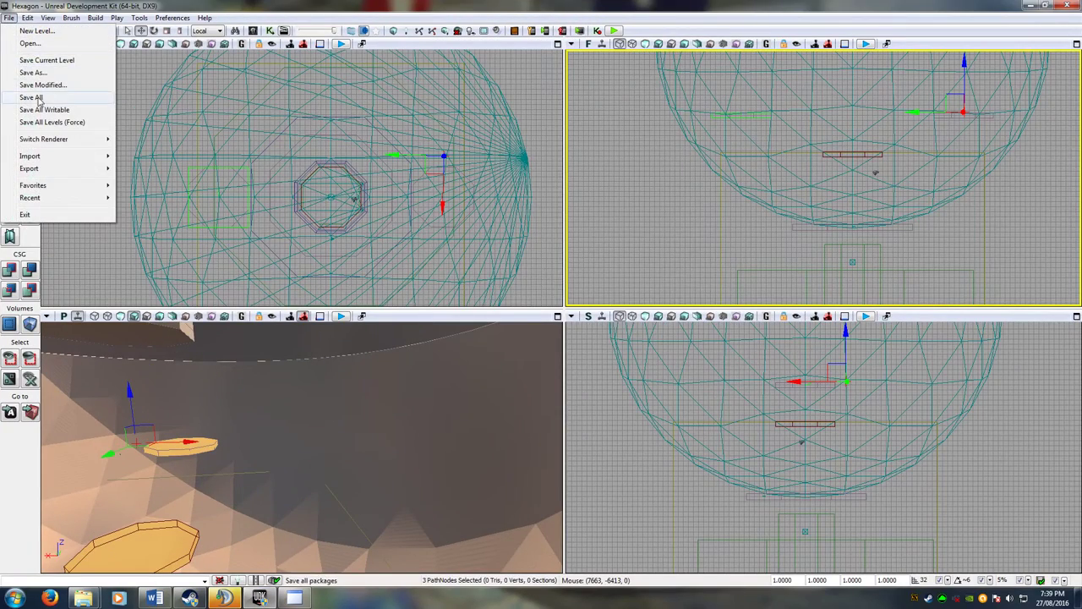
left_click(34, 98)
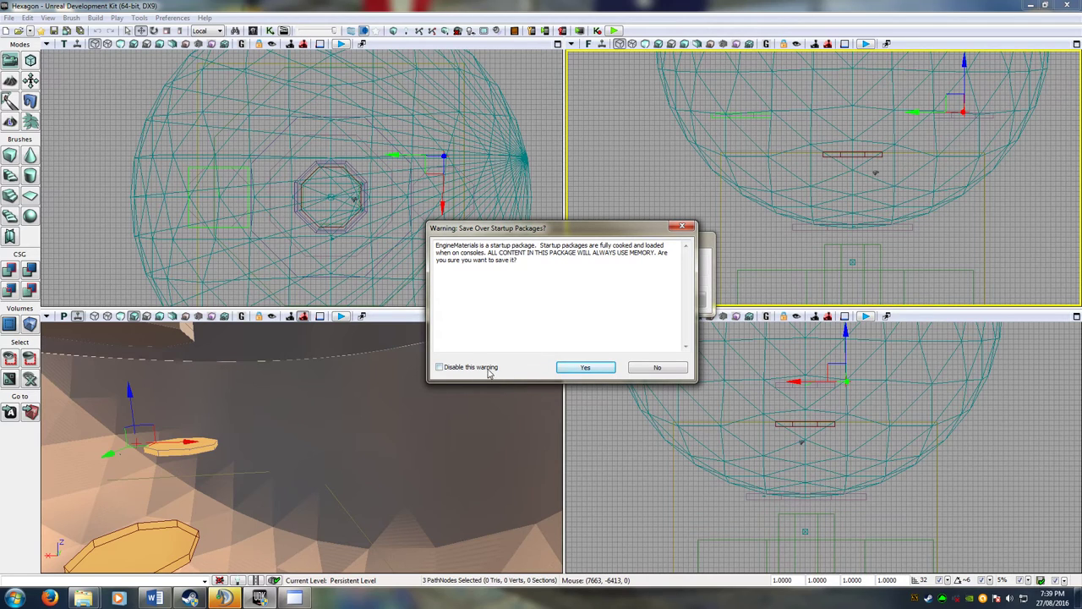
left_click(667, 372)
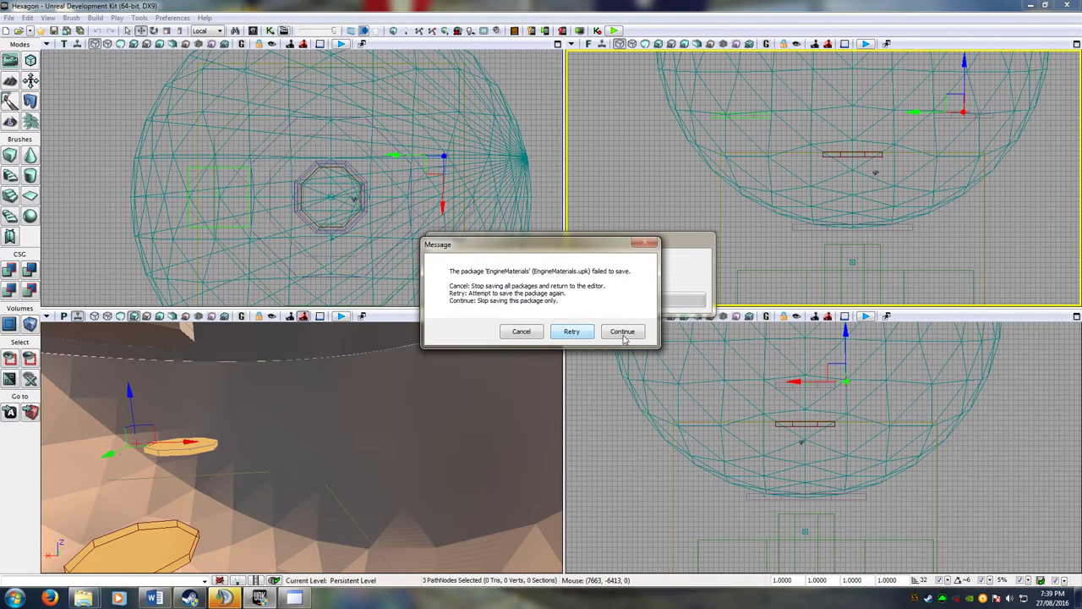
left_click(623, 332)
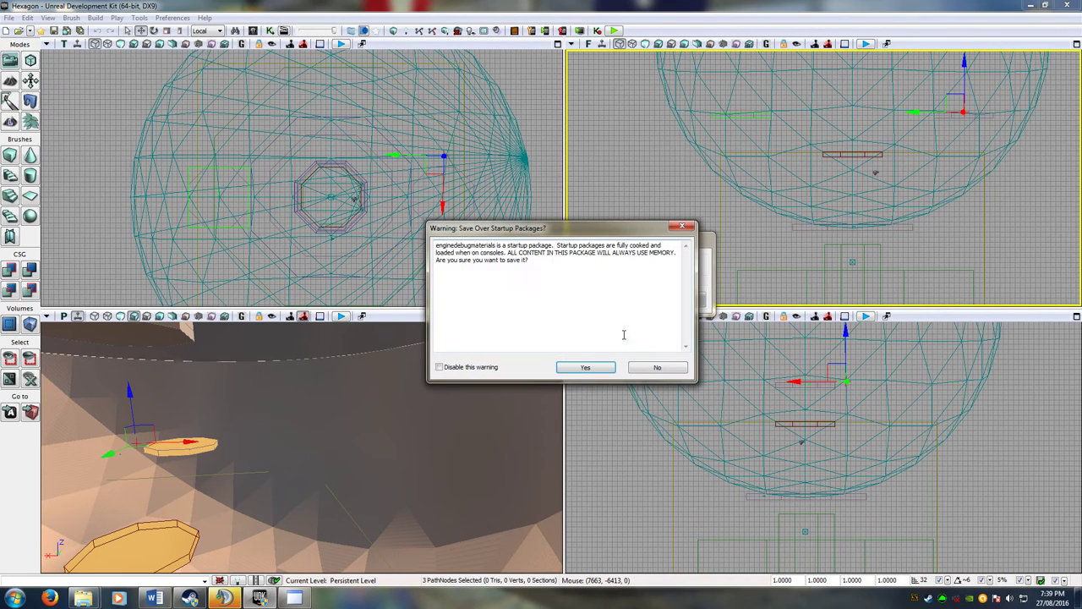
left_click(659, 372)
left_click(652, 335)
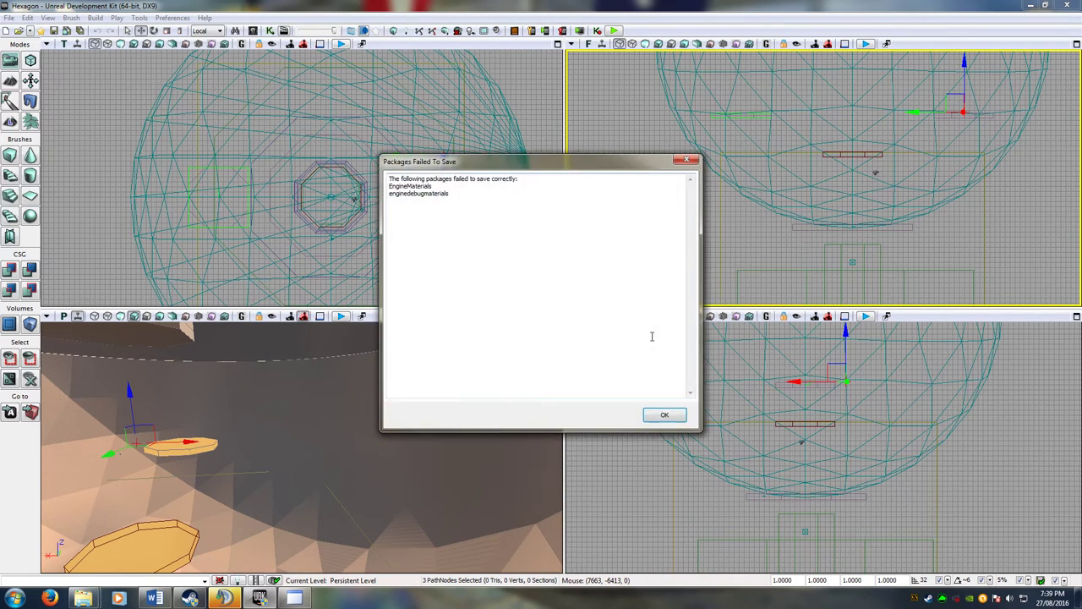
left_click(660, 414)
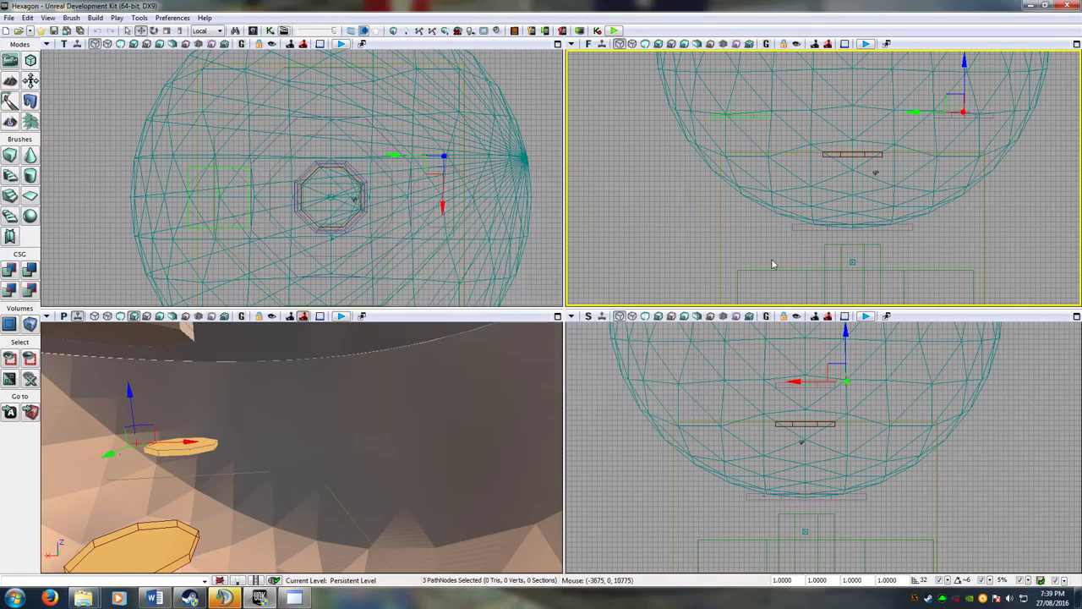
Minimize the editor and bring up Rocket League's CookedPCConsole\mods folder to check the copied Hexagon files.
left_click(1028, 5)
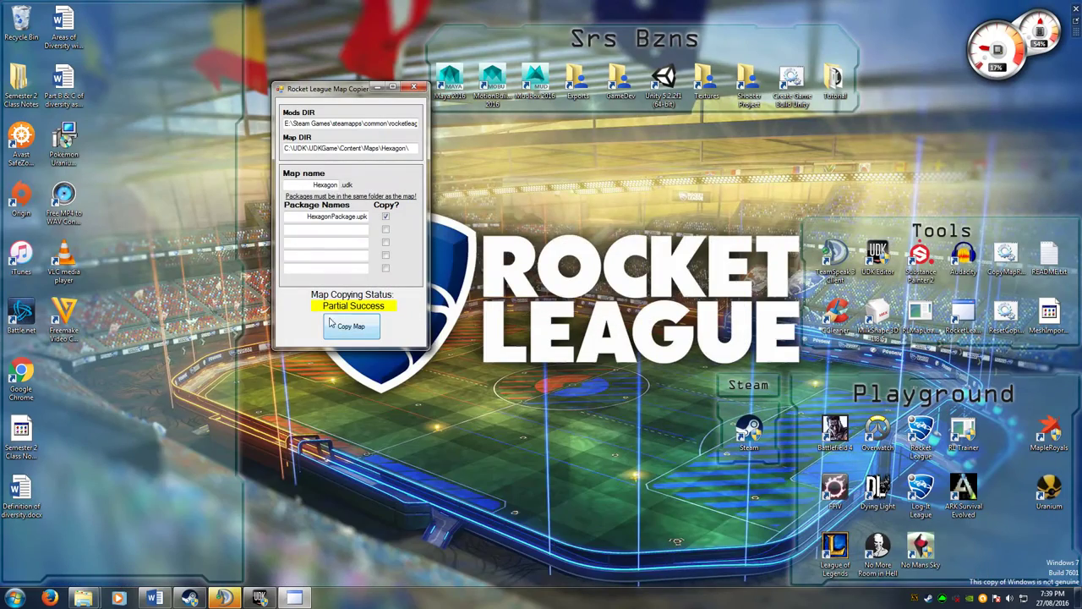
left_click(415, 147)
key("alt+Tab")
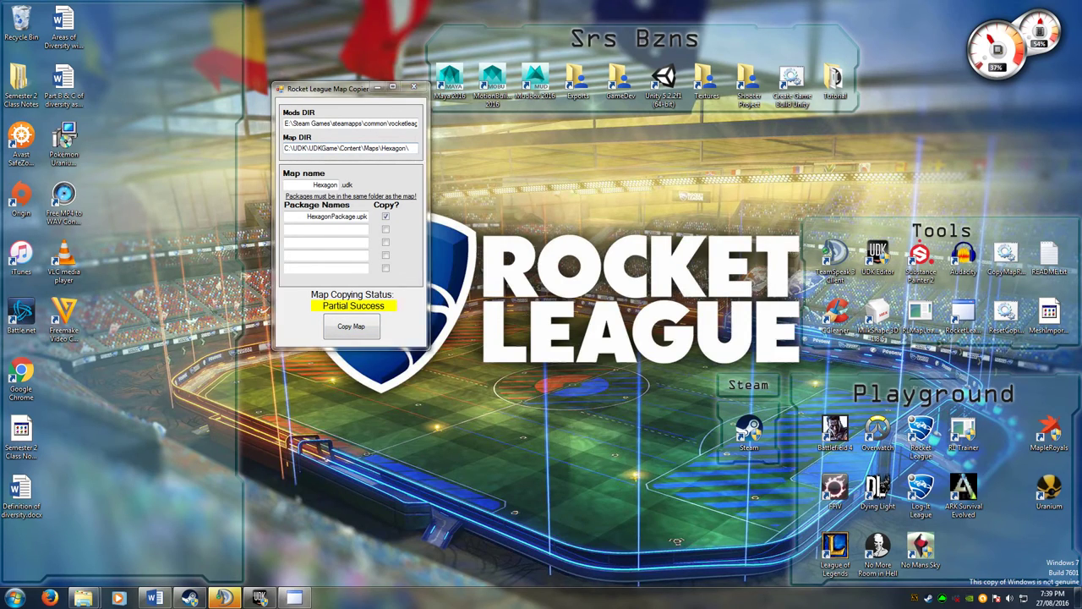
key("alt+Tab")
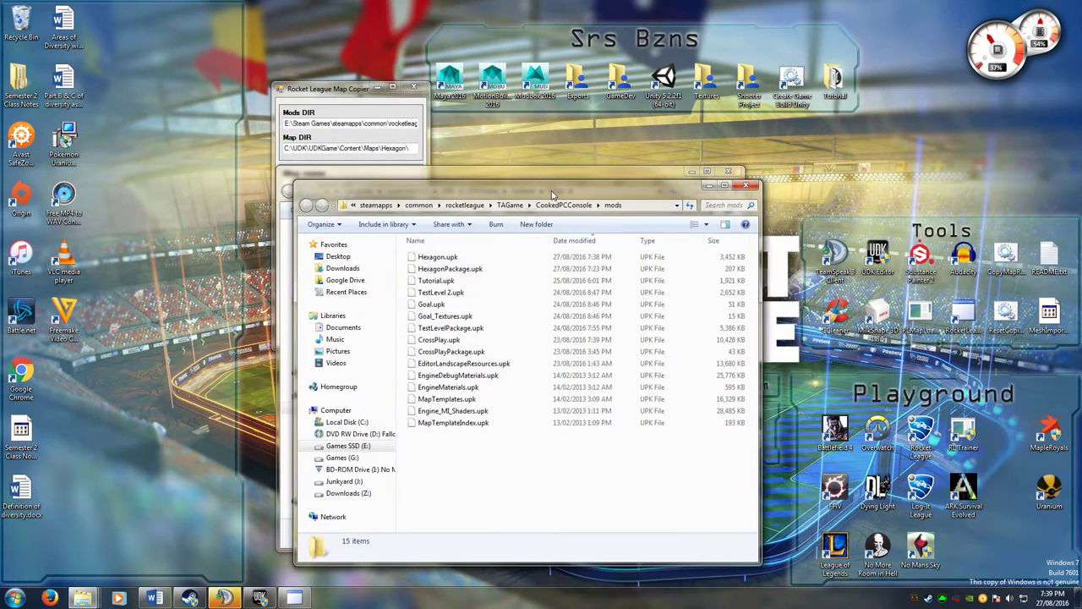
Place the Hexagon map folder and the mods folder side by side to compare Hexagon.udk and HexagonPackage.upk with their copies.
left_click_drag(480, 200, 685, 145)
left_click(429, 264)
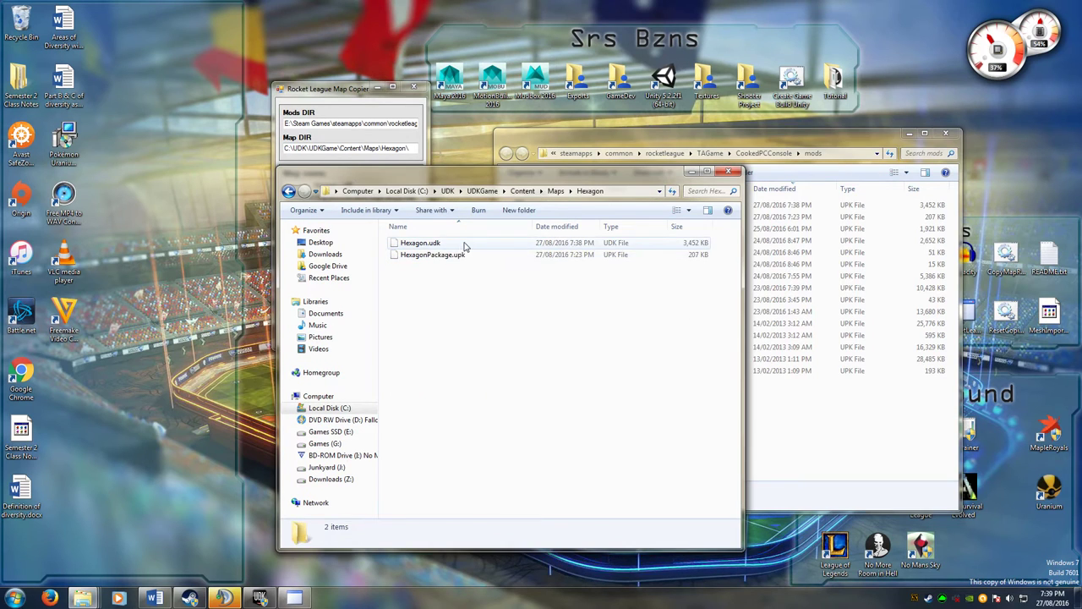
left_click(466, 245)
left_click(470, 255)
left_click(494, 245, "shift")
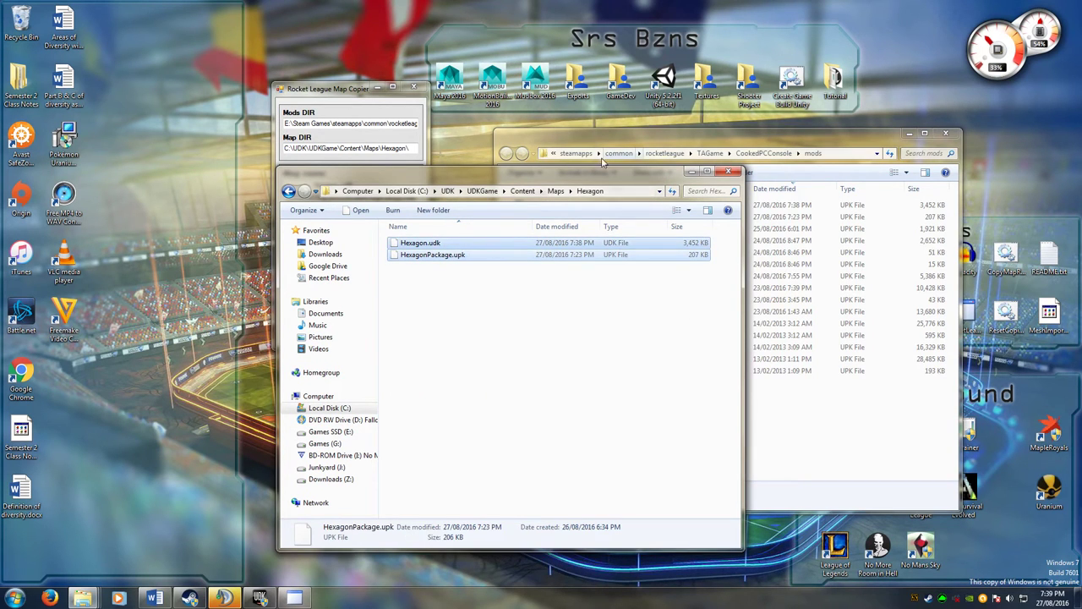
left_click_drag(634, 173, 454, 151)
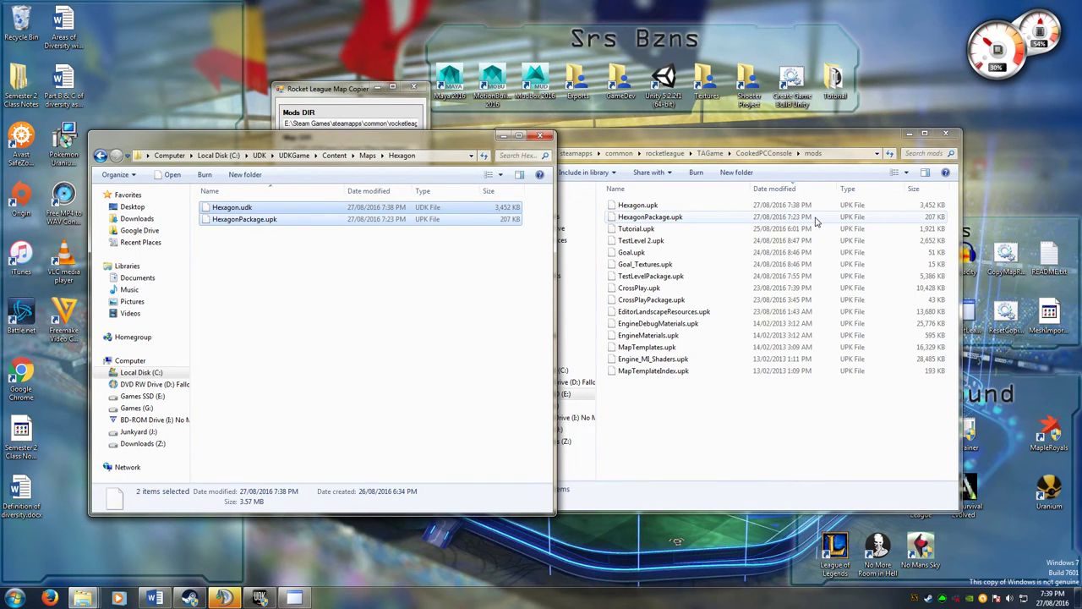
Move the mods folder aside, run RL Map Loader from the desktop, and load Hexagon.upk as the current freeplay map.
left_click_drag(837, 138, 570, 105)
double_click(942, 336)
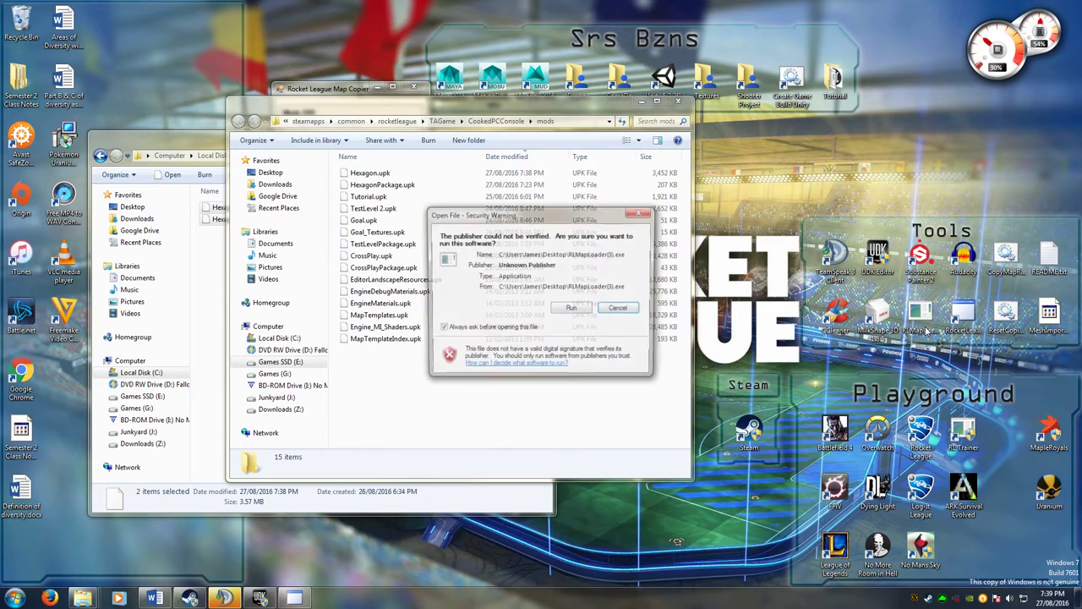
left_click(582, 314)
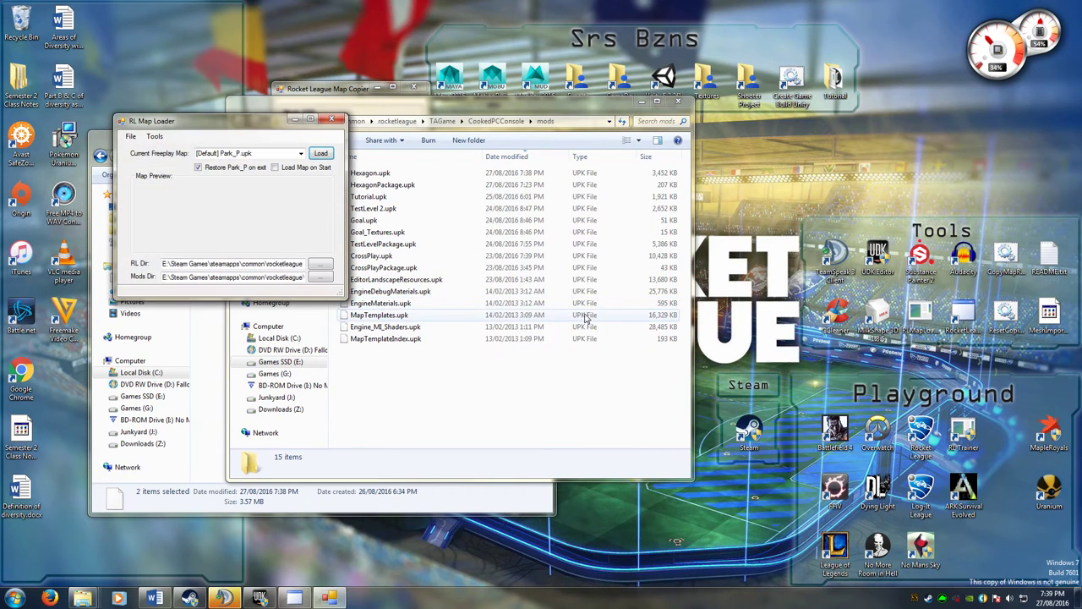
left_click(300, 153)
scroll(300, 165, "up", 5)
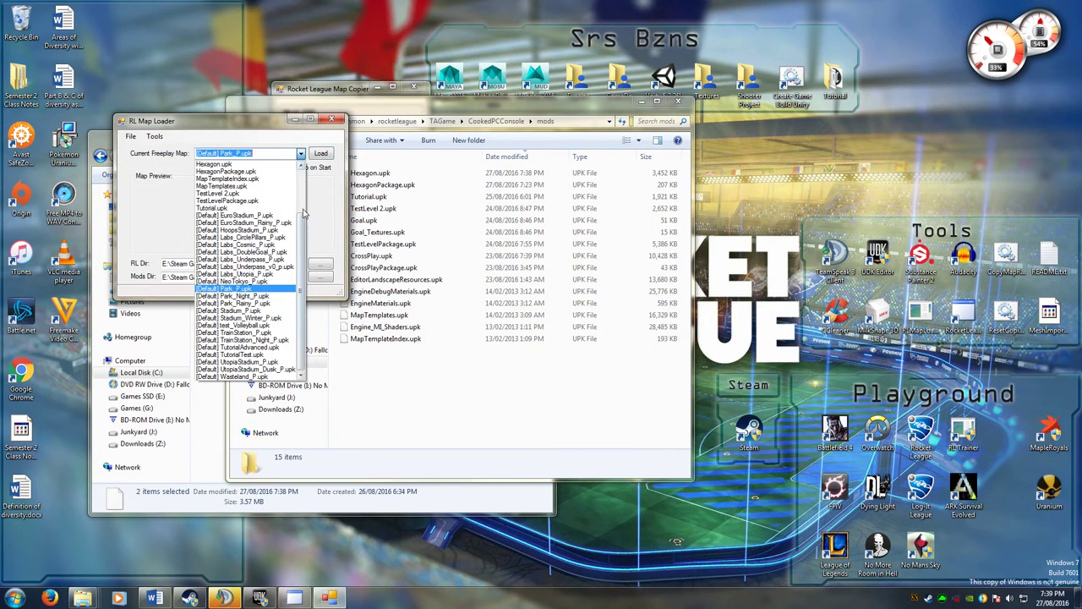
left_click(243, 162)
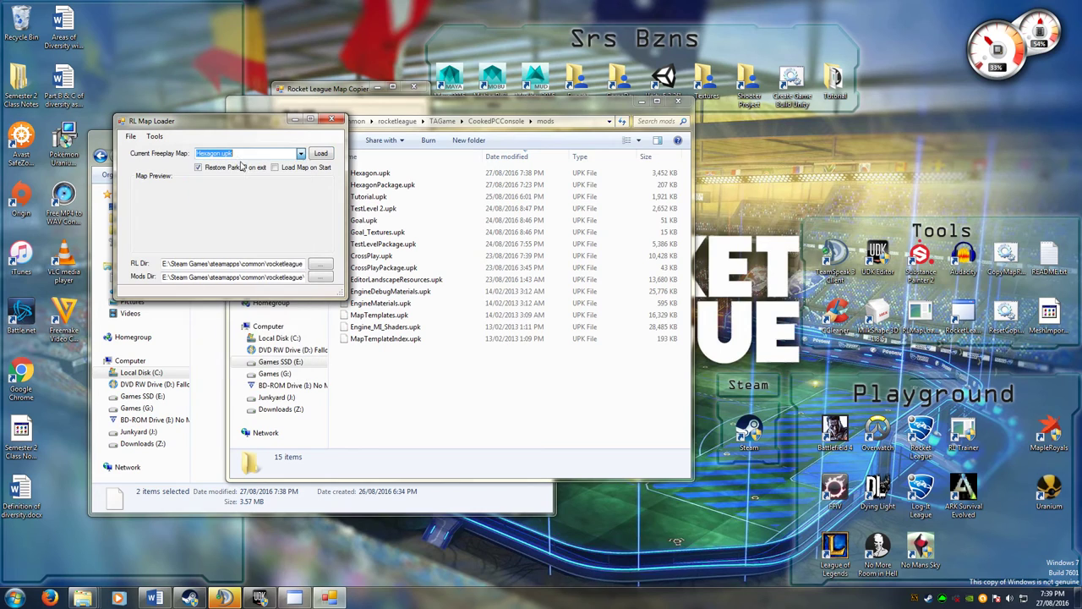
left_click(320, 154)
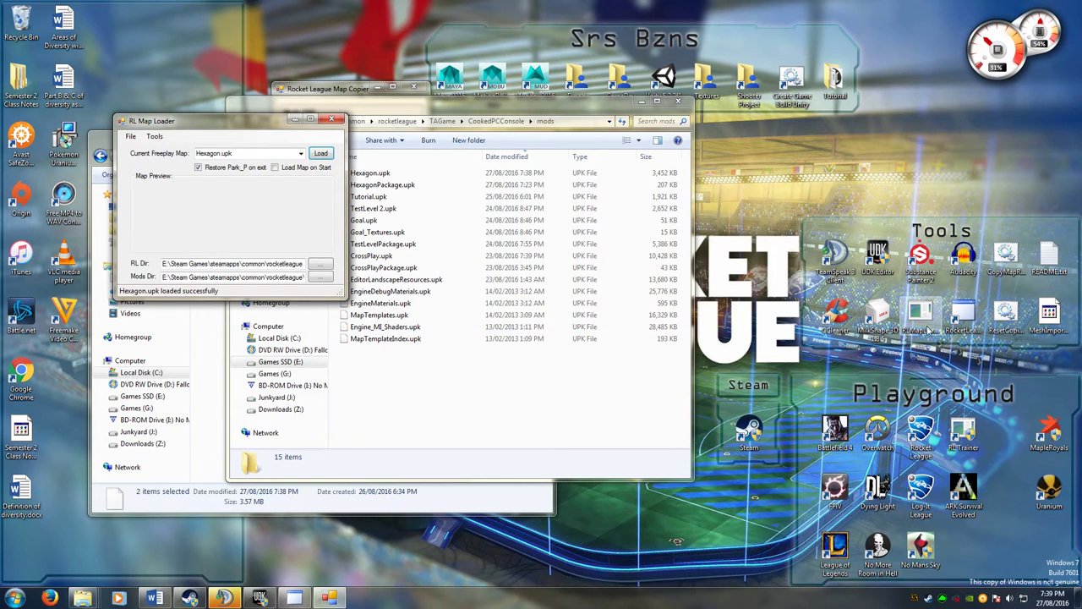
Launch Rocket League and start a free play training session on the loaded map.
double_click(921, 433)
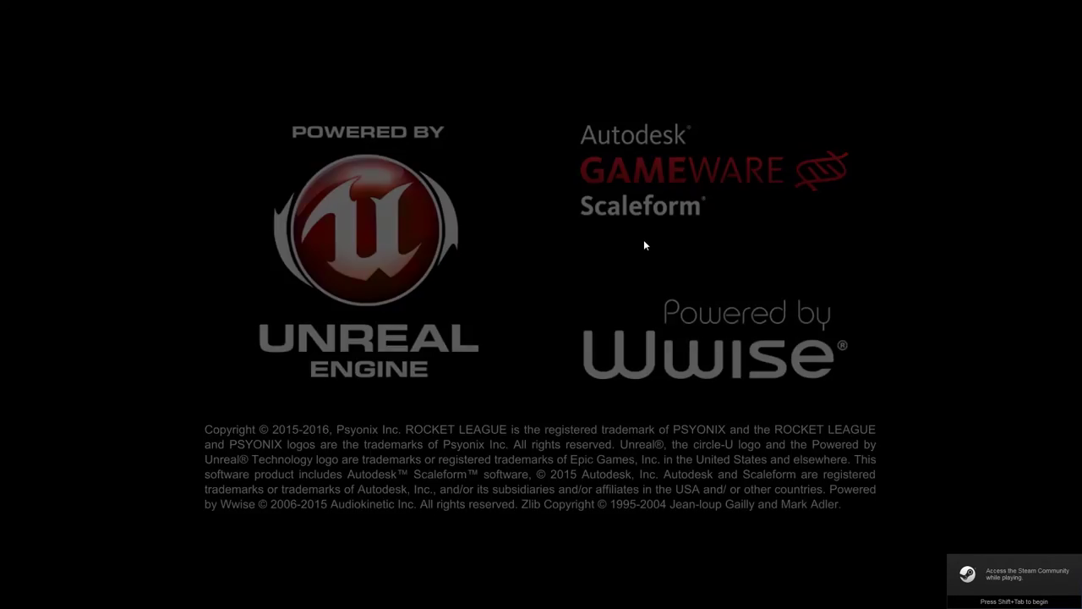
left_click(574, 251)
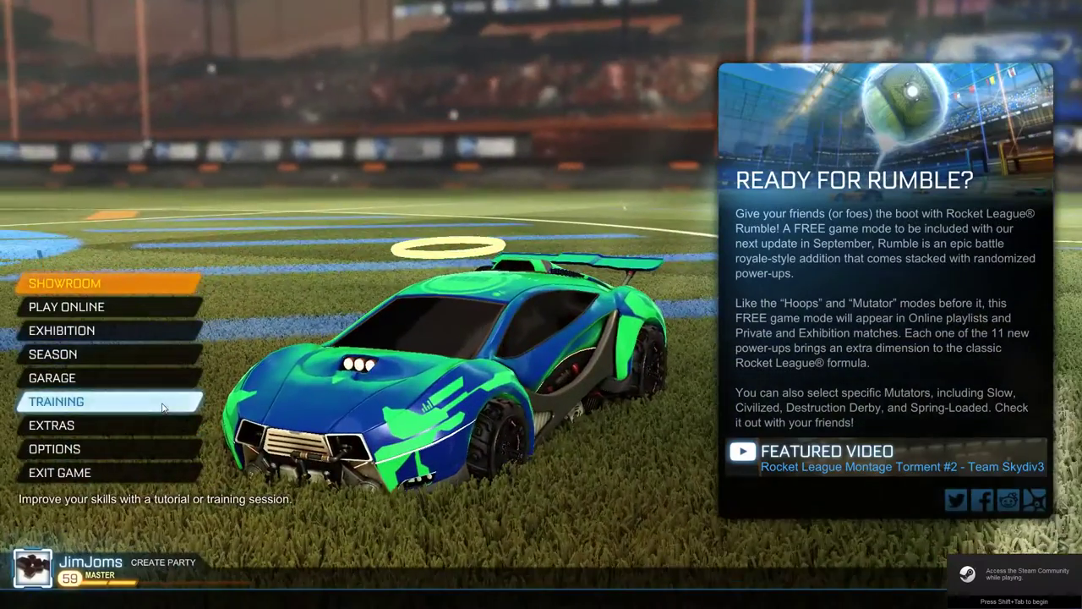
left_click(56, 400)
left_click(616, 265)
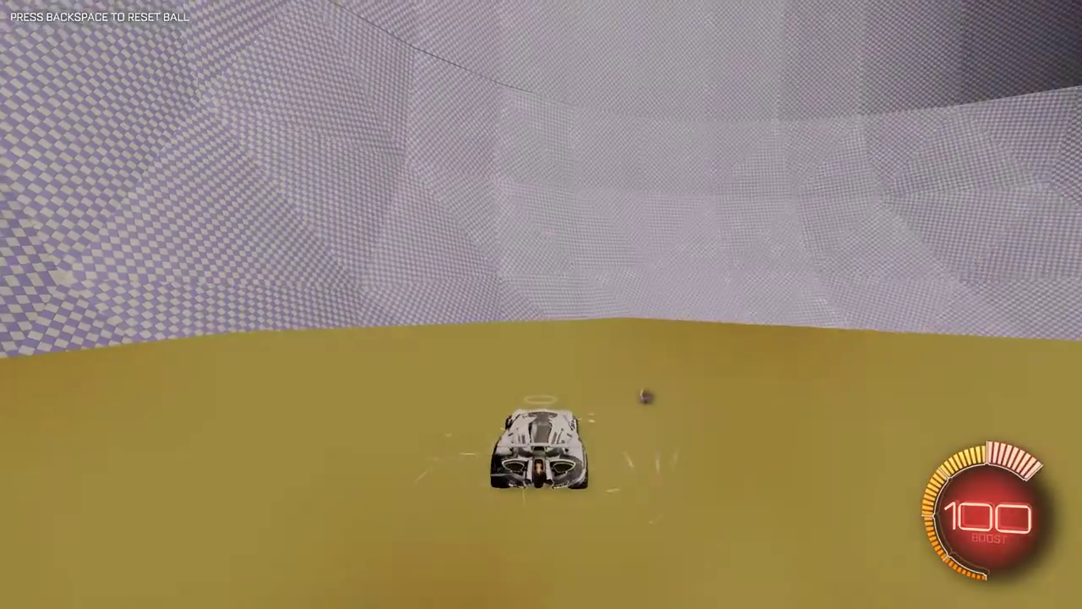
Drive the car around the Hexagon arena to test its floor, curved walls, floating platforms and goal, and toggle the ball camera.
key("space")
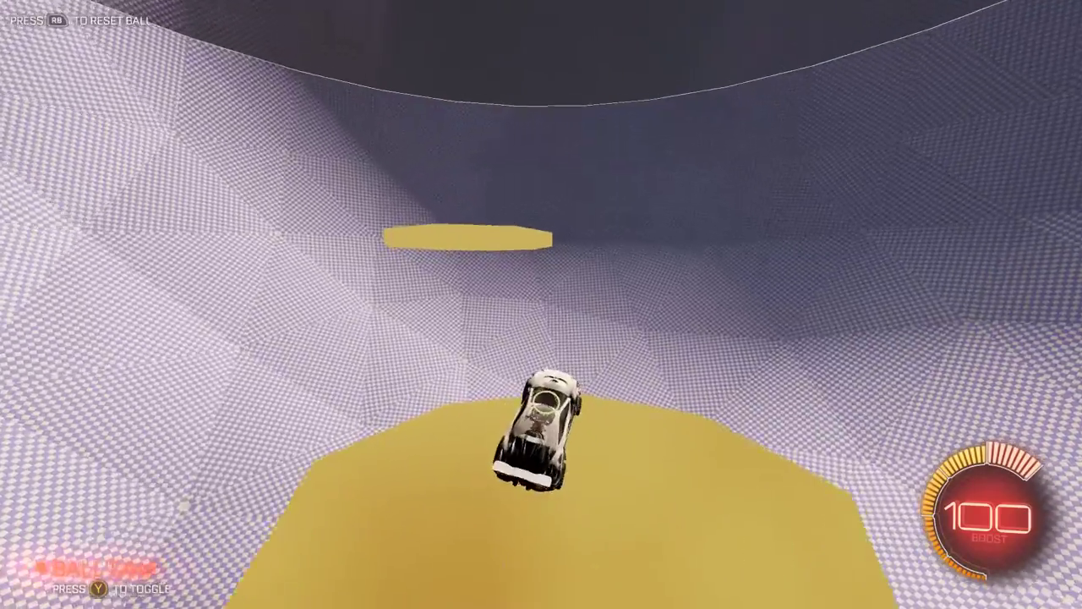
key("w")
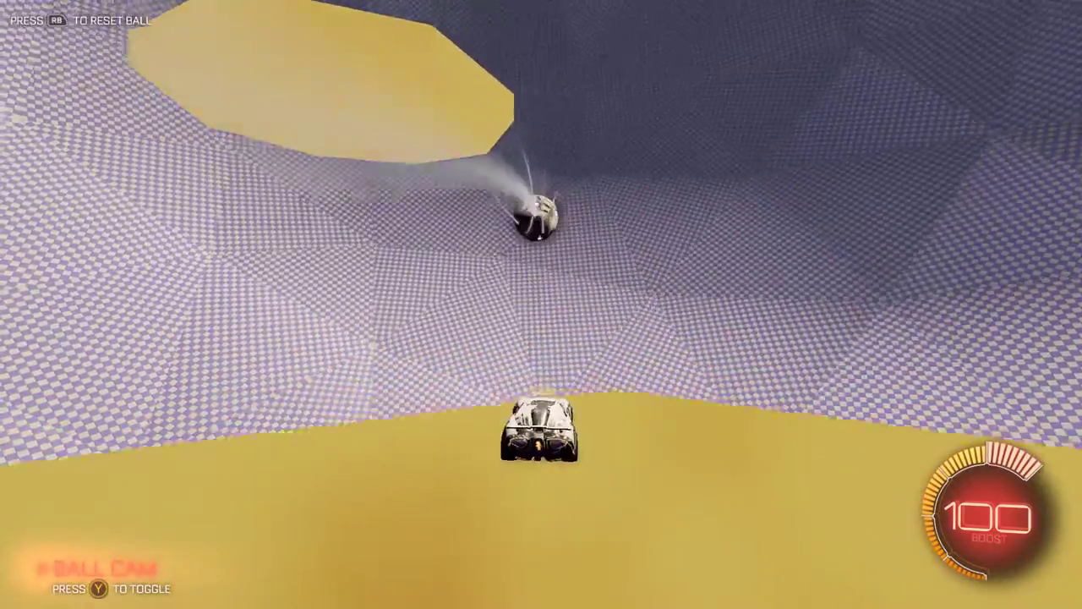
key("w")
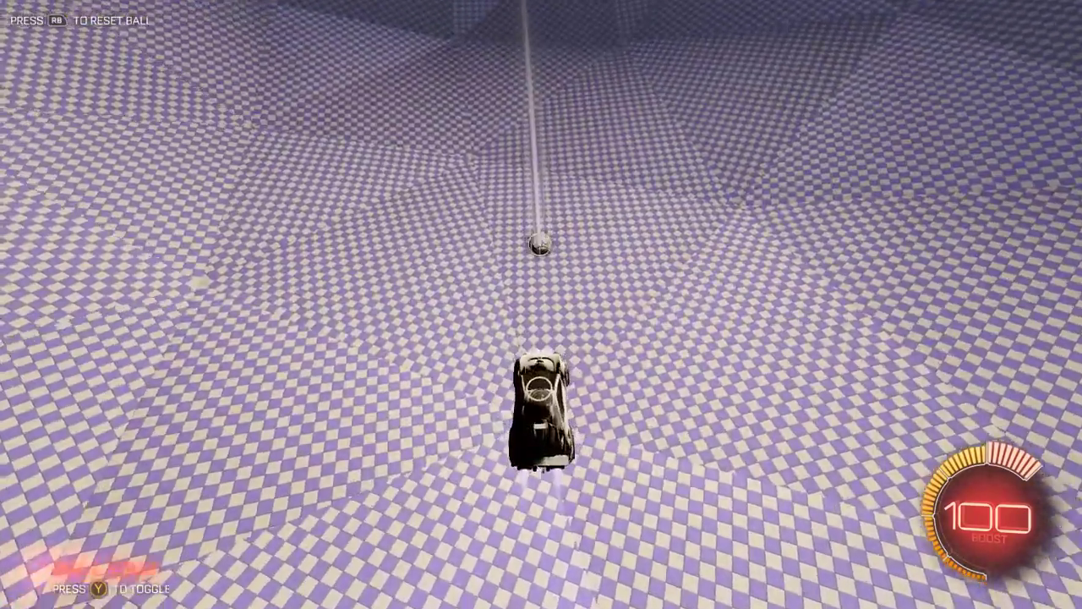
key("w")
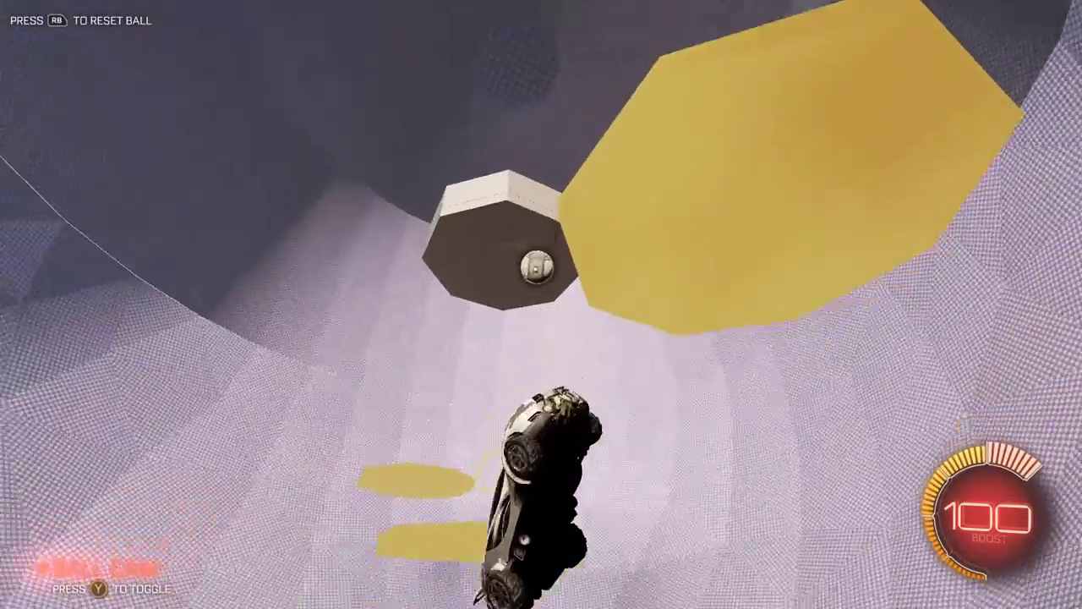
key("w")
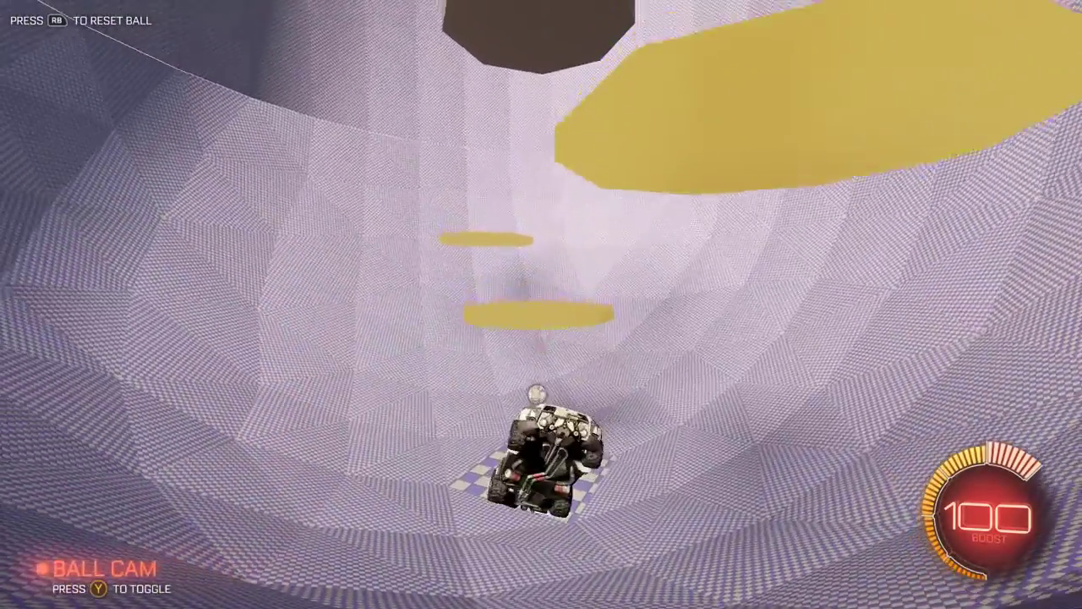
key("w")
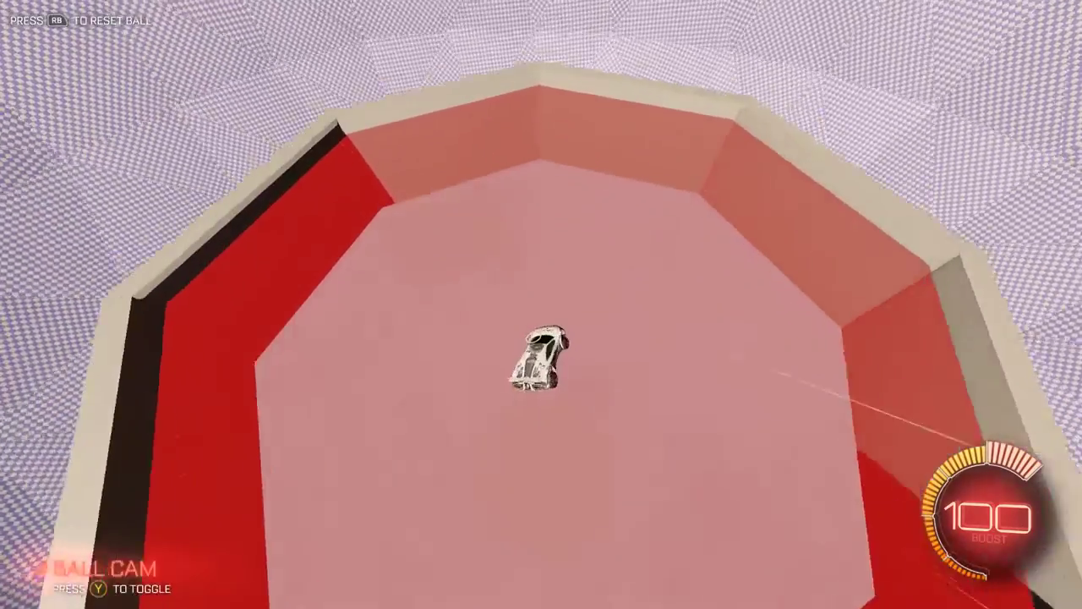
key("y")
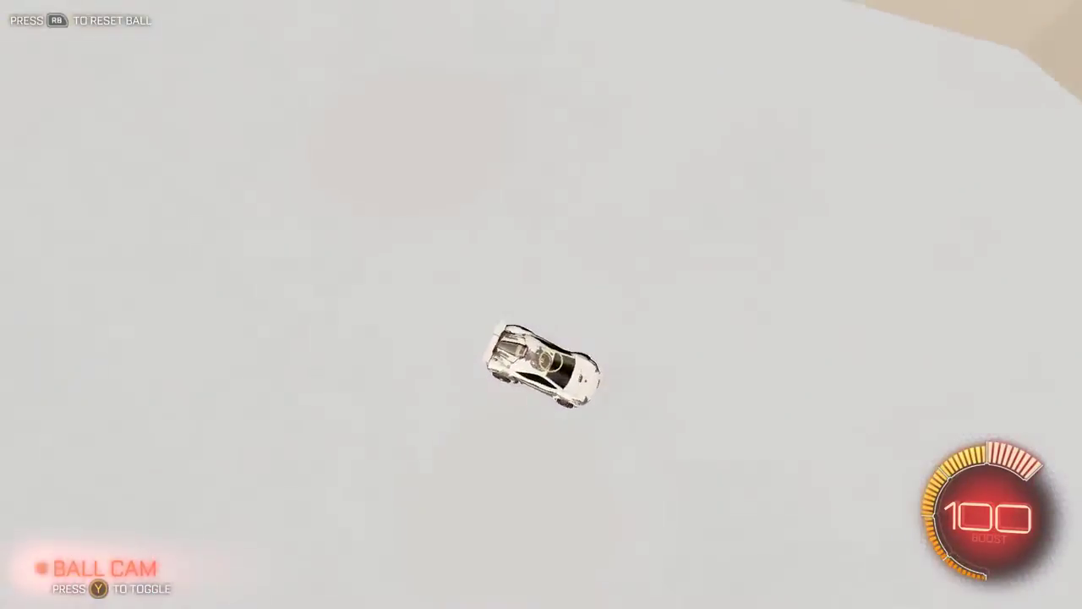